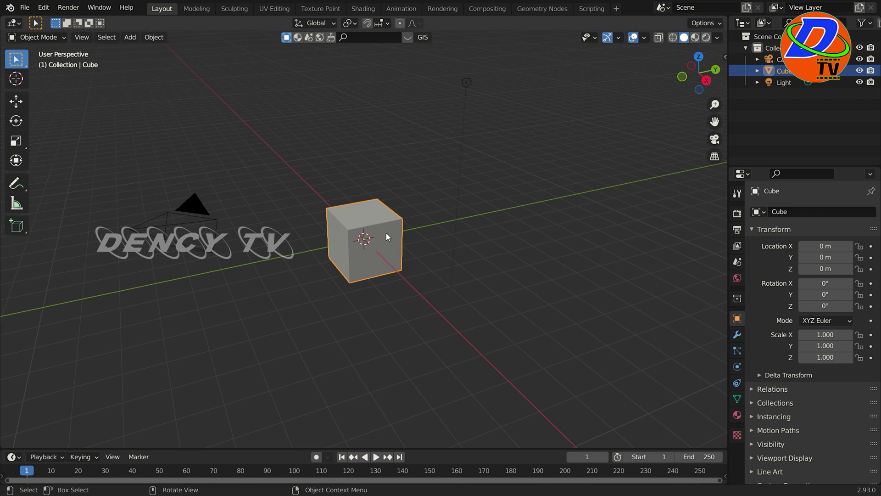
- Delete the default cube, light and camera from the scene
{"action": "key", "text": "Delete"}
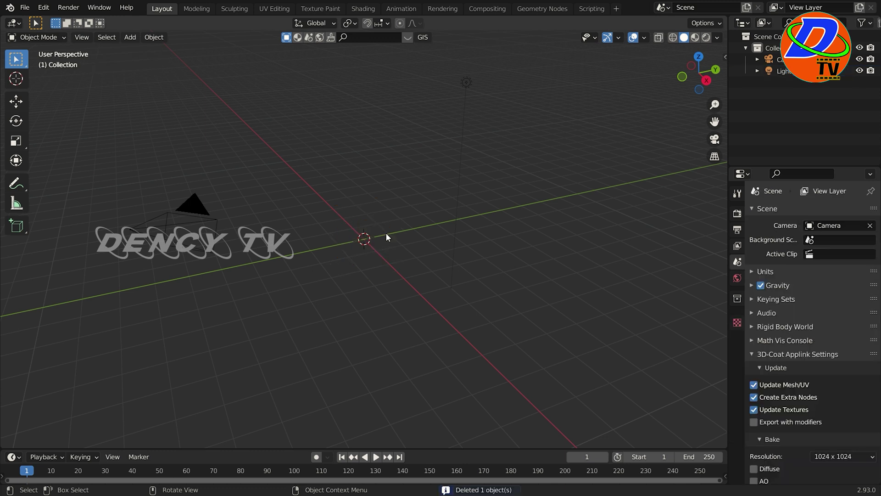
{"action": "left_click", "coordinate": [467, 83]}
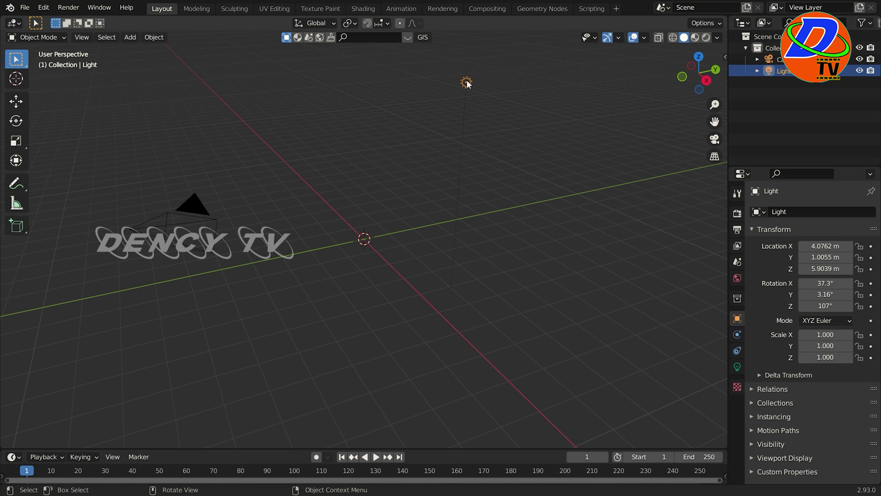
{"action": "key", "text": "Delete"}
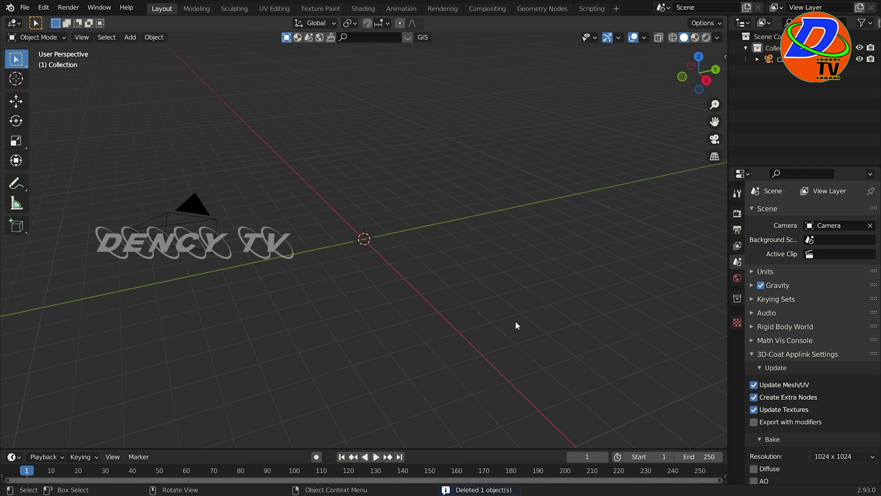
{"action": "left_click_drag", "start_coordinate": [524, 332], "coordinate": [140, 180]}
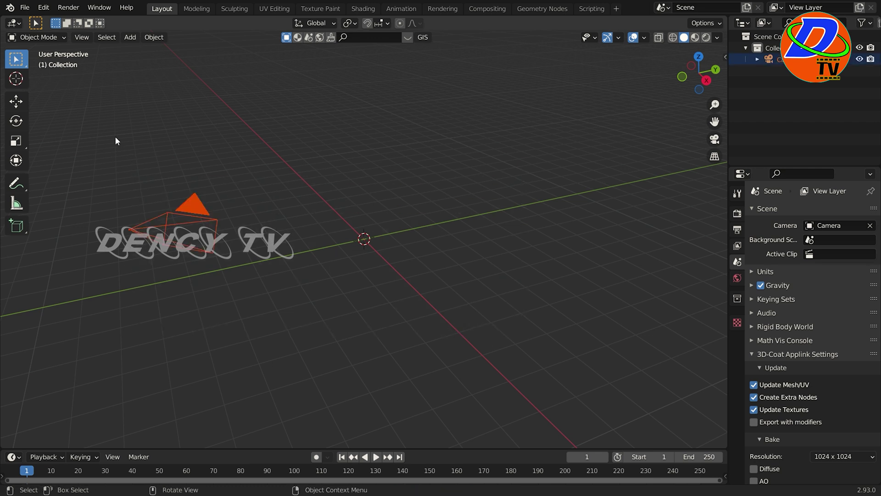
{"action": "key", "text": "Delete"}
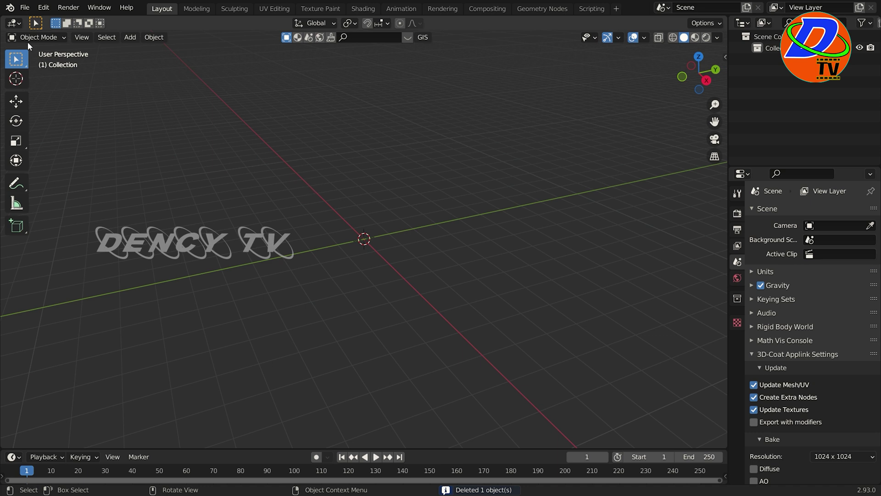
- Import the running character from its FBX file and frame it in the right orthographic view
{"action": "left_click", "coordinate": [27, 9]}
{"action": "mouse_move", "coordinate": [67, 193]}
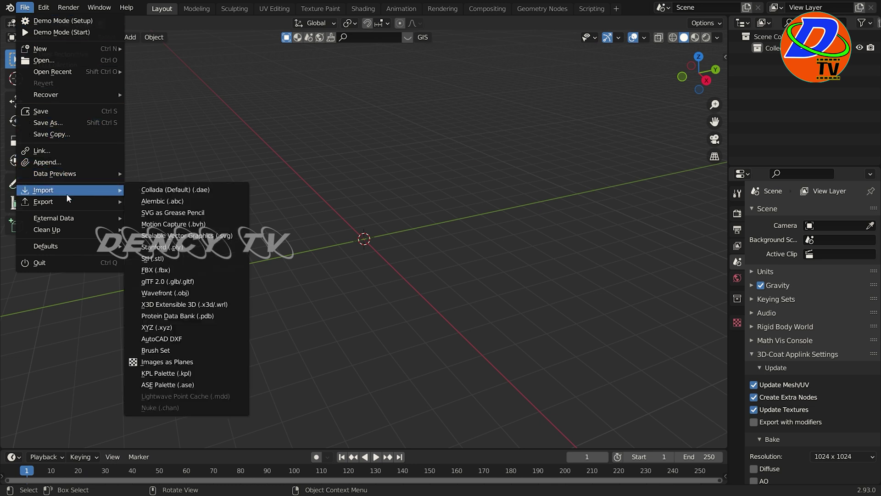
{"action": "left_click", "coordinate": [167, 273]}
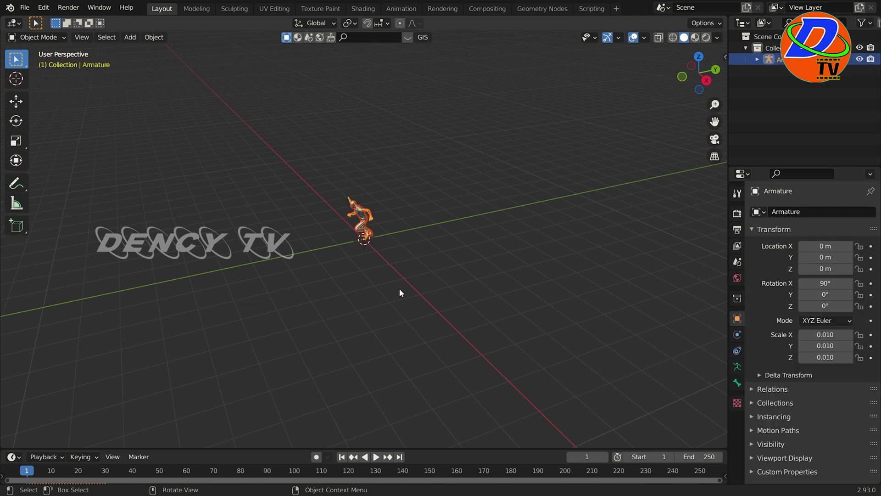
{"action": "key", "text": "KP_3"}
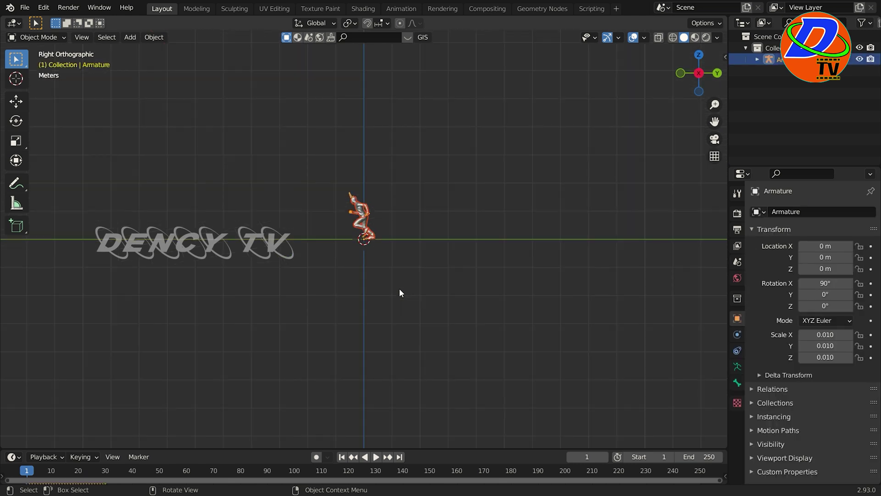
{"action": "key", "text": "KP_Decimal"}
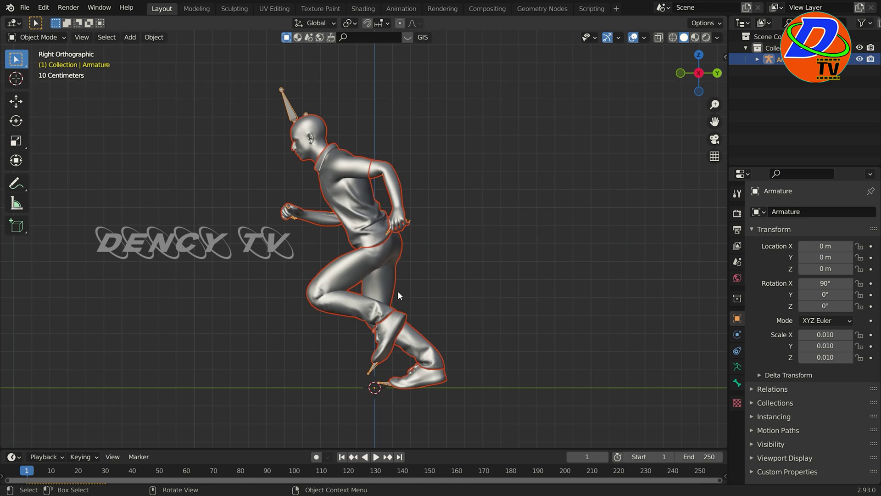
- Deselect the character, enlarge the timeline area and hide the 3D viewport's toolbar
{"action": "left_click", "coordinate": [557, 258]}
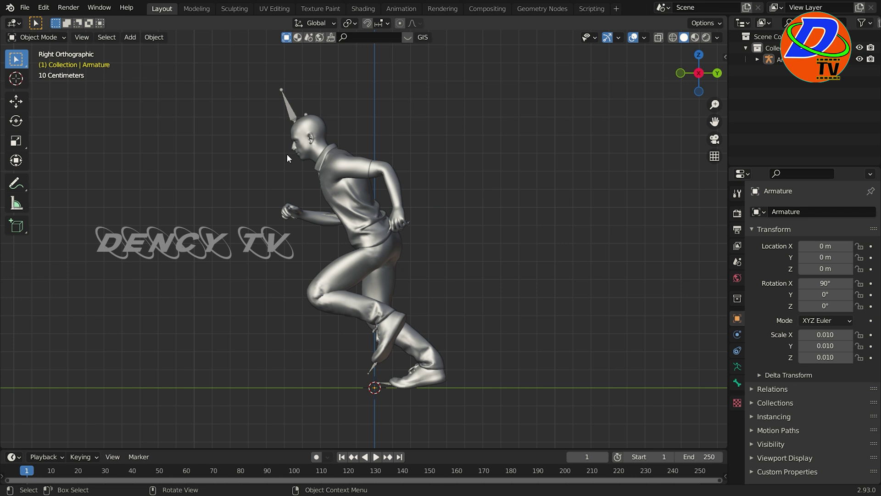
{"action": "left_click_drag", "start_coordinate": [292, 454], "coordinate": [295, 353]}
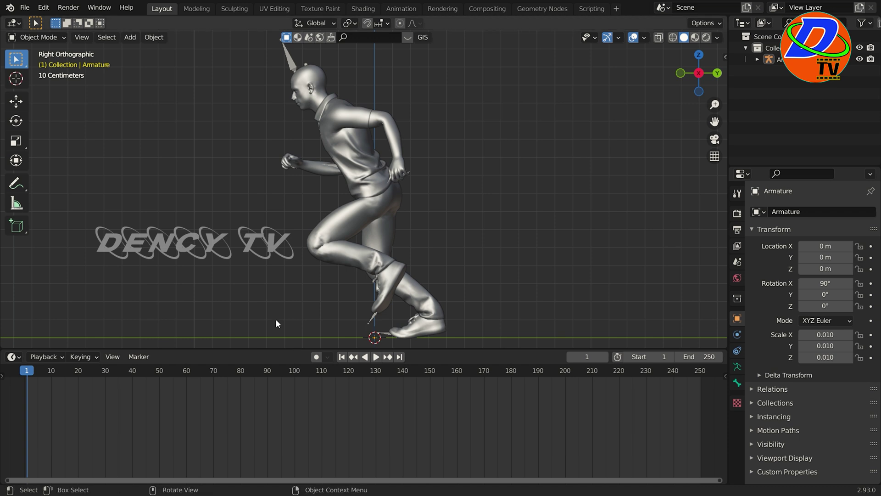
{"action": "key", "text": "t"}
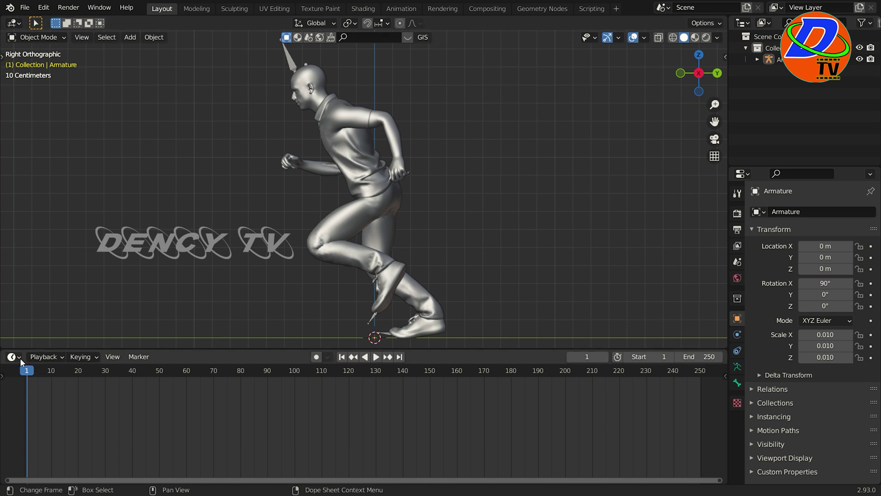
{"action": "left_click", "coordinate": [61, 354]}
- Select the armature and turn on In Front in its viewport display settings so the bones draw over the mesh
{"action": "left_click", "coordinate": [292, 69]}
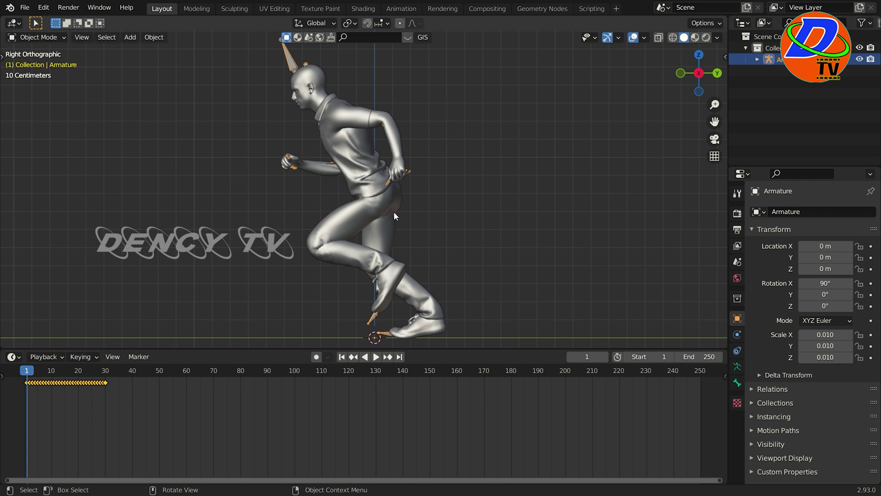
{"action": "left_click", "coordinate": [738, 366]}
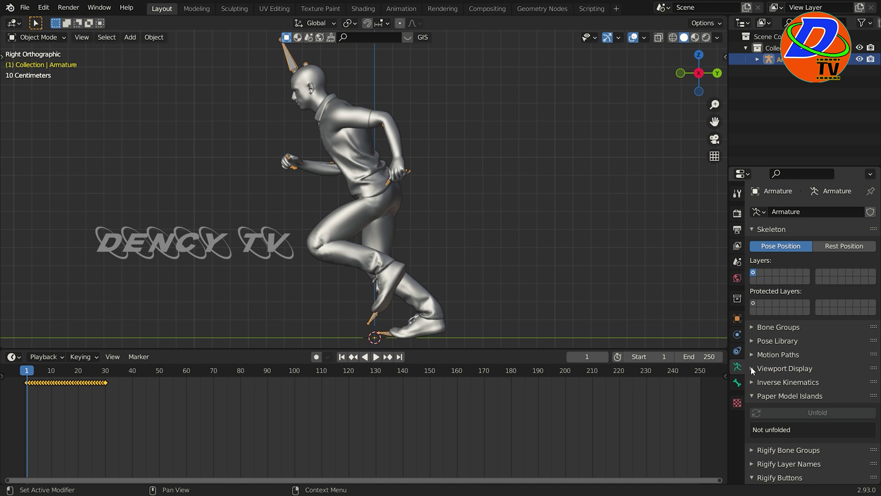
{"action": "left_click", "coordinate": [751, 366]}
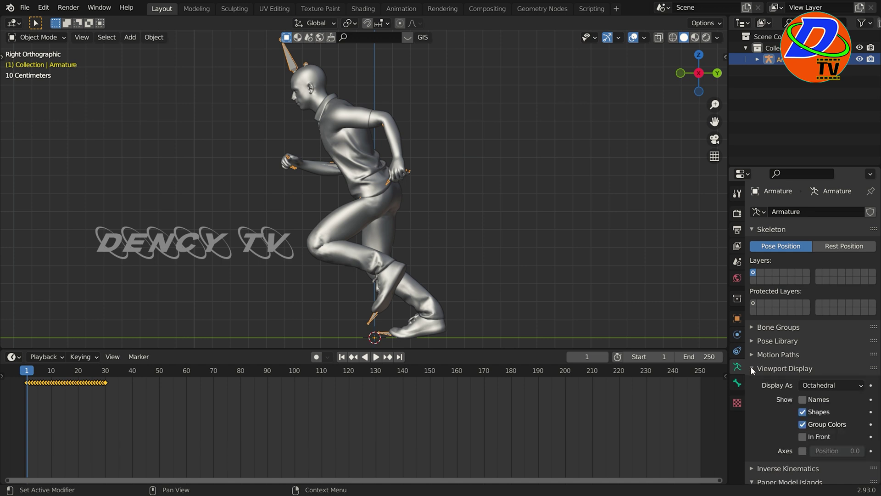
{"action": "left_click", "coordinate": [803, 438]}
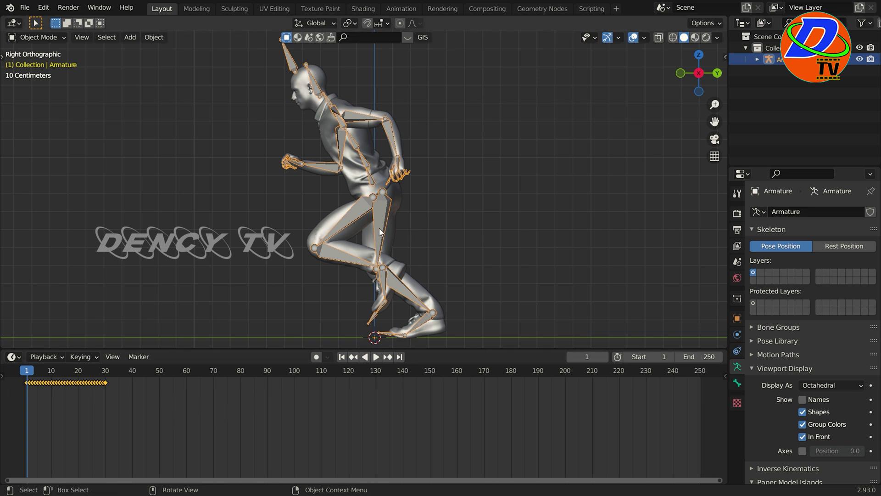
- Switch the armature to Pose Mode and return it to Object Mode
{"action": "left_click", "coordinate": [63, 37]}
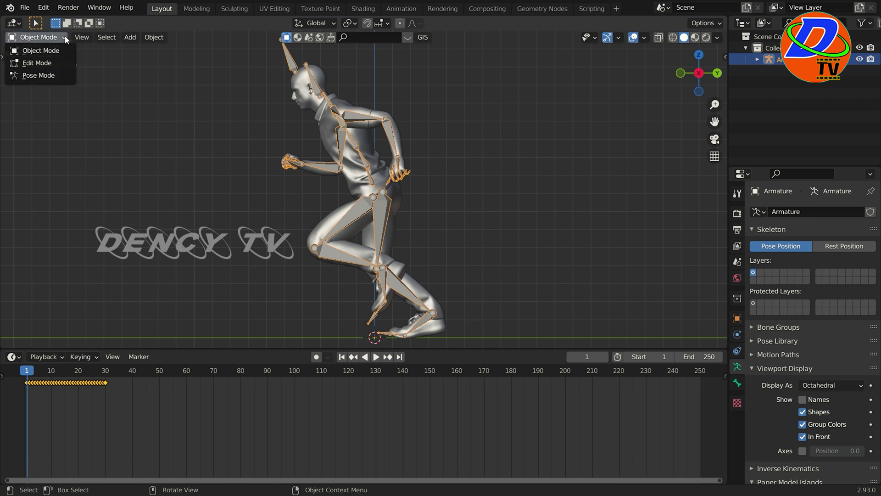
{"action": "left_click", "coordinate": [49, 76]}
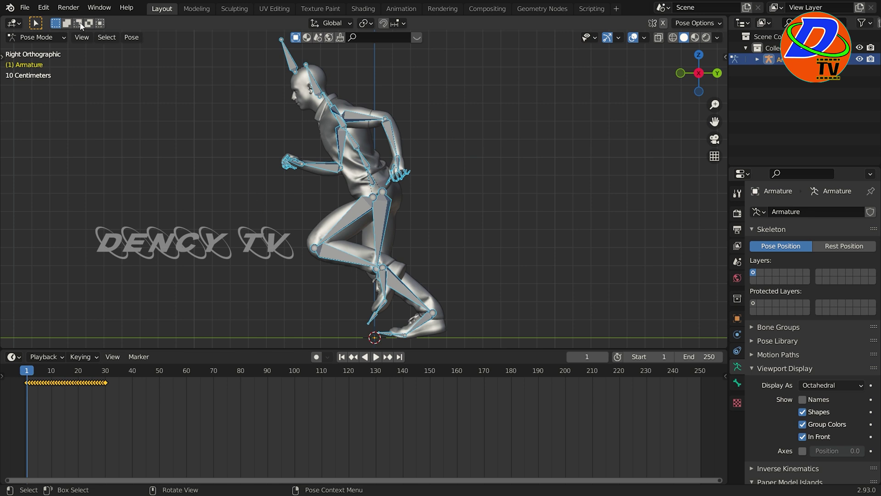
{"action": "left_click", "coordinate": [50, 39]}
{"action": "left_click", "coordinate": [51, 51]}
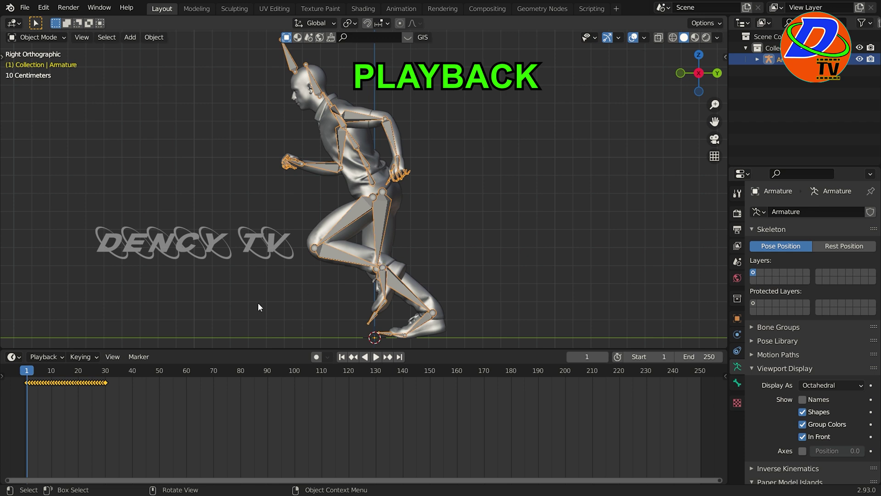
- Set the timeline's playback sync to Frame Dropping
{"action": "left_click", "coordinate": [62, 356]}
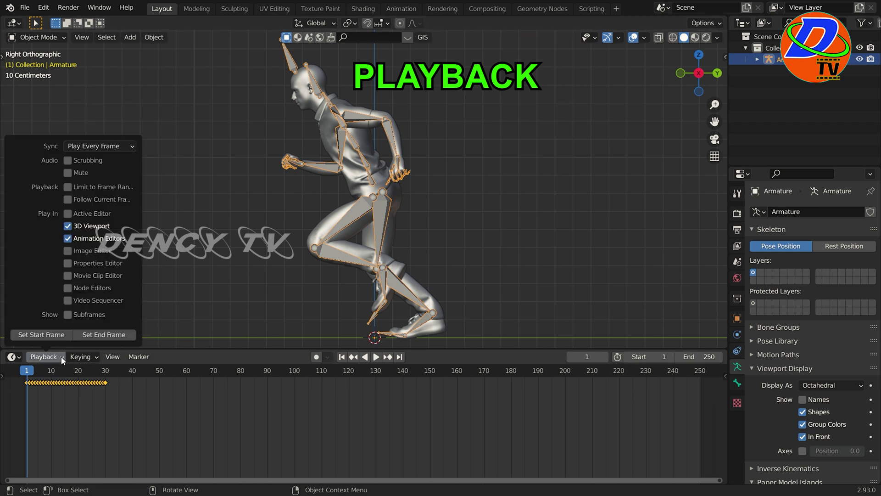
{"action": "left_click", "coordinate": [88, 146]}
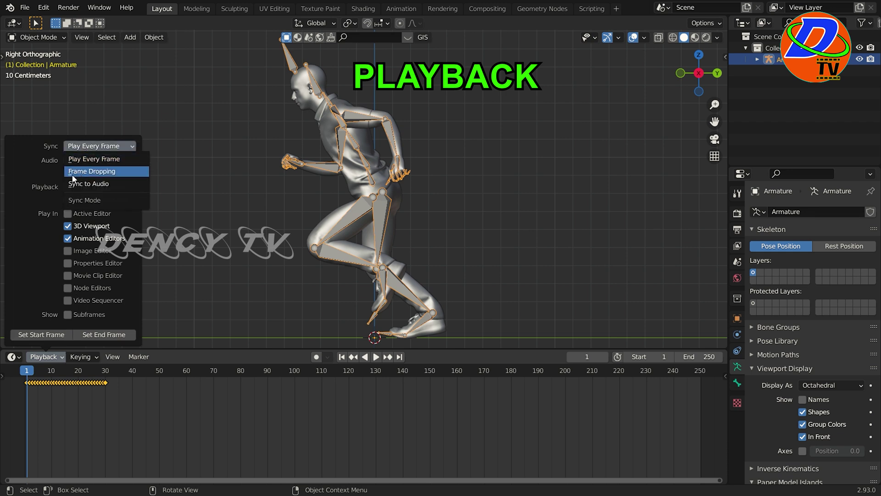
{"action": "left_click", "coordinate": [139, 172]}
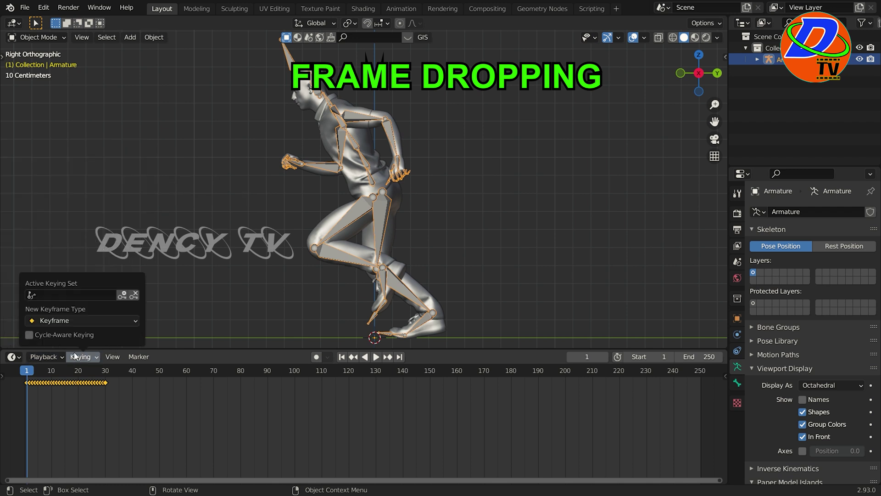
{"action": "mouse_move", "coordinate": [139, 357]}
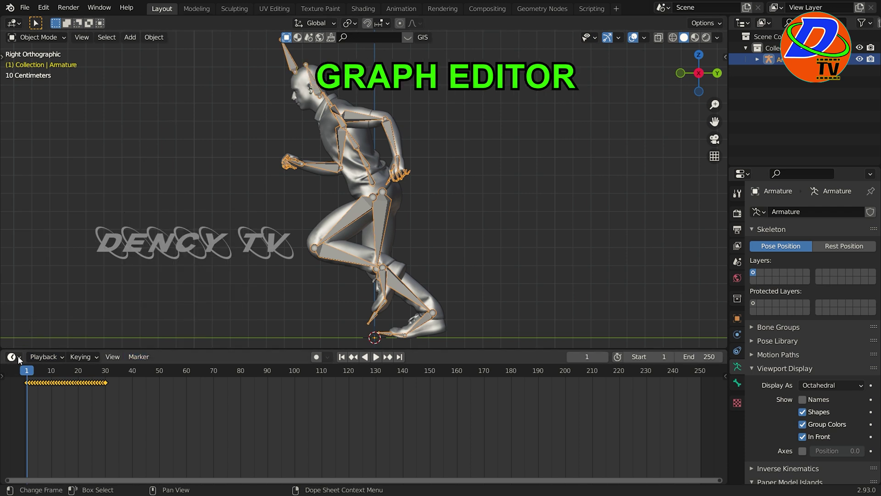
- Change the timeline area to the Graph Editor and enlarge it, with the armature's curves for frames 1 to 30 spread out
{"action": "left_click", "coordinate": [19, 358]}
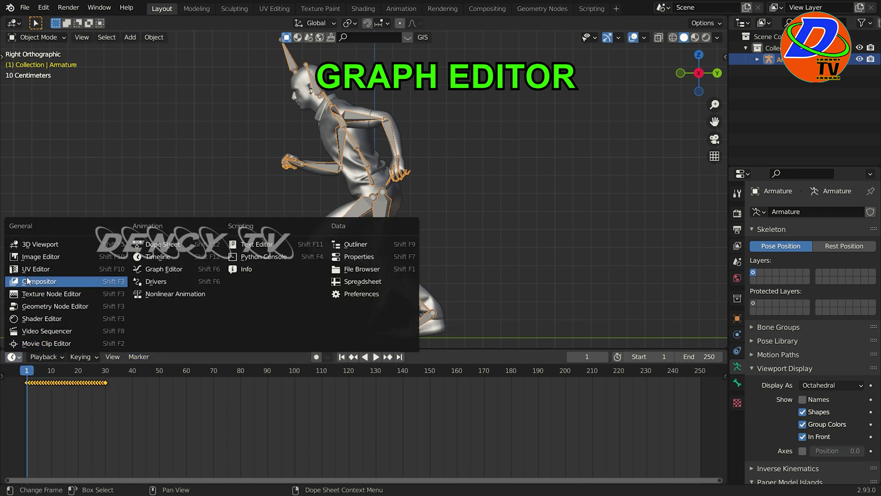
{"action": "left_click", "coordinate": [148, 271]}
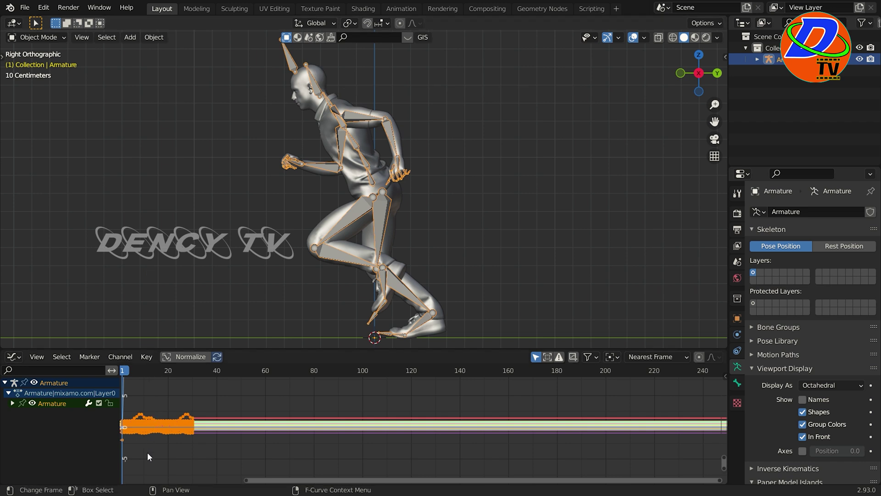
{"action": "scroll", "coordinate": [158, 439], "scroll_direction": "down", "scroll_amount": 2}
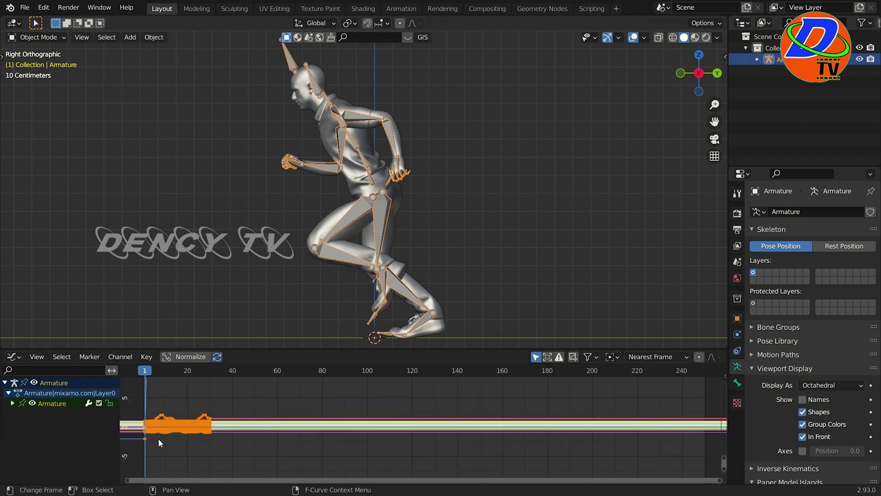
{"action": "left_click", "coordinate": [183, 443]}
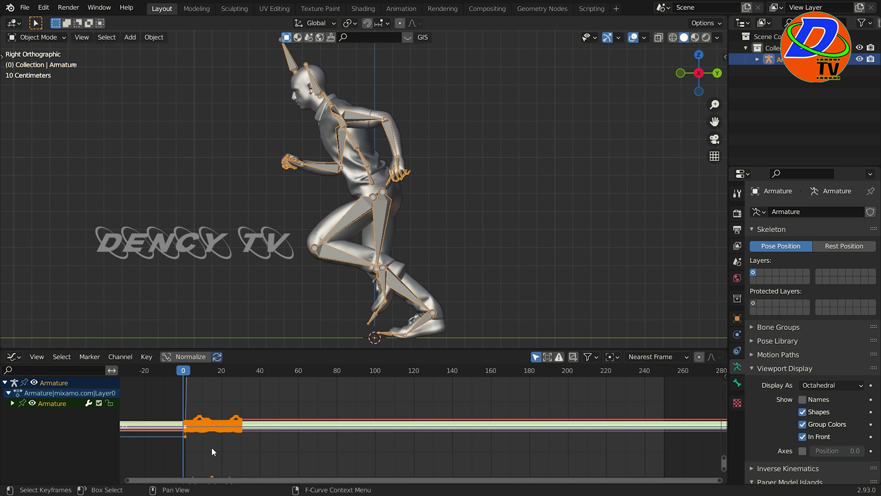
{"action": "middle_click_drag", "start_coordinate": [223, 447], "coordinate": [514, 409], "text": "ctrl"}
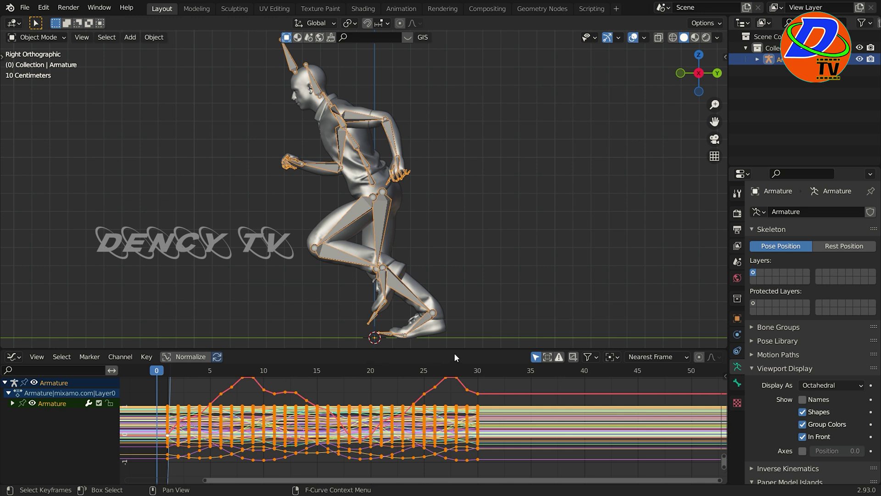
{"action": "left_click_drag", "start_coordinate": [455, 349], "coordinate": [456, 277]}
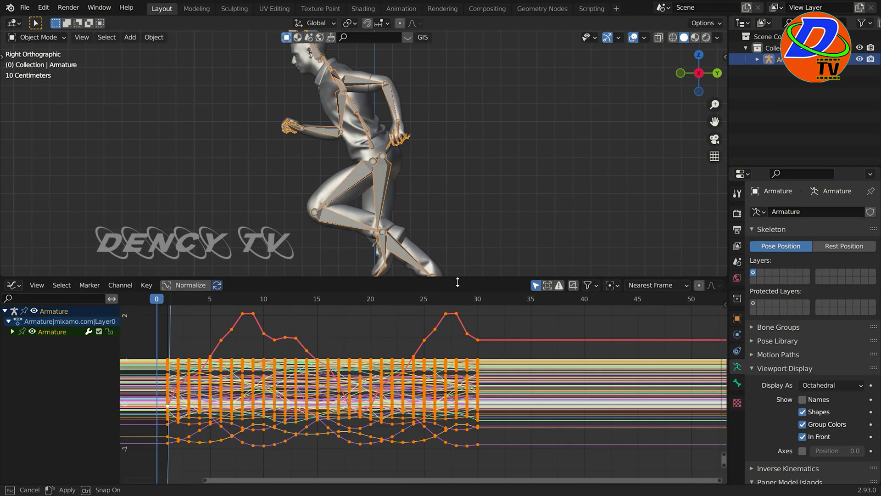
- Scrub the run animation forward to frame 30 and back to frame 1 to examine the character's forward travel
{"action": "scroll", "coordinate": [458, 172], "scroll_direction": "down", "scroll_amount": 2}
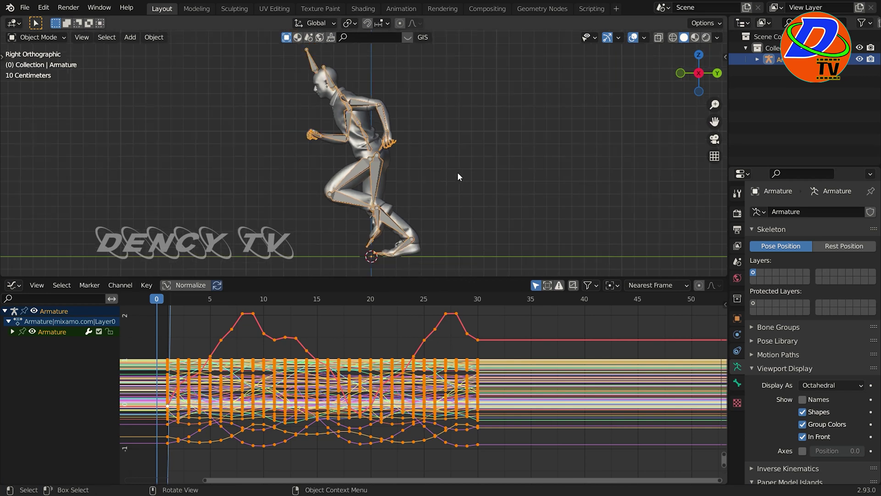
{"action": "middle_click_drag", "start_coordinate": [434, 178], "coordinate": [675, 189], "text": "shift"}
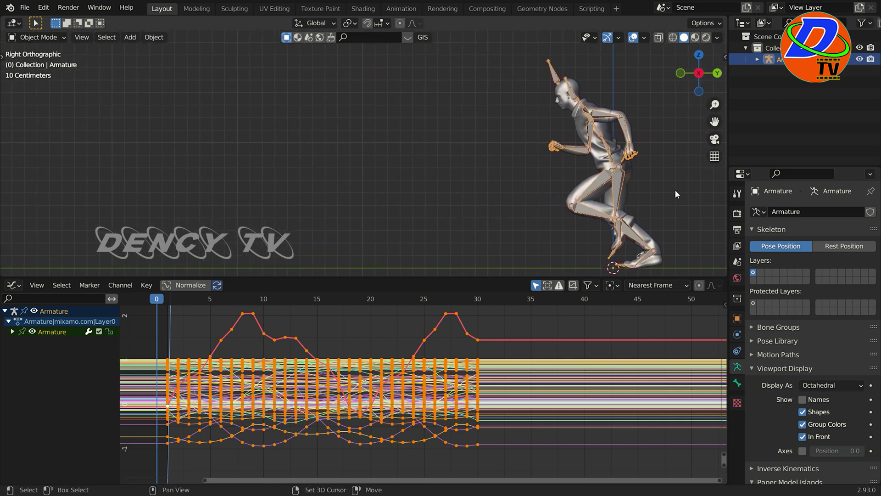
{"action": "left_click_drag", "start_coordinate": [162, 299], "coordinate": [475, 334]}
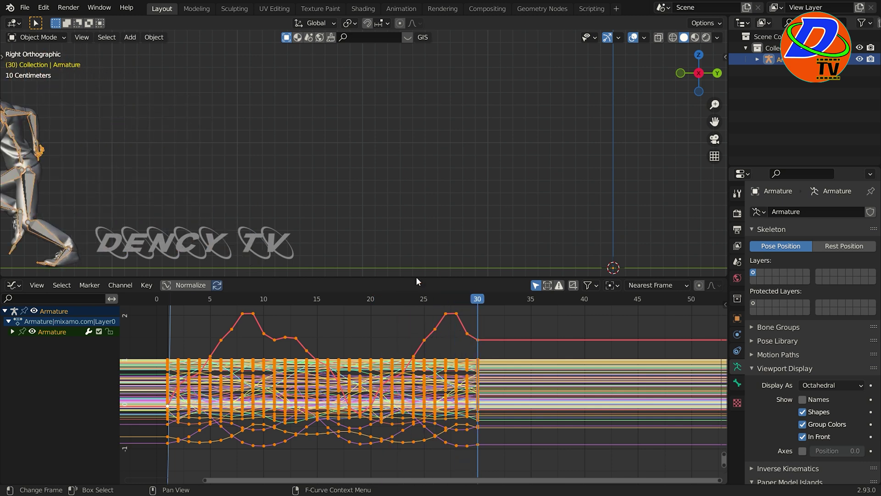
{"action": "middle_click_drag", "start_coordinate": [369, 202], "coordinate": [417, 203], "text": "shift"}
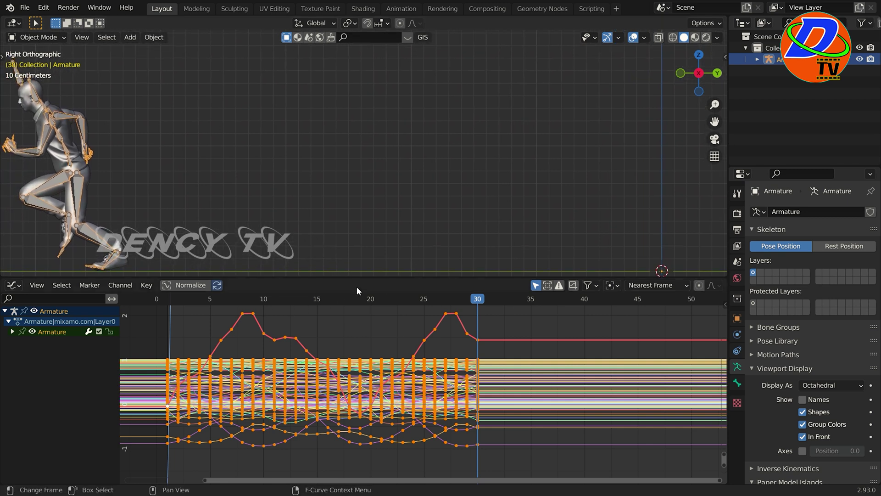
{"action": "left_click_drag", "start_coordinate": [175, 297], "coordinate": [175, 302]}
{"action": "left_click_drag", "start_coordinate": [175, 303], "coordinate": [170, 306]}
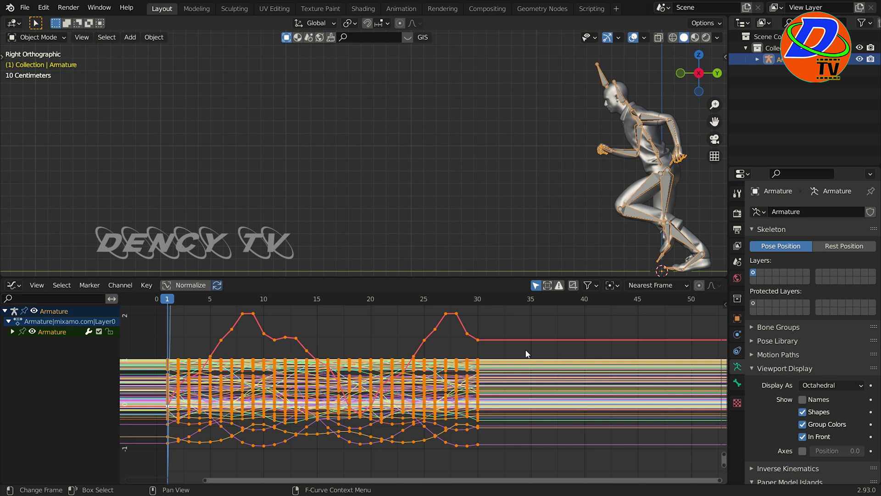
- Expand the Armature channel group in the Graph Editor and look through its full list of bone location, rotation and scale channels
{"action": "left_click", "coordinate": [13, 332]}
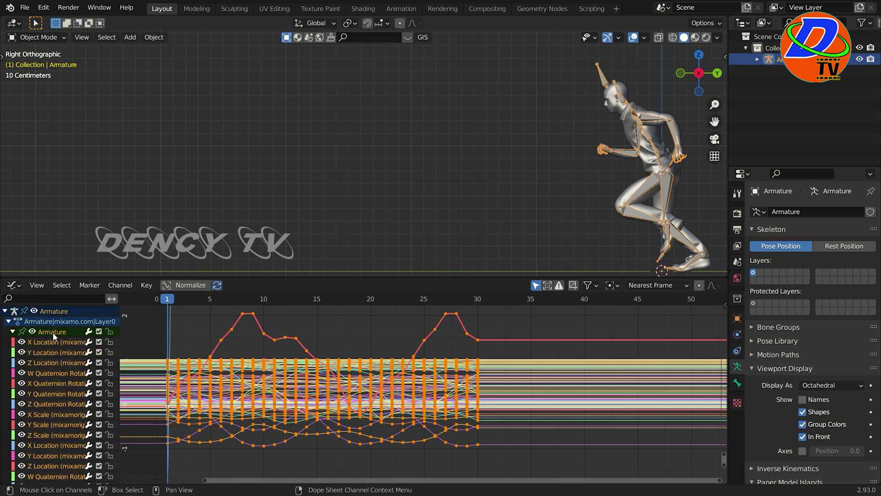
{"action": "scroll", "coordinate": [56, 351], "scroll_direction": "down", "scroll_amount": 5}
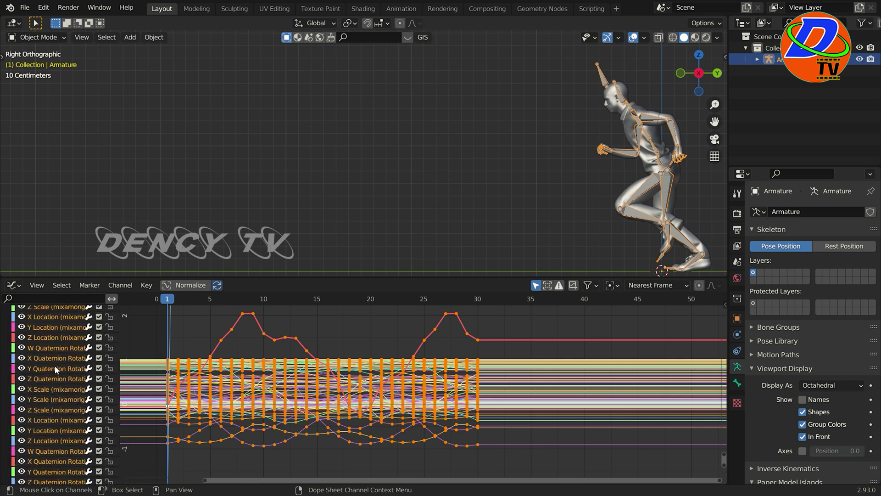
{"action": "scroll", "coordinate": [54, 365], "scroll_direction": "down", "scroll_amount": 6}
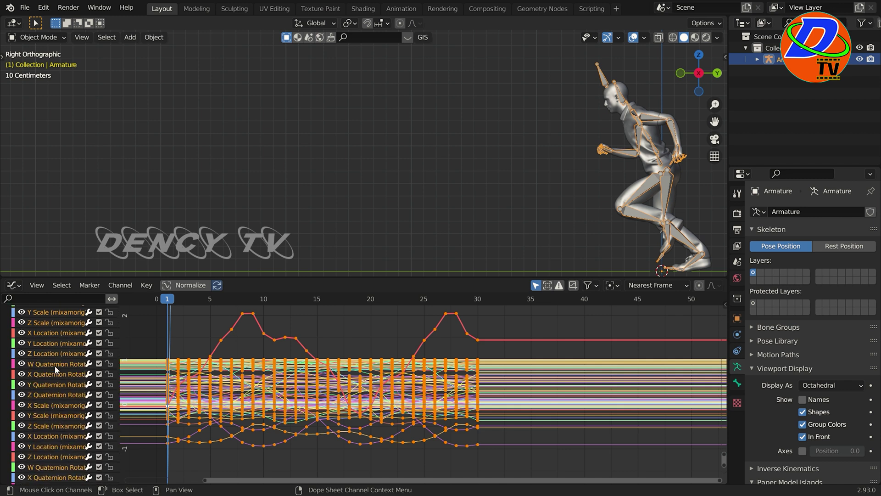
{"action": "scroll", "coordinate": [54, 365], "scroll_direction": "down", "scroll_amount": 10}
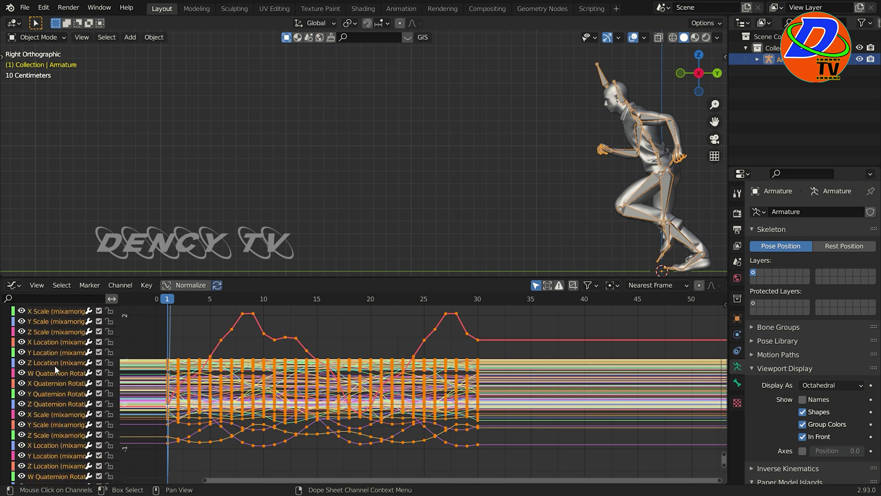
{"action": "scroll", "coordinate": [54, 365], "scroll_direction": "down", "scroll_amount": 8}
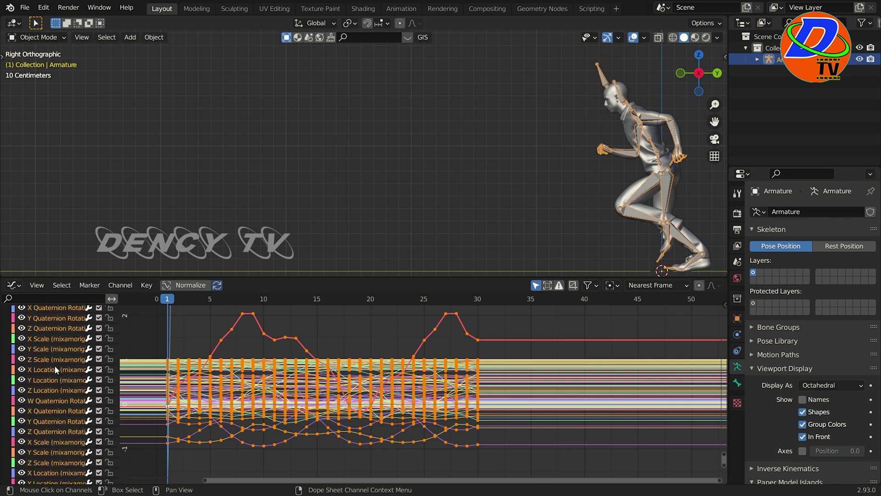
{"action": "scroll", "coordinate": [54, 365], "scroll_direction": "down", "scroll_amount": 6}
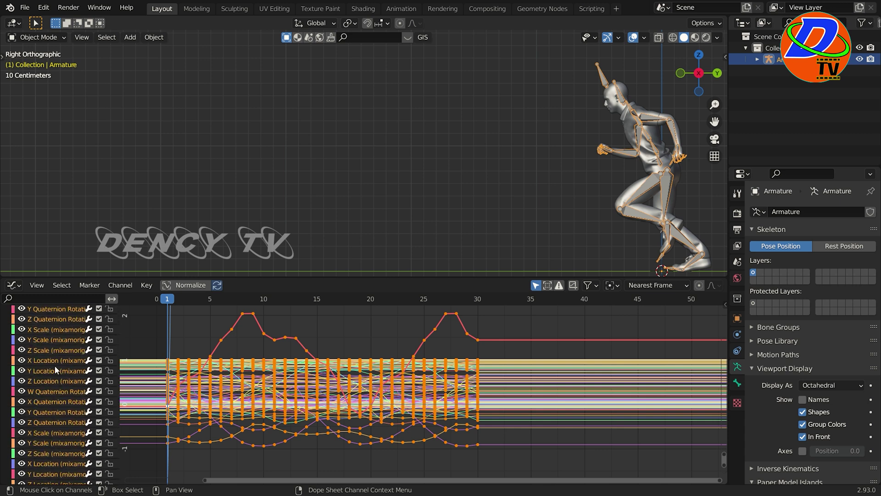
{"action": "scroll", "coordinate": [54, 366], "scroll_direction": "down", "scroll_amount": 8}
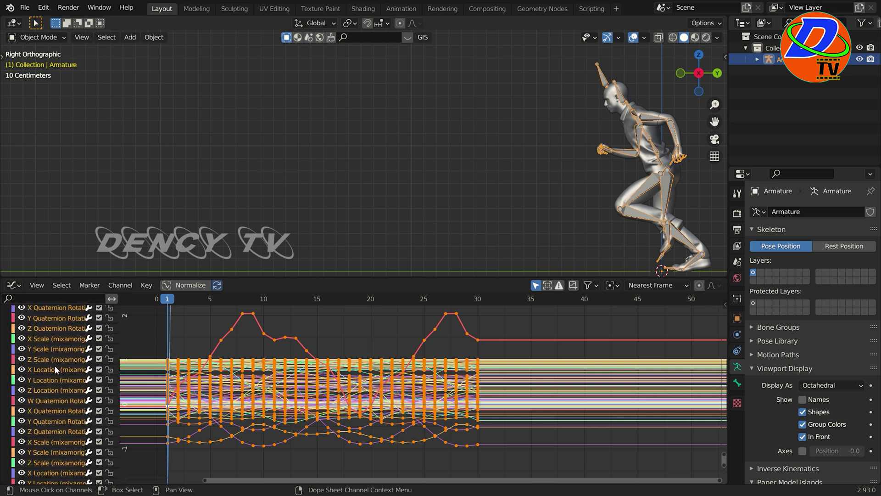
{"action": "scroll", "coordinate": [54, 365], "scroll_direction": "down", "scroll_amount": 8}
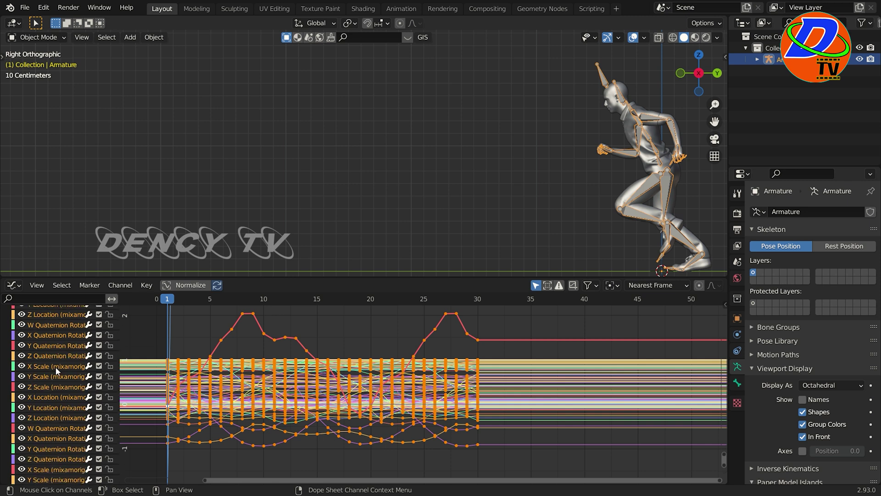
{"action": "scroll", "coordinate": [56, 371], "scroll_direction": "down", "scroll_amount": 3}
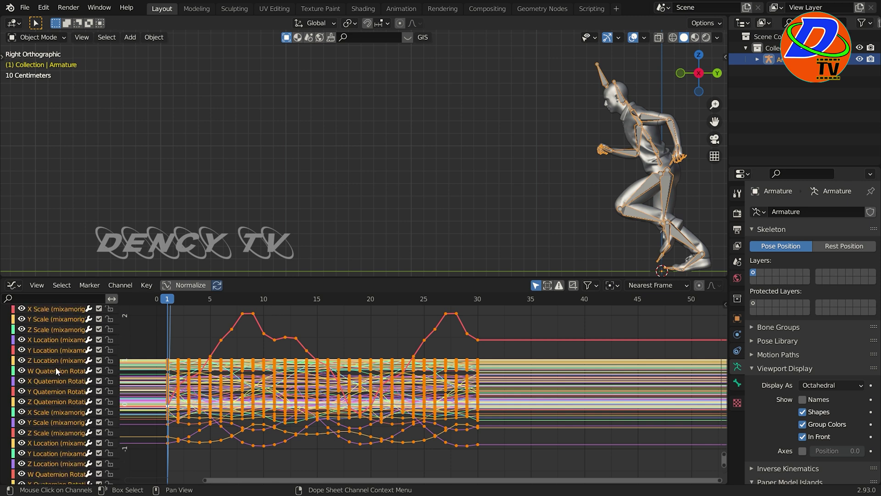
{"action": "scroll", "coordinate": [56, 368], "scroll_direction": "down", "scroll_amount": 10}
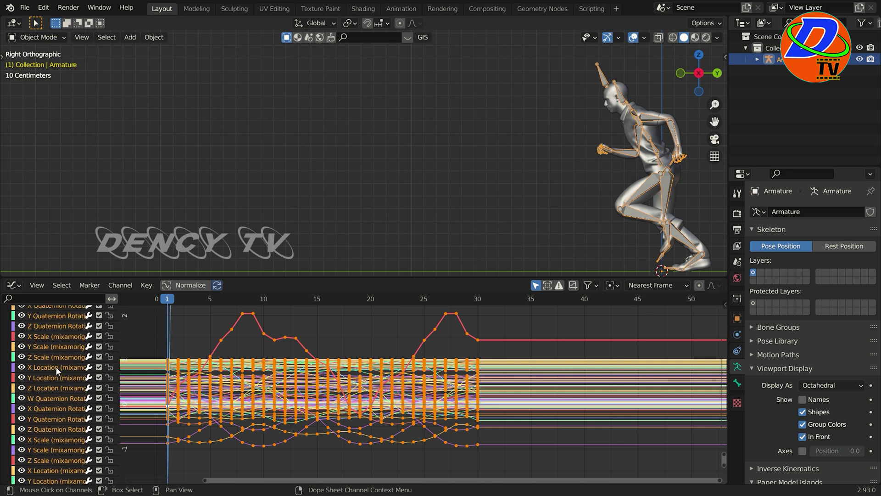
{"action": "scroll", "coordinate": [56, 367], "scroll_direction": "down", "scroll_amount": 10}
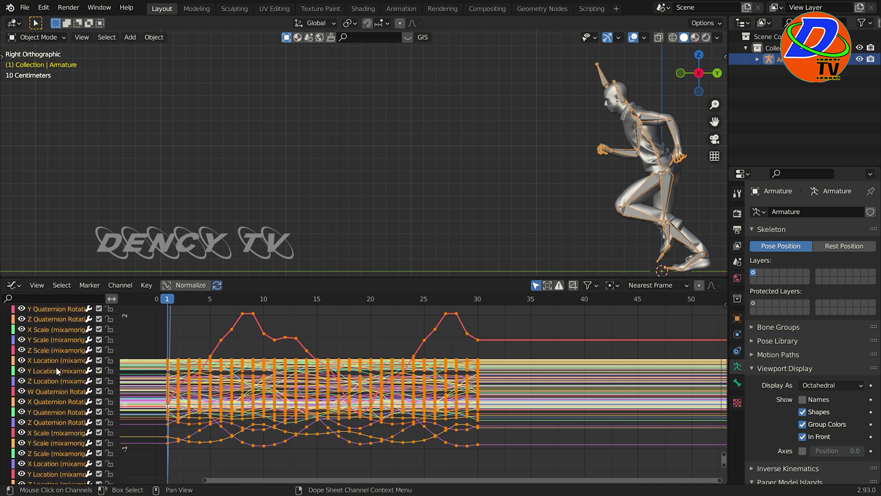
{"action": "scroll", "coordinate": [56, 367], "scroll_direction": "down", "scroll_amount": 8}
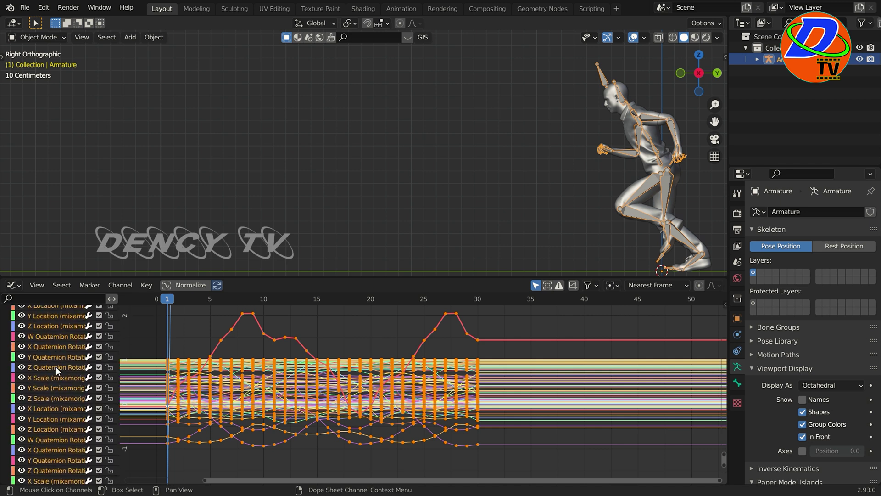
{"action": "scroll", "coordinate": [56, 367], "scroll_direction": "up", "scroll_amount": 10}
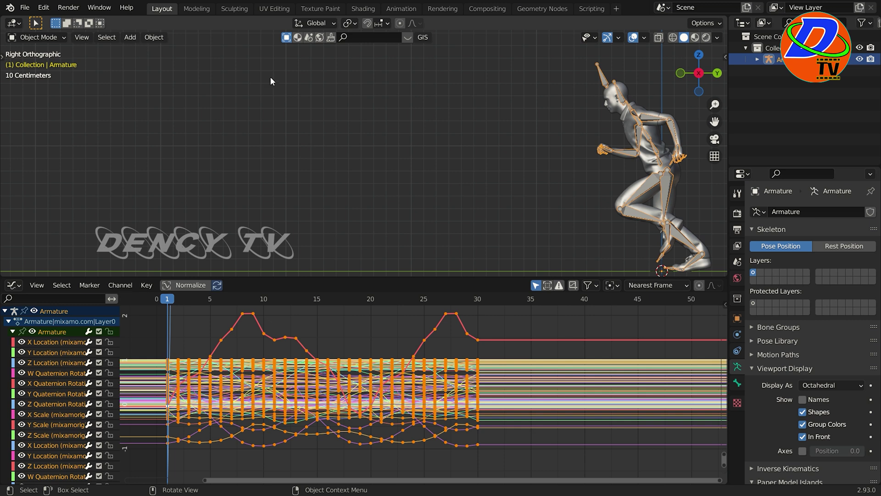
- Switch the armature to Pose Mode and select the Hips bone so that only its animation channels are listed
{"action": "left_click", "coordinate": [52, 41]}
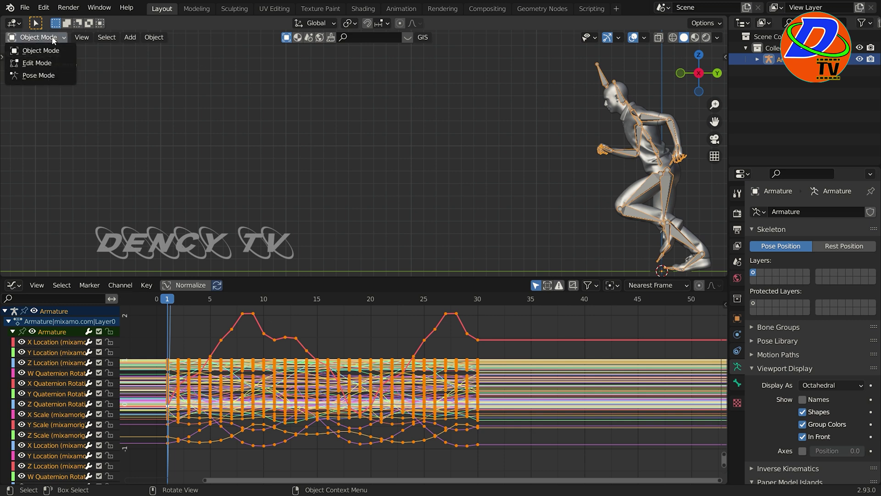
{"action": "left_click", "coordinate": [47, 77]}
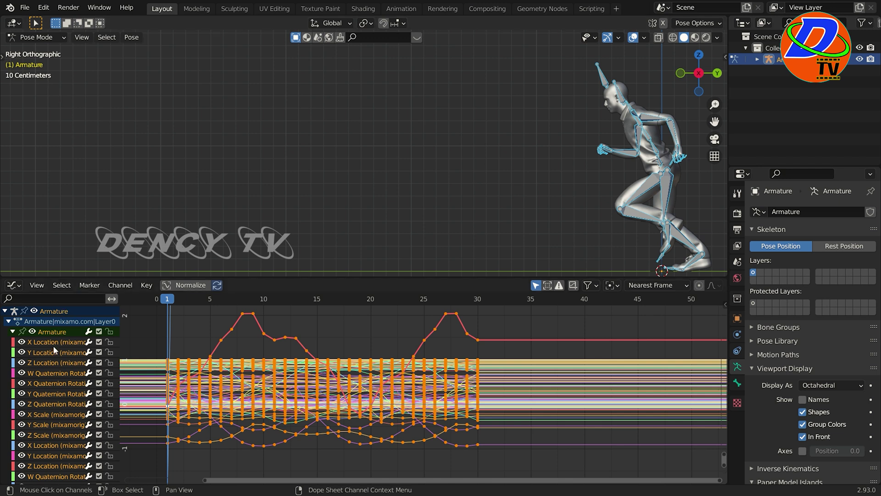
{"action": "scroll", "coordinate": [52, 354], "scroll_direction": "down", "scroll_amount": 5}
{"action": "scroll", "coordinate": [52, 361], "scroll_direction": "up", "scroll_amount": 5}
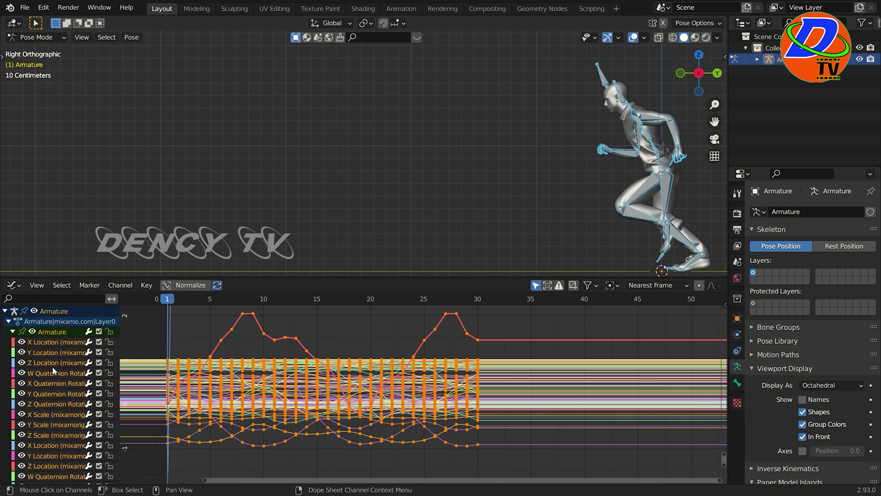
{"action": "left_click", "coordinate": [660, 161]}
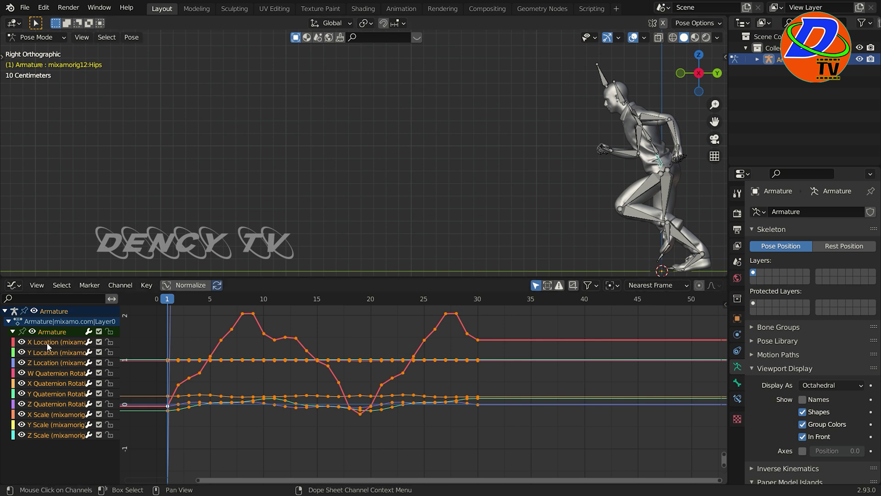
- Compare the Hips bone's W Quaternion Rotation, Z Location, Y Location and X Location curves by highlighting them one at a time
{"action": "left_click", "coordinate": [47, 375]}
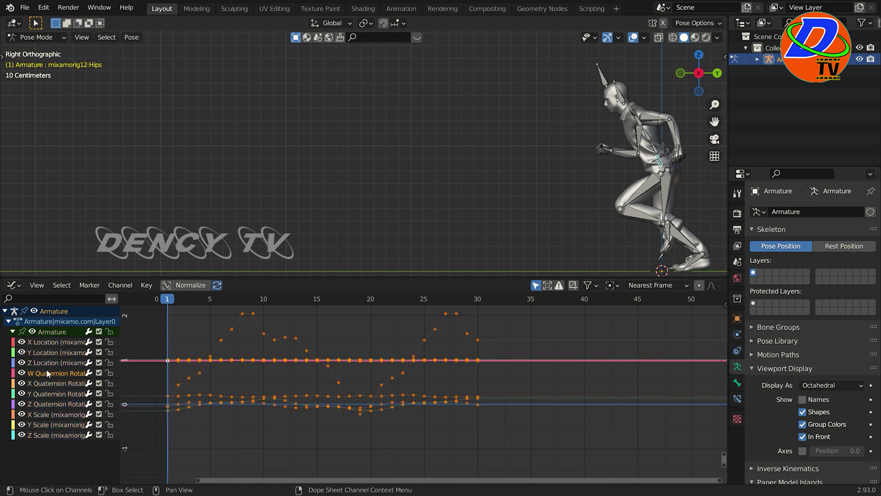
{"action": "left_click", "coordinate": [47, 363]}
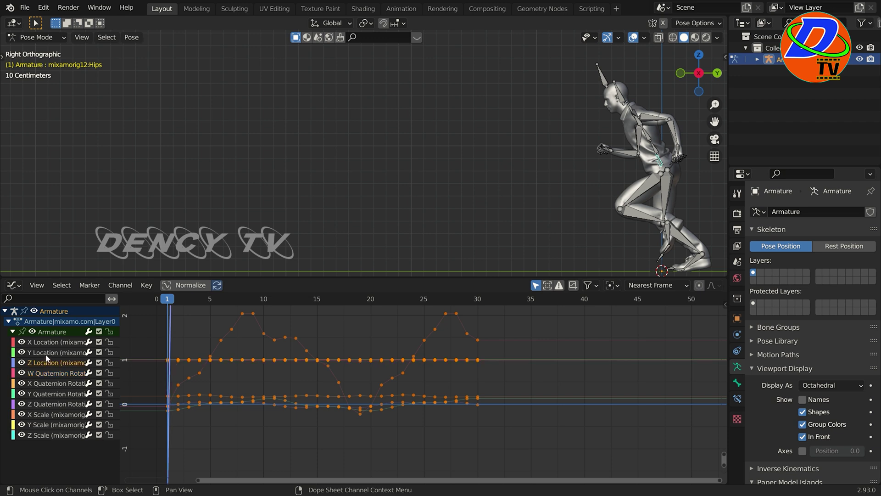
{"action": "left_click", "coordinate": [47, 353]}
{"action": "left_click", "coordinate": [46, 343]}
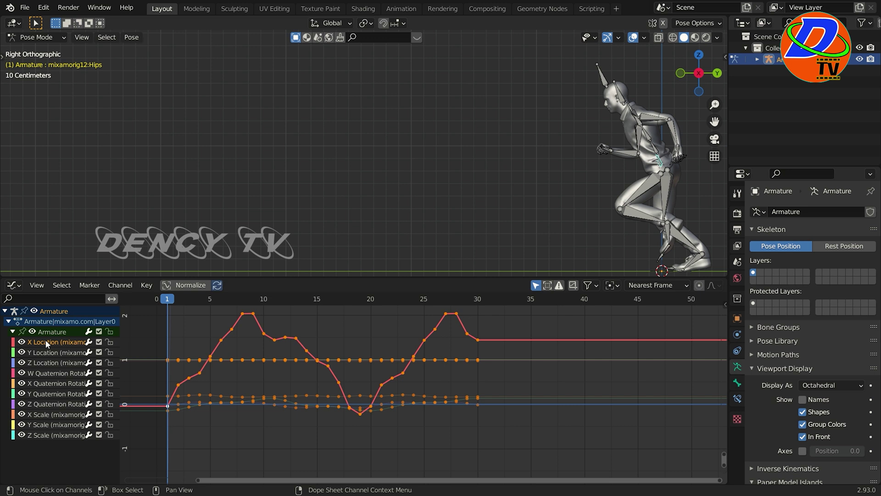
{"action": "left_click", "coordinate": [42, 371]}
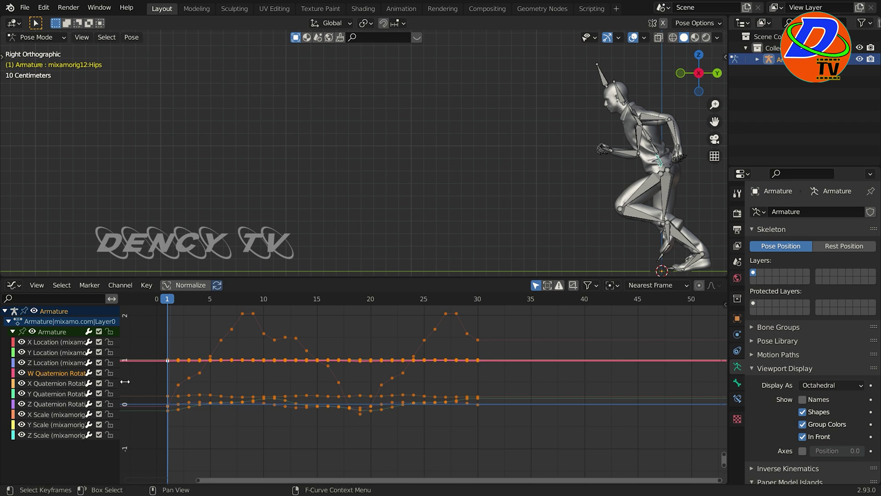
{"action": "left_click_drag", "start_coordinate": [125, 382], "coordinate": [206, 386]}
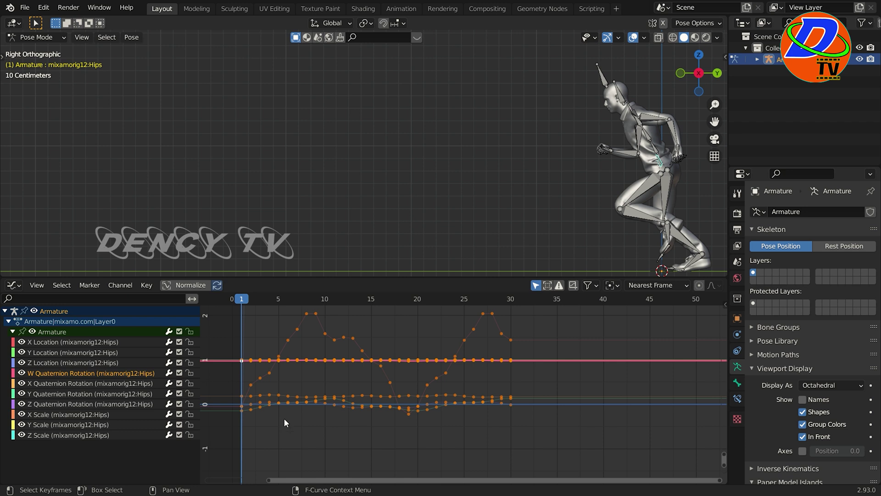
{"action": "middle_click_drag", "start_coordinate": [292, 413], "coordinate": [376, 452]}
{"action": "scroll", "coordinate": [354, 444], "scroll_direction": "up", "scroll_amount": 1}
{"action": "scroll", "coordinate": [354, 445], "scroll_direction": "up", "scroll_amount": 2}
{"action": "scroll", "coordinate": [372, 447], "scroll_direction": "up", "scroll_amount": 1}
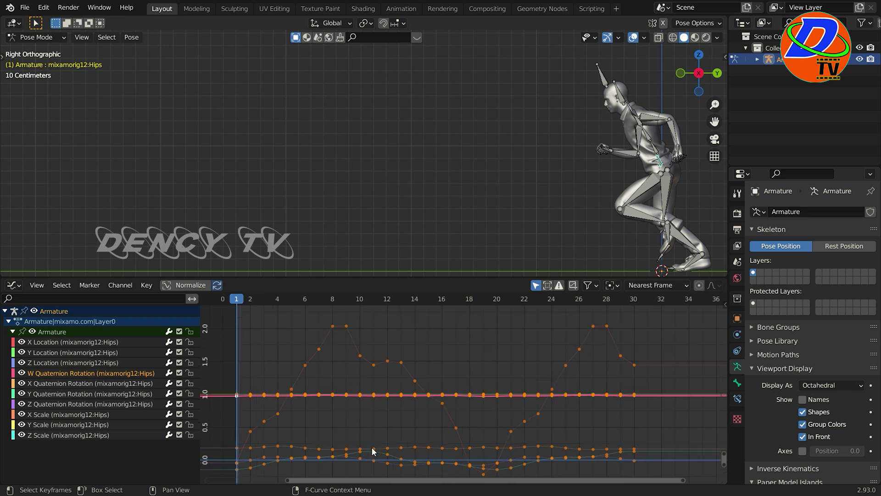
{"action": "scroll", "coordinate": [372, 447], "scroll_direction": "up", "scroll_amount": 1}
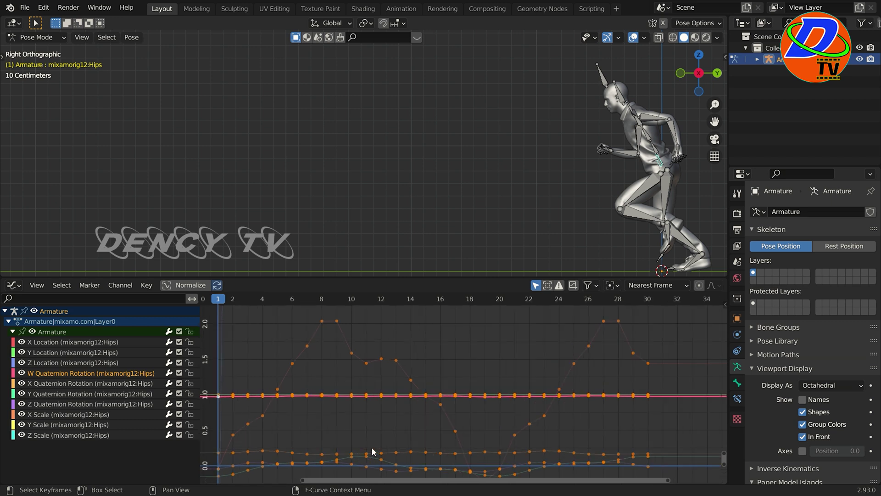
{"action": "middle_click_drag", "start_coordinate": [372, 448], "coordinate": [379, 447]}
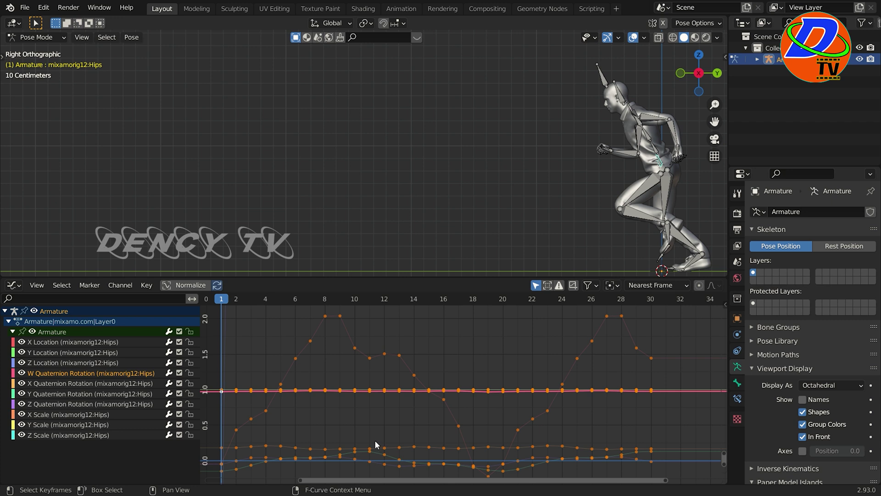
- Examine every Hips curve in turn, from X Location through the quaternion rotations to Z Scale
{"action": "left_click", "coordinate": [46, 342]}
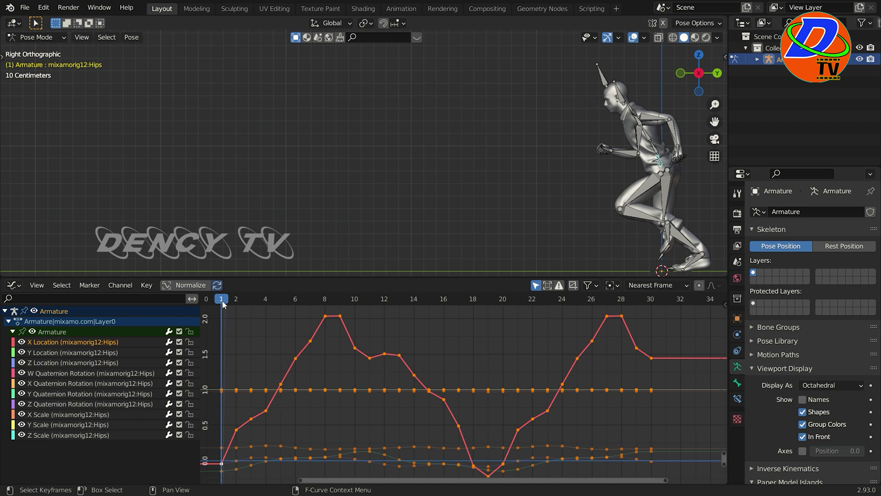
{"action": "left_click_drag", "start_coordinate": [222, 300], "coordinate": [224, 365]}
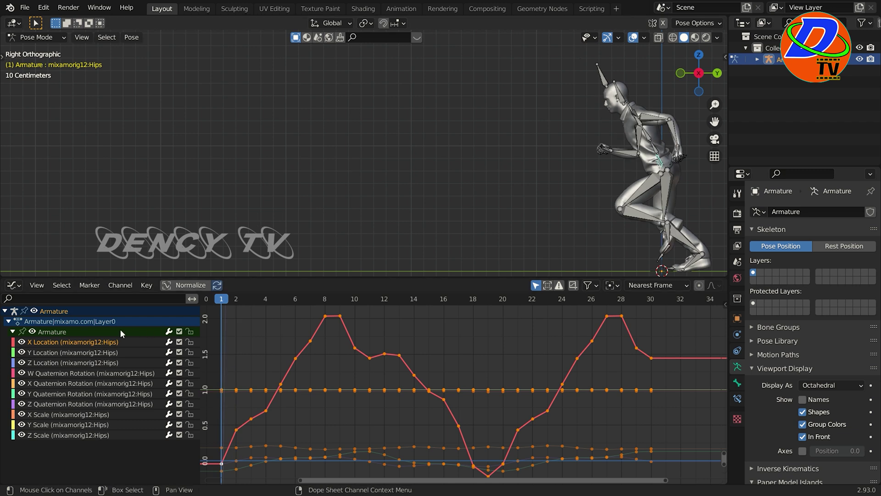
{"action": "left_click", "coordinate": [46, 353]}
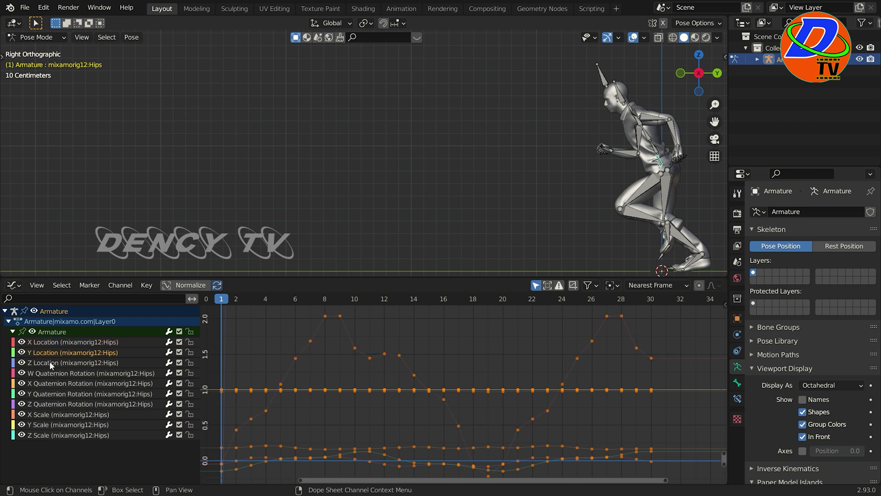
{"action": "left_click", "coordinate": [51, 363]}
{"action": "left_click", "coordinate": [52, 373]}
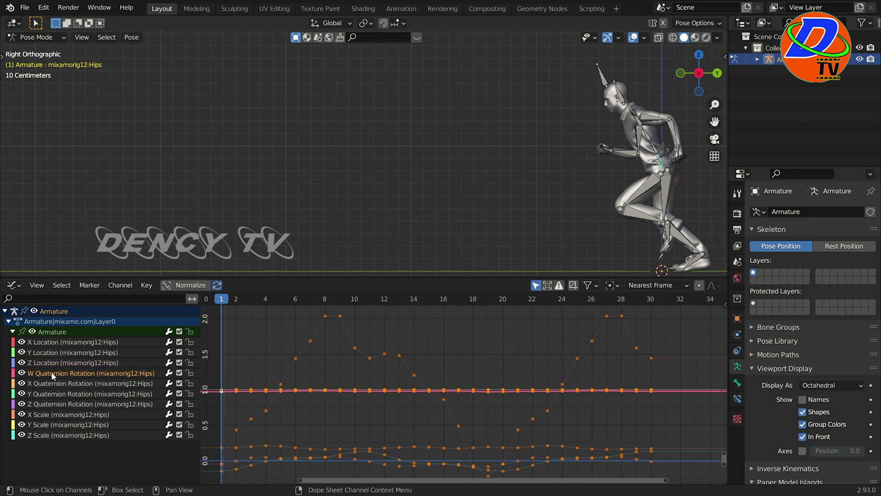
{"action": "left_click", "coordinate": [51, 384]}
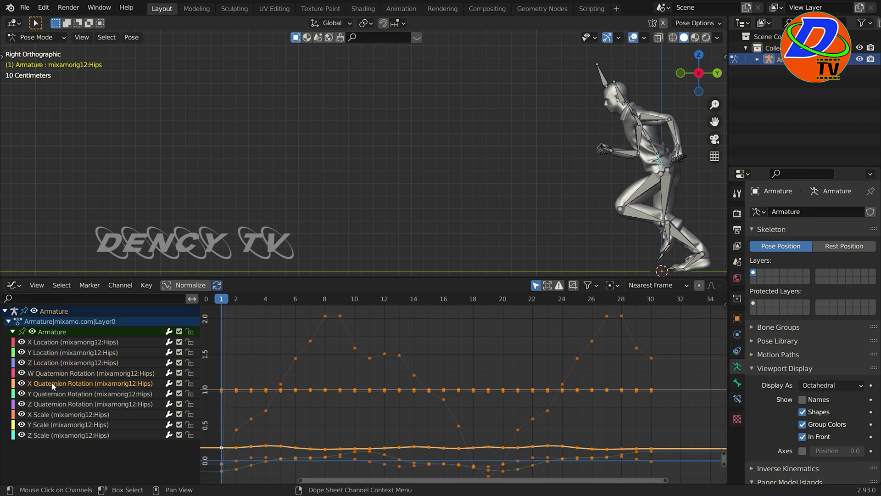
{"action": "left_click", "coordinate": [52, 394]}
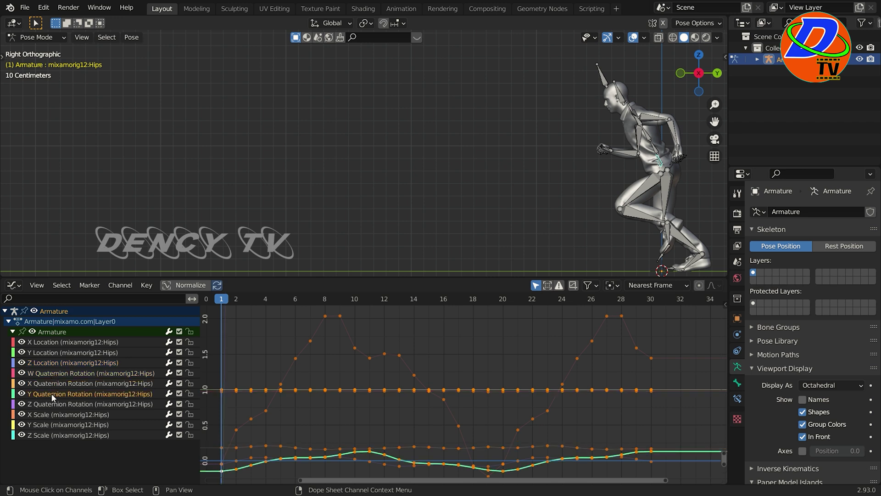
{"action": "left_click", "coordinate": [52, 404]}
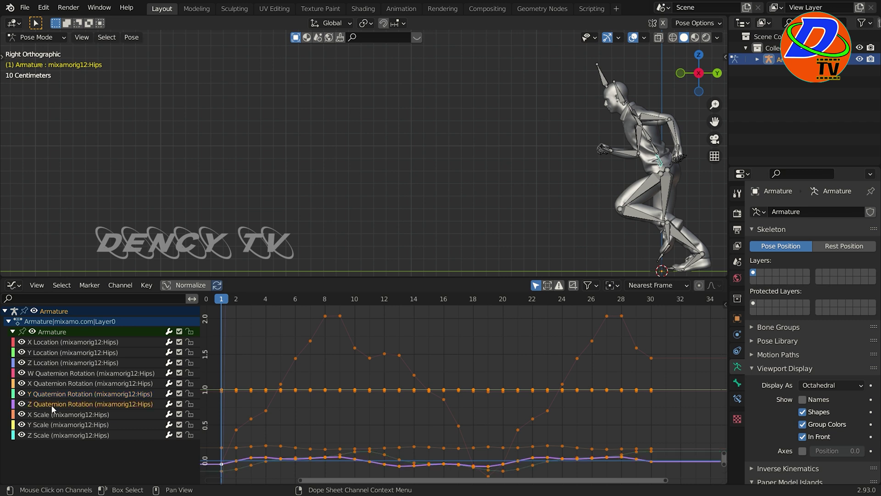
{"action": "left_click", "coordinate": [50, 416]}
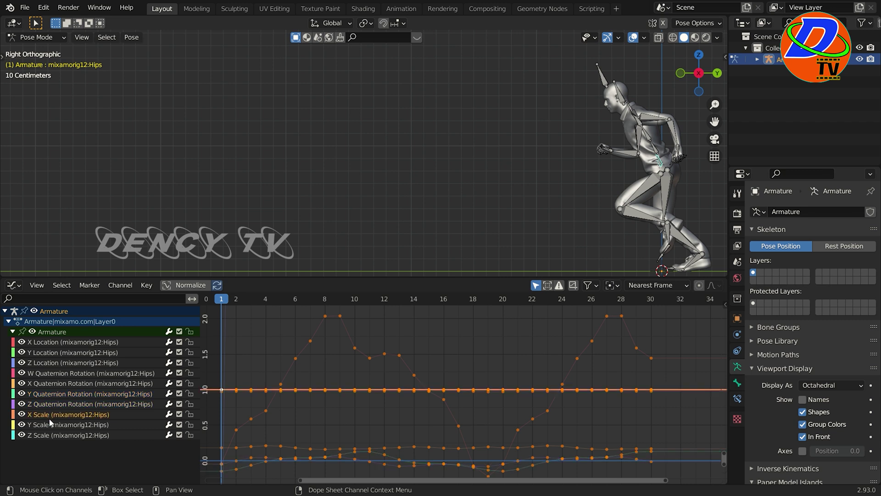
{"action": "left_click", "coordinate": [50, 425]}
{"action": "left_click", "coordinate": [51, 434]}
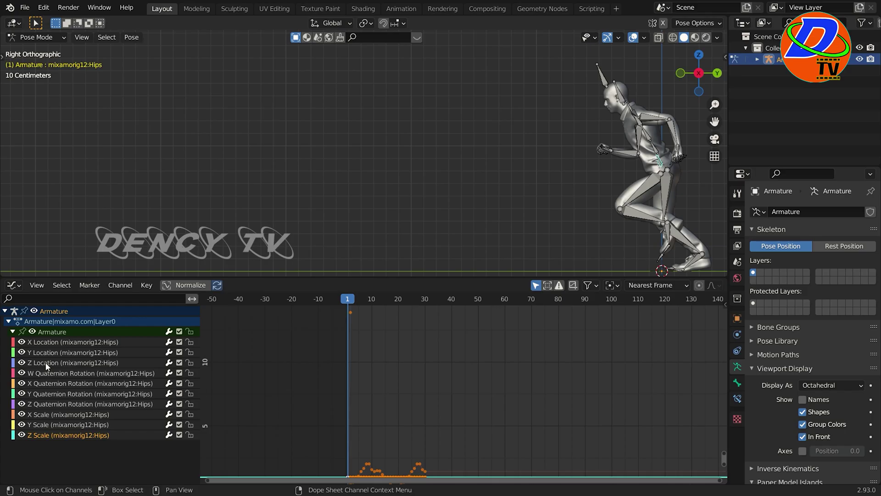
- Highlight the Hips Z Location curve and frame it in the Graph Editor across frames 1 to 30
{"action": "left_click", "coordinate": [46, 363]}
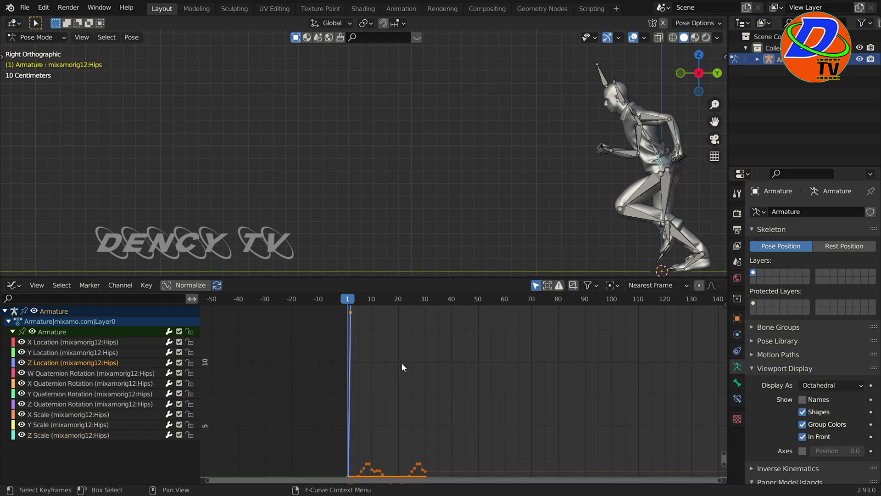
{"action": "scroll", "coordinate": [401, 362], "scroll_direction": "down", "scroll_amount": 8}
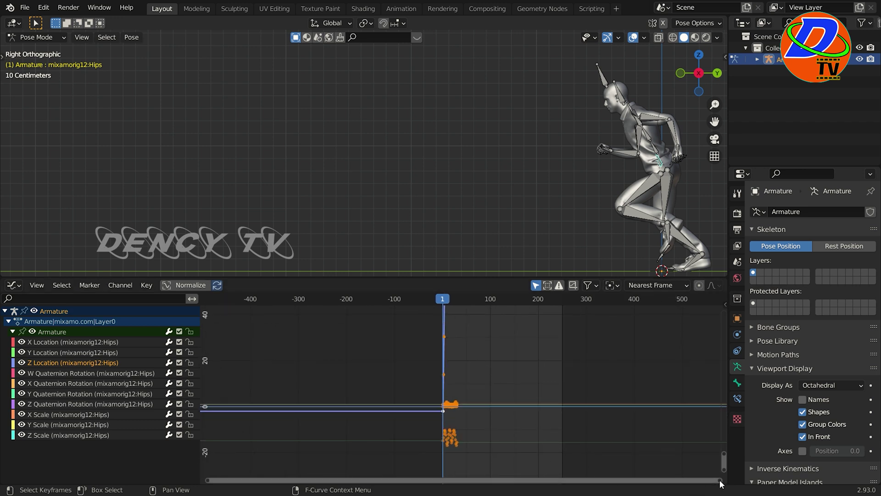
{"action": "left_click_drag", "start_coordinate": [715, 482], "coordinate": [459, 482]}
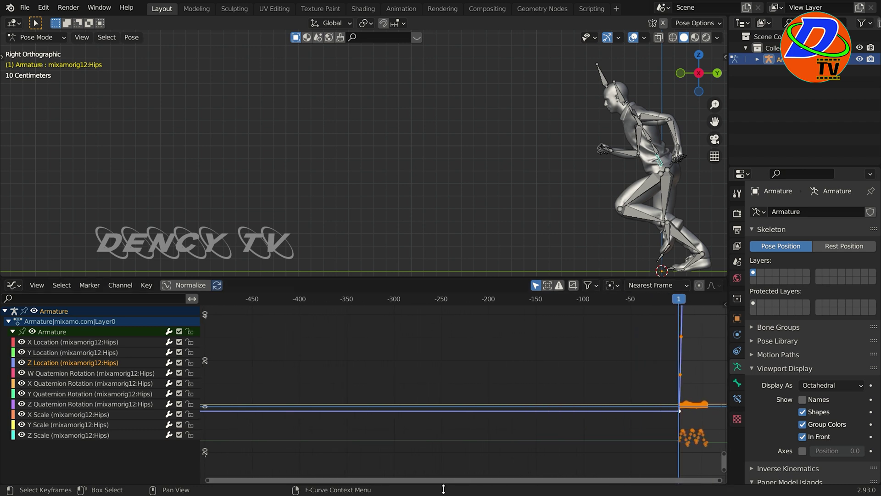
{"action": "key", "text": "Home"}
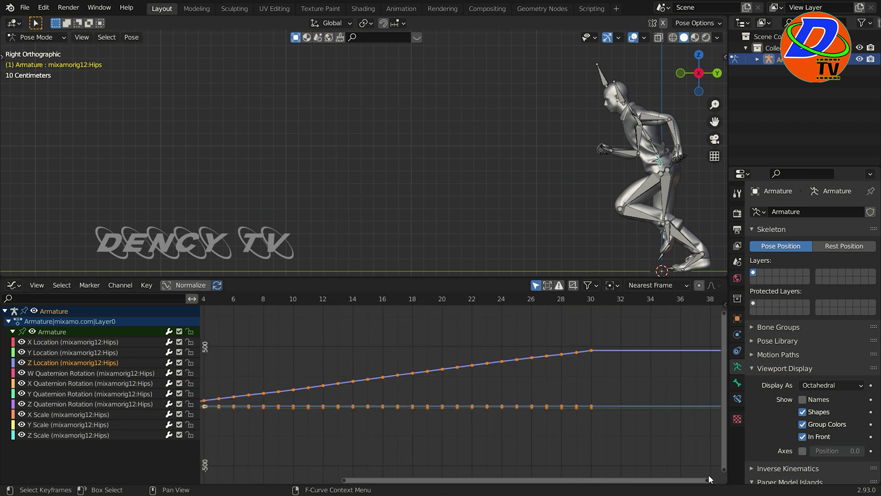
{"action": "middle_click_drag", "start_coordinate": [423, 429], "coordinate": [495, 431]}
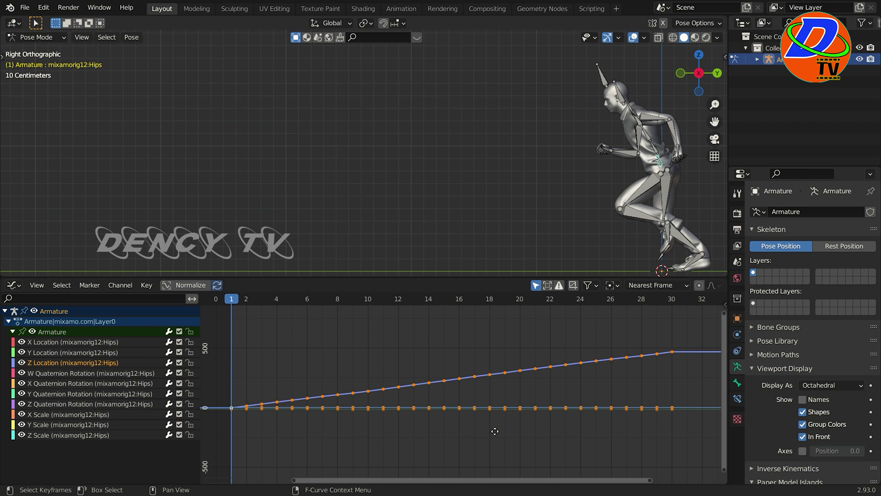
{"action": "scroll", "coordinate": [495, 431], "scroll_direction": "up", "scroll_amount": 1}
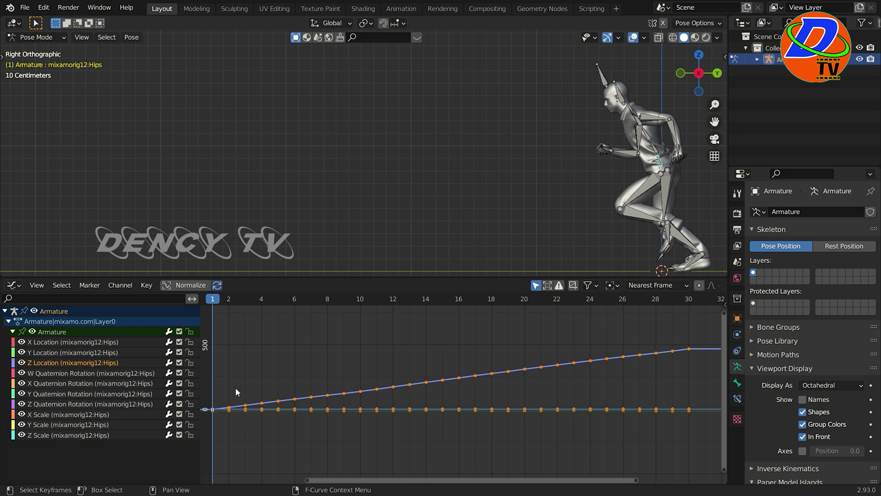
- Hide every Hips curve except Z Location and keep the Z Location channel selected
{"action": "left_click", "coordinate": [22, 342]}
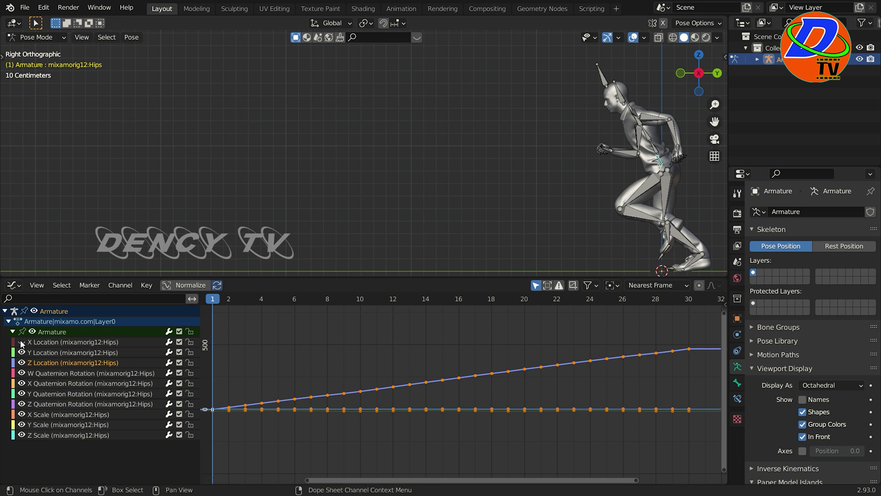
{"action": "left_click", "coordinate": [21, 352]}
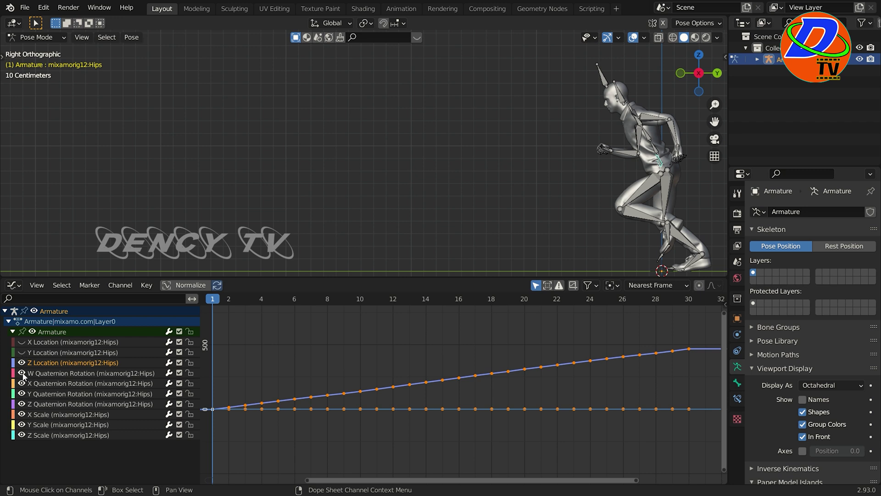
{"action": "left_click_drag", "start_coordinate": [26, 392], "coordinate": [27, 419]}
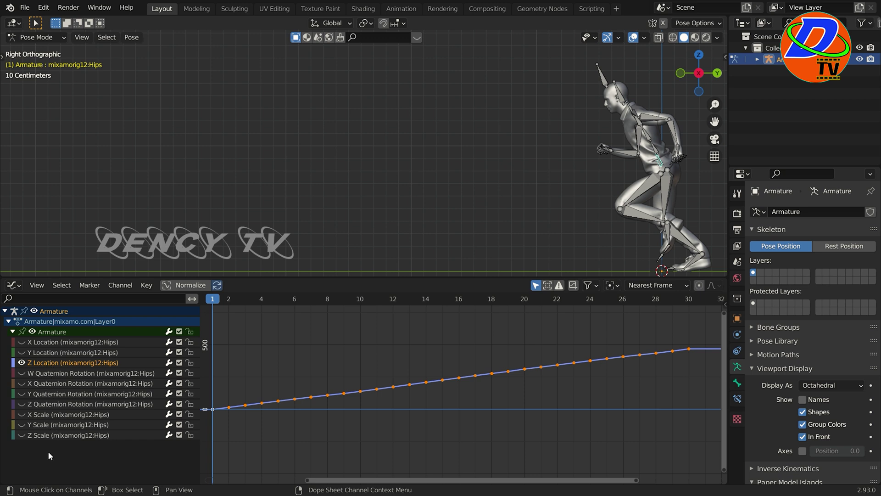
{"action": "left_click", "coordinate": [46, 373]}
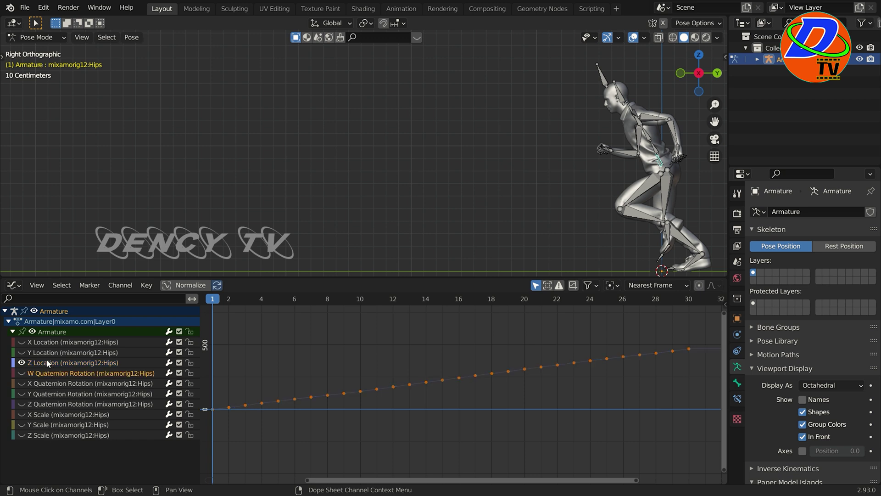
{"action": "left_click", "coordinate": [47, 363]}
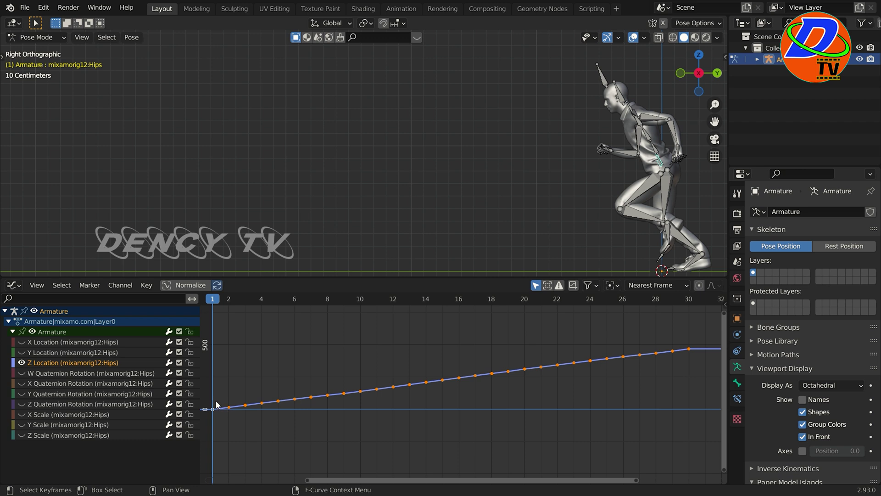
- Select the Z Location keyframes from frame 2 to 30 and nudge them along the value axis only
{"action": "left_click_drag", "start_coordinate": [208, 395], "coordinate": [708, 343]}
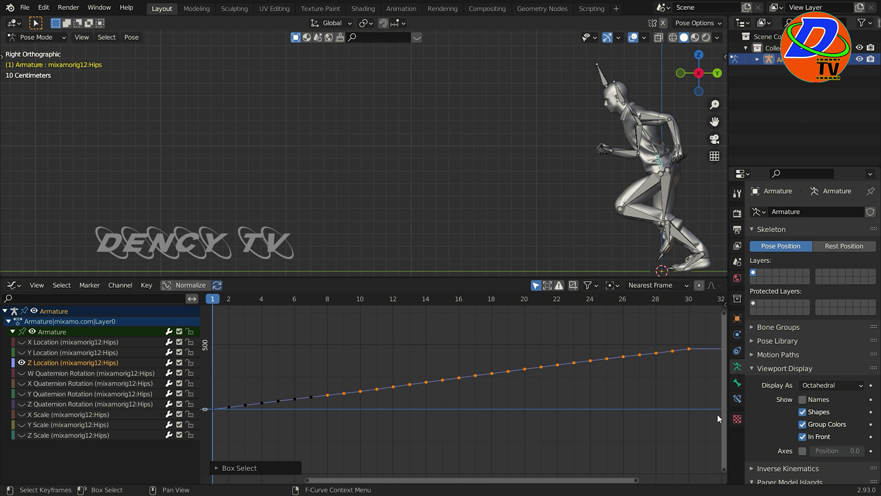
{"action": "left_click_drag", "start_coordinate": [706, 421], "coordinate": [215, 339]}
{"action": "key", "text": "g"}
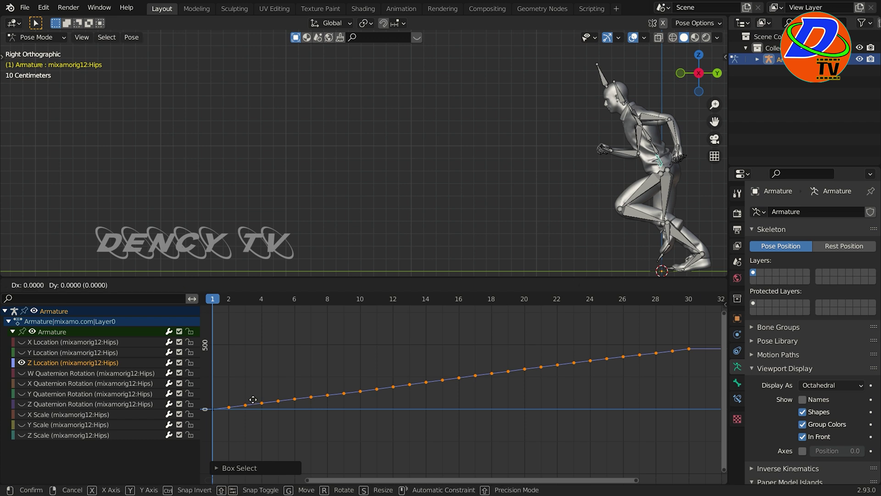
{"action": "key", "text": "y"}
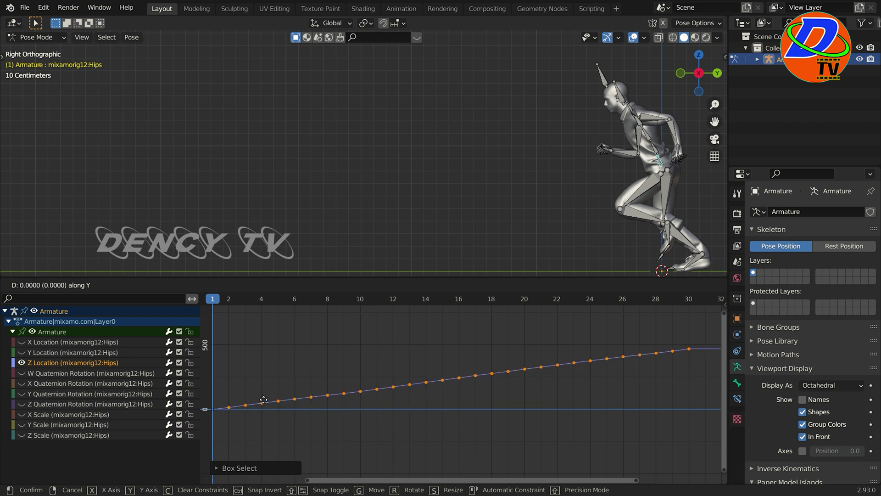
{"action": "left_click", "coordinate": [263, 400]}
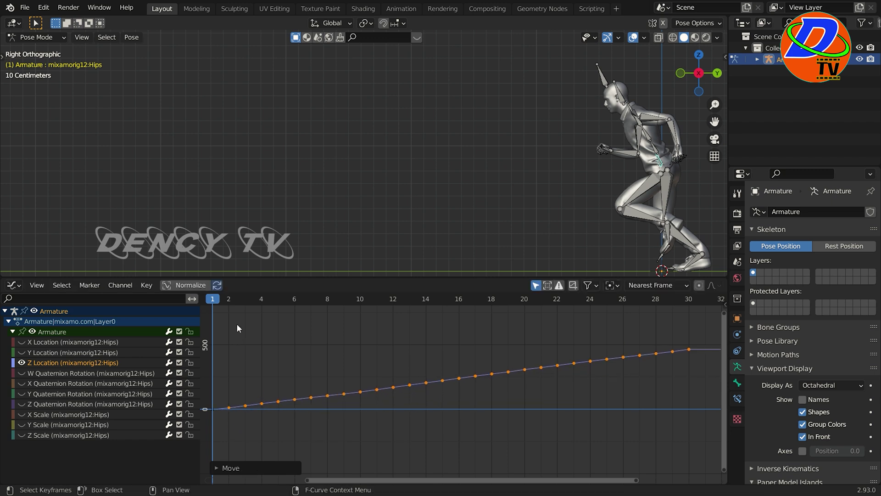
- At frame 2, raise the selected Z Location keyframes by about 222 and check the character's forward offset in playback
{"action": "left_click", "coordinate": [230, 299]}
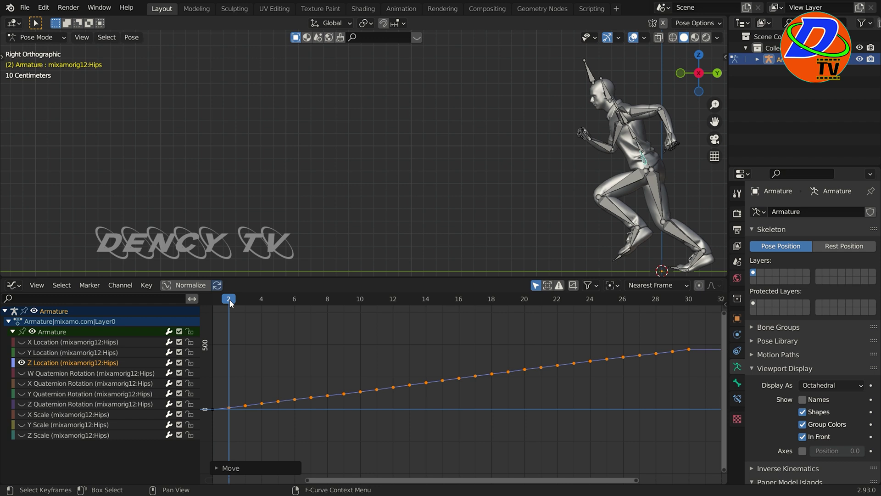
{"action": "key", "text": "g"}
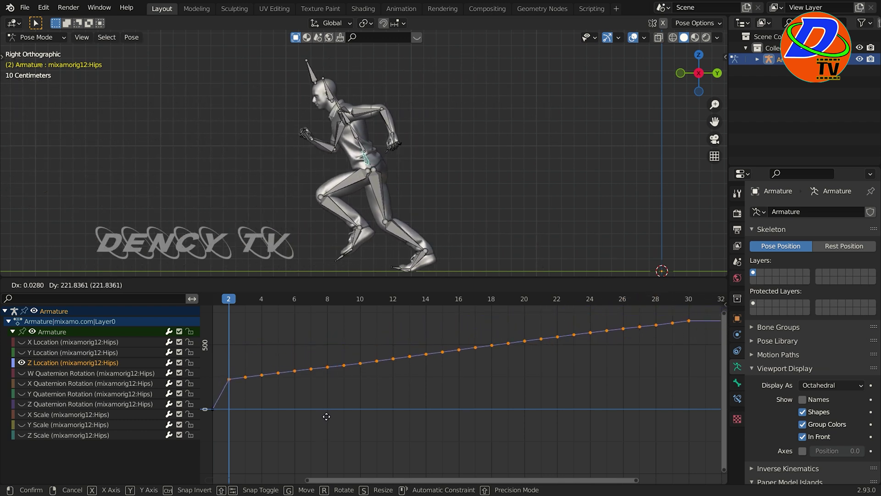
{"action": "left_click", "coordinate": [323, 412]}
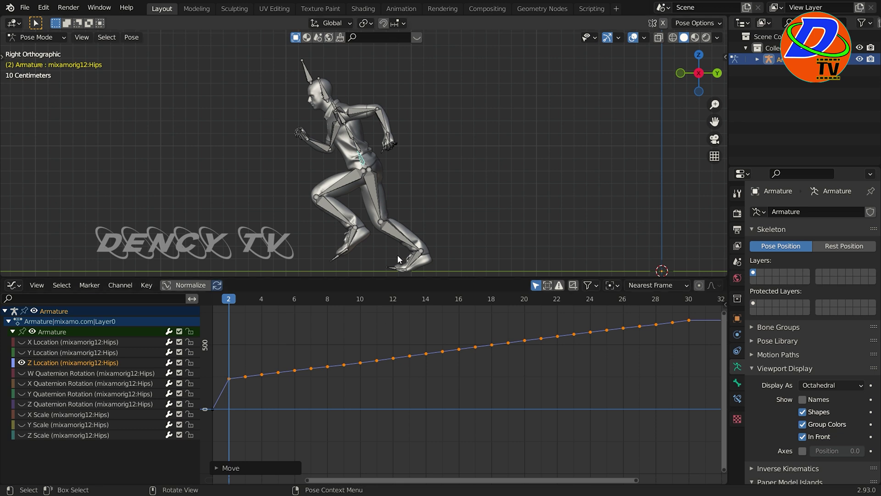
{"action": "key", "text": "space"}
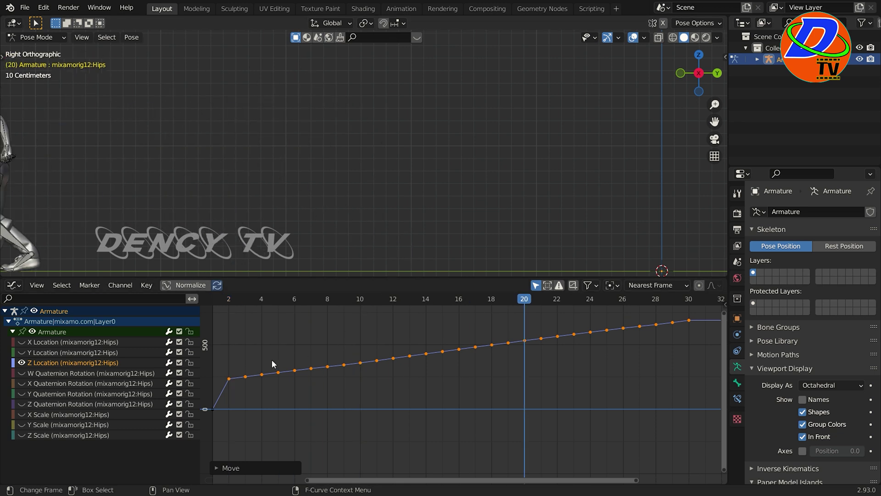
{"action": "left_click", "coordinate": [228, 298]}
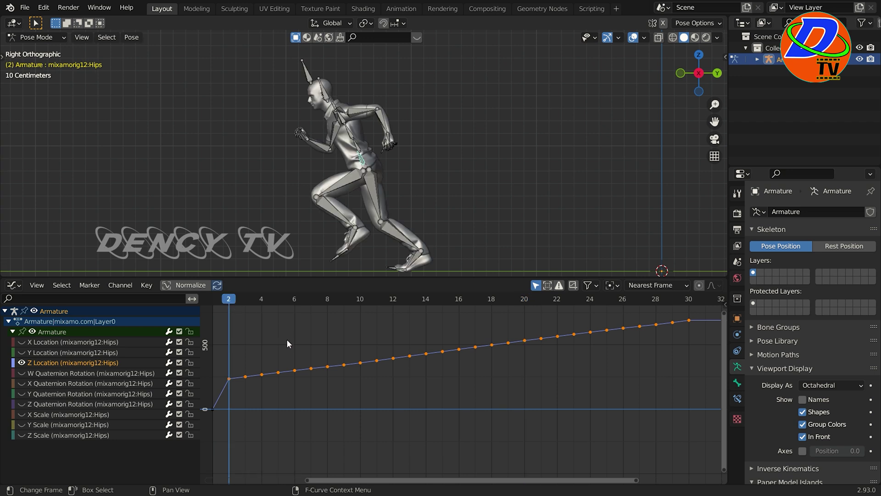
- Try lowering the selected Z Location keyframes by about 329, preview the motion, and undo the raising and lowering moves
{"action": "key", "text": "g"}
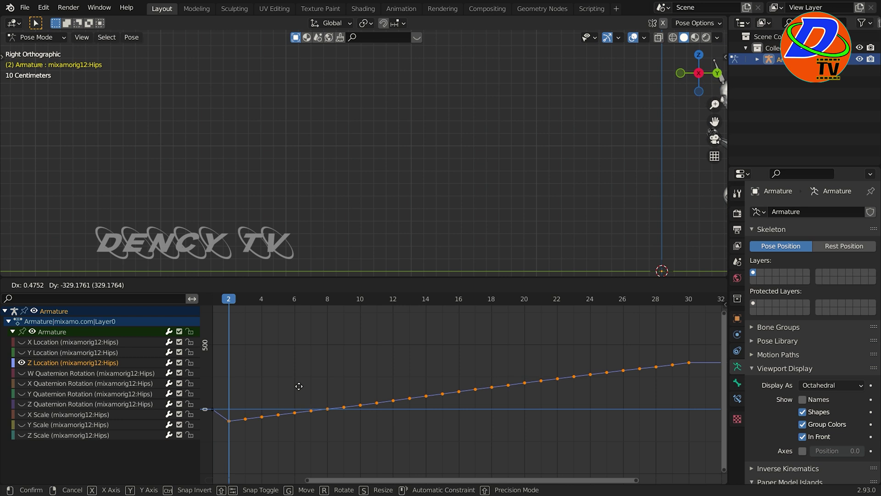
{"action": "key", "text": "Escape"}
{"action": "key", "text": "space"}
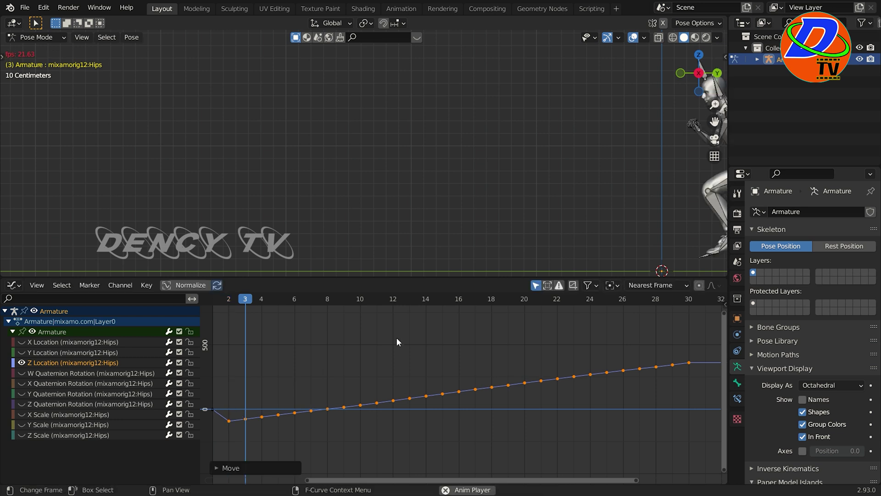
{"action": "key", "text": "ctrl+z"}
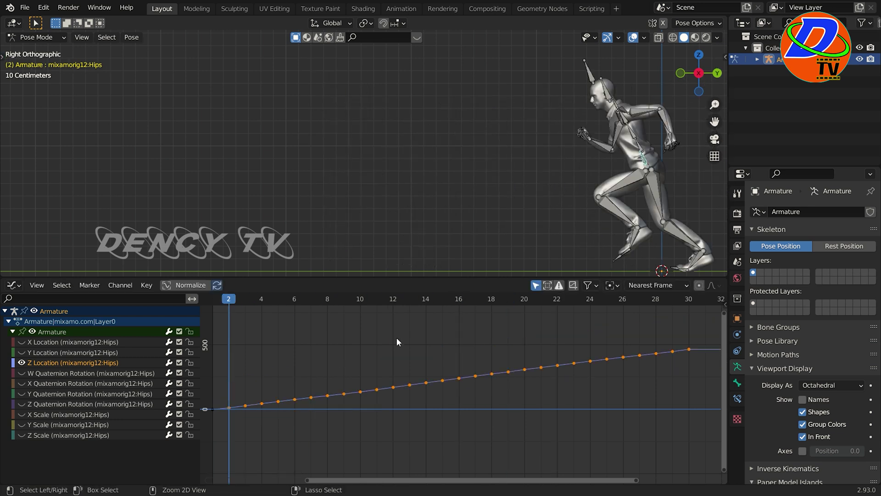
- At frame 30, raise the Z Location keyframes from frame 15 to 30 along the value axis until frame 15 reaches about 500
{"action": "key", "text": "space"}
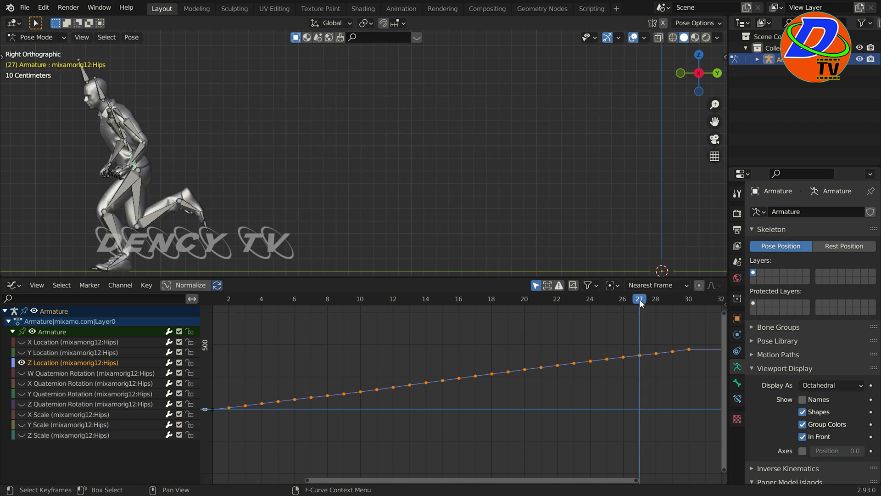
{"action": "left_click_drag", "start_coordinate": [640, 299], "coordinate": [687, 312]}
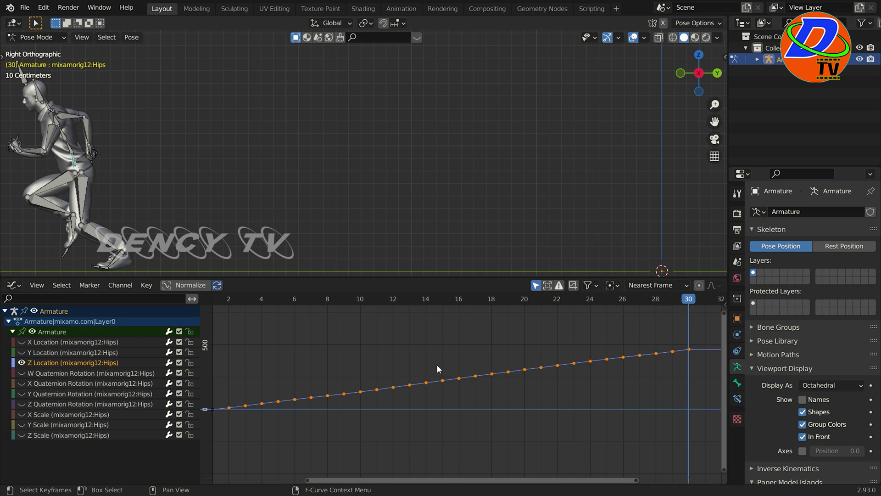
{"action": "left_click_drag", "start_coordinate": [437, 364], "coordinate": [641, 404]}
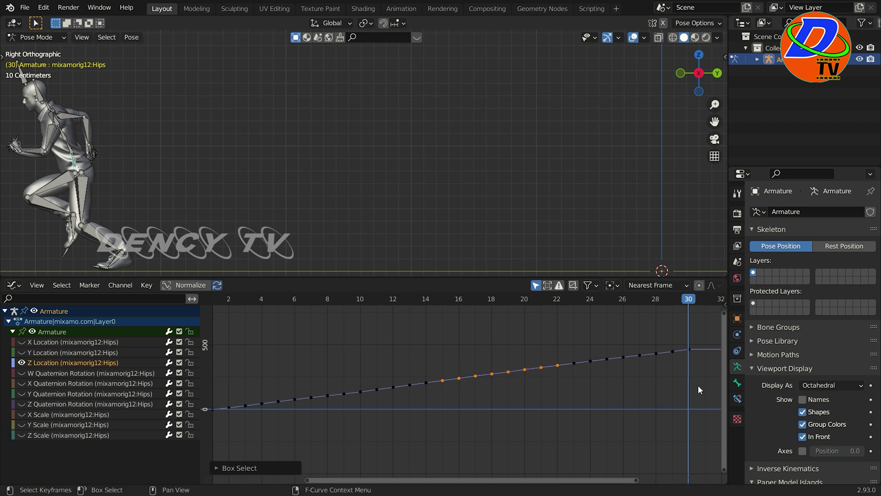
{"action": "left_click_drag", "start_coordinate": [708, 387], "coordinate": [438, 341]}
{"action": "key", "text": "g"}
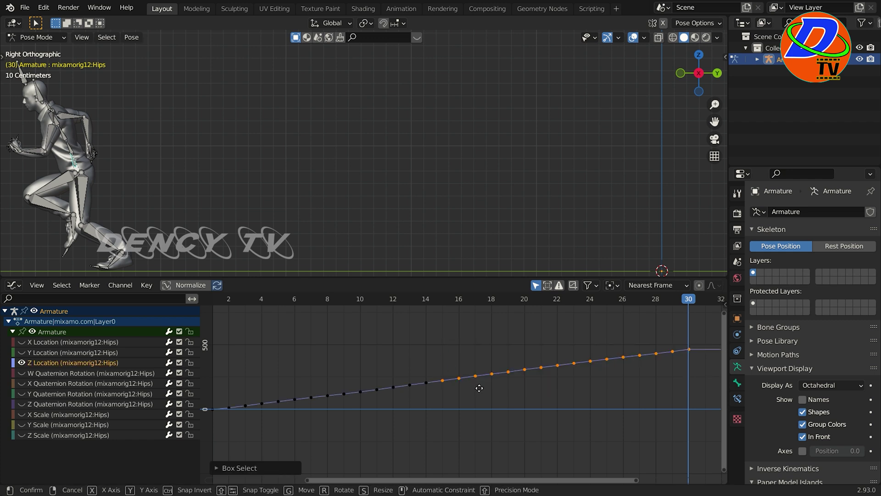
{"action": "key", "text": "y"}
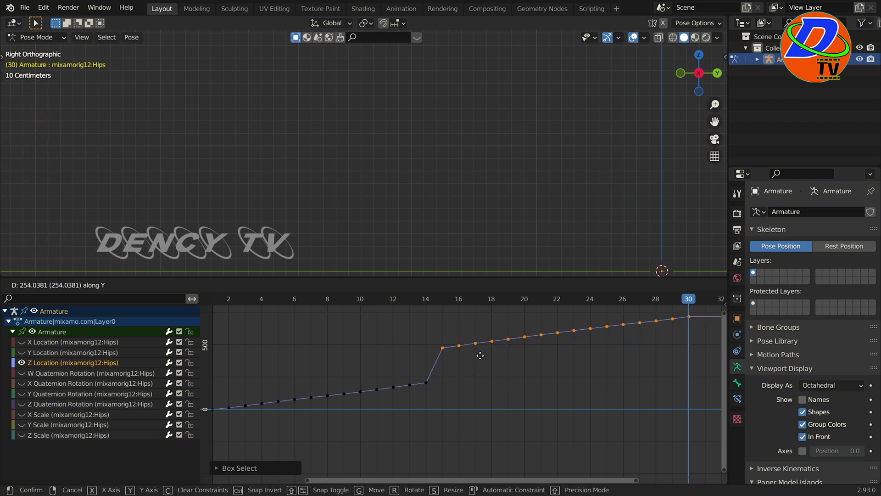
{"action": "left_click", "coordinate": [480, 352]}
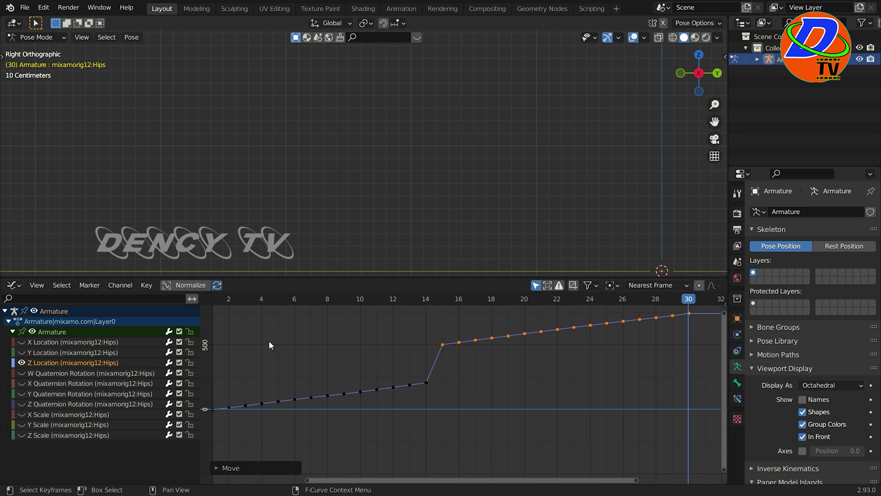
- Scrub through the raised section, and lower the keyframes from frame 15 onward back in line with the earlier ones
{"action": "left_click", "coordinate": [216, 299]}
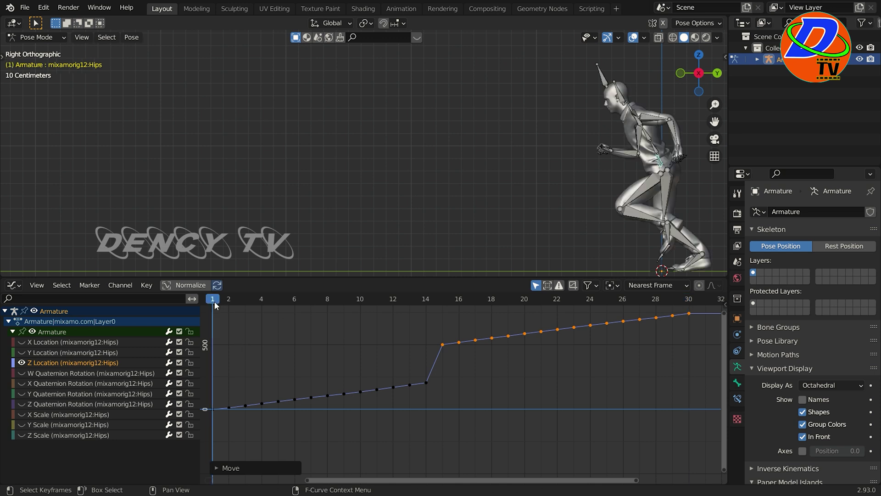
{"action": "left_click_drag", "start_coordinate": [218, 299], "coordinate": [494, 326]}
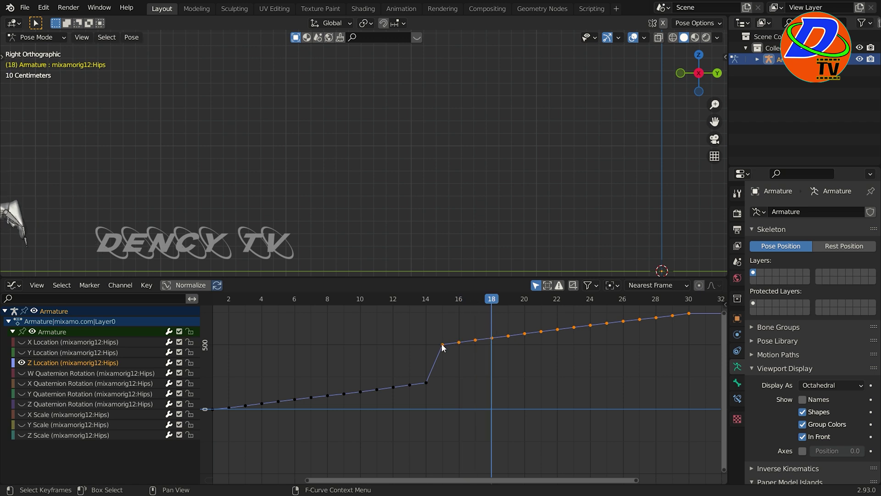
{"action": "left_click_drag", "start_coordinate": [444, 347], "coordinate": [451, 382]}
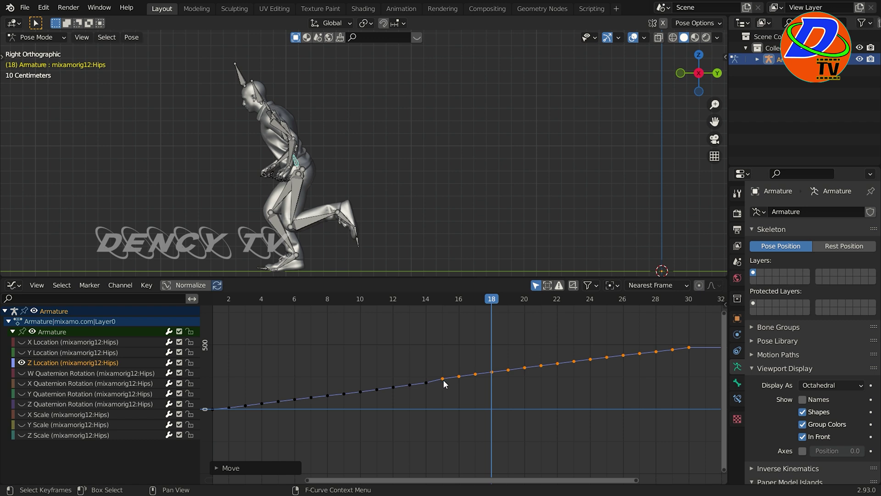
{"action": "left_click_drag", "start_coordinate": [445, 382], "coordinate": [448, 384]}
{"action": "left_click_drag", "start_coordinate": [493, 305], "coordinate": [690, 342]}
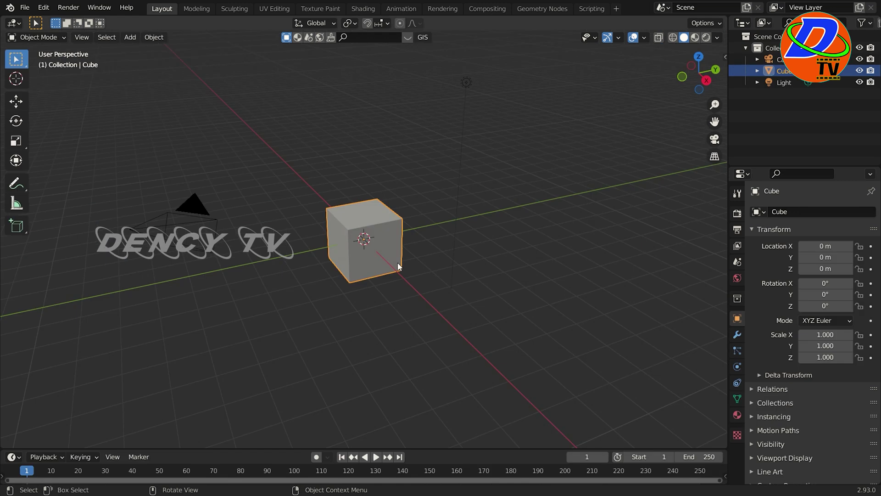
- Delete the default cube and light from the new scene, and enlarge the timeline area beneath a right orthographic view
{"action": "left_click_drag", "start_coordinate": [550, 88], "coordinate": [376, 302]}
{"action": "key", "text": "Delete"}
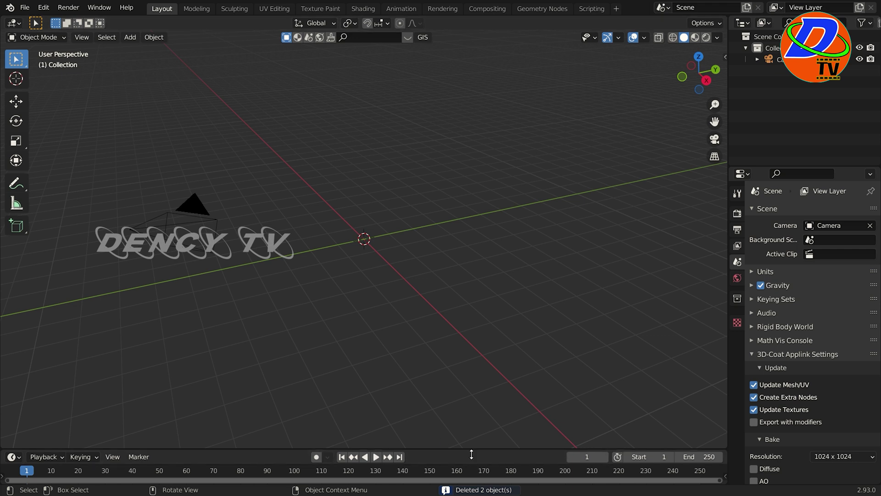
{"action": "left_click_drag", "start_coordinate": [470, 449], "coordinate": [473, 268]}
{"action": "key", "text": "KP_3"}
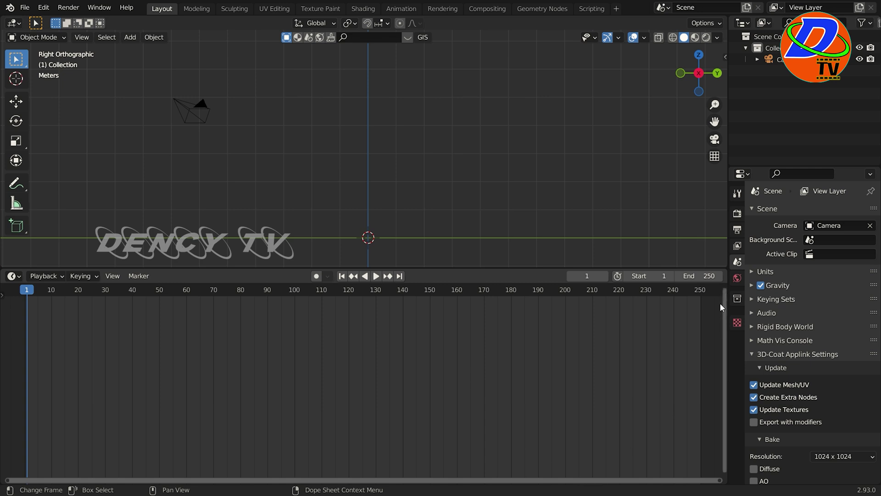
- Split the timeline into two side-by-side areas, set playback sync to Frame Dropping, and turn the wider area into a Graph Editor
{"action": "left_click_drag", "start_coordinate": [730, 275], "coordinate": [277, 293]}
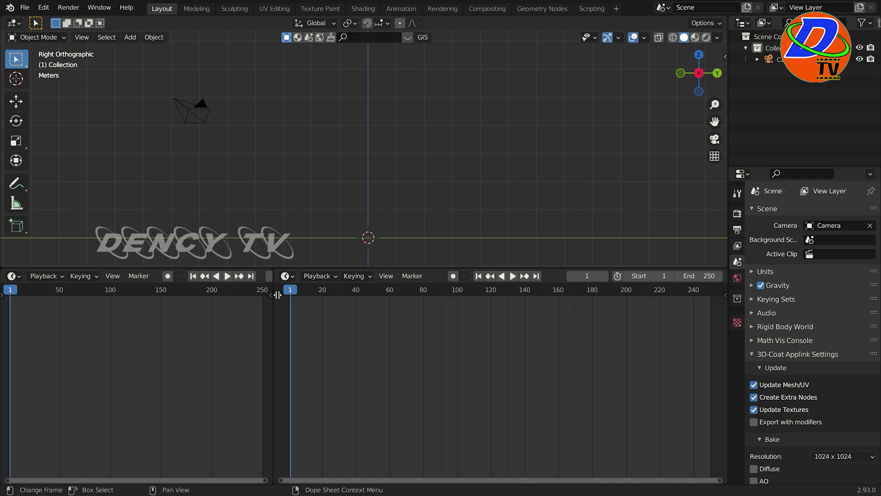
{"action": "left_click", "coordinate": [335, 277]}
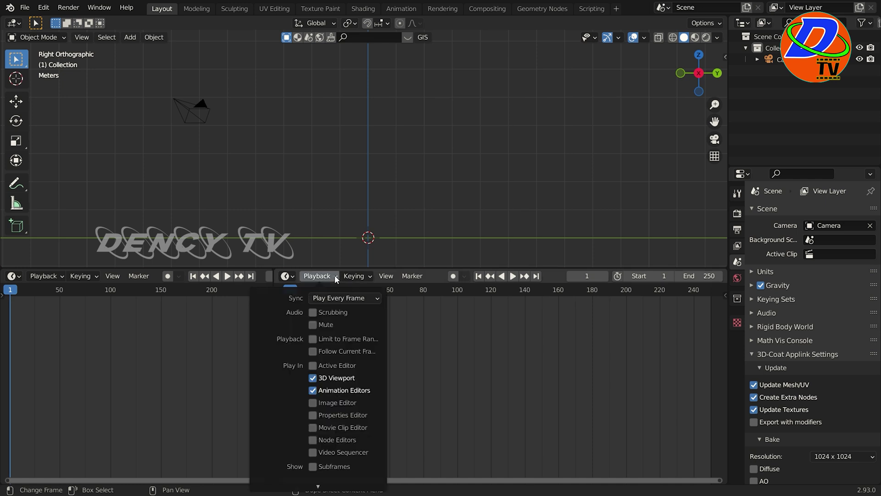
{"action": "left_click", "coordinate": [338, 298]}
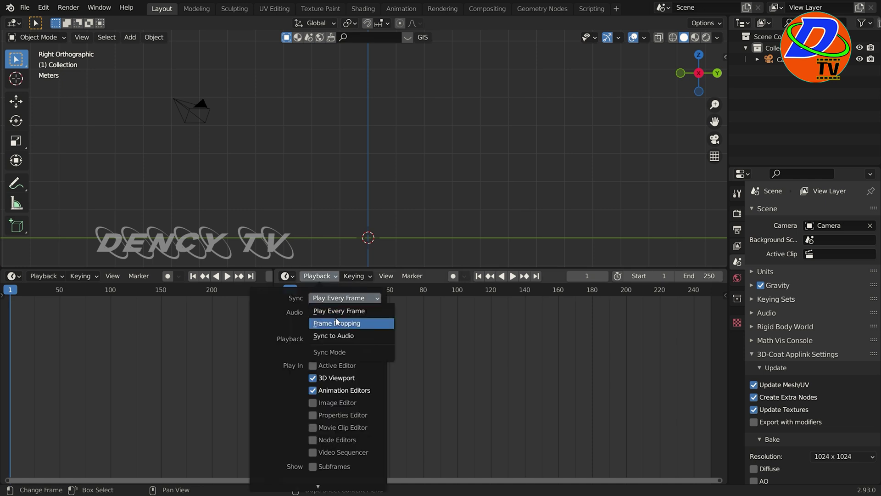
{"action": "left_click", "coordinate": [335, 323]}
{"action": "left_click", "coordinate": [288, 275]}
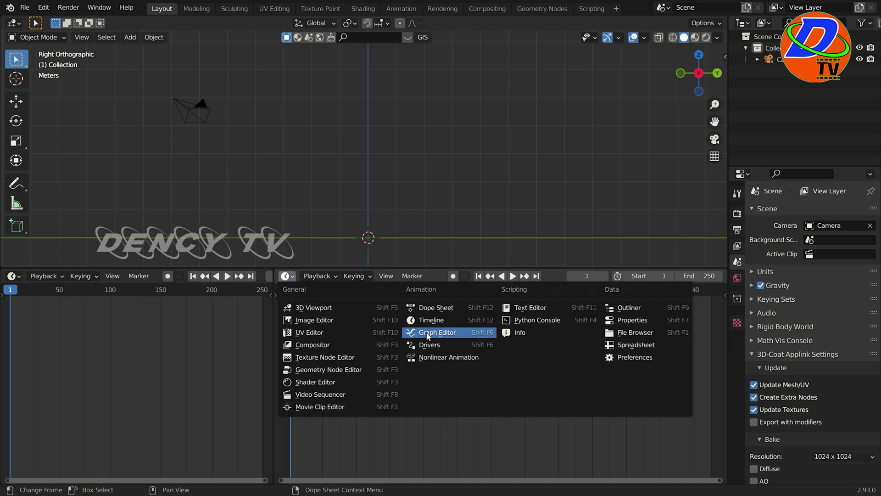
{"action": "left_click", "coordinate": [469, 337]}
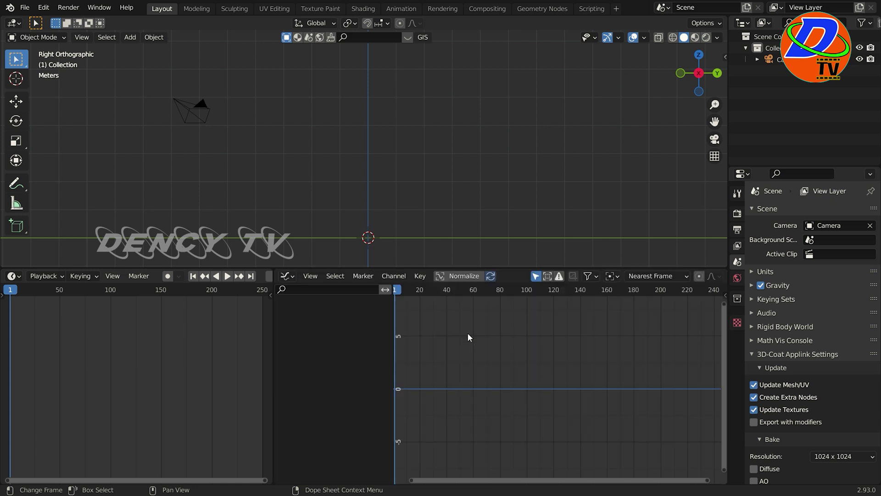
- Import the Mixamo walking character from its FBX file and frame its roughly 25-frame curves in the Graph Editor
{"action": "left_click", "coordinate": [25, 8]}
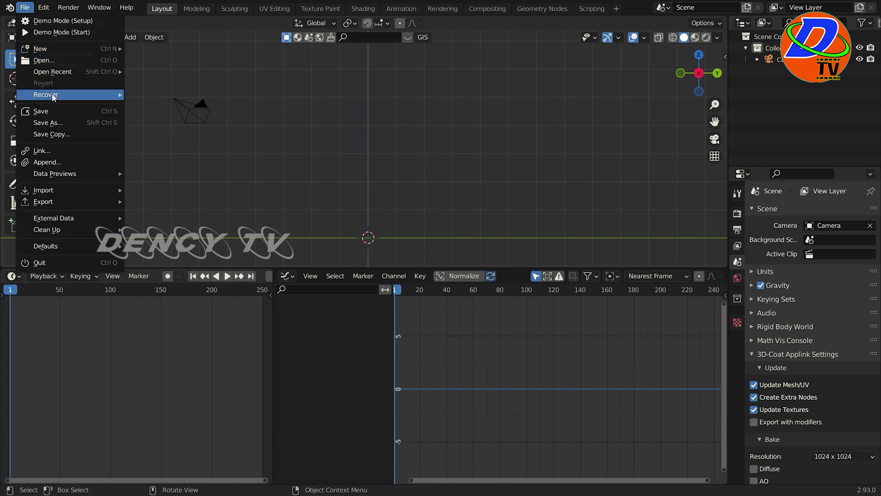
{"action": "mouse_move", "coordinate": [70, 186]}
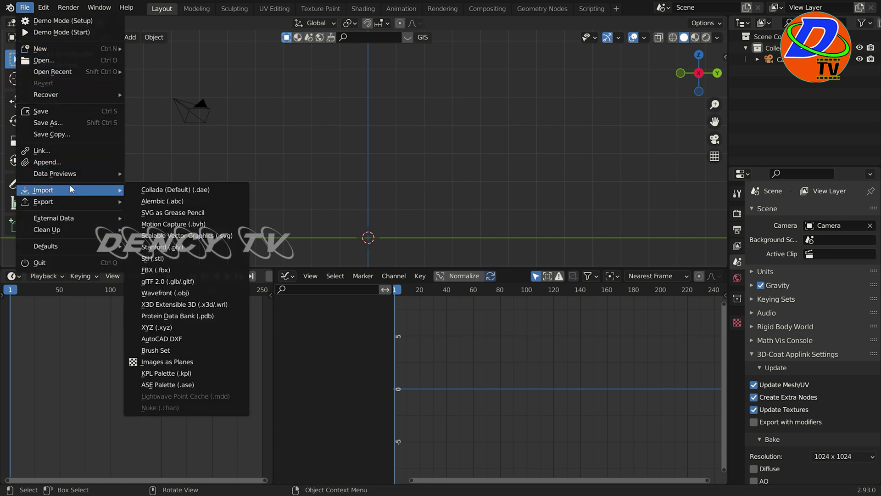
{"action": "left_click", "coordinate": [164, 272]}
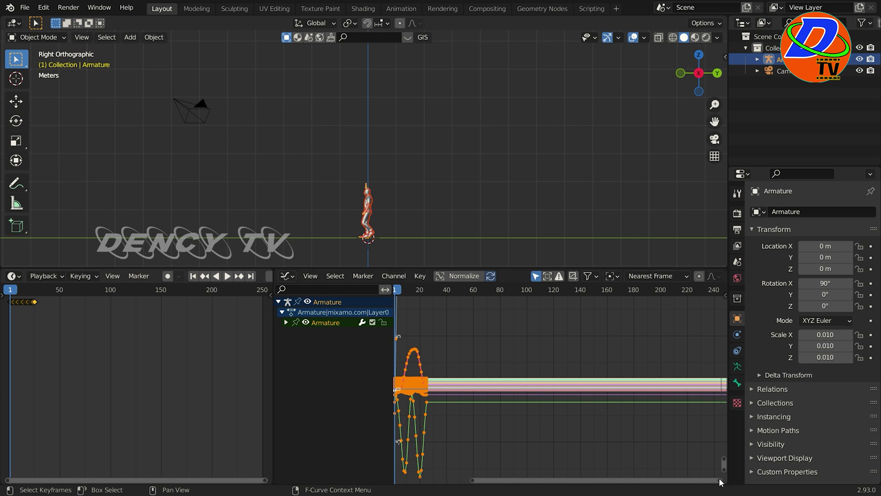
{"action": "left_click_drag", "start_coordinate": [720, 481], "coordinate": [444, 494]}
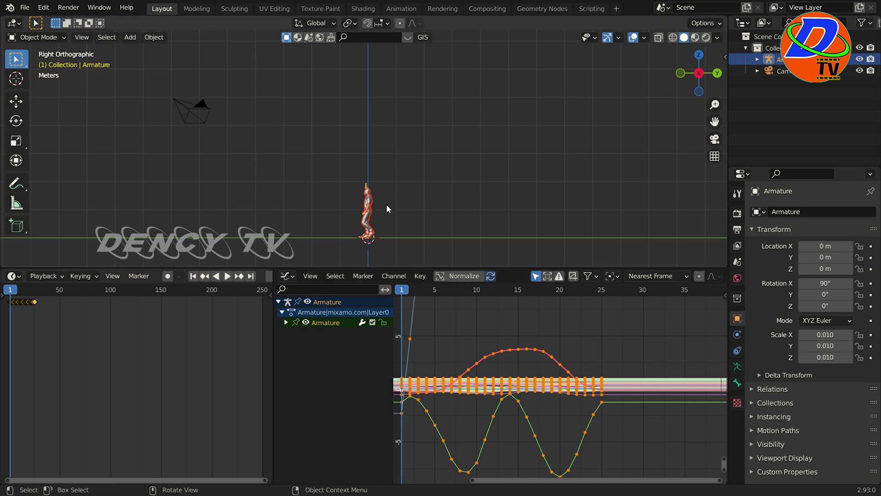
- Move the walking character's armature about 3.02 m along the Y axis, away from the world origin
{"action": "key", "text": "y"}
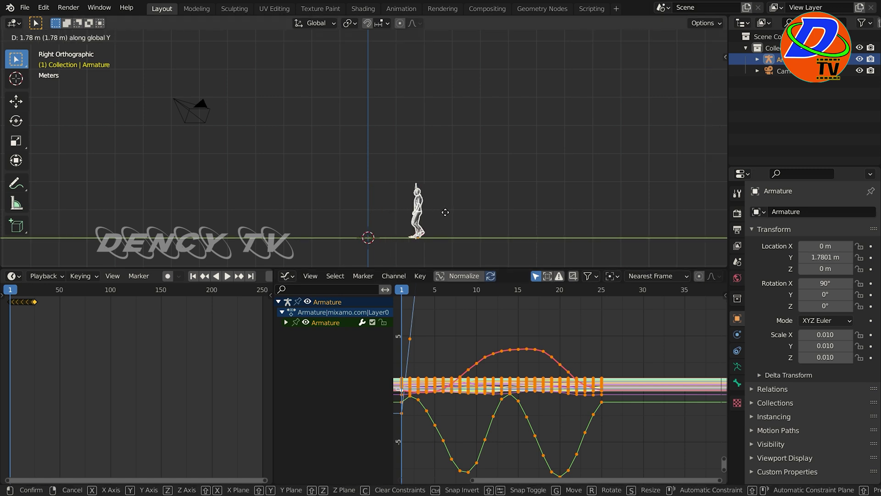
{"action": "left_click", "coordinate": [476, 212]}
{"action": "scroll", "coordinate": [486, 212], "scroll_direction": "up", "scroll_amount": 3}
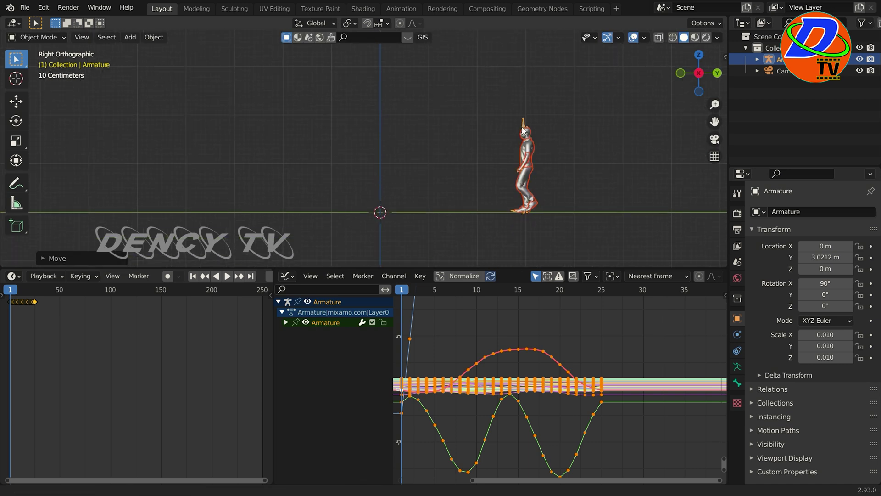
{"action": "scroll", "coordinate": [523, 130], "scroll_direction": "up", "scroll_amount": 2}
{"action": "scroll", "coordinate": [526, 131], "scroll_direction": "up", "scroll_amount": 1}
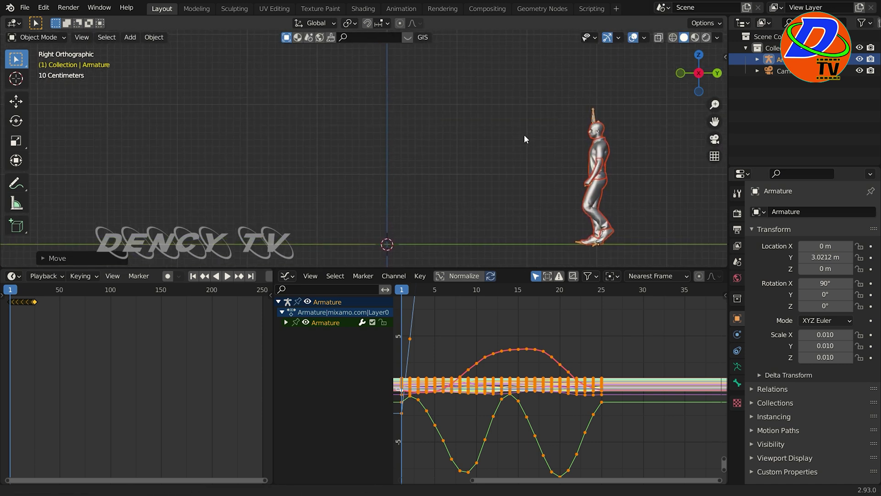
{"action": "mouse_move", "coordinate": [525, 135]}
{"action": "middle_mouse_down", "text": "shift"}
{"action": "mouse_move", "coordinate": [503, 137]}
{"action": "mouse_move", "coordinate": [523, 136]}
{"action": "middle_mouse_up", "text": "shift"}
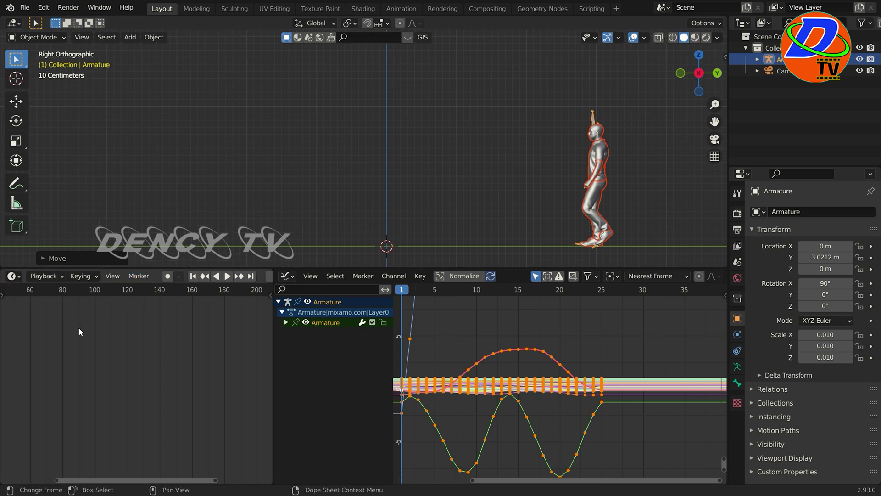
{"action": "key", "text": "Home"}
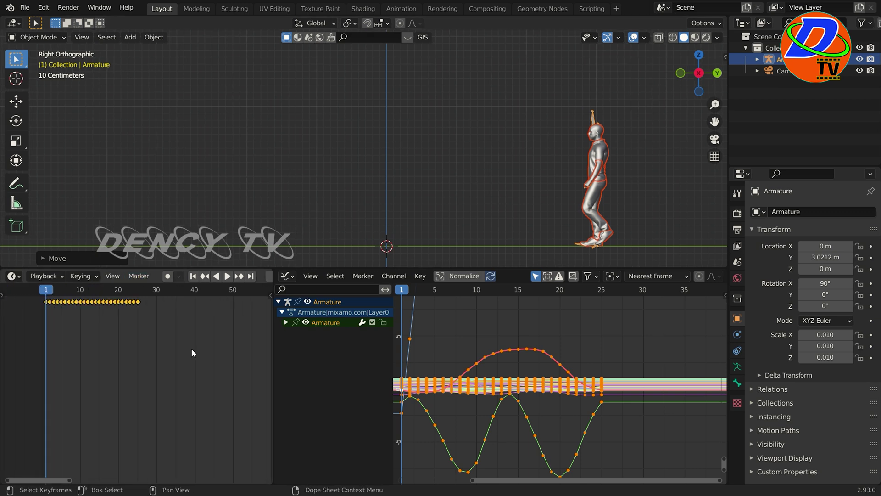
{"action": "middle_click_drag", "start_coordinate": [187, 328], "coordinate": [170, 376]}
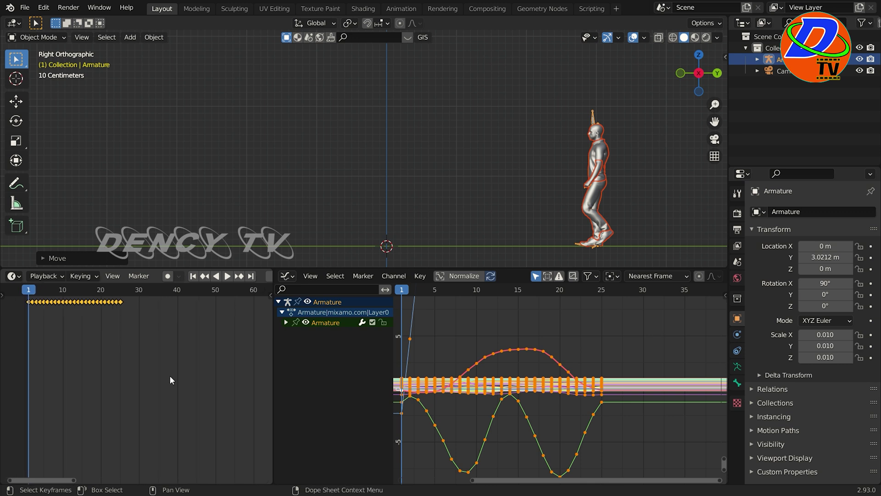
- Deselect the armature and set the viewport's solid shading to give the character's meshes random colors
{"action": "left_click", "coordinate": [436, 215]}
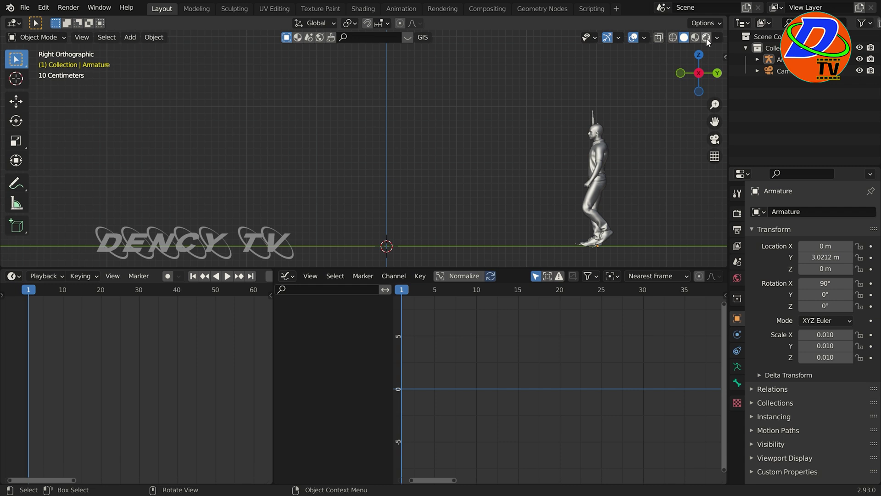
{"action": "left_click", "coordinate": [718, 37]}
{"action": "left_click", "coordinate": [716, 192]}
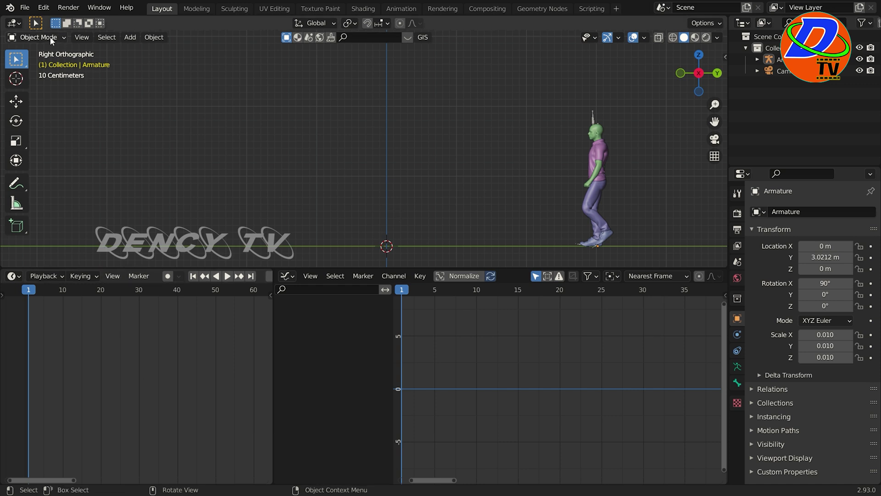
- Import the Mixamo running character from its FBX file at the world origin and deselect it
{"action": "left_click", "coordinate": [24, 7]}
{"action": "mouse_move", "coordinate": [59, 190]}
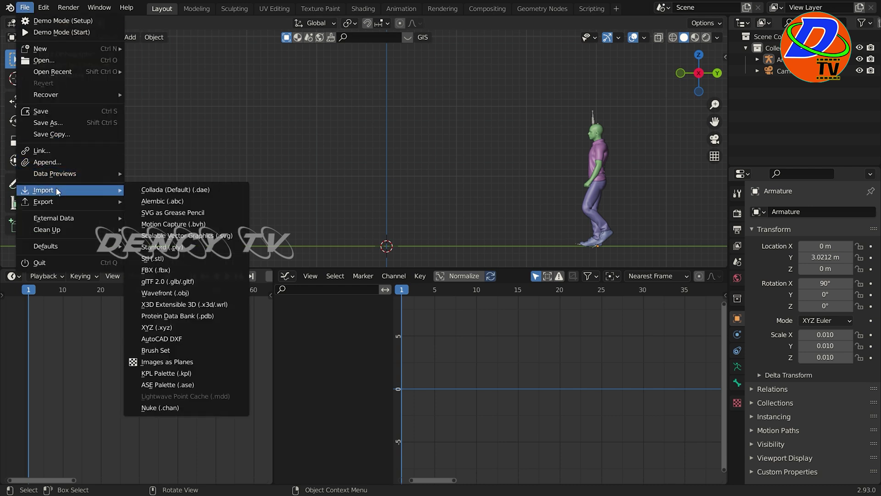
{"action": "left_click", "coordinate": [164, 272]}
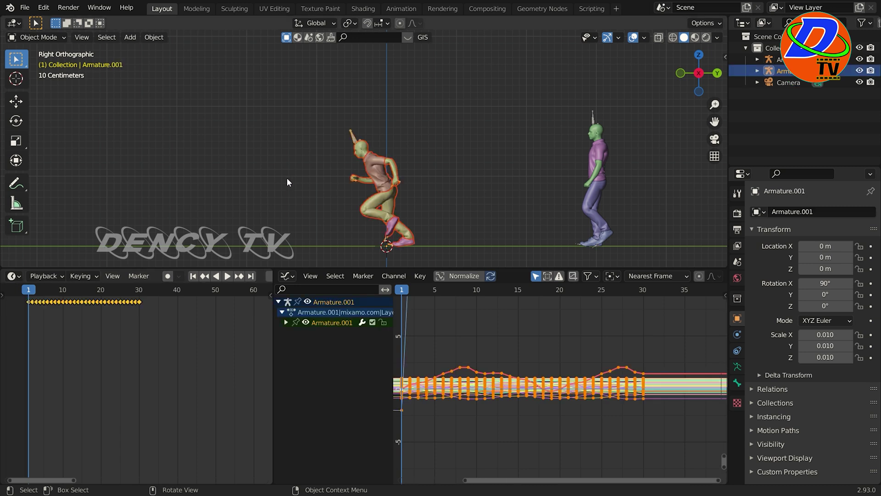
{"action": "left_click", "coordinate": [314, 164]}
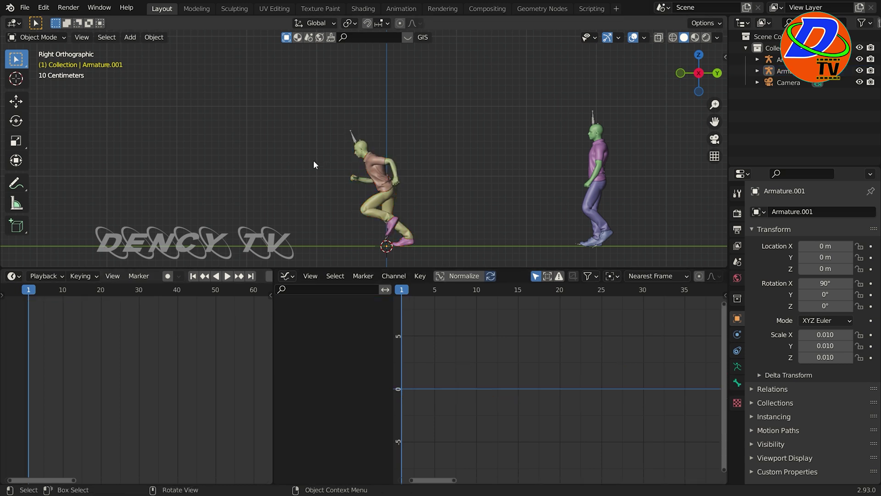
- Select the running character's armature and copy all its keyframes from frame 1 to 30
{"action": "left_click", "coordinate": [358, 142]}
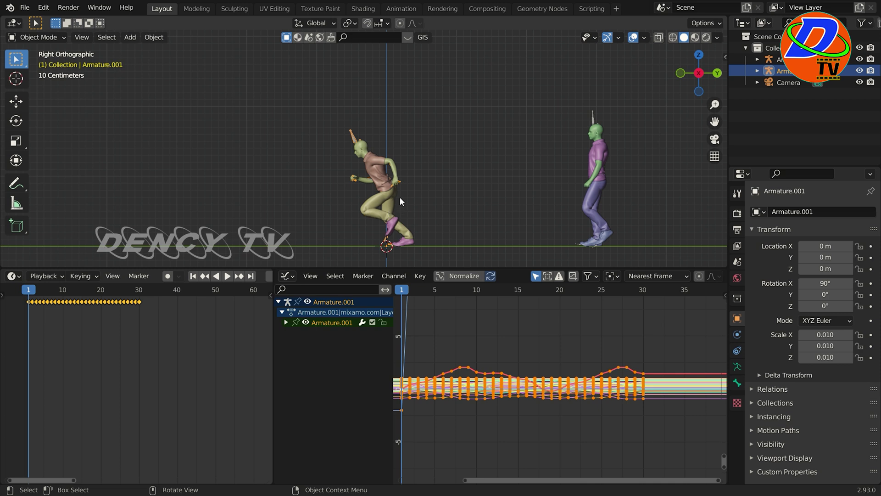
{"action": "left_click_drag", "start_coordinate": [167, 317], "coordinate": [13, 296]}
{"action": "right_click", "coordinate": [88, 303]}
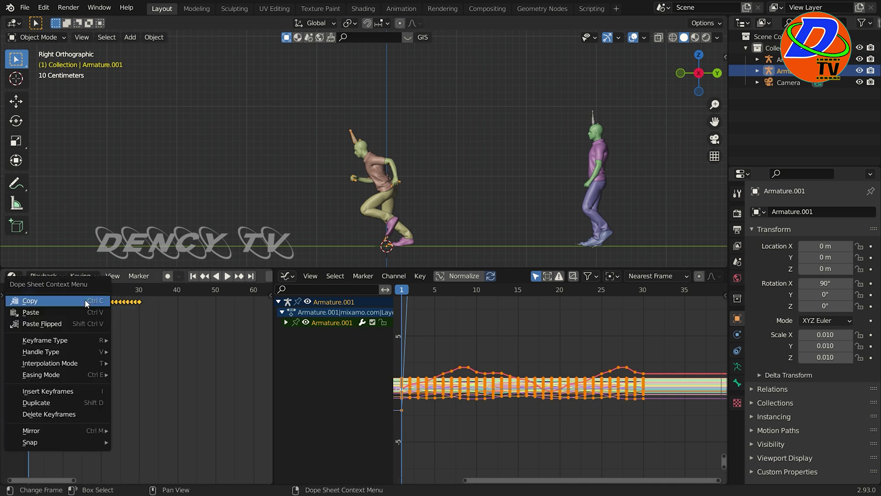
{"action": "left_click", "coordinate": [86, 302]}
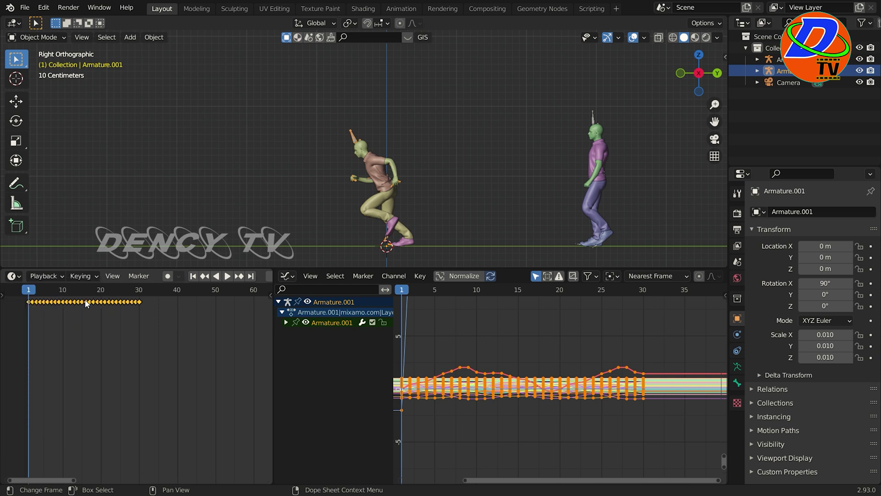
- Paste the copied run keyframes onto the walking character's armature at frame 27, and scrub through the opening frames
{"action": "left_click", "coordinate": [594, 122]}
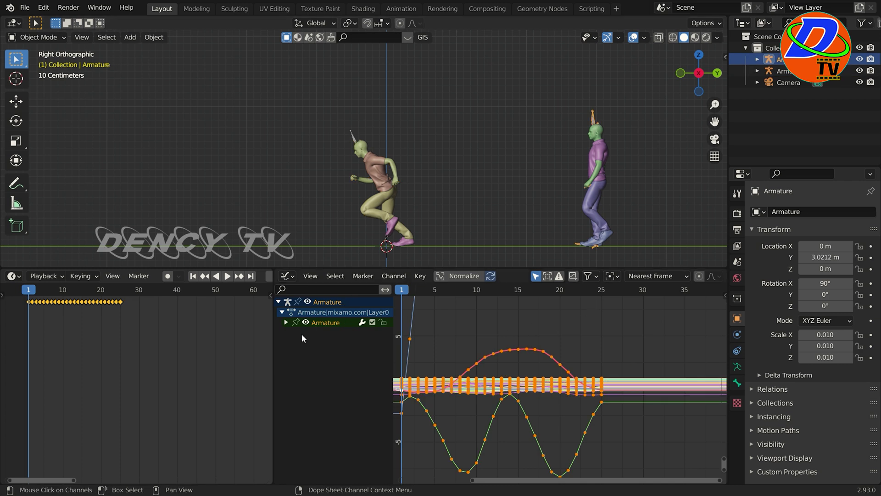
{"action": "left_click", "coordinate": [123, 293]}
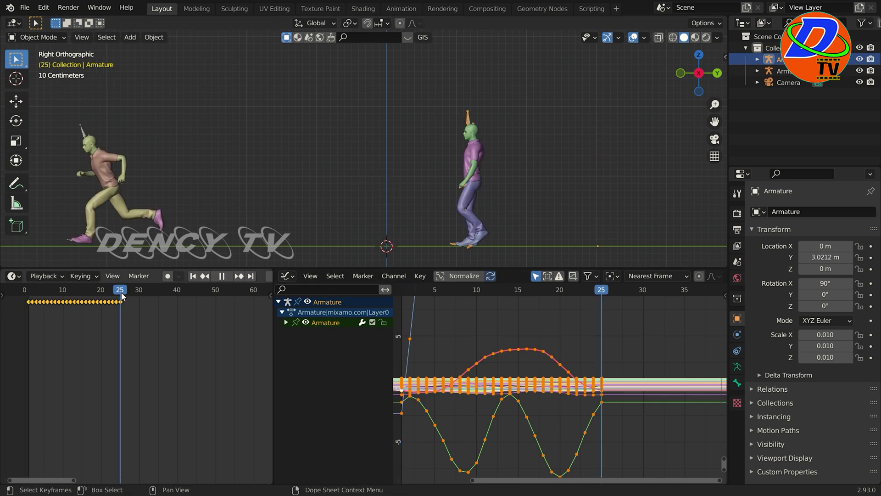
{"action": "left_click_drag", "start_coordinate": [122, 296], "coordinate": [127, 292]}
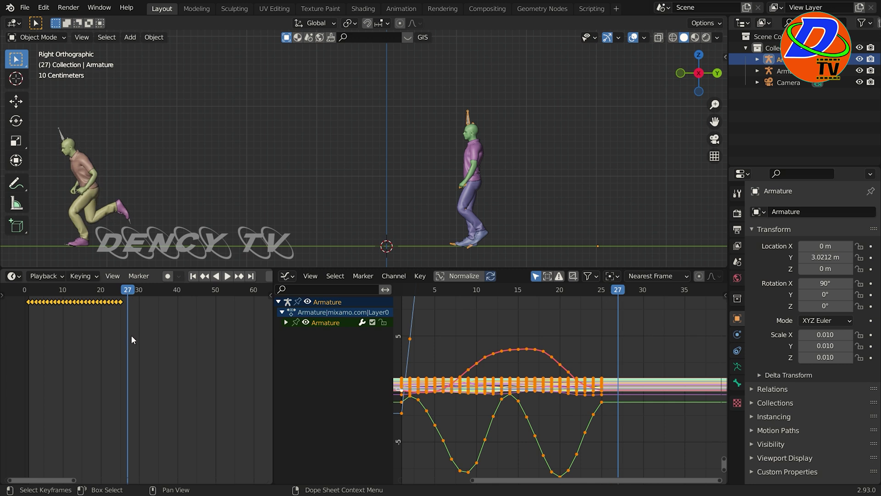
{"action": "key", "text": "ctrl"}
{"action": "key", "text": "ctrl+v"}
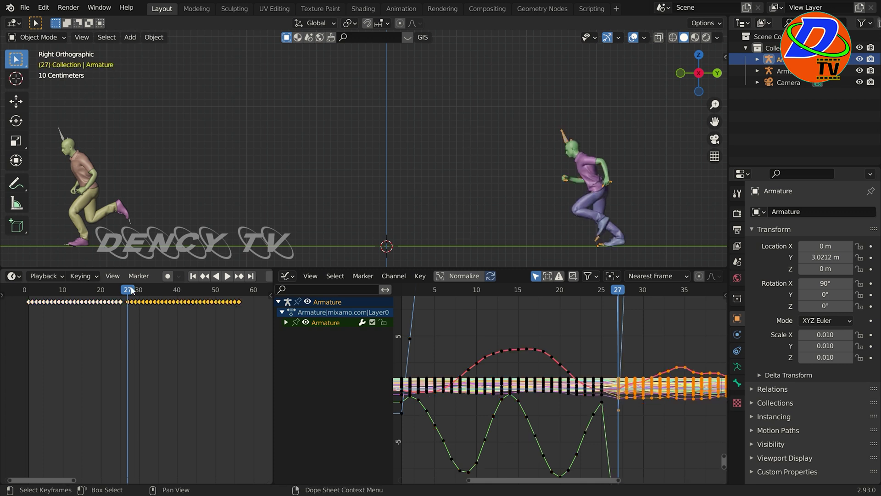
{"action": "key", "text": "shift+ctrl+space"}
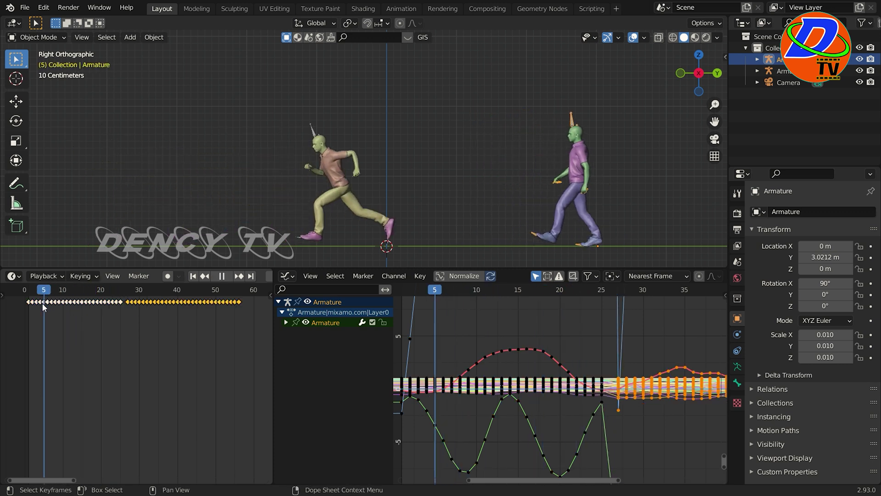
{"action": "left_click_drag", "start_coordinate": [37, 305], "coordinate": [56, 304]}
- Delete the running character's armature together with its meshes from the scene
{"action": "key", "text": "b"}
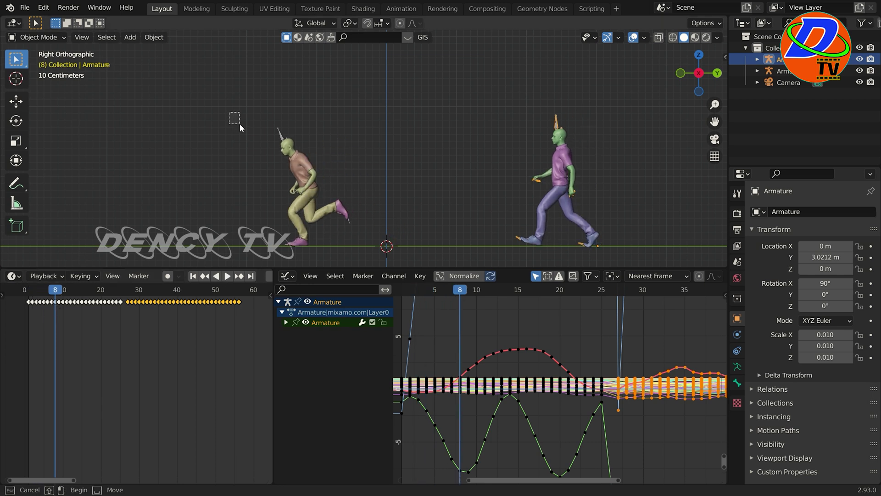
{"action": "left_click_drag", "start_coordinate": [255, 138], "coordinate": [359, 252]}
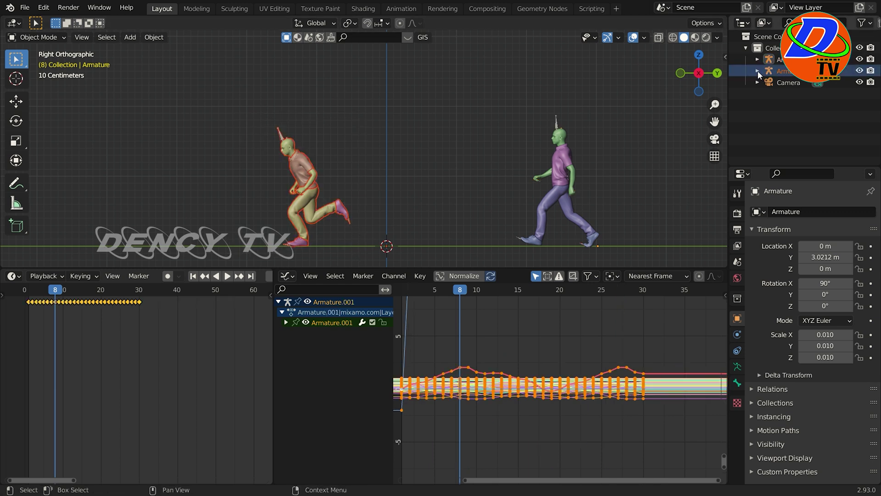
{"action": "key", "text": "Delete"}
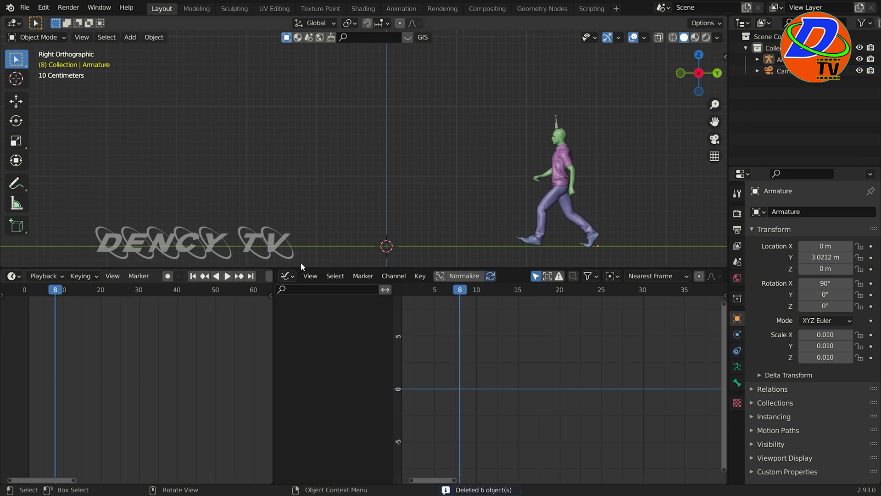
- Play the remaining armature's combined walk and run, and scrub back to frame 27 to examine the transition
{"action": "left_click", "coordinate": [558, 125]}
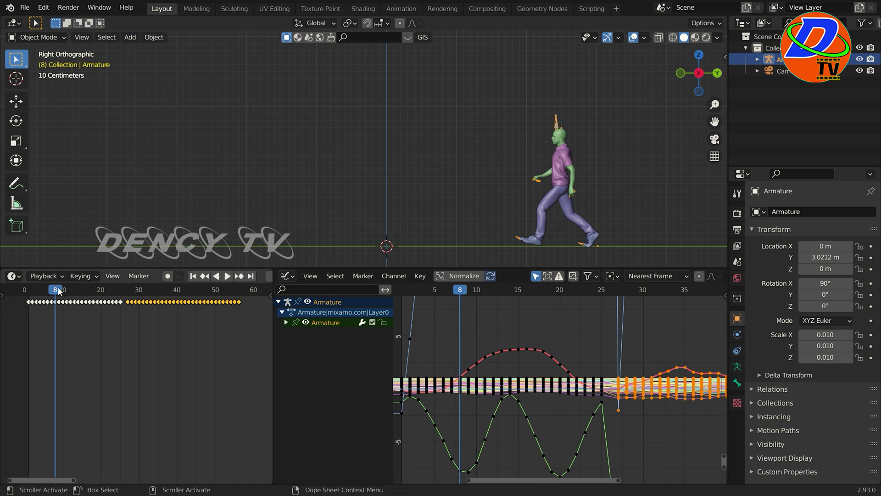
{"action": "key", "text": "shift+Left"}
{"action": "key", "text": "space"}
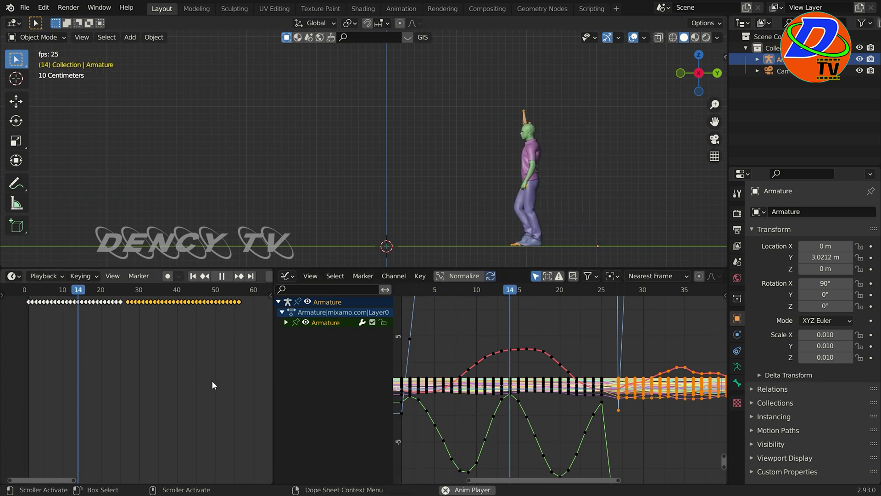
{"action": "key", "text": "space"}
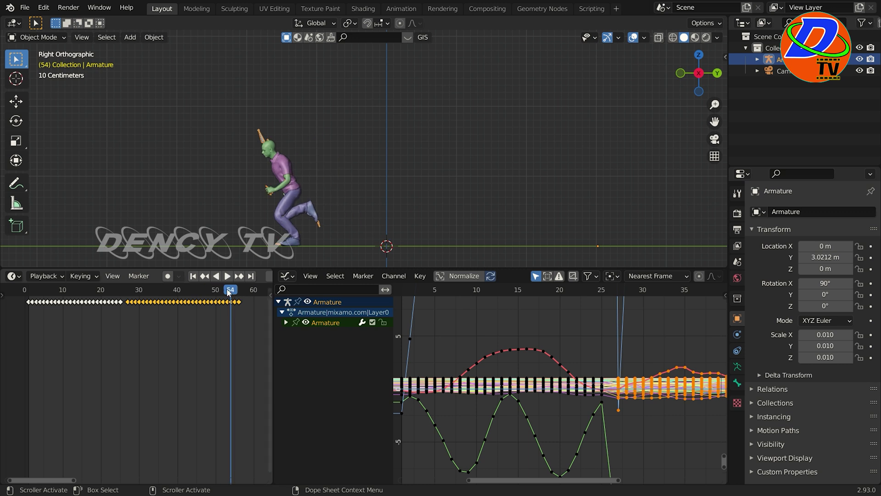
{"action": "key", "text": "space"}
{"action": "left_click_drag", "start_coordinate": [225, 290], "coordinate": [129, 323]}
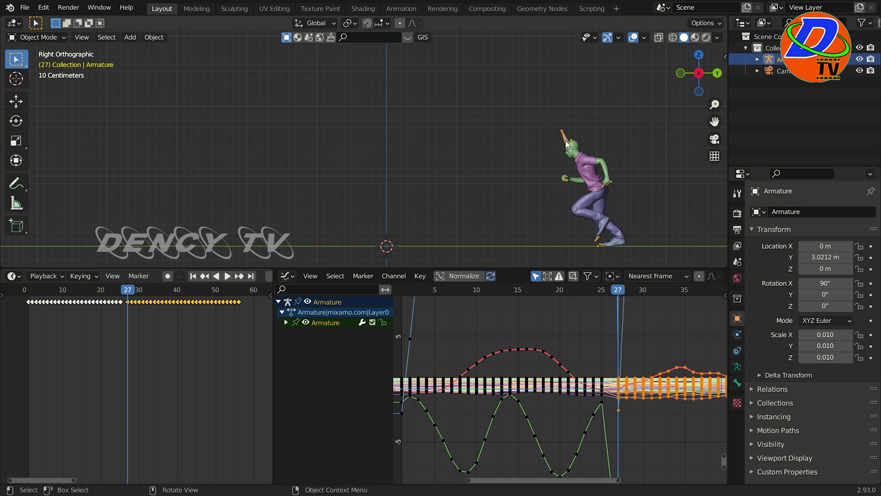
- Switch the armature to Pose Mode and set its bones to display in front of the mesh
{"action": "scroll", "coordinate": [566, 143], "scroll_direction": "up", "scroll_amount": 2}
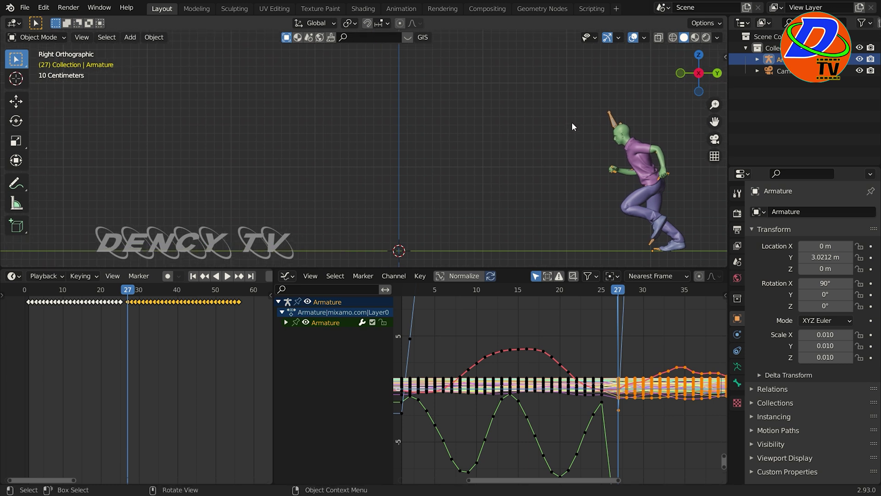
{"action": "left_click", "coordinate": [40, 38]}
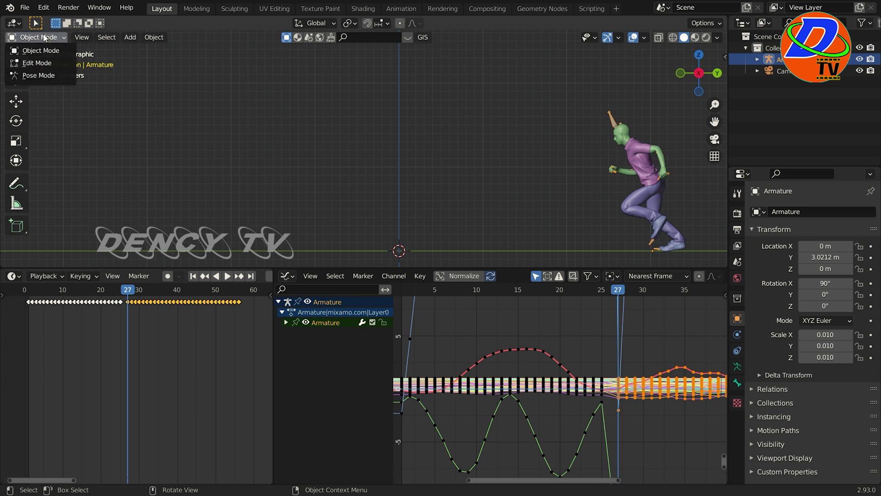
{"action": "left_click", "coordinate": [41, 75]}
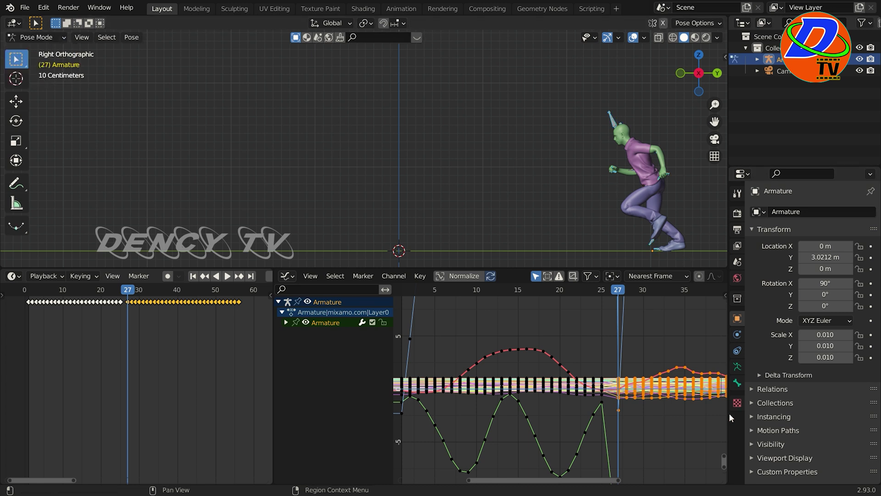
{"action": "left_click", "coordinate": [737, 367]}
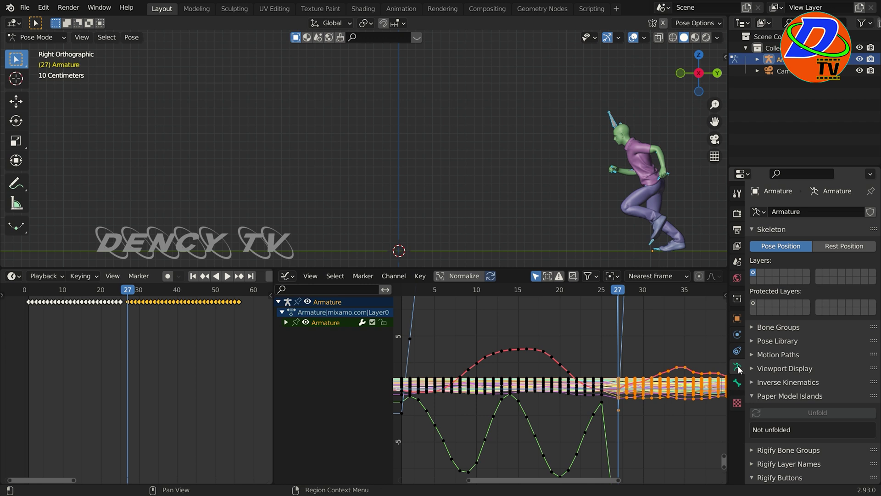
{"action": "left_click", "coordinate": [751, 368]}
{"action": "scroll", "coordinate": [786, 393], "scroll_direction": "down", "scroll_amount": 5}
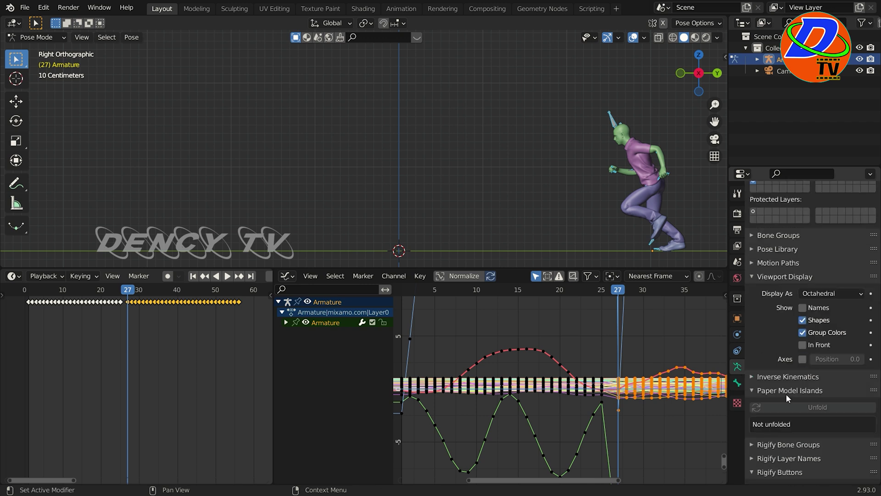
{"action": "left_click", "coordinate": [803, 345]}
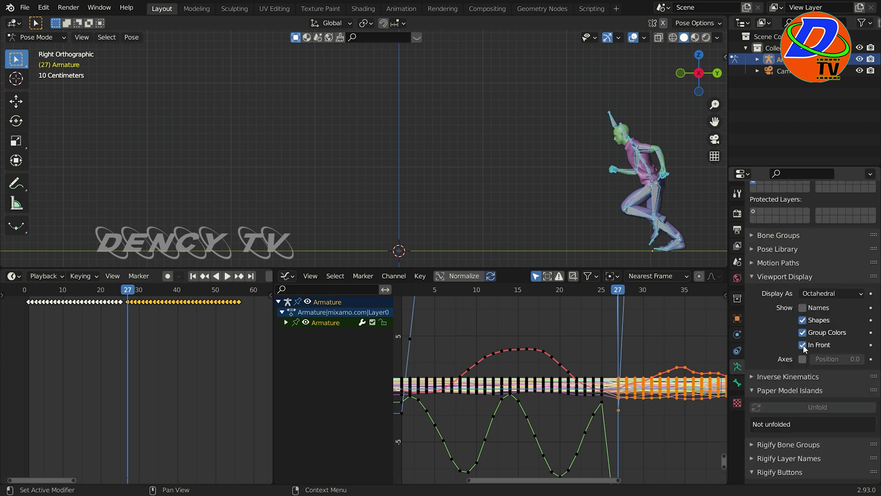
- Select the character's Hips bone, expand its animation channels in the Graph Editor and select the Z Location curve
{"action": "left_click", "coordinate": [652, 182]}
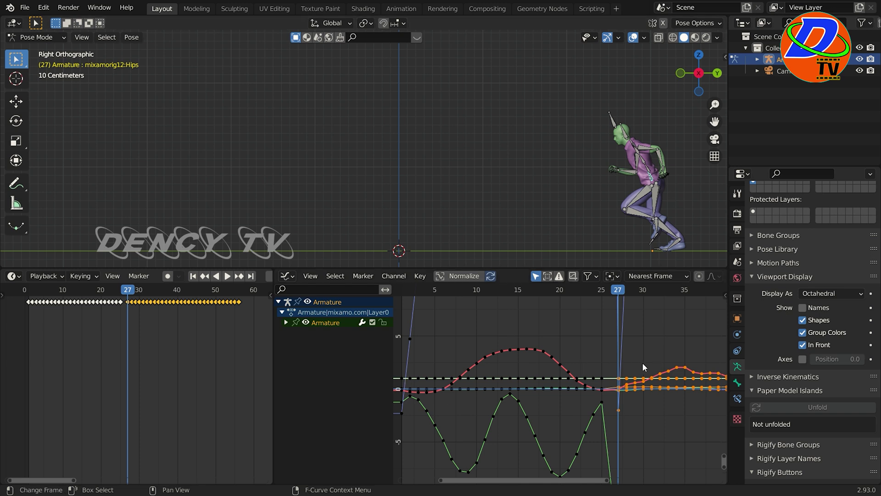
{"action": "scroll", "coordinate": [620, 363], "scroll_direction": "down", "scroll_amount": 5}
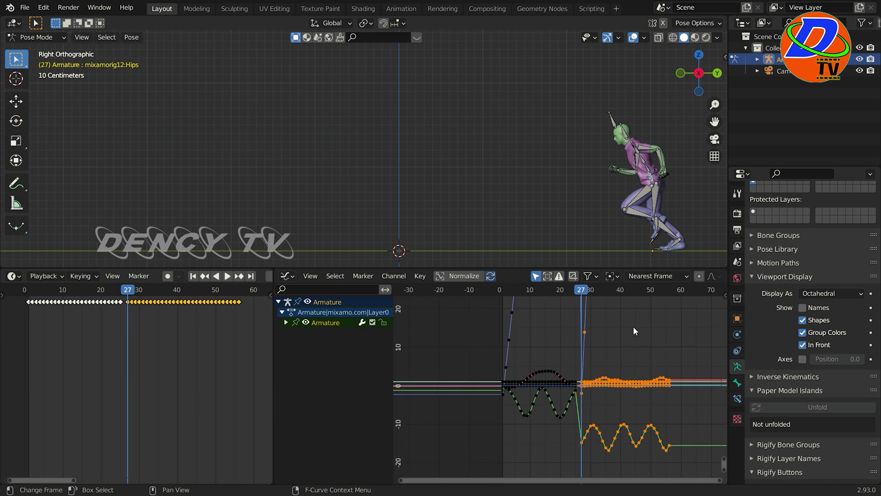
{"action": "scroll", "coordinate": [635, 331], "scroll_direction": "down", "scroll_amount": 4}
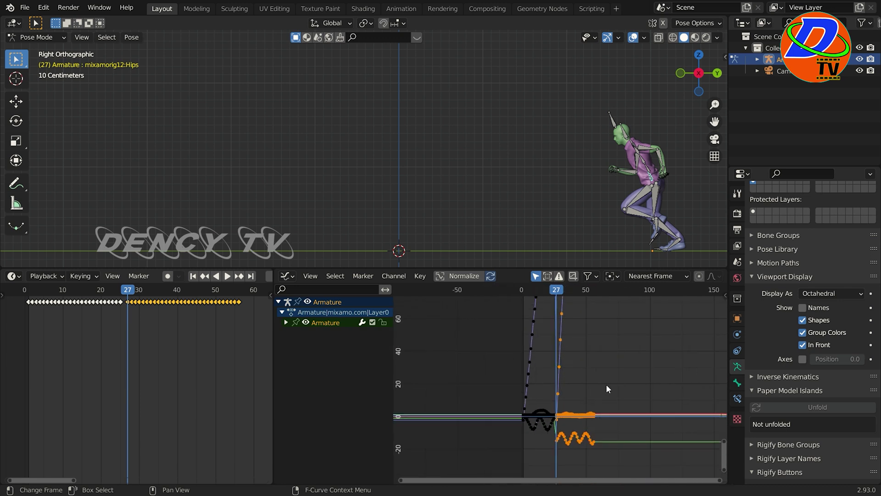
{"action": "scroll", "coordinate": [609, 387], "scroll_direction": "down", "scroll_amount": 5}
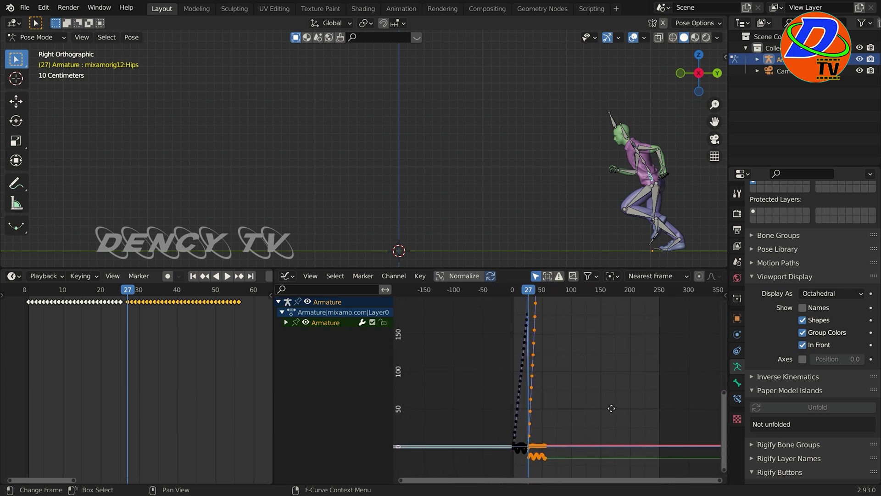
{"action": "scroll", "coordinate": [612, 408], "scroll_direction": "down", "scroll_amount": 5}
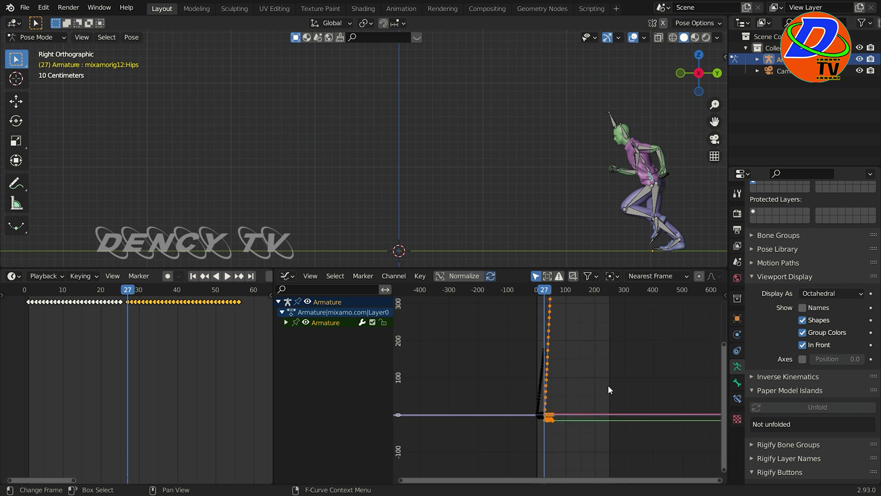
{"action": "scroll", "coordinate": [607, 385], "scroll_direction": "down", "scroll_amount": 3}
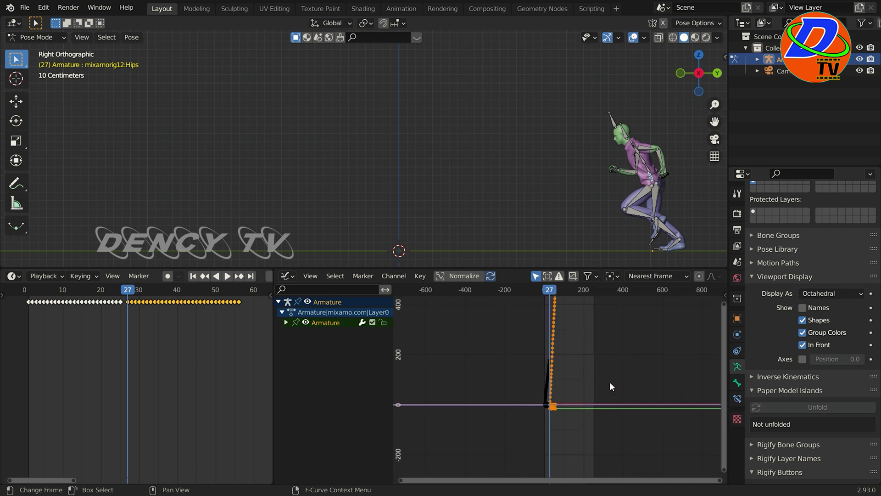
{"action": "scroll", "coordinate": [611, 383], "scroll_direction": "up", "scroll_amount": 7}
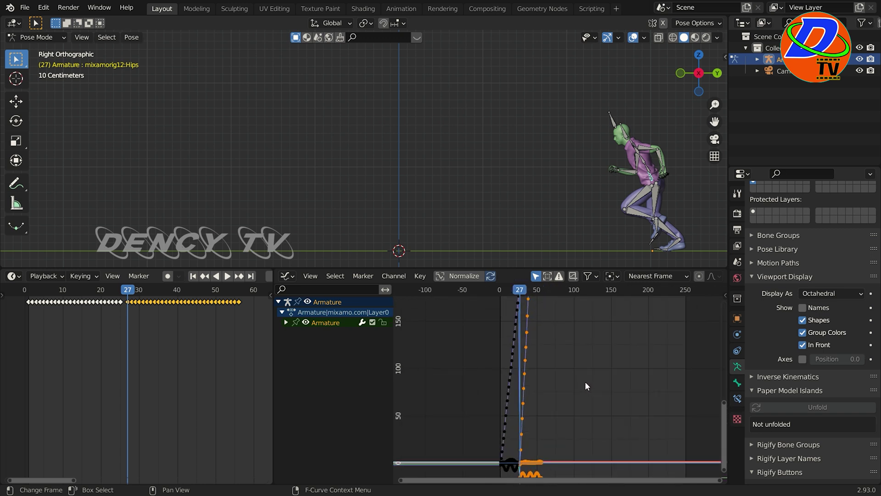
{"action": "scroll", "coordinate": [586, 383], "scroll_direction": "down", "scroll_amount": 1}
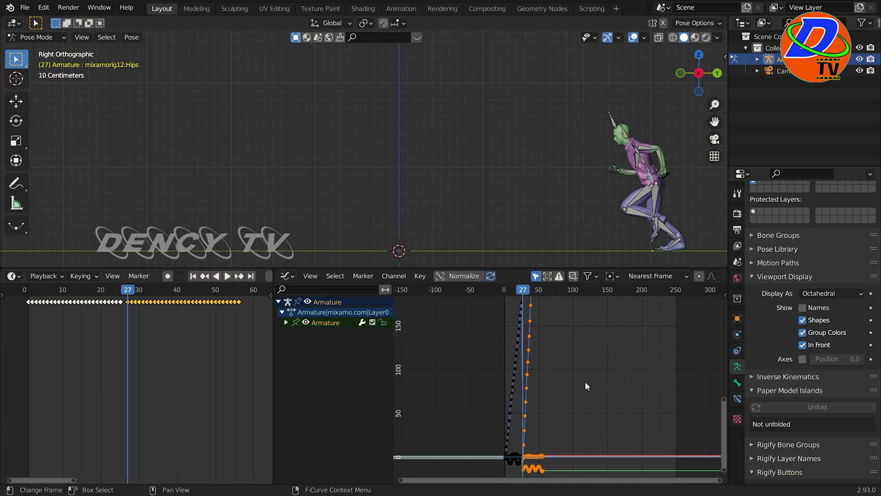
{"action": "left_click", "coordinate": [286, 324]}
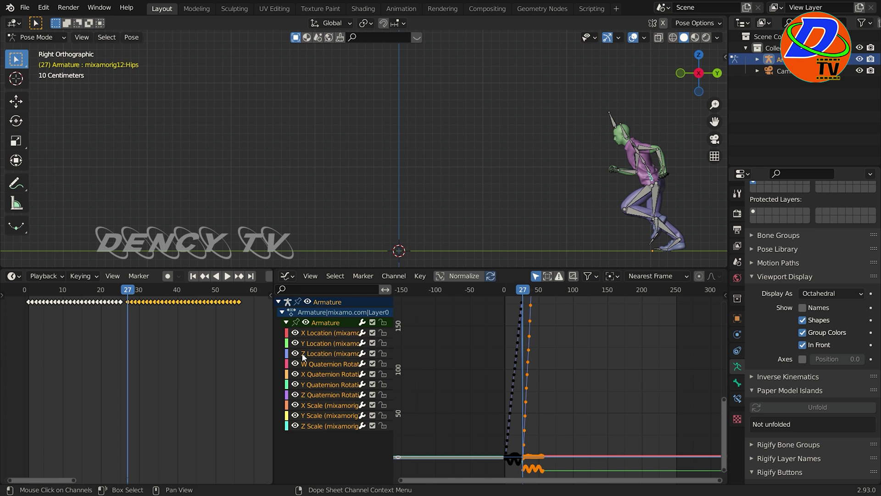
{"action": "left_click", "coordinate": [320, 357]}
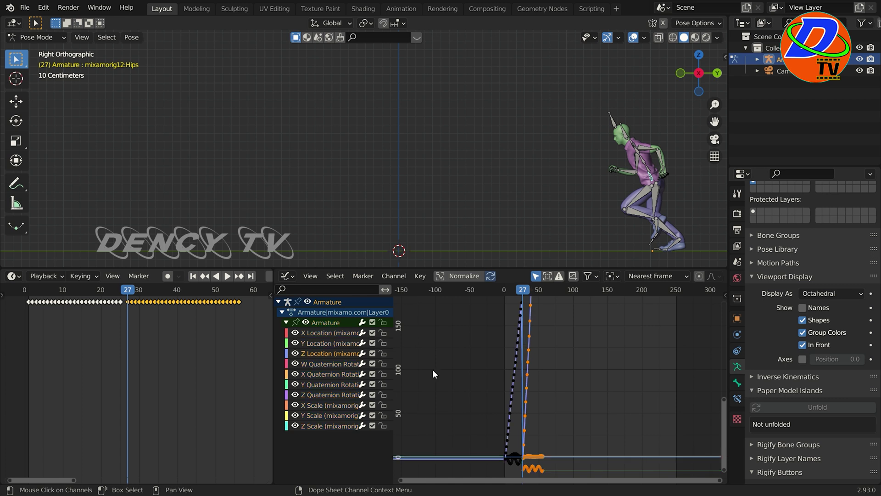
- Stretch the Graph Editor's time scale around frame 27 to examine the Z Location curve where the walk meets the run
{"action": "scroll", "coordinate": [565, 390], "scroll_direction": "down", "scroll_amount": 5}
{"action": "scroll", "coordinate": [569, 390], "scroll_direction": "down", "scroll_amount": 2}
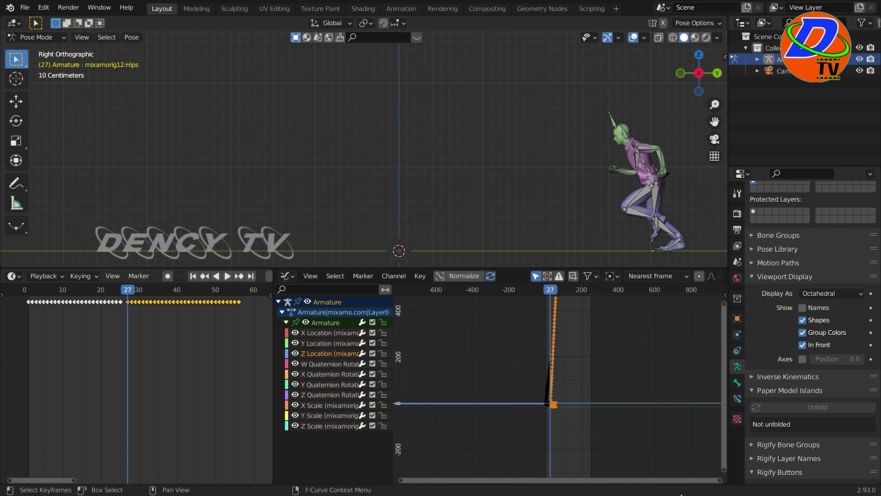
{"action": "left_click_drag", "start_coordinate": [722, 480], "coordinate": [517, 469]}
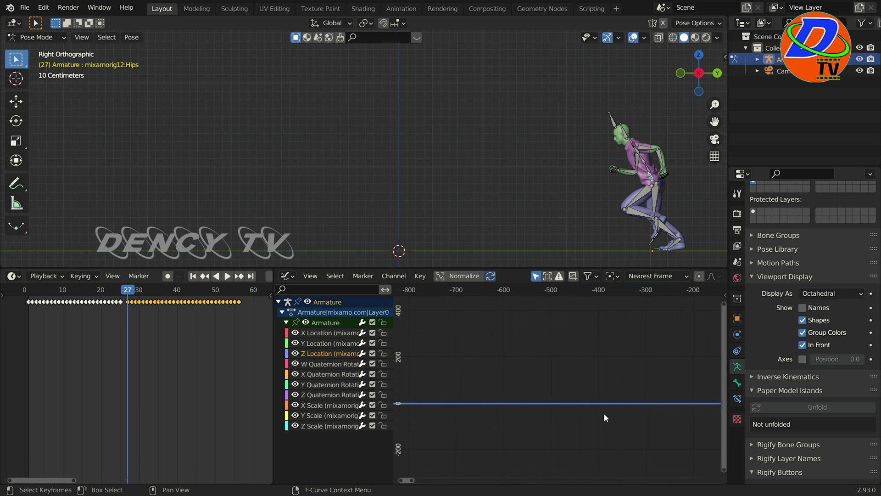
{"action": "key", "text": "KP_0"}
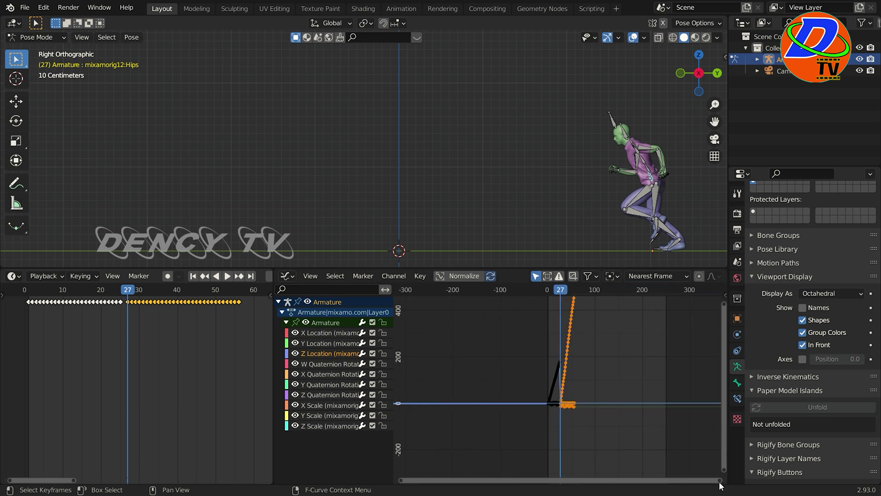
{"action": "left_click_drag", "start_coordinate": [720, 478], "coordinate": [544, 461]}
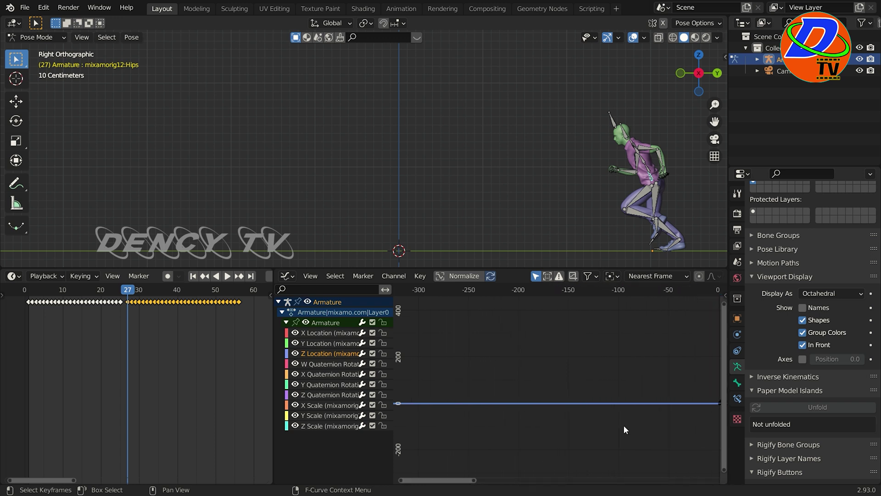
{"action": "key", "text": "KP_0"}
{"action": "left_click_drag", "start_coordinate": [720, 479], "coordinate": [539, 460]}
{"action": "key", "text": "KP_0"}
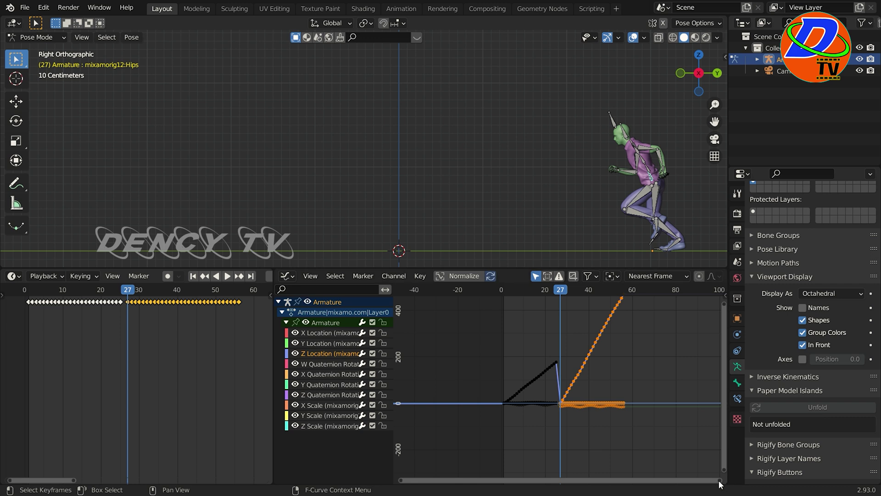
{"action": "left_click_drag", "start_coordinate": [718, 480], "coordinate": [541, 456]}
{"action": "key", "text": "KP_0"}
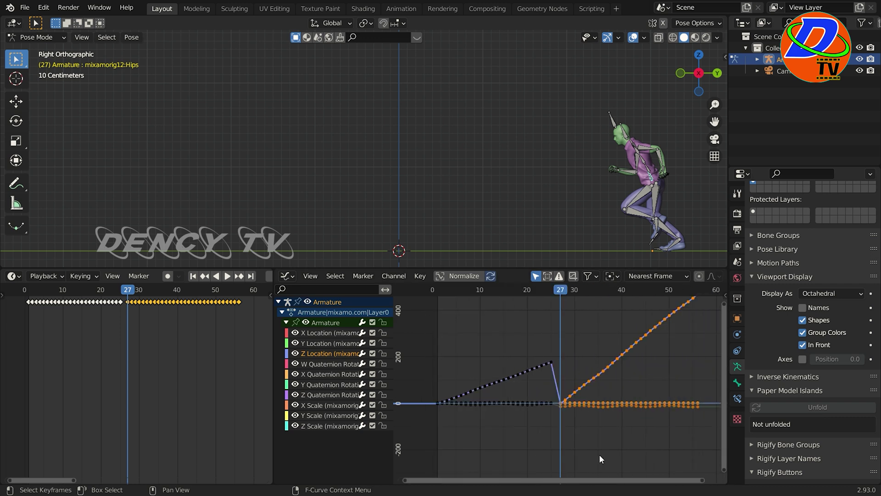
{"action": "left_click_drag", "start_coordinate": [700, 479], "coordinate": [621, 471]}
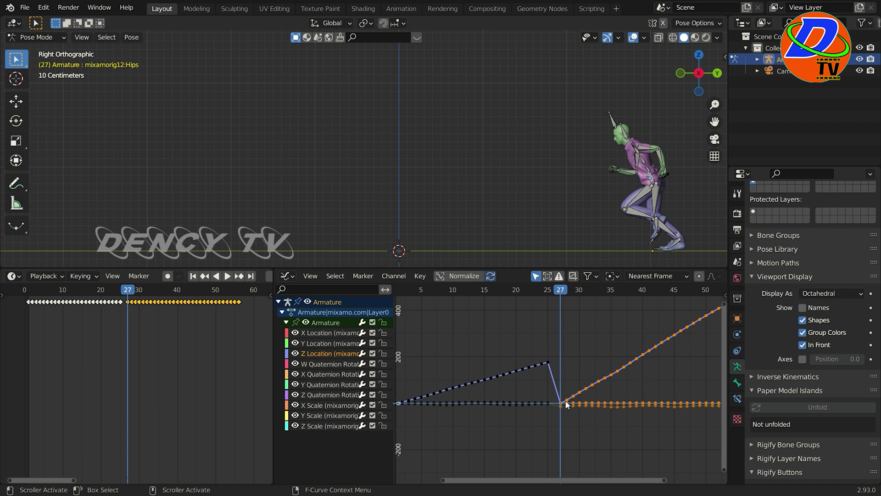
- Highlight the Hips X, Y and Z Location curves in turn to compare which one carries the forward travel
{"action": "left_click", "coordinate": [310, 331]}
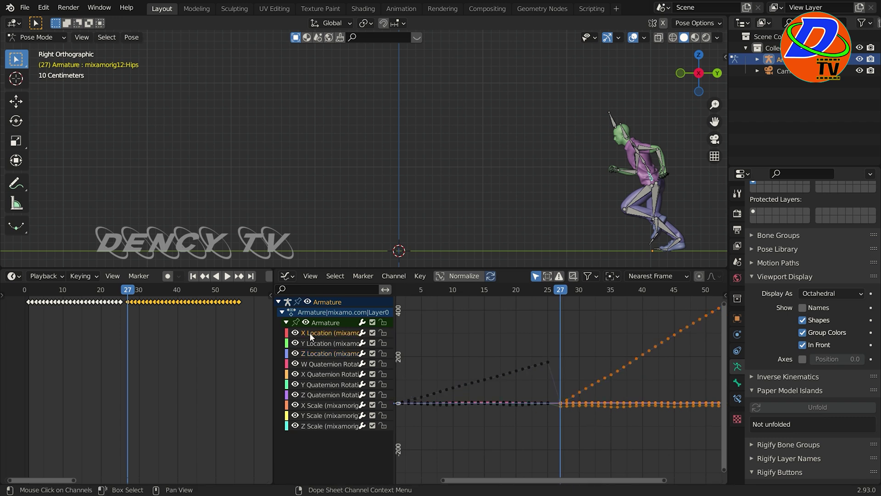
{"action": "left_click", "coordinate": [313, 344]}
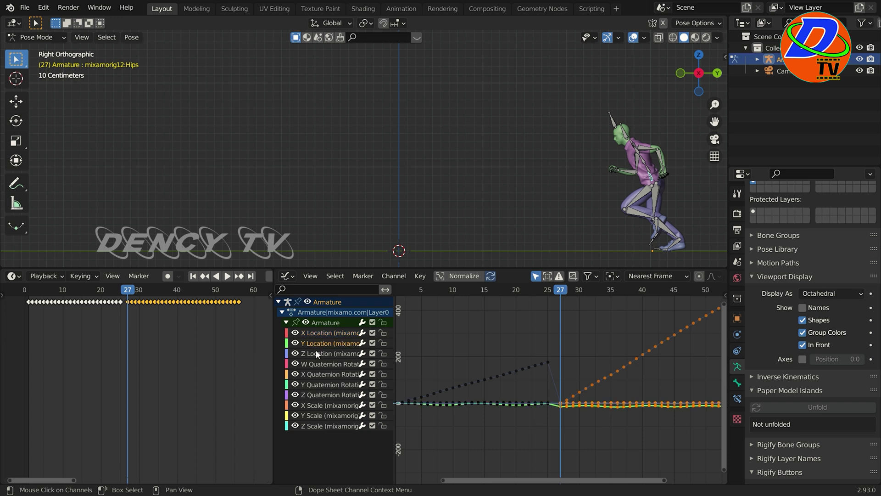
{"action": "left_click", "coordinate": [316, 352]}
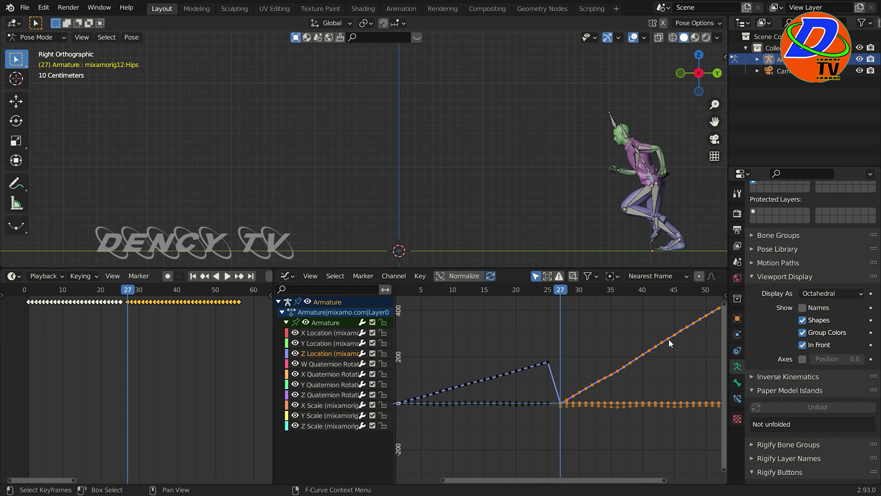
- Hide all of the Hips bone's location, quaternion rotation and scale curves except Z Location
{"action": "left_click", "coordinate": [295, 333]}
{"action": "left_click", "coordinate": [295, 344]}
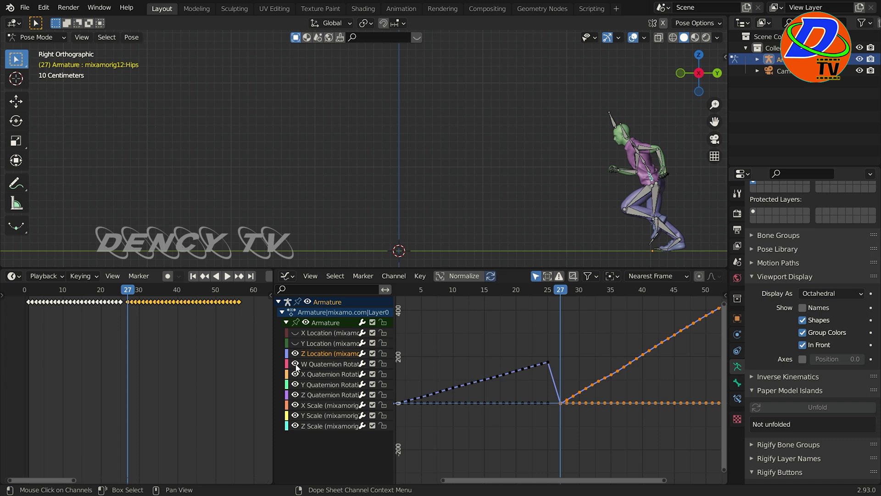
{"action": "left_click_drag", "start_coordinate": [296, 365], "coordinate": [295, 424]}
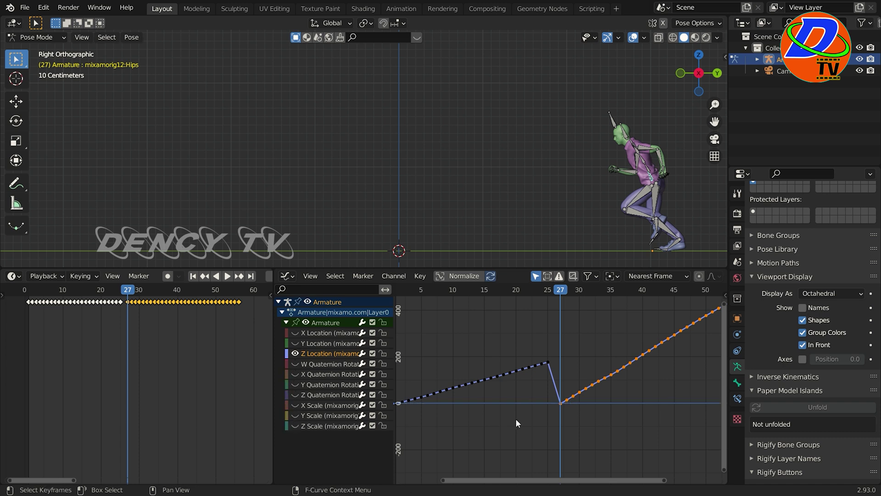
{"action": "left_click", "coordinate": [296, 353]}
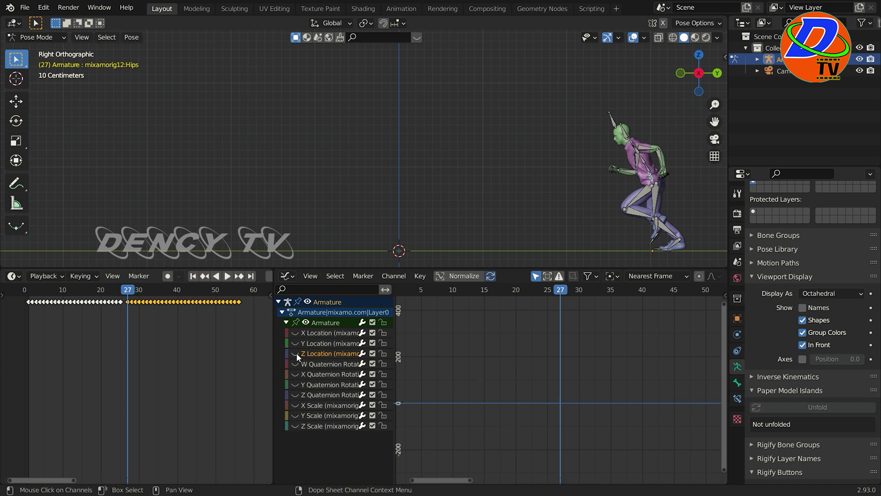
{"action": "left_click", "coordinate": [296, 354]}
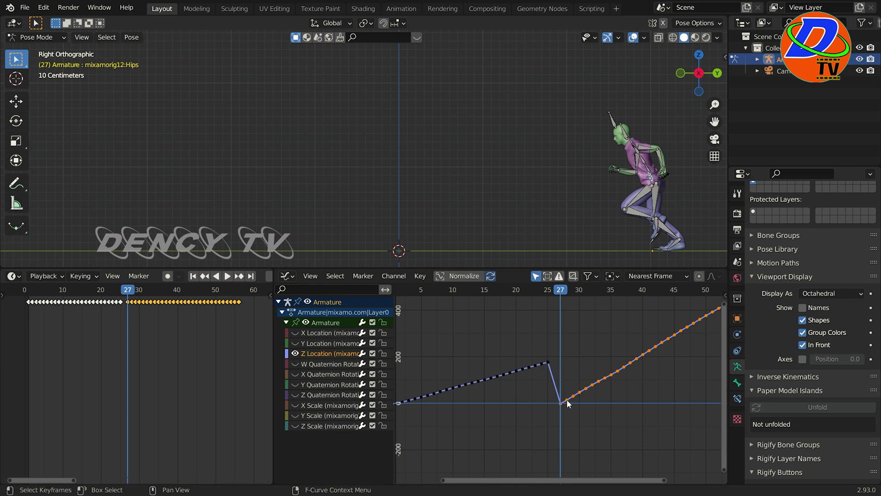
- Raise the selected run keyframes on the Z Location curve by about 197.85 so they continue from the walk's end
{"action": "key", "text": "g"}
{"action": "key", "text": "y"}
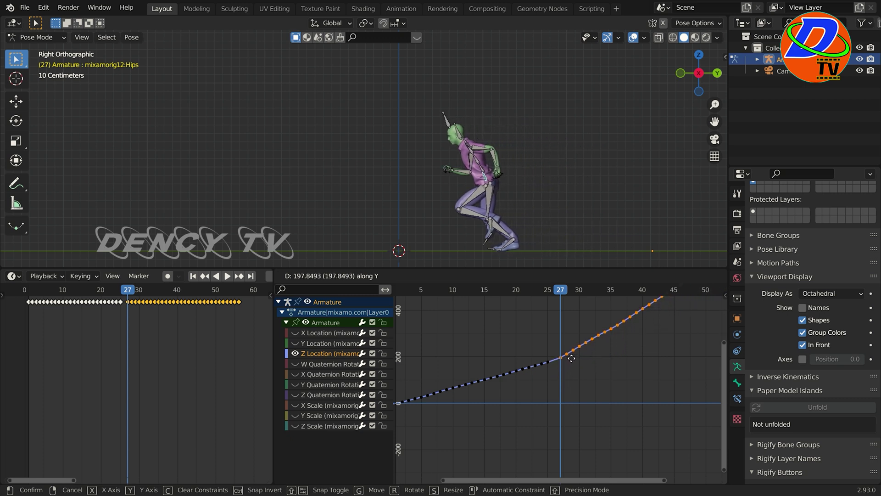
{"action": "left_click", "coordinate": [571, 358]}
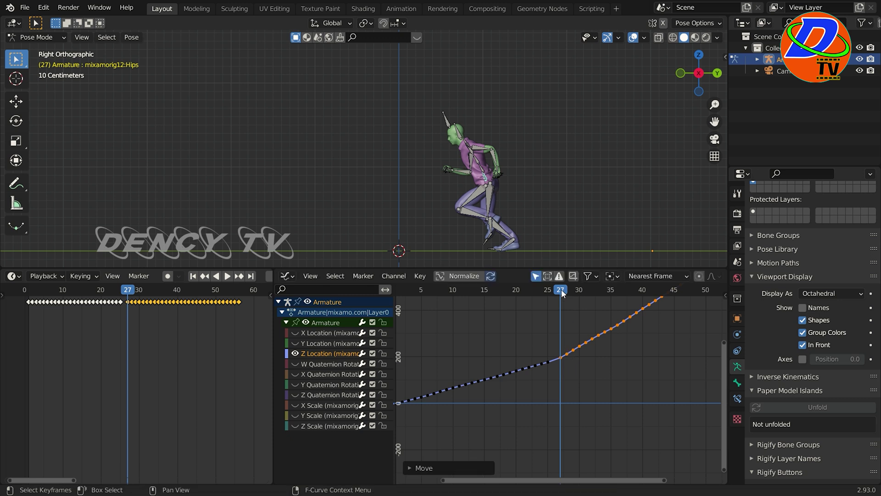
- Play back the joined animation around the walk-to-run transition and examine the character's pose at frame 26
{"action": "key", "text": "space"}
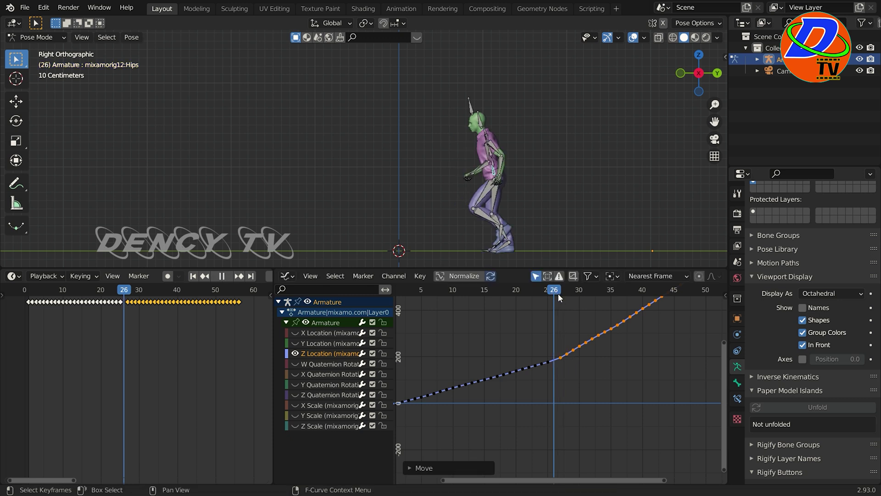
{"action": "key", "text": "space"}
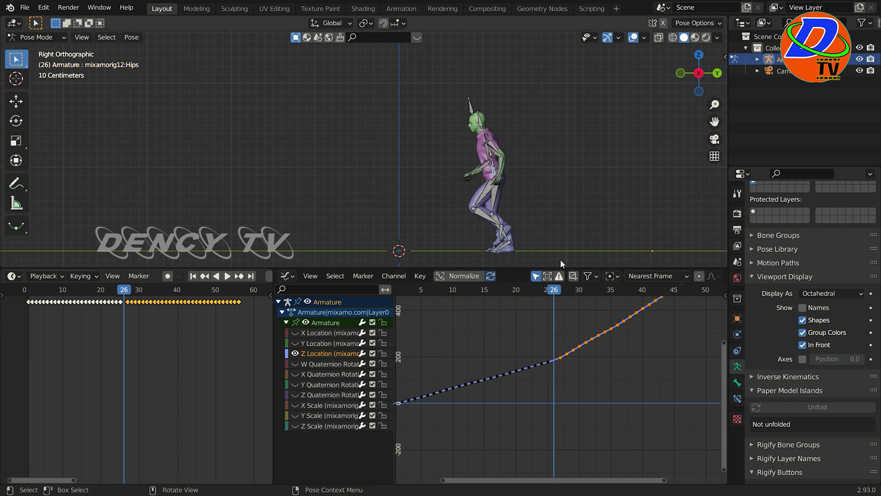
{"action": "scroll", "coordinate": [560, 260], "scroll_direction": "up", "scroll_amount": 5}
{"action": "middle_click_drag", "start_coordinate": [627, 230], "coordinate": [444, 170], "text": "shift"}
{"action": "scroll", "coordinate": [433, 150], "scroll_direction": "down", "scroll_amount": 4}
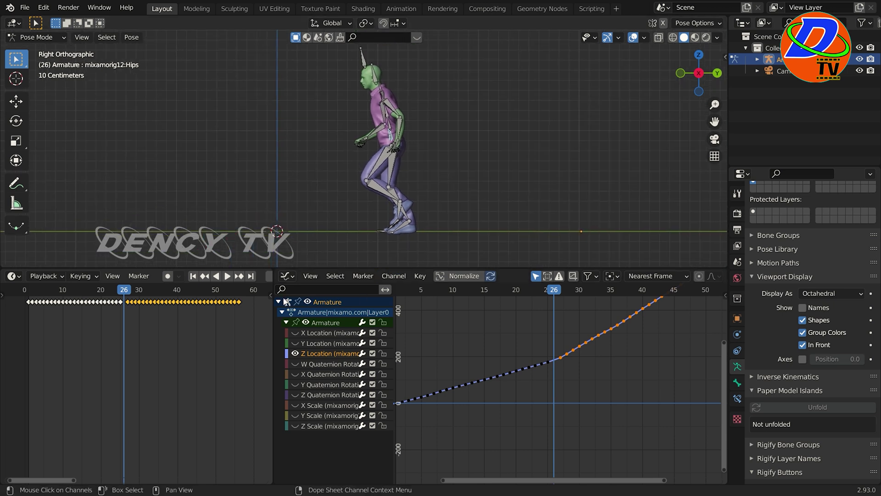
- Raise the selected run keyframes on the Z Location curve slightly, to about 200 at frame 27
{"action": "key", "text": "ctrl+shift+space"}
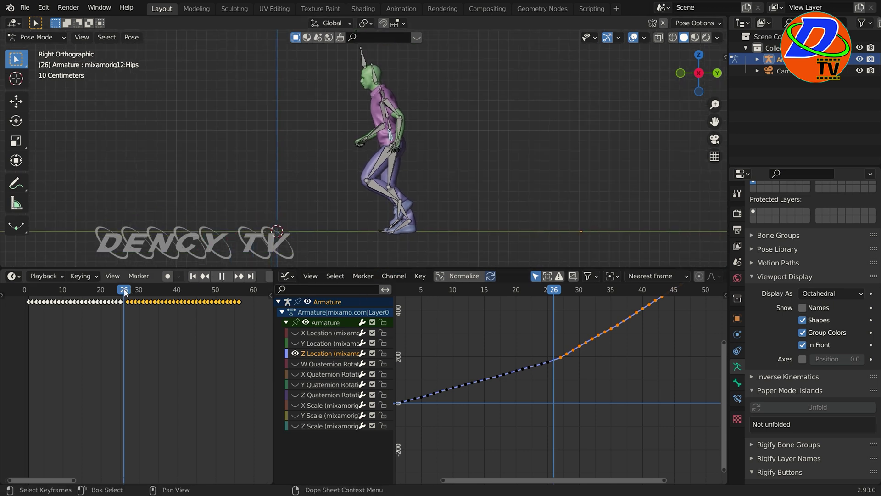
{"action": "left_click_drag", "start_coordinate": [44, 307], "coordinate": [120, 340]}
{"action": "scroll", "coordinate": [569, 359], "scroll_direction": "up", "scroll_amount": 4}
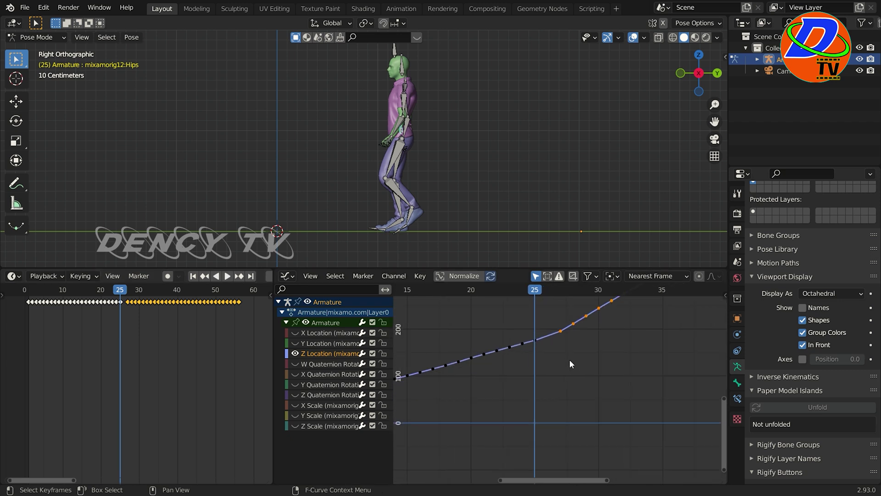
{"action": "middle_click_drag", "start_coordinate": [596, 349], "coordinate": [593, 413]}
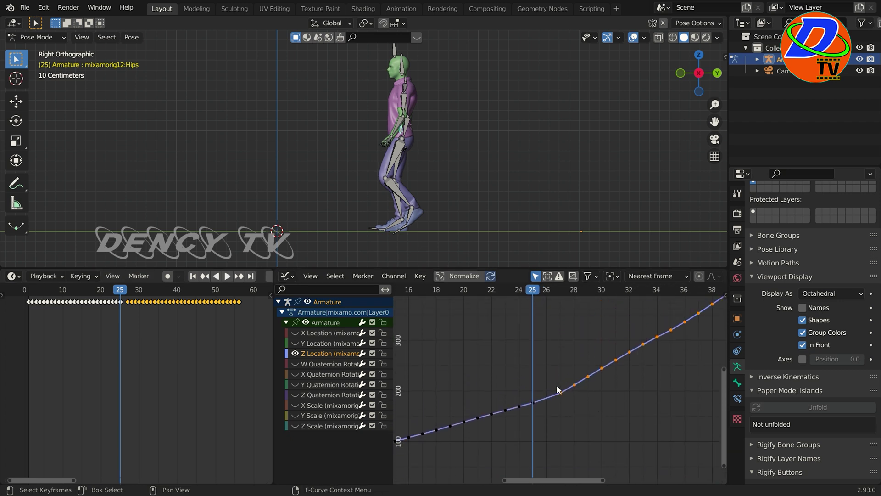
{"action": "mouse_move", "coordinate": [560, 393]}
{"action": "left_mouse_down"}
{"action": "mouse_move", "coordinate": [566, 405]}
{"action": "mouse_move", "coordinate": [566, 391]}
{"action": "left_mouse_up"}
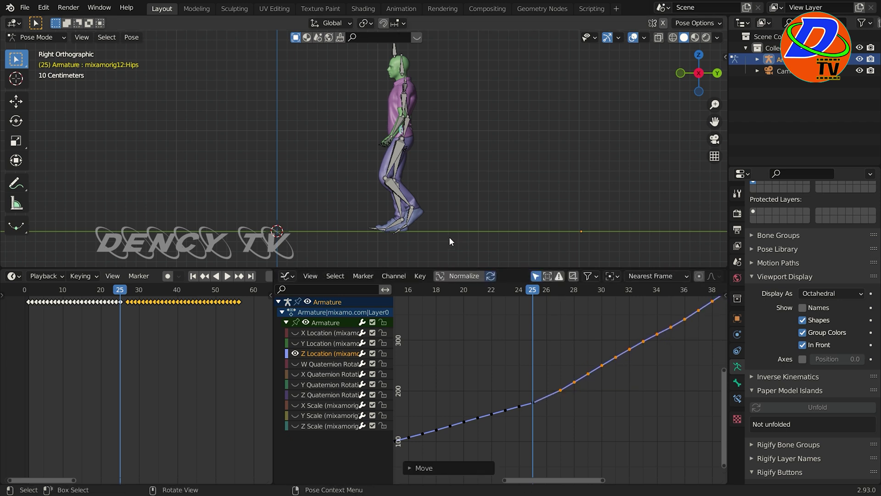
- Check the feet at frames 25 and 27, and raise the run keyframes on the Z Location curve by about 8.17, then about 0.9
{"action": "scroll", "coordinate": [460, 239], "scroll_direction": "up", "scroll_amount": 3}
{"action": "middle_click_drag", "start_coordinate": [476, 246], "coordinate": [456, 129], "text": "shift"}
{"action": "scroll", "coordinate": [467, 164], "scroll_direction": "up", "scroll_amount": 3}
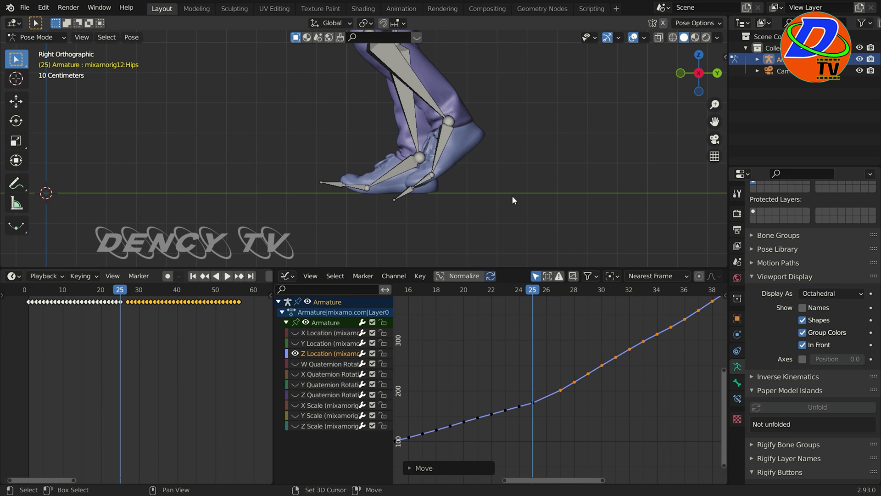
{"action": "middle_click_drag", "start_coordinate": [511, 195], "coordinate": [509, 32], "text": "shift"}
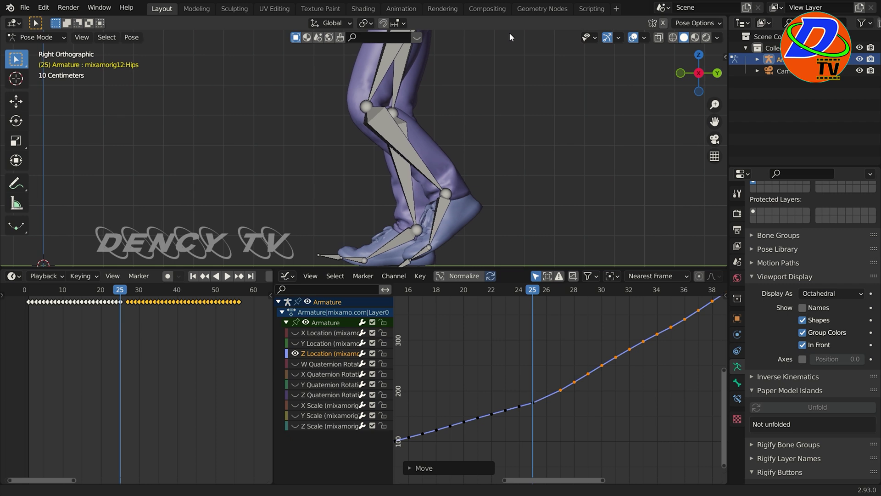
{"action": "key", "text": "space"}
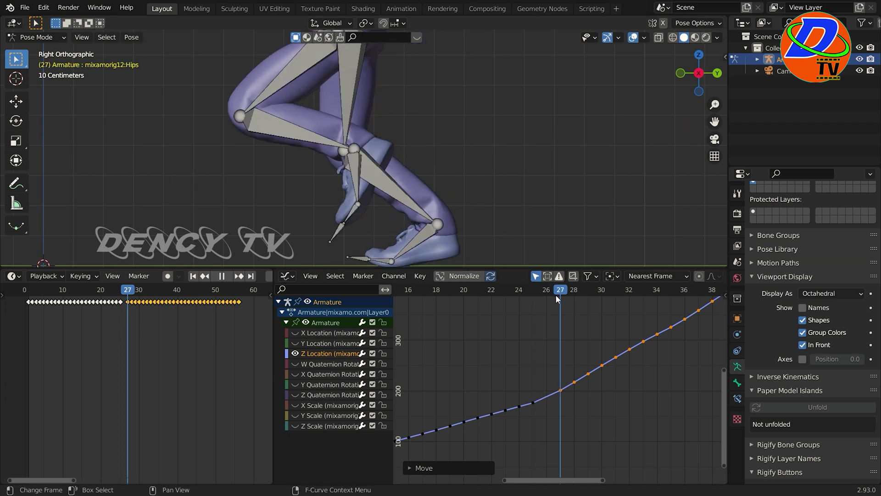
{"action": "key", "text": "space"}
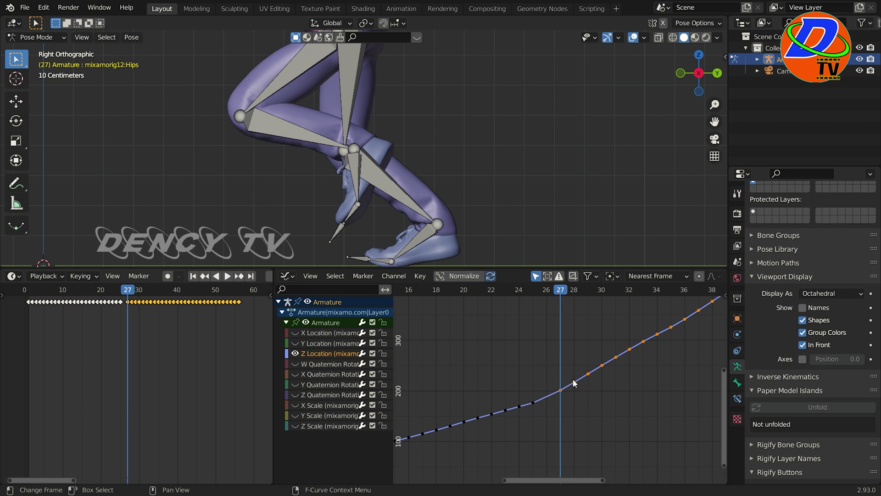
{"action": "key", "text": "g"}
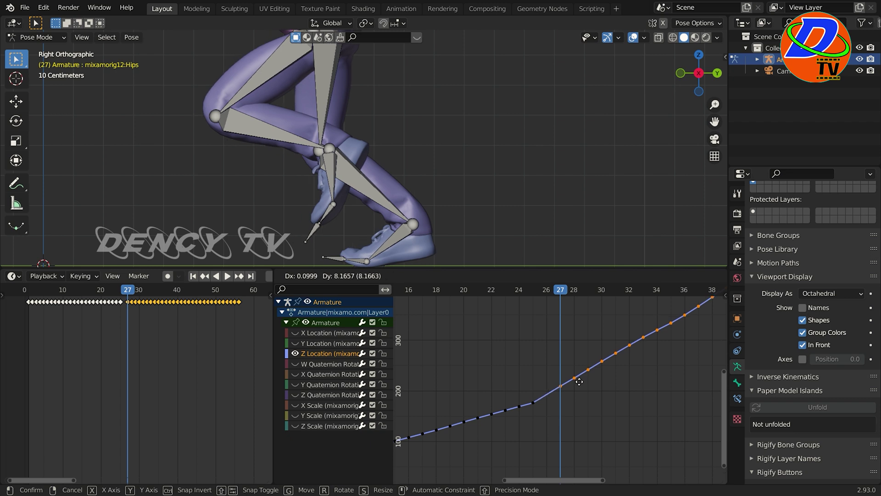
{"action": "left_click", "coordinate": [579, 382]}
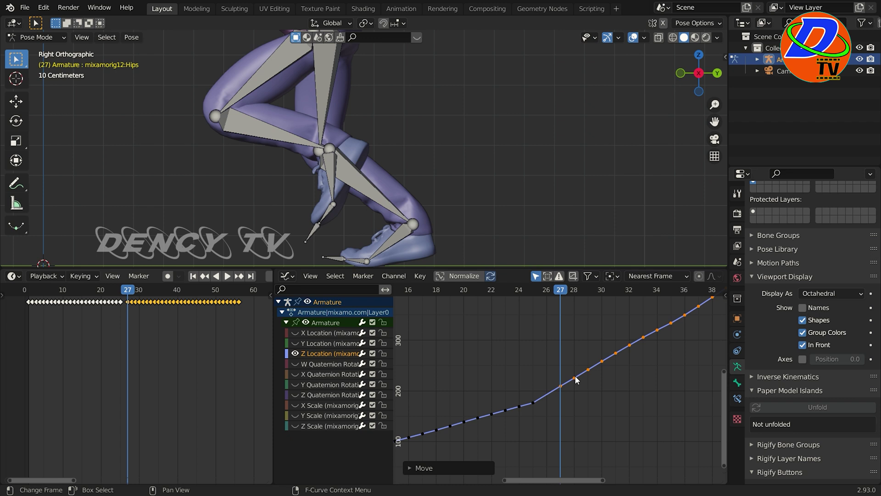
{"action": "key", "text": "g"}
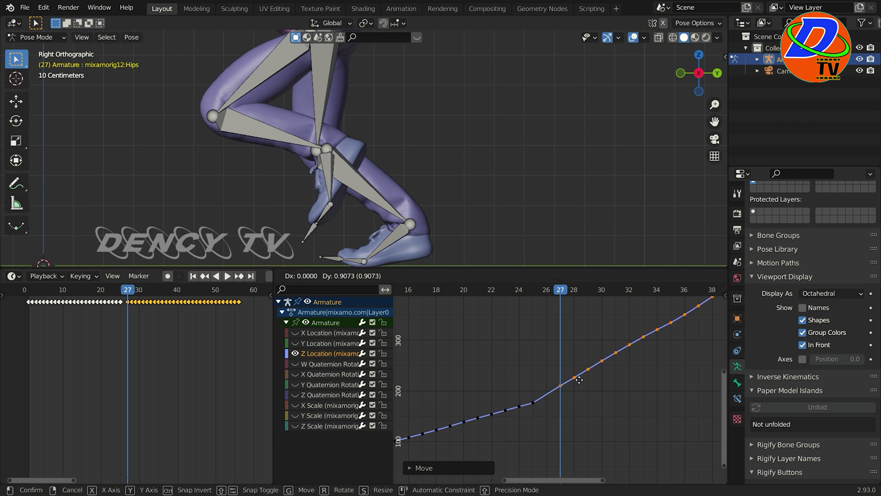
{"action": "left_click", "coordinate": [579, 380]}
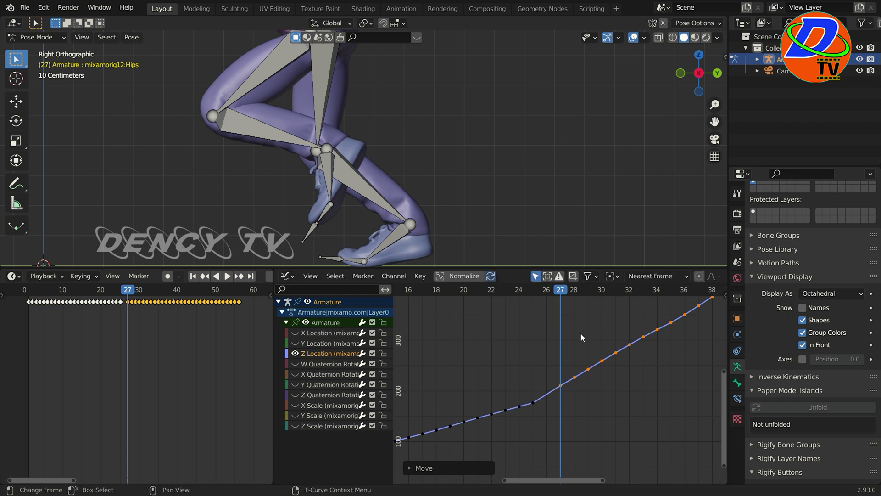
- Go back and forth through frames 25 to 31 and examine how the planted foot holds its place on the ground
{"action": "key", "text": "space"}
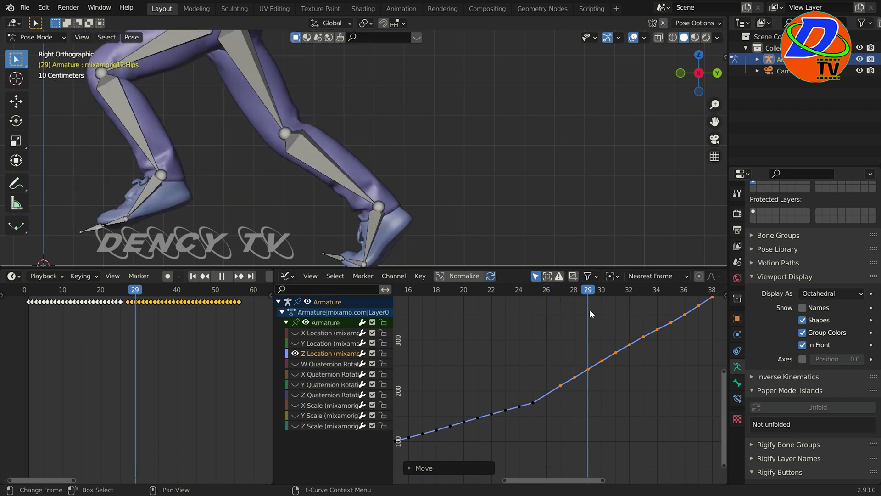
{"action": "key", "text": "space"}
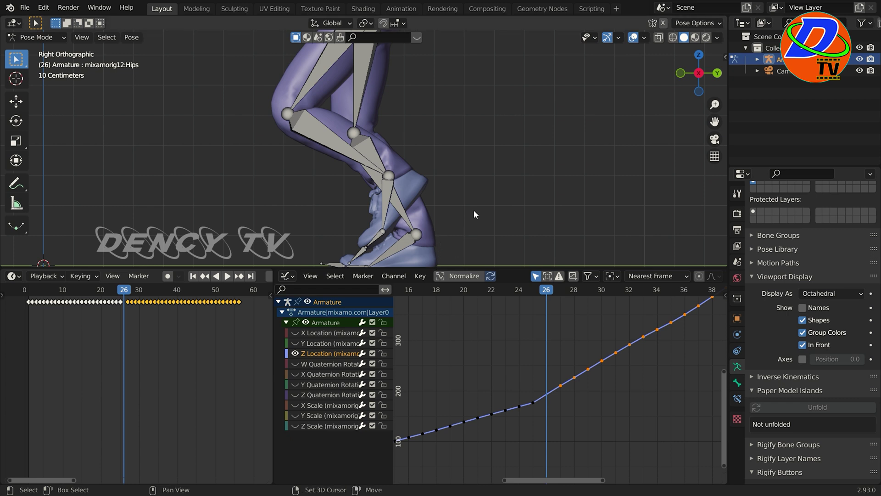
{"action": "middle_click_drag", "start_coordinate": [474, 211], "coordinate": [466, 151], "text": "shift"}
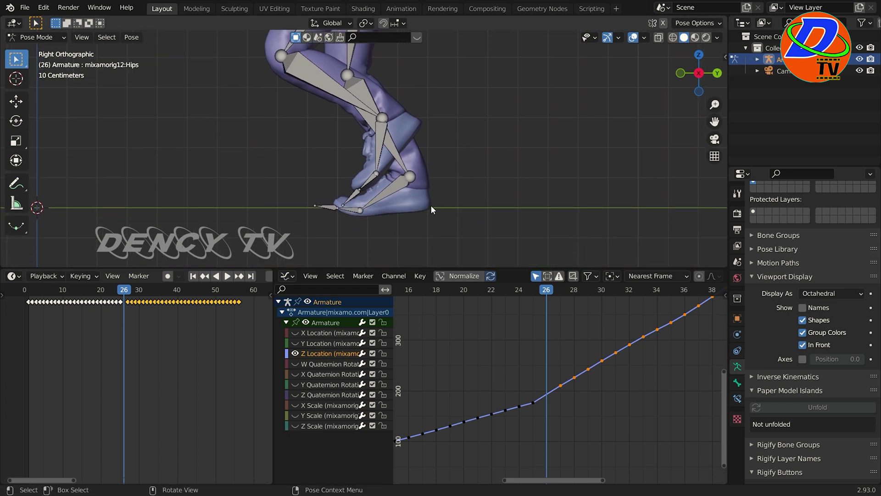
{"action": "key", "text": "space"}
{"action": "left_click", "coordinate": [559, 292]}
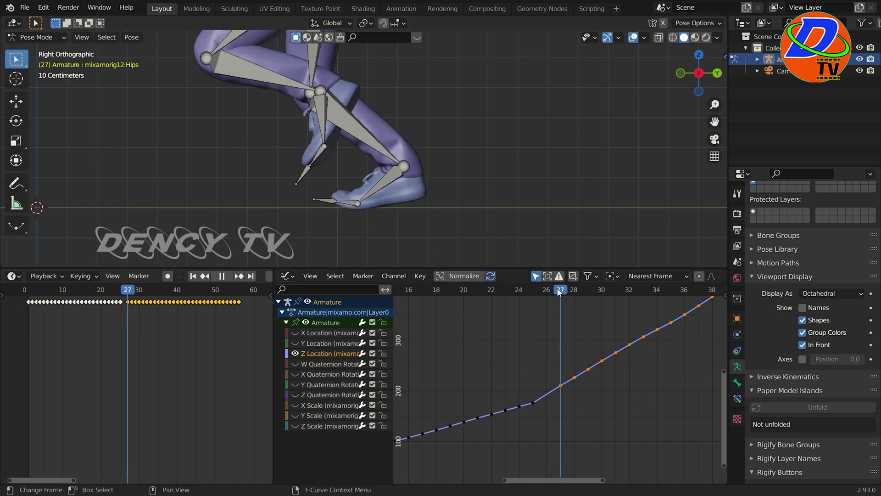
{"action": "left_click_drag", "start_coordinate": [559, 293], "coordinate": [539, 289]}
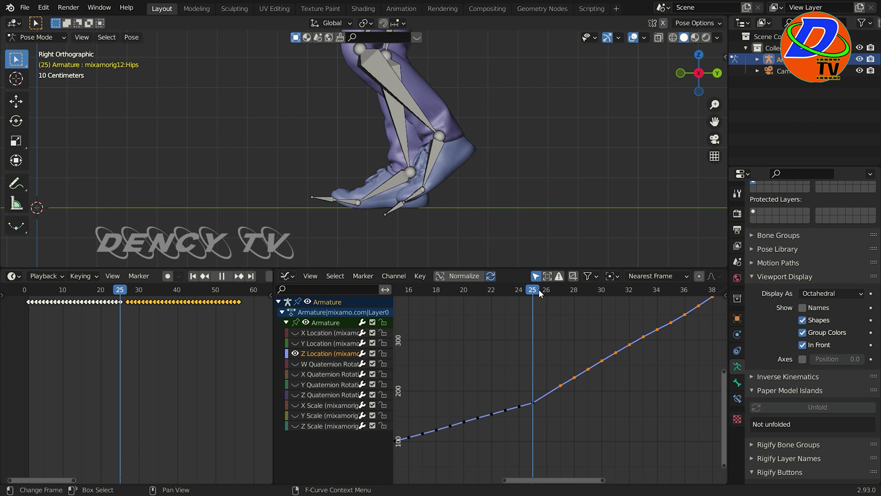
{"action": "key", "text": "space"}
{"action": "key", "text": "space"}
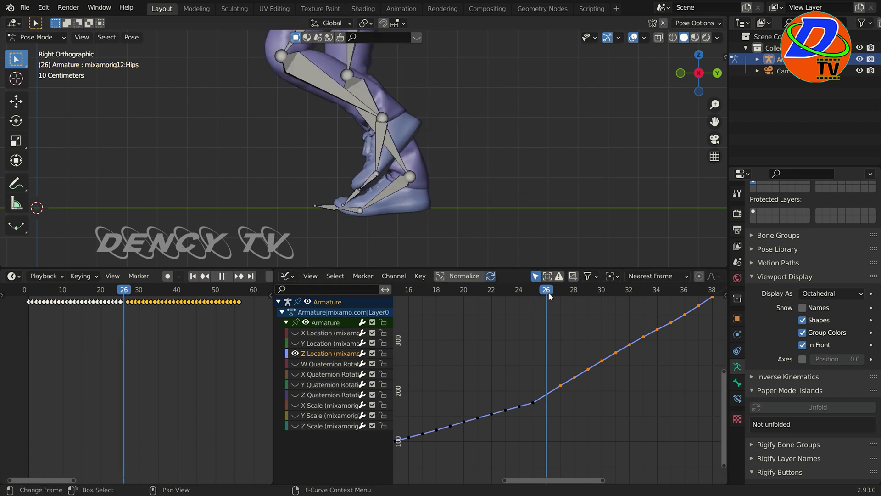
{"action": "left_click_drag", "start_coordinate": [550, 293], "coordinate": [611, 299]}
{"action": "middle_click_drag", "start_coordinate": [330, 234], "coordinate": [571, 242], "text": "shift"}
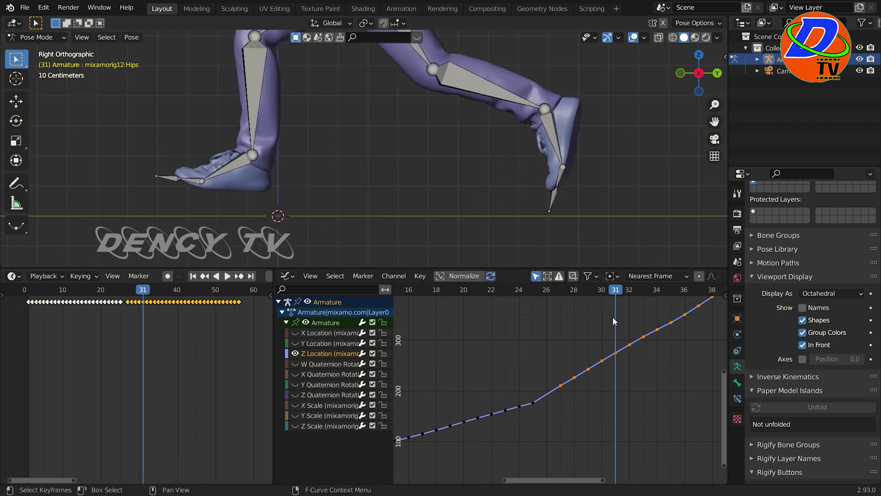
{"action": "left_click_drag", "start_coordinate": [619, 290], "coordinate": [549, 328]}
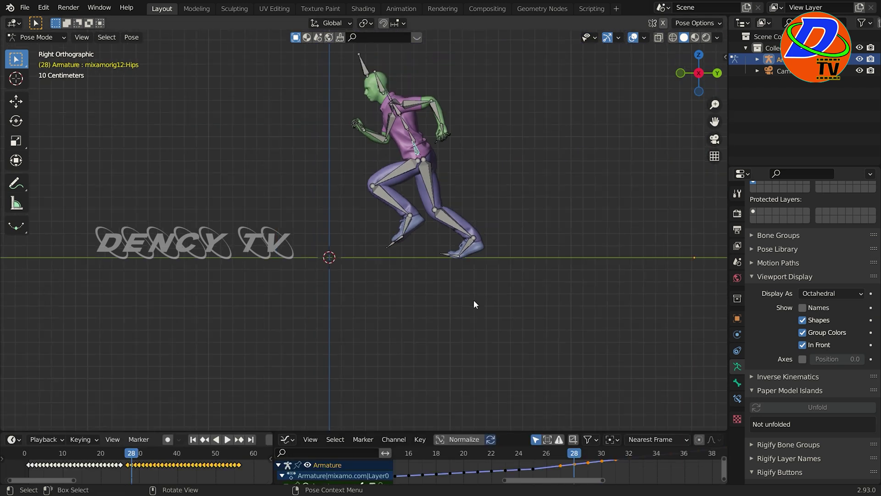
- Play the joined walk-to-run animation from the first frame with the character's whole travel path in view
{"action": "middle_click_drag", "start_coordinate": [475, 258], "coordinate": [561, 374], "text": "shift"}
{"action": "scroll", "coordinate": [507, 369], "scroll_direction": "down", "scroll_amount": 8}
{"action": "scroll", "coordinate": [640, 384], "scroll_direction": "up", "scroll_amount": 4}
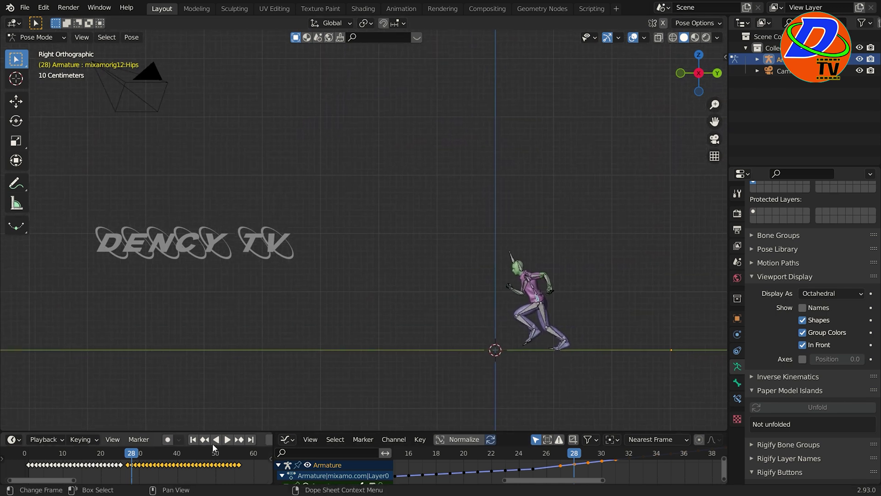
{"action": "left_click", "coordinate": [193, 439]}
{"action": "key", "text": "space"}
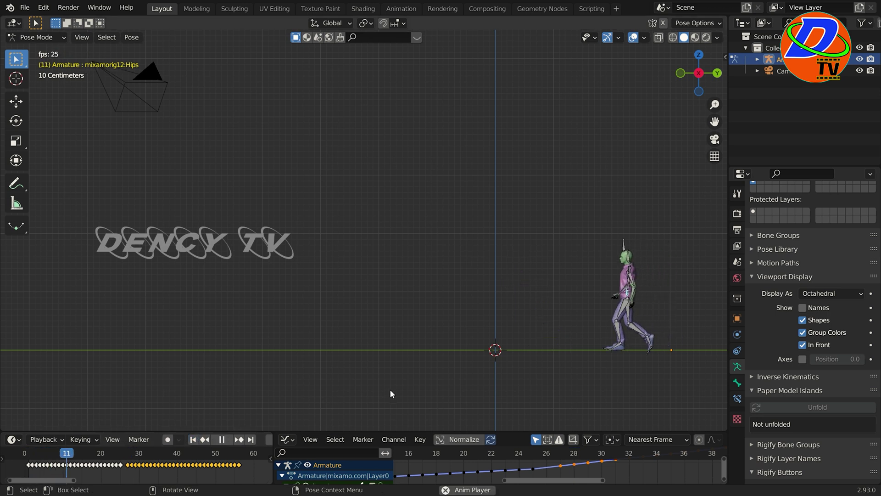
{"action": "key", "text": "space"}
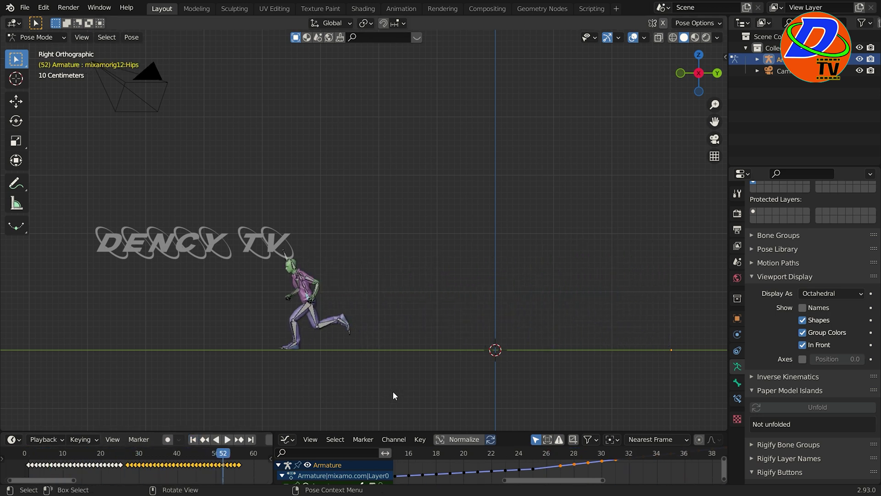
- Select all bones of the armature and switch from Pose Mode to Object Mode
{"action": "key", "text": "a"}
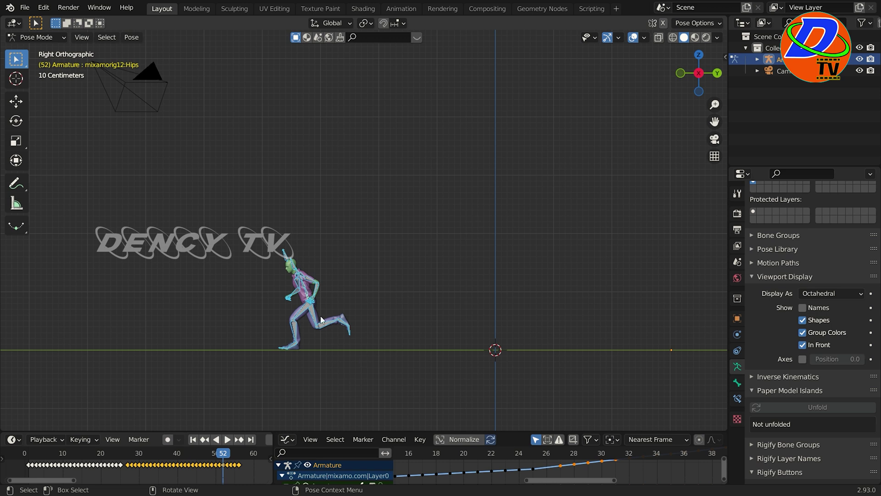
{"action": "left_click", "coordinate": [36, 37]}
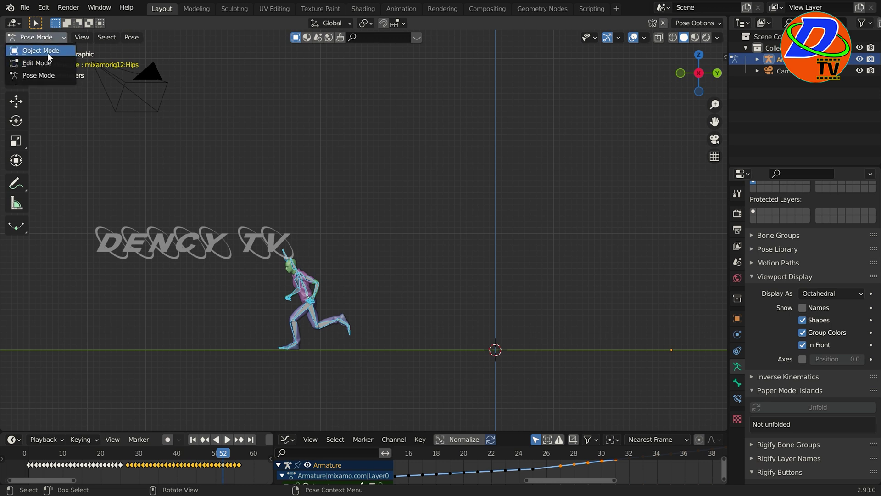
{"action": "left_click", "coordinate": [42, 50]}
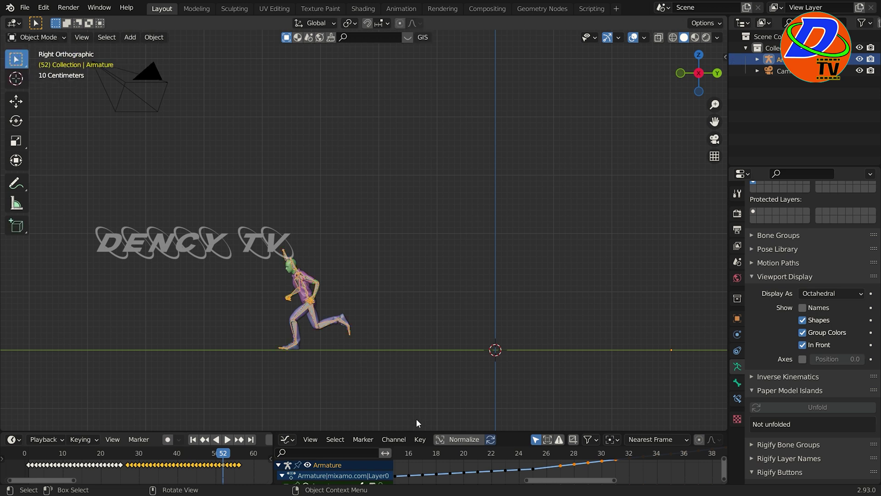
- Preview the transition from frame 25 and shift the selected run keyframes by one frame so the run starts at frame 28
{"action": "left_click_drag", "start_coordinate": [439, 432], "coordinate": [439, 274]}
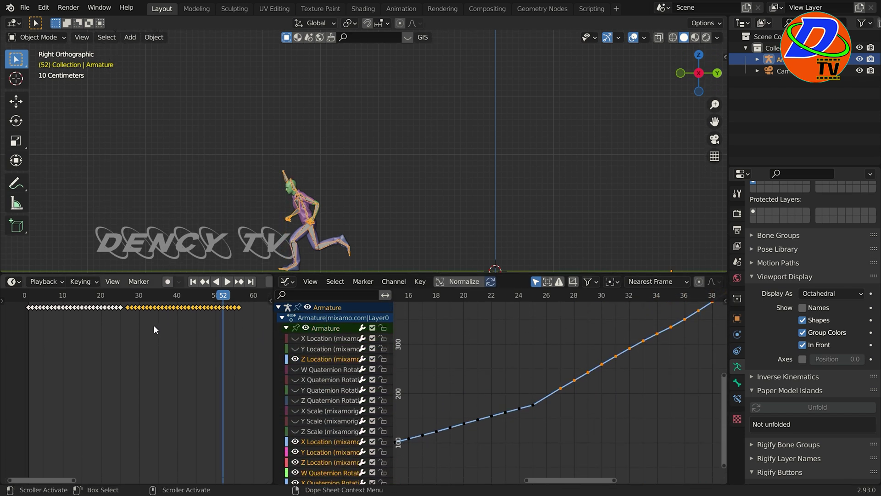
{"action": "left_click", "coordinate": [123, 301]}
{"action": "scroll", "coordinate": [147, 315], "scroll_direction": "up", "scroll_amount": 4}
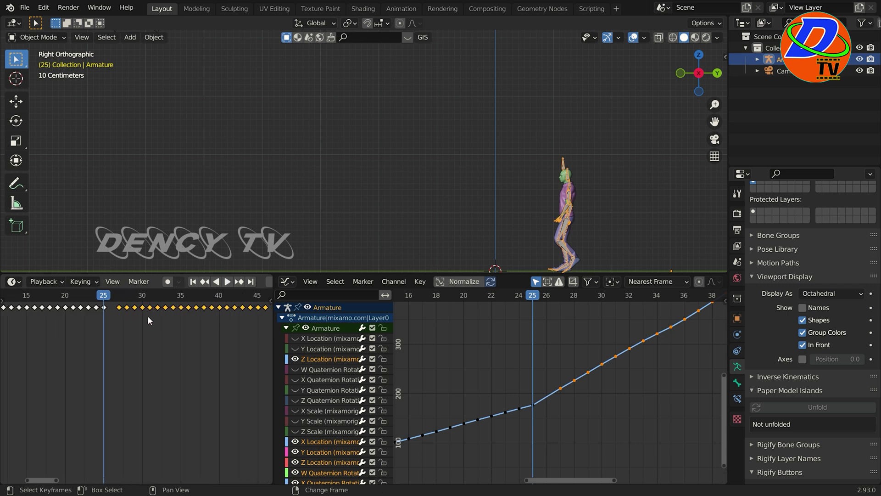
{"action": "middle_click_drag", "start_coordinate": [147, 315], "coordinate": [197, 409]}
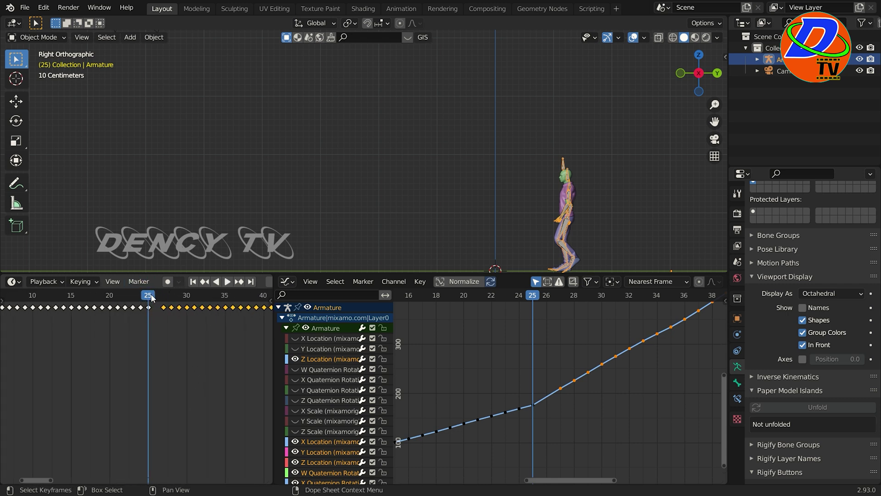
{"action": "key", "text": "space"}
{"action": "key", "text": "space"}
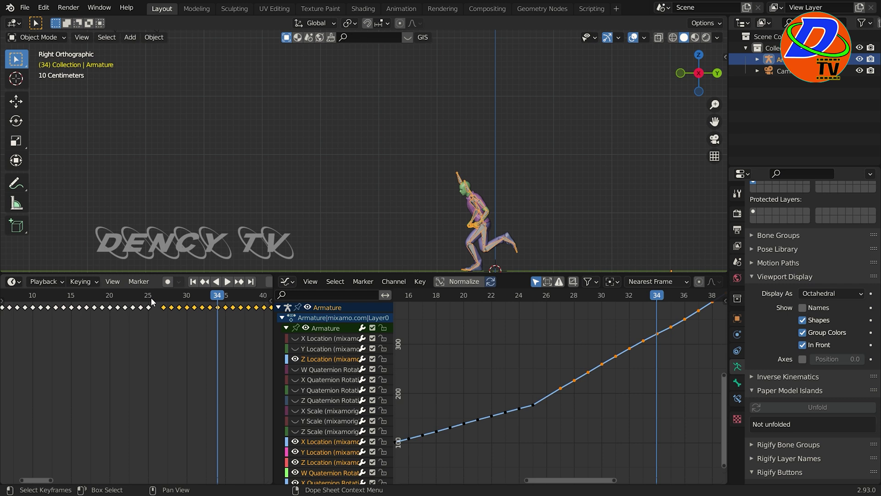
{"action": "left_click_drag", "start_coordinate": [164, 310], "coordinate": [148, 305]}
- Play back the transition, shift the selected run keyframes by two frames to start at frame 30, and replay it
{"action": "key", "text": "space"}
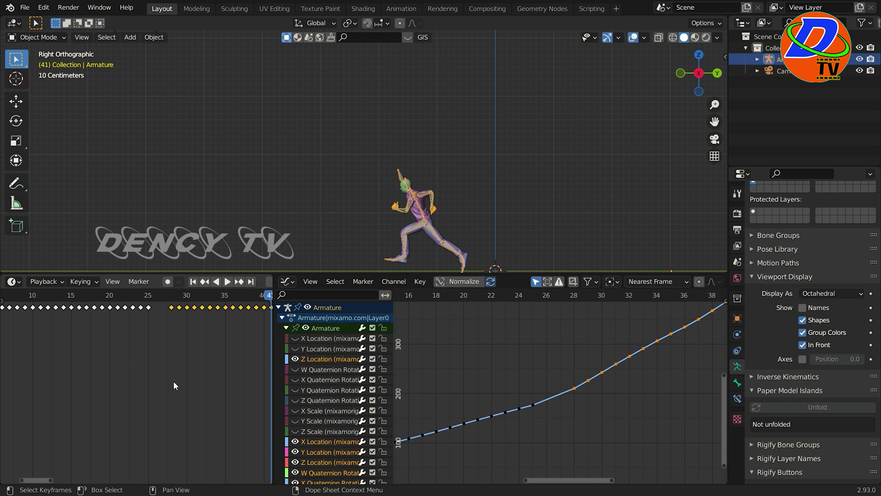
{"action": "key", "text": "space"}
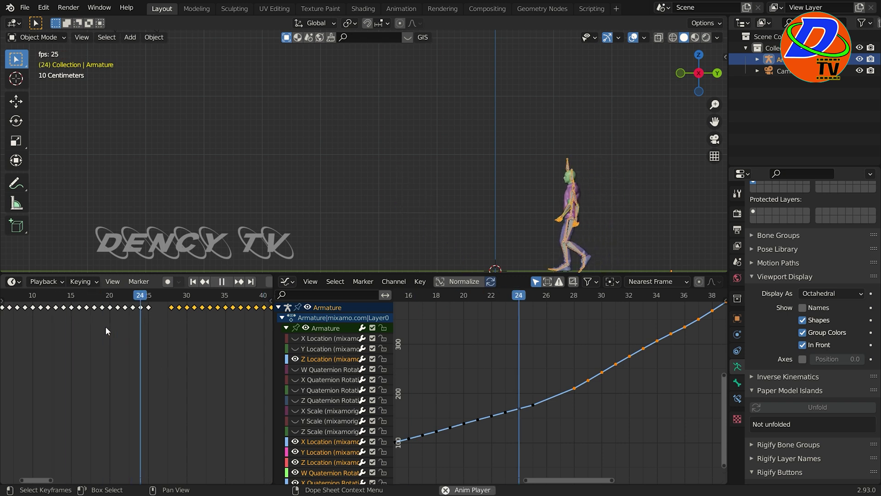
{"action": "key", "text": "space"}
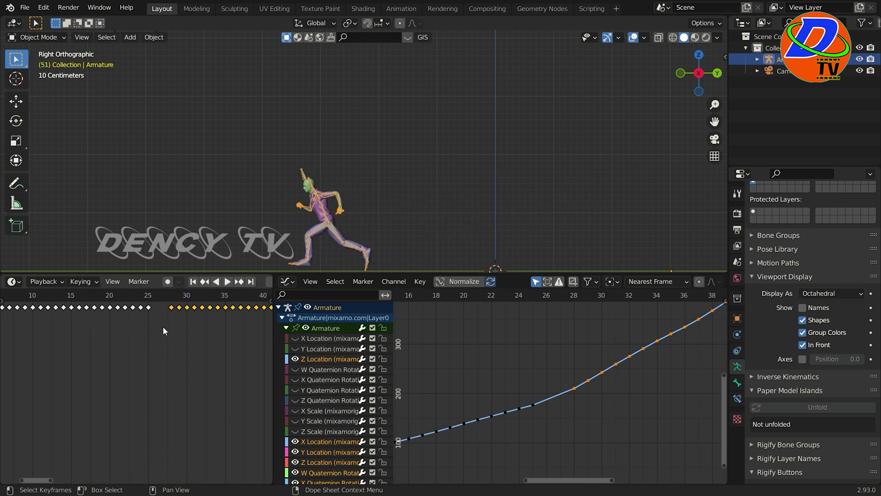
{"action": "key", "text": "g"}
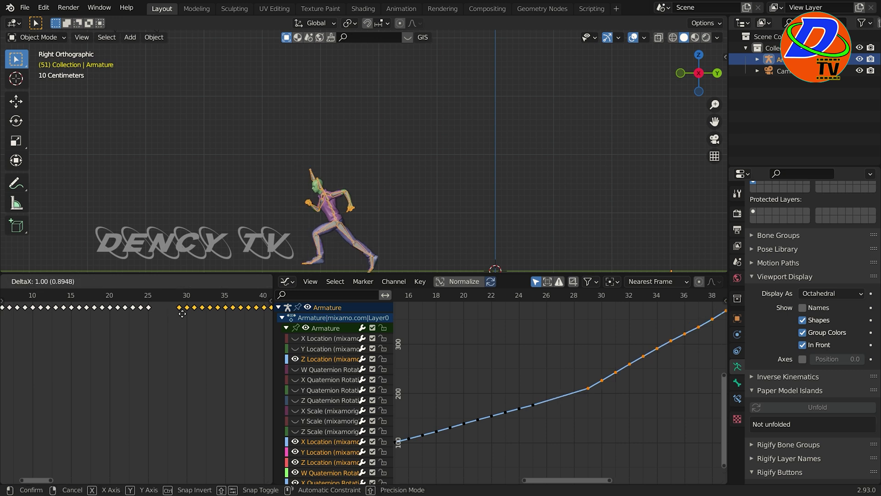
{"action": "left_click", "coordinate": [188, 319]}
{"action": "key", "text": "space"}
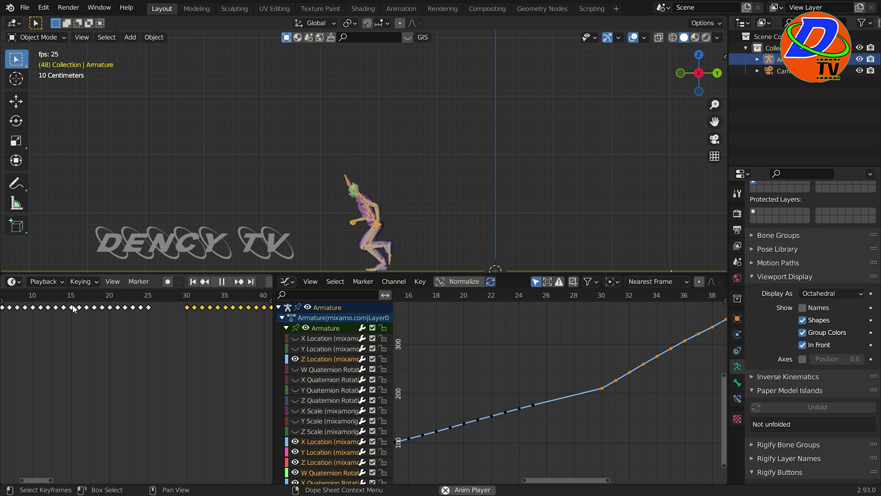
- Replay the walk-to-run animation to check the transition between the two keyframe groups, and stop playback
{"action": "key", "text": "space"}
{"action": "key", "text": "space"}
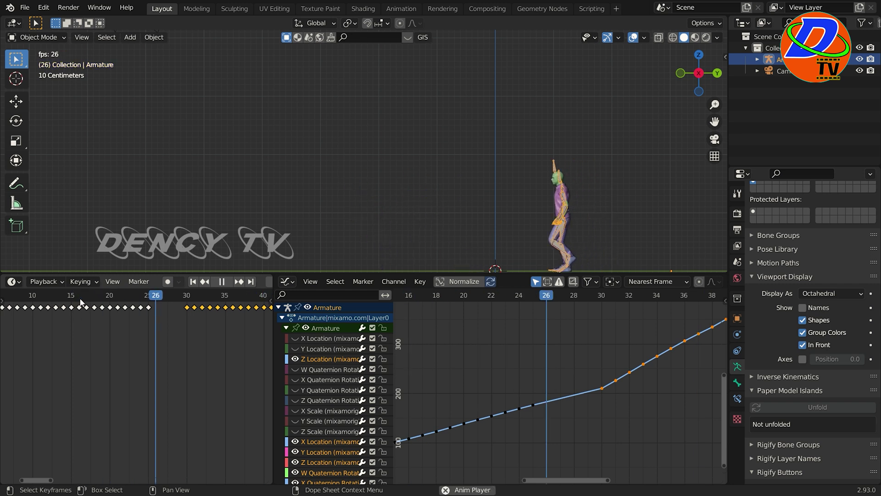
{"action": "key", "text": "space"}
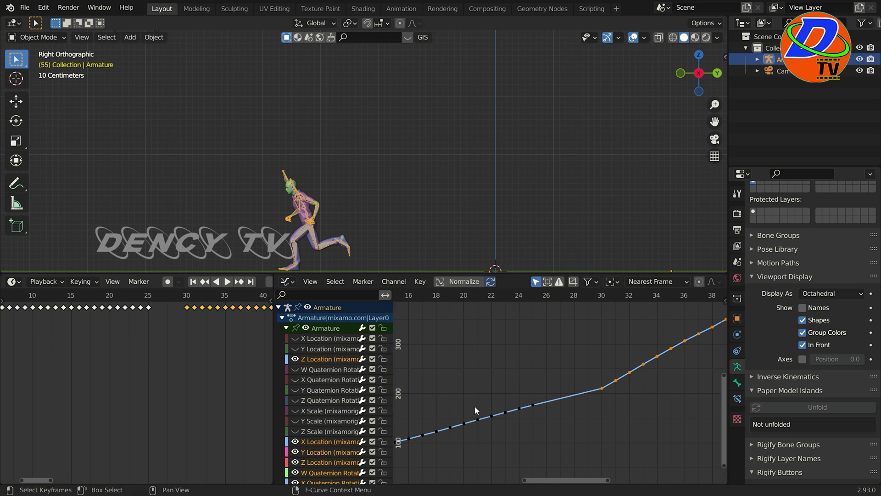
- Move the current frame to the last run keyframe at frame 59 in the timeline
{"action": "scroll", "coordinate": [181, 383], "scroll_direction": "down", "scroll_amount": 3}
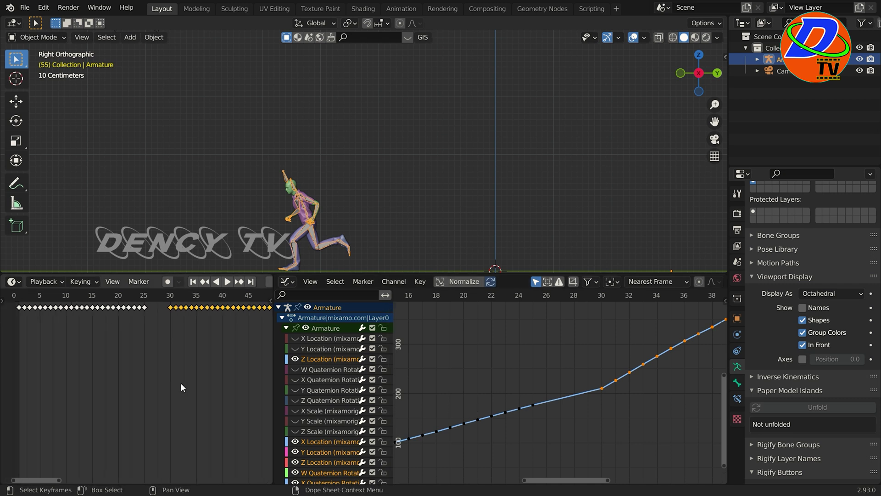
{"action": "scroll", "coordinate": [180, 387], "scroll_direction": "down", "scroll_amount": 2}
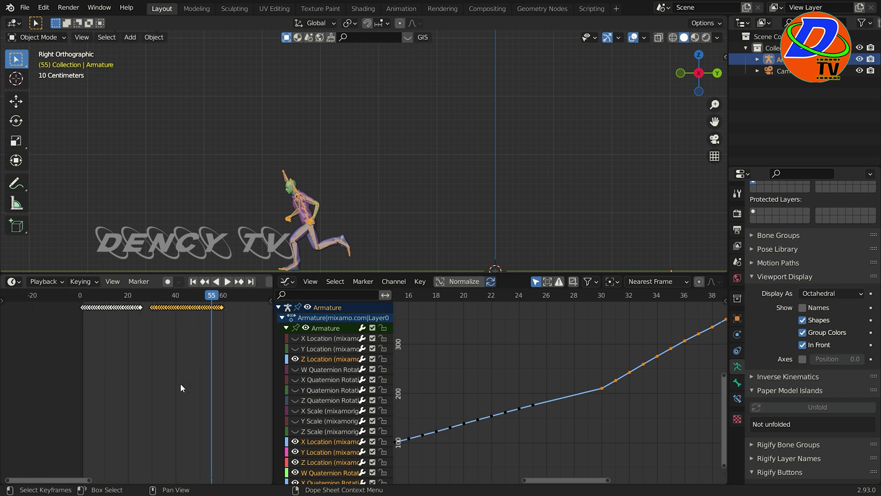
{"action": "left_click", "coordinate": [225, 299]}
{"action": "key", "text": "space"}
{"action": "left_click_drag", "start_coordinate": [225, 298], "coordinate": [221, 325]}
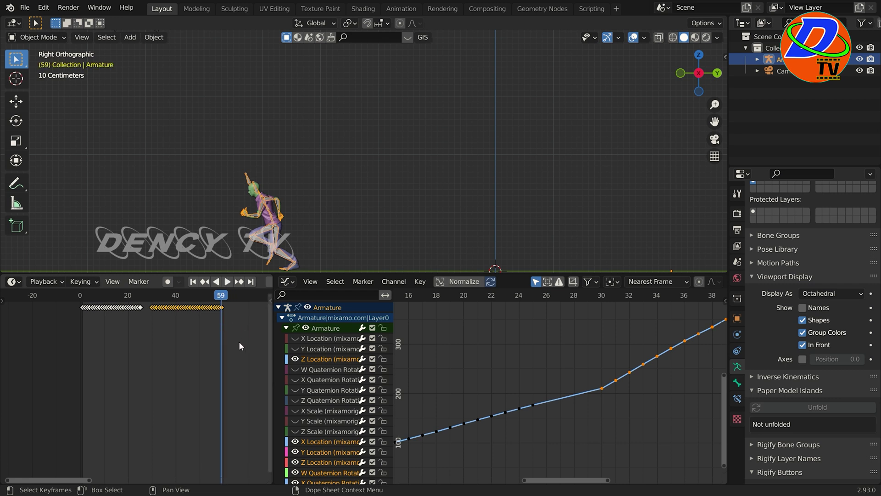
- Advance the current frame by two frames past the last run keyframe, to frame 61
{"action": "scroll", "coordinate": [239, 342], "scroll_direction": "up", "scroll_amount": 3}
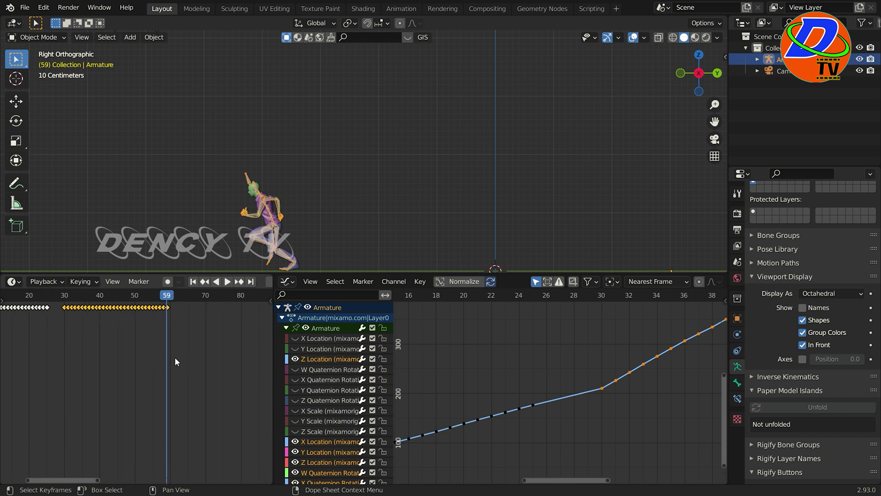
{"action": "scroll", "coordinate": [175, 357], "scroll_direction": "up", "scroll_amount": 2}
{"action": "scroll", "coordinate": [175, 370], "scroll_direction": "up", "scroll_amount": 2}
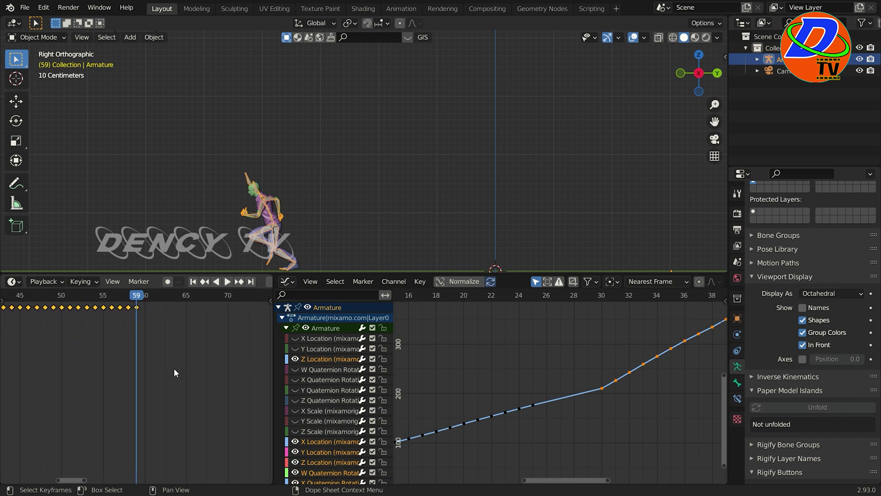
{"action": "key", "text": "Right"}
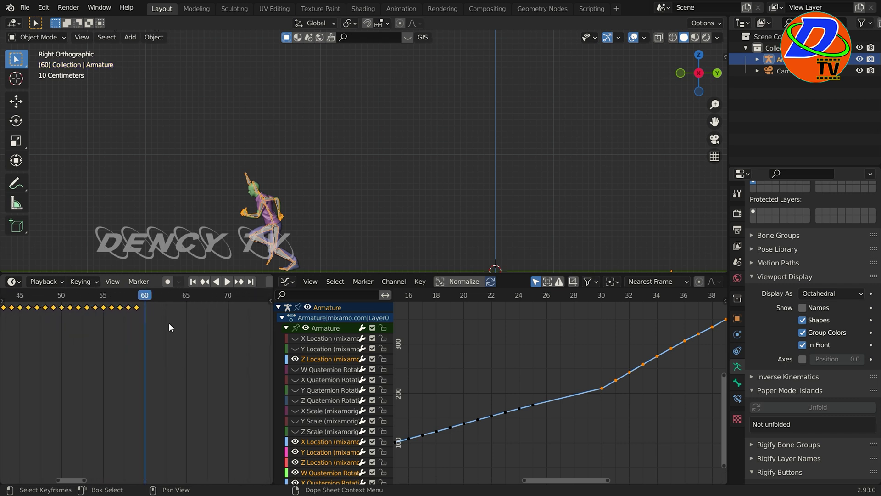
{"action": "key", "text": "Right"}
{"action": "scroll", "coordinate": [189, 327], "scroll_direction": "down", "scroll_amount": 6}
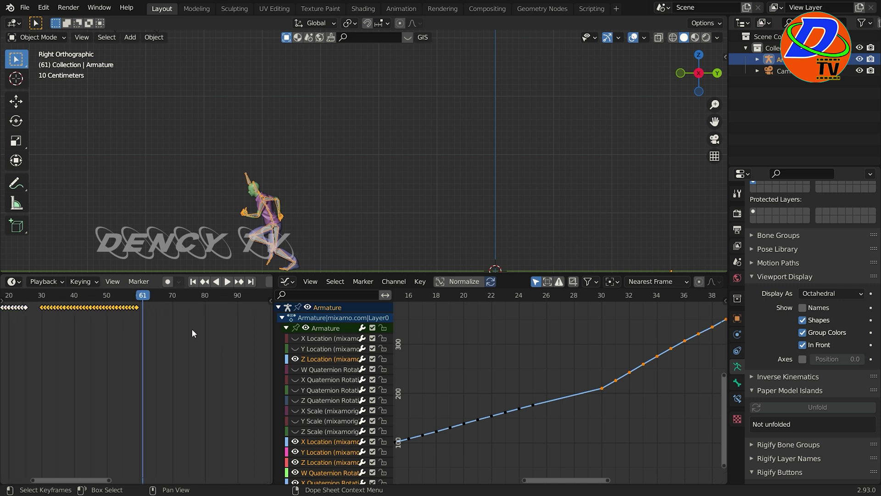
{"action": "middle_click_drag", "start_coordinate": [180, 336], "coordinate": [225, 372]}
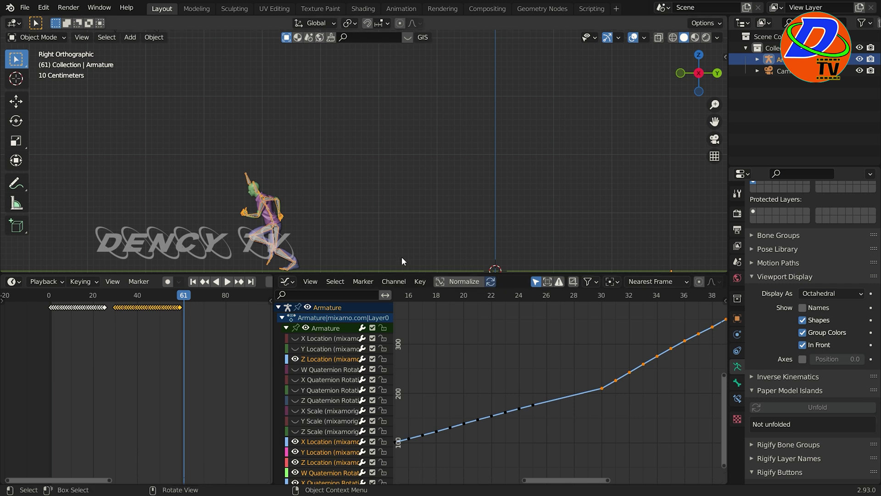
- Start an FBX import to bring another file into the scene
{"action": "left_click", "coordinate": [26, 7]}
{"action": "mouse_move", "coordinate": [94, 192]}
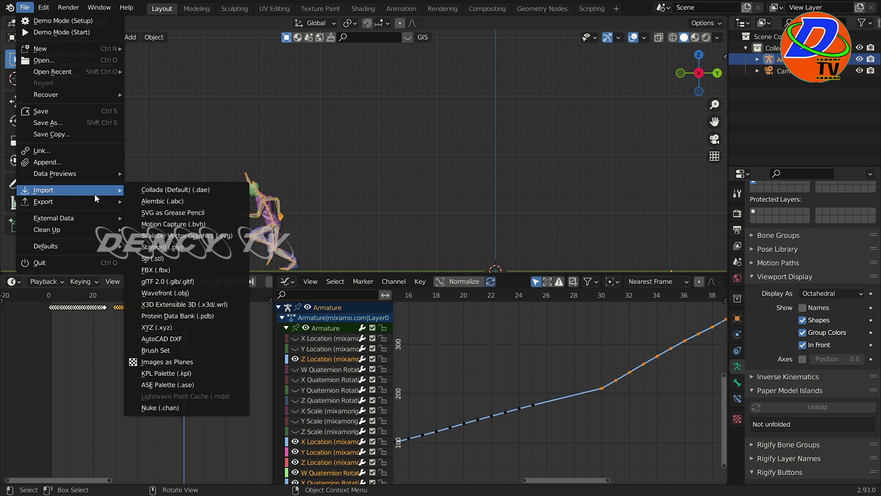
{"action": "left_click", "coordinate": [169, 270]}
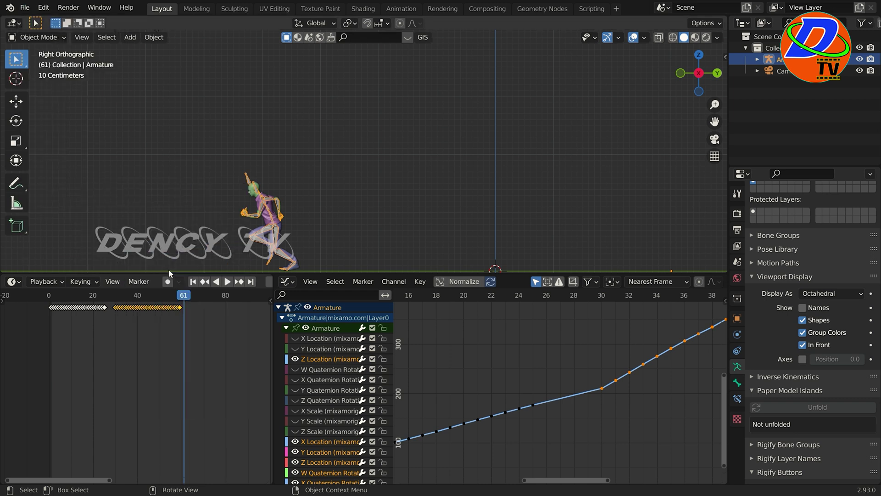
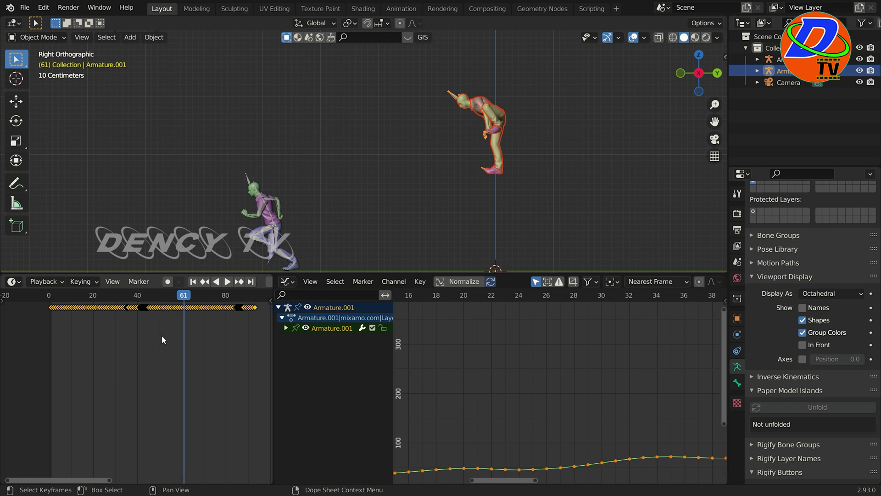
- Play and scrub the Armature.001 animation from frame 1 to examine its motion, finishing back at the first frame
{"action": "left_click", "coordinate": [193, 281]}
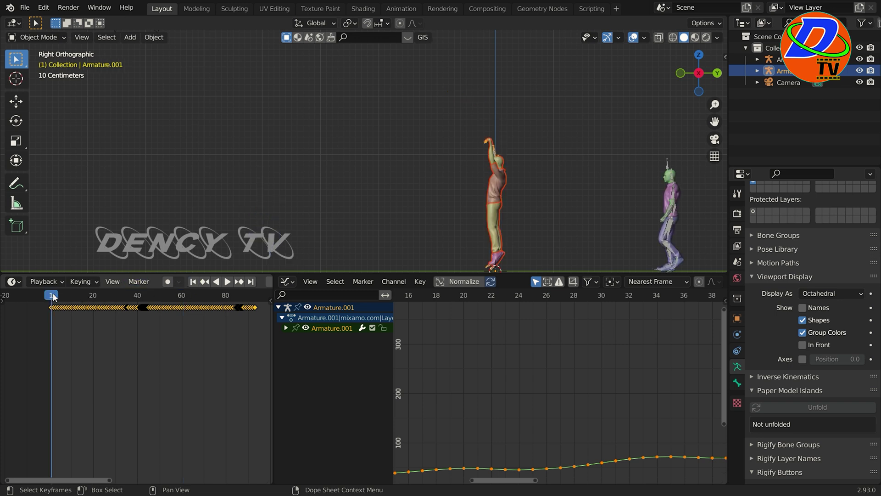
{"action": "key", "text": "space"}
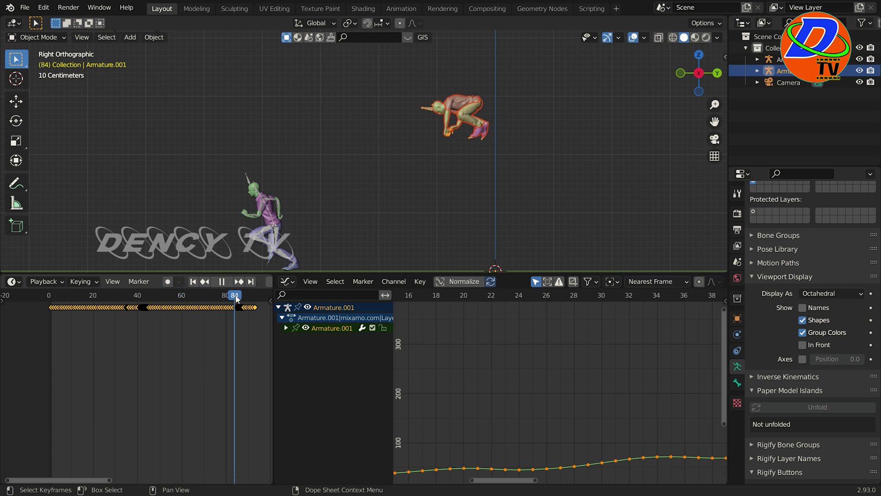
{"action": "left_click_drag", "start_coordinate": [237, 299], "coordinate": [54, 330]}
{"action": "key", "text": "space"}
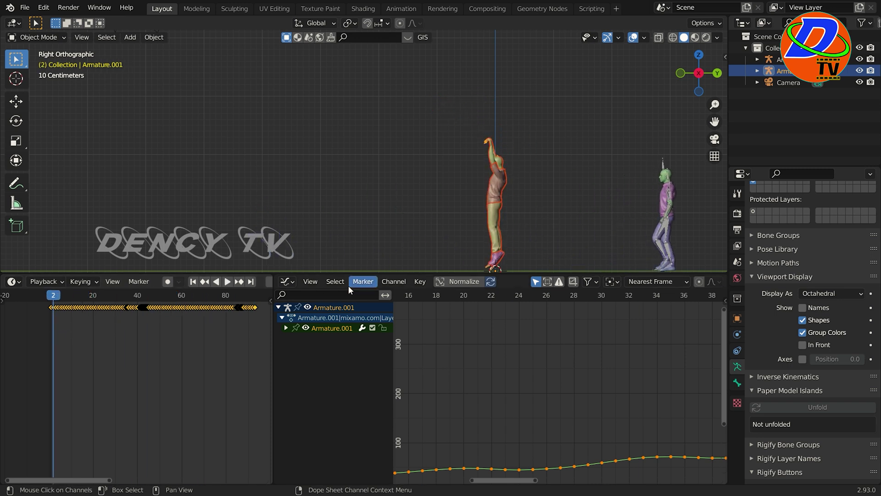
{"action": "left_click", "coordinate": [193, 282]}
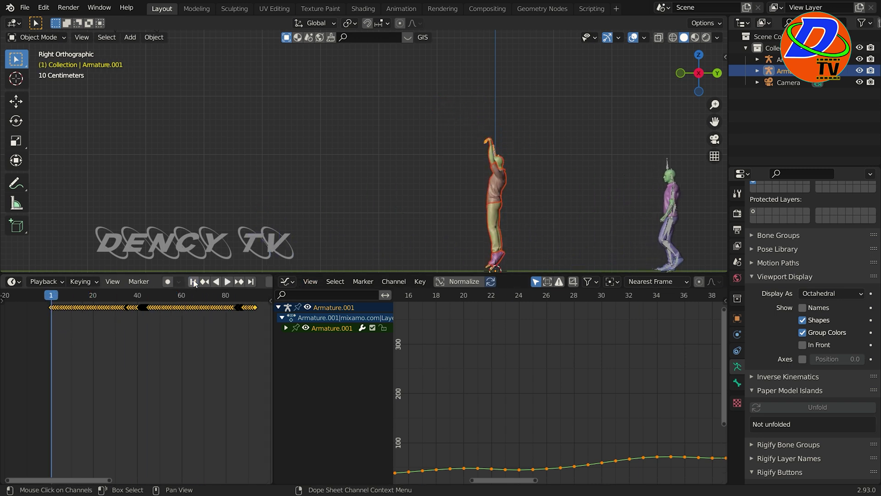
- Select Armature.001 and copy all of its keyframes in the timeline
{"action": "left_click", "coordinate": [501, 154]}
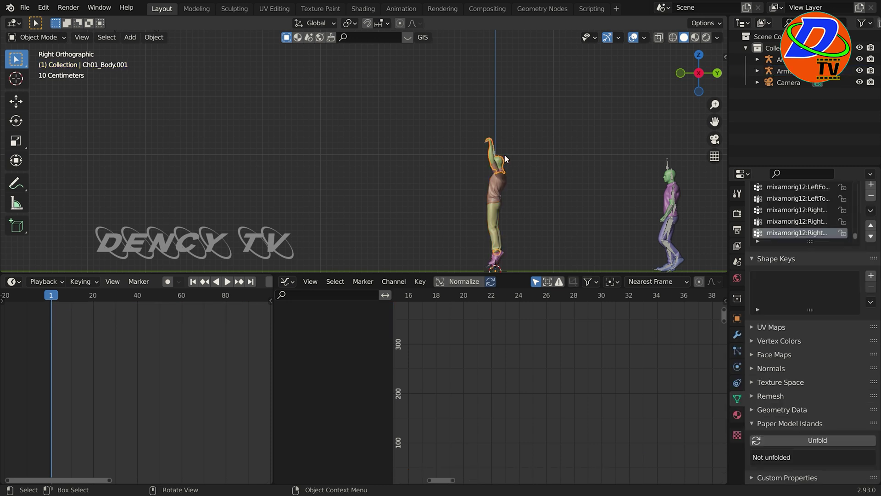
{"action": "left_click", "coordinate": [500, 153]}
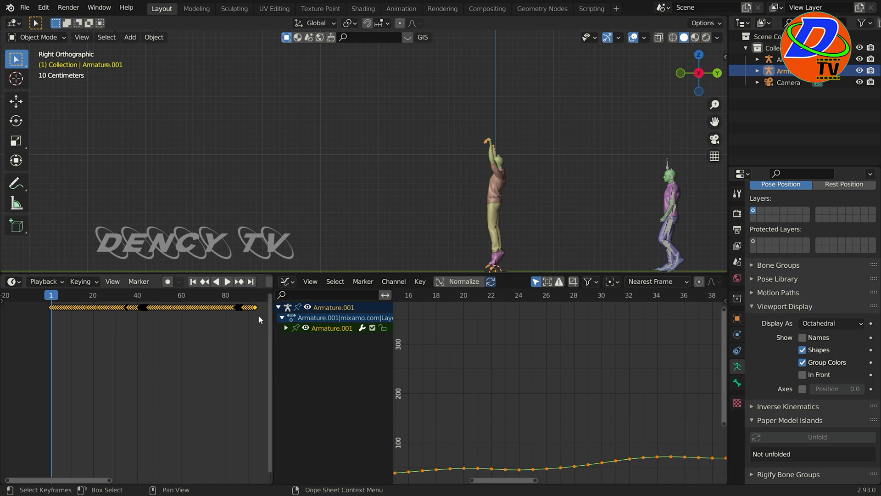
{"action": "left_click_drag", "start_coordinate": [258, 314], "coordinate": [48, 308]}
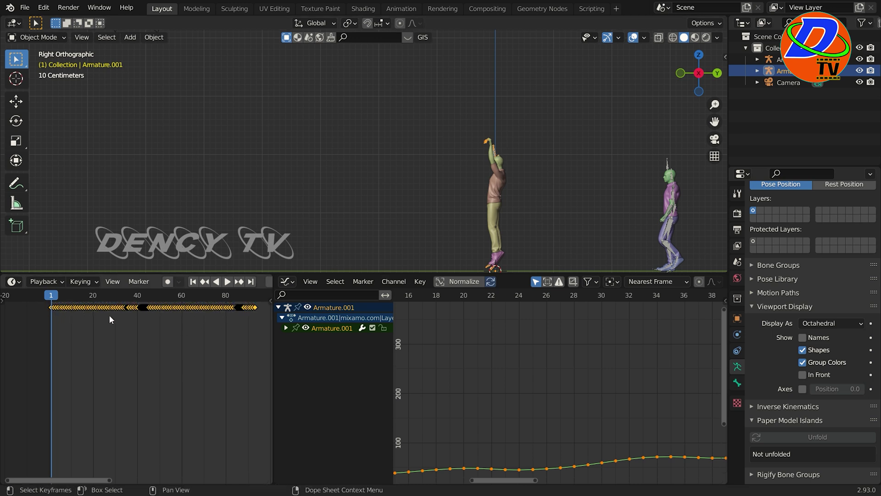
{"action": "right_click", "coordinate": [126, 309]}
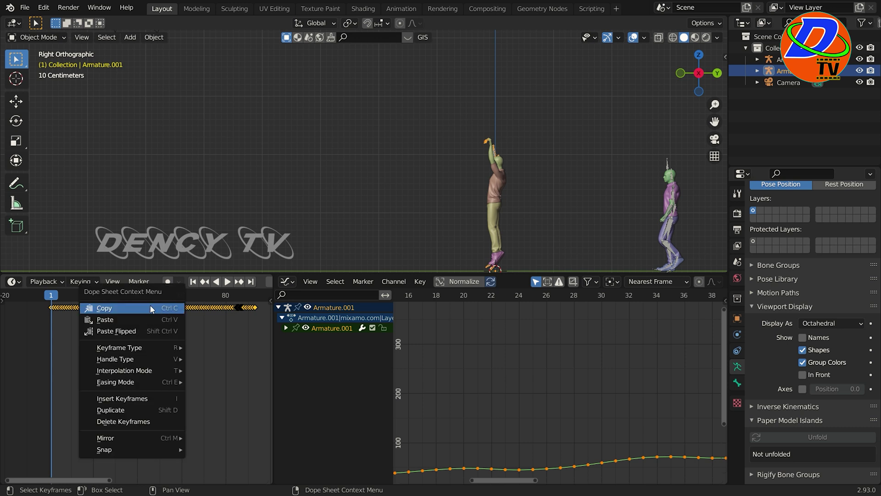
{"action": "left_click", "coordinate": [118, 311]}
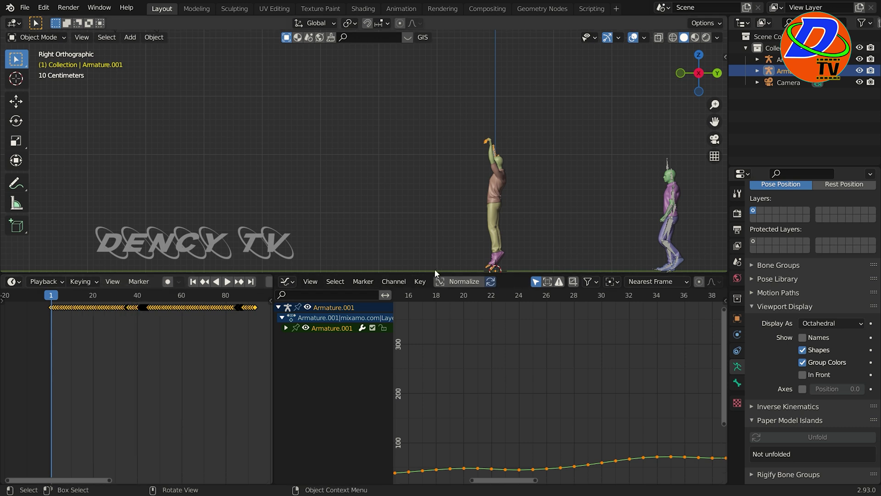
- Paste the copied keyframes onto the running character's armature at frame 61, directly after its existing keys
{"action": "left_click", "coordinate": [668, 170]}
{"action": "left_click", "coordinate": [181, 297]}
{"action": "key", "text": "space"}
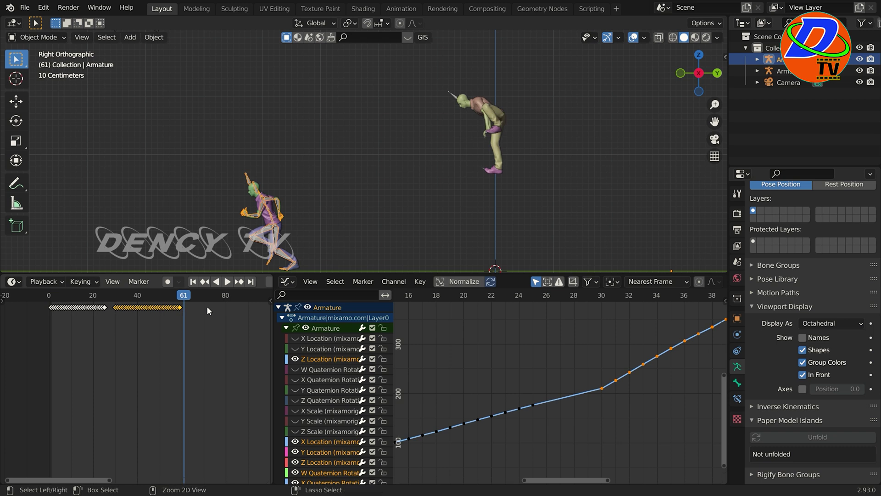
{"action": "key", "text": "ctrl+v"}
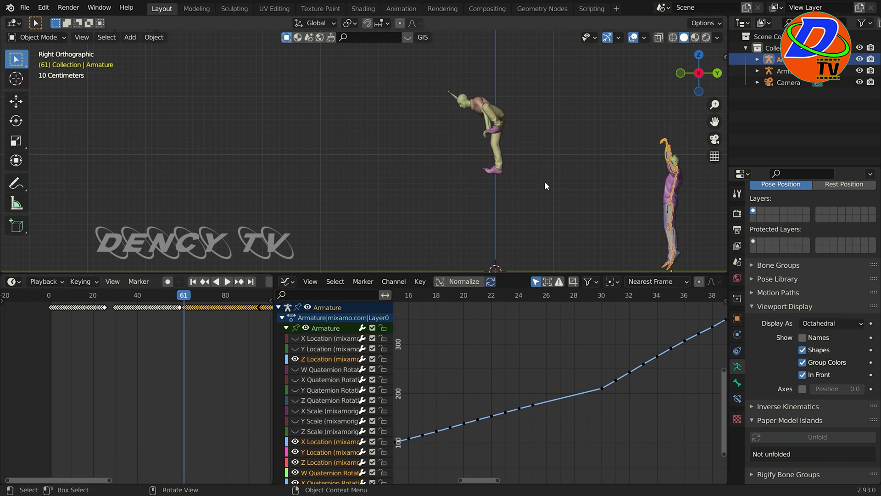
- Delete Armature.001 together with its meshes, and select the remaining character's armature
{"action": "left_click_drag", "start_coordinate": [546, 184], "coordinate": [432, 75]}
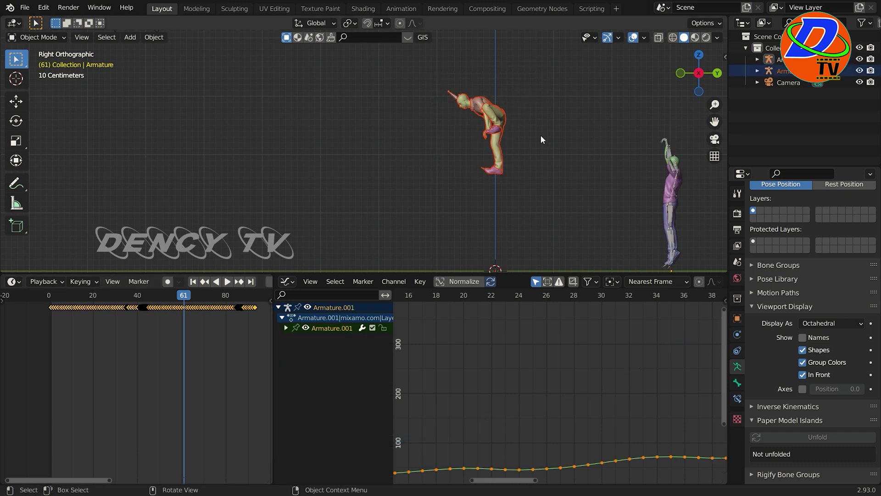
{"action": "key", "text": "Delete"}
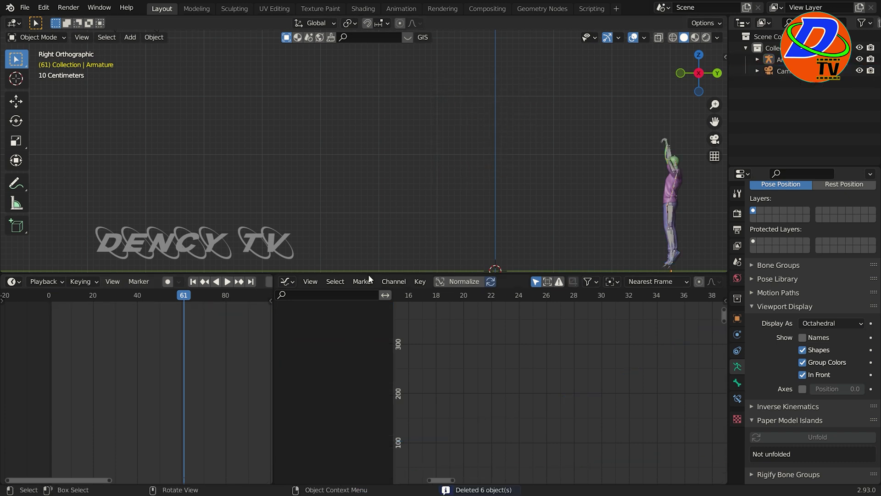
{"action": "left_click", "coordinate": [671, 212]}
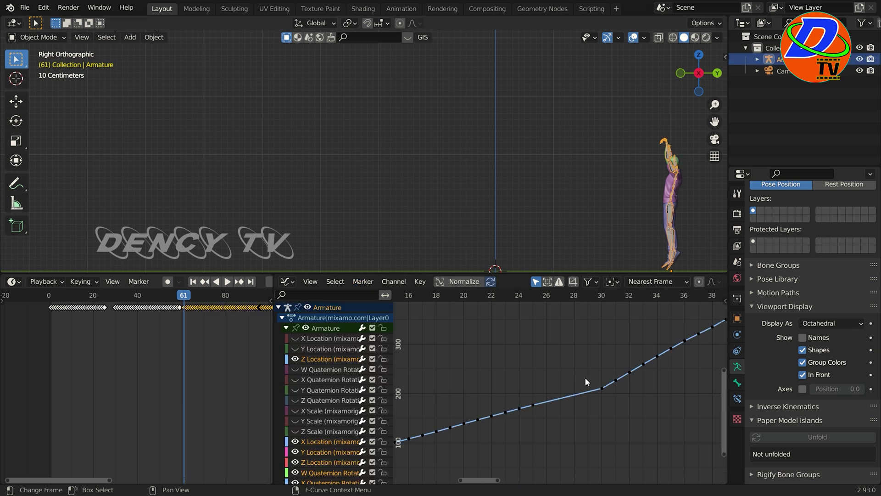
- Switch the armature to Pose Mode and select the Hips bone with its pasted keyframes from frame 61 onward
{"action": "key", "text": "Home"}
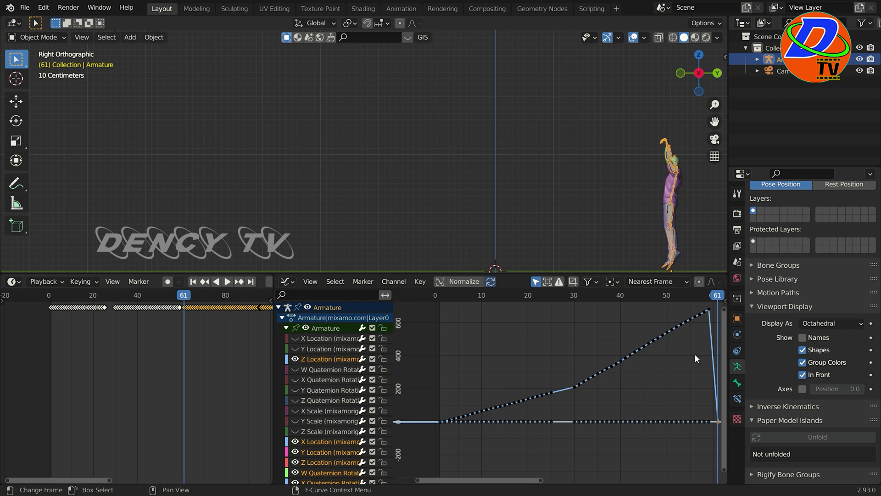
{"action": "middle_click_drag", "start_coordinate": [695, 354], "coordinate": [535, 377]}
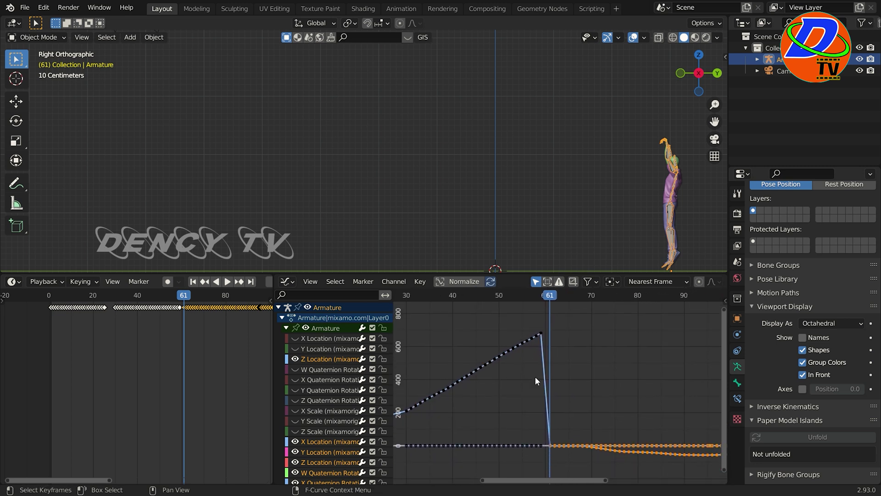
{"action": "scroll", "coordinate": [544, 374], "scroll_direction": "down", "scroll_amount": 7}
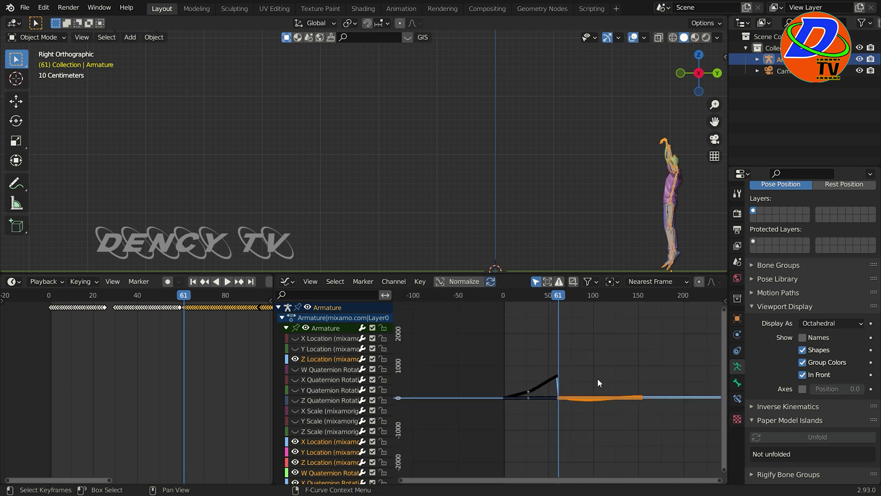
{"action": "scroll", "coordinate": [598, 378], "scroll_direction": "up", "scroll_amount": 3}
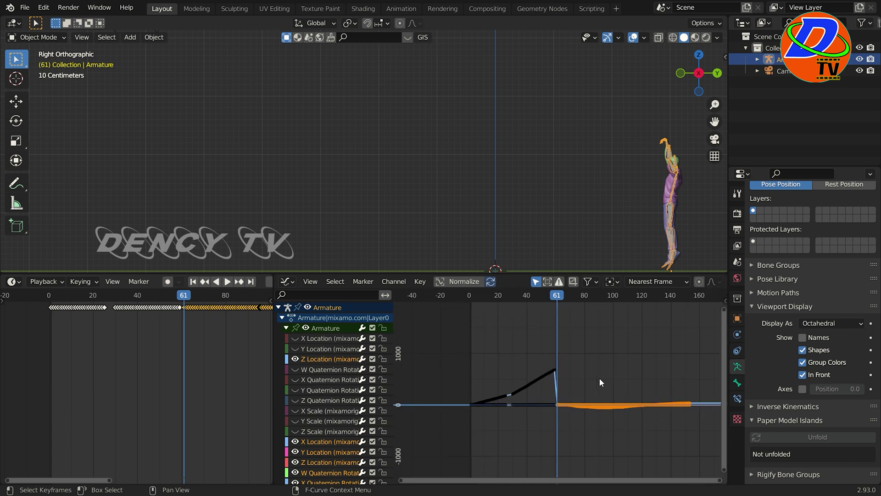
{"action": "scroll", "coordinate": [599, 379], "scroll_direction": "up", "scroll_amount": 5}
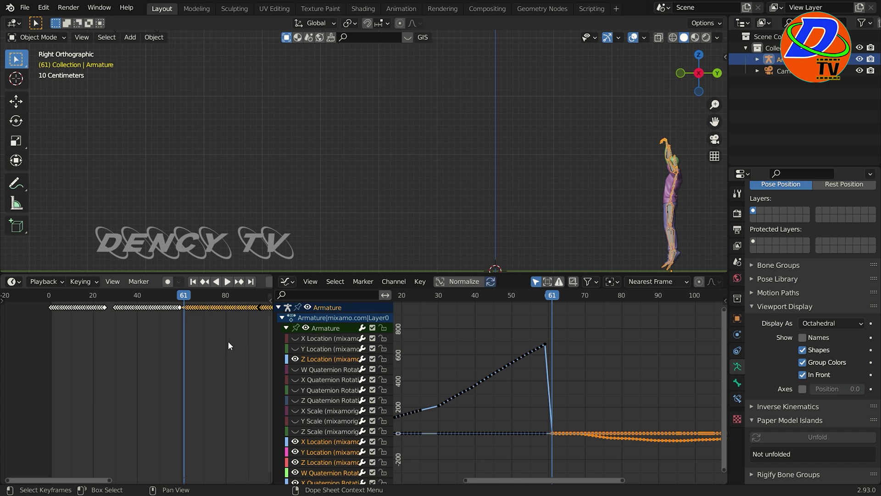
{"action": "middle_click_drag", "start_coordinate": [238, 345], "coordinate": [106, 382]}
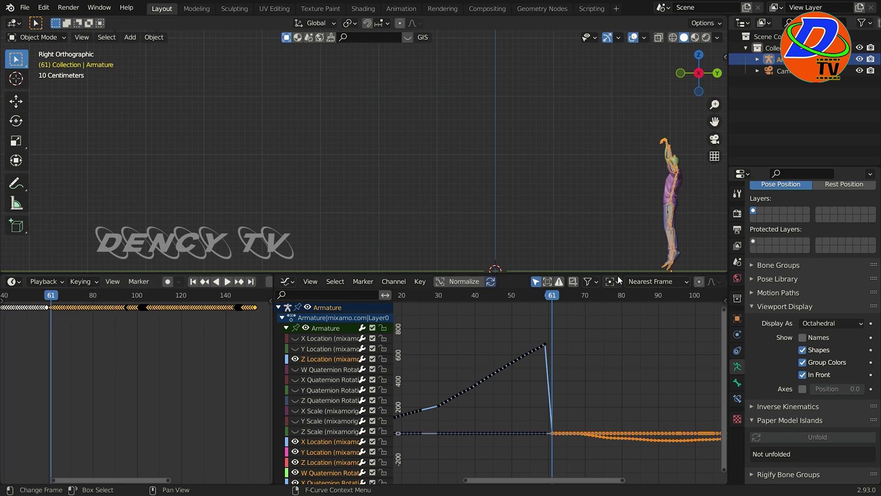
{"action": "left_click", "coordinate": [45, 36]}
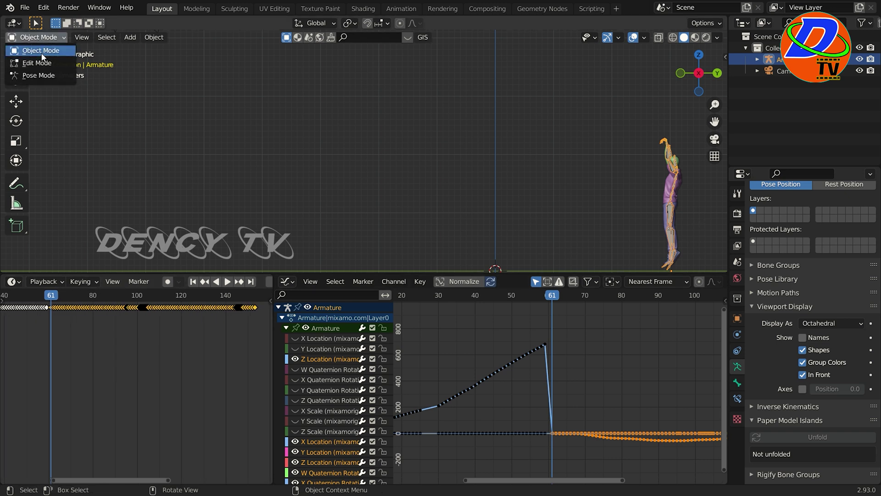
{"action": "left_click", "coordinate": [38, 75]}
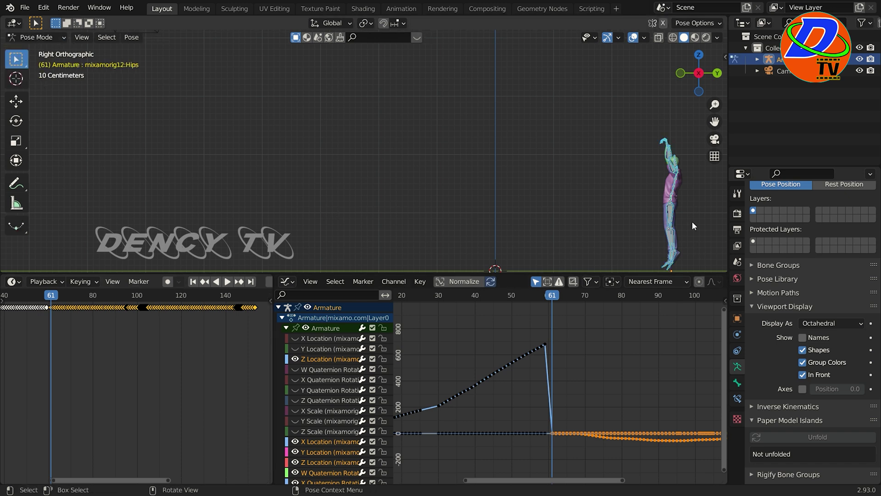
{"action": "left_click", "coordinate": [674, 197]}
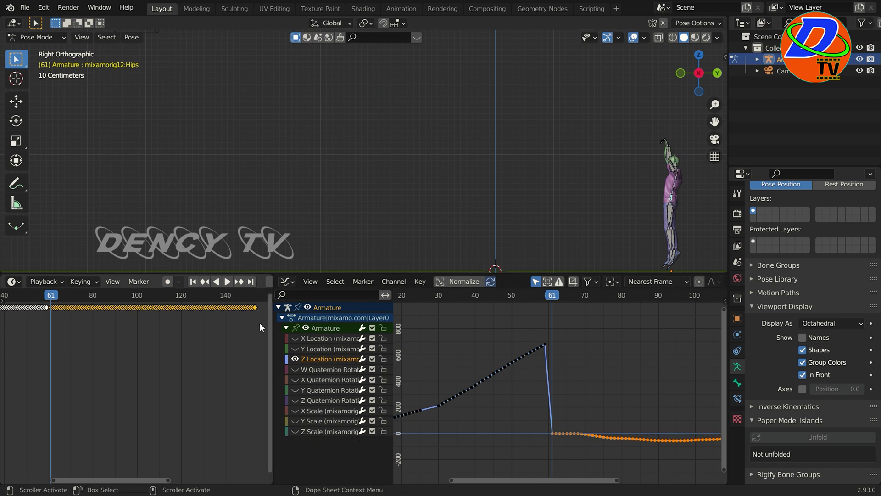
{"action": "left_click_drag", "start_coordinate": [260, 323], "coordinate": [48, 302]}
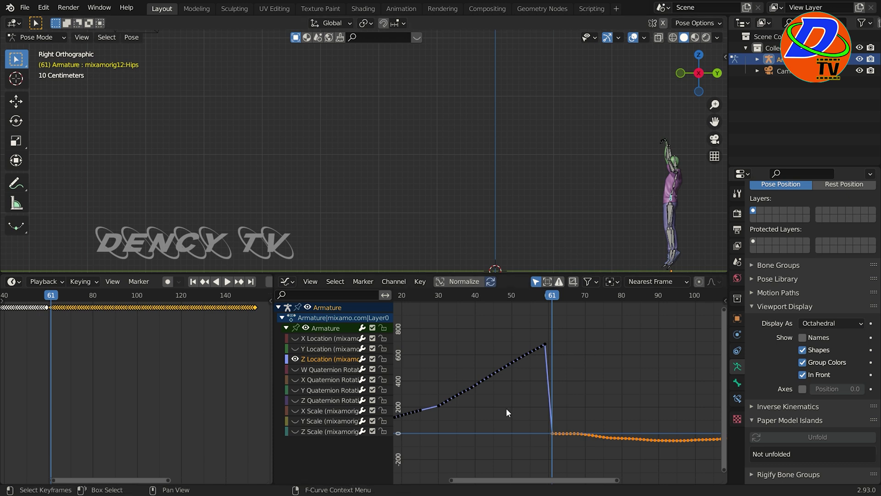
- Raise the Hips bone's pasted Z Location keyframes by about 698.65 in the curve, using only vertical movement
{"action": "left_click", "coordinate": [296, 358]}
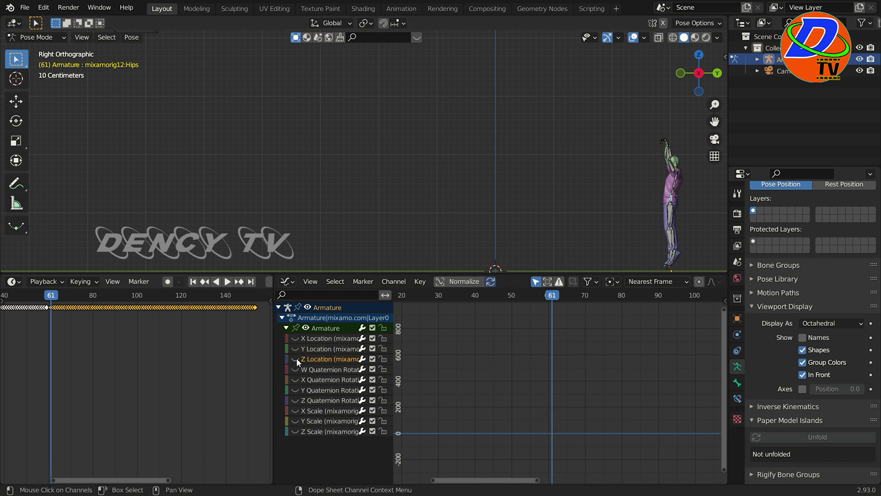
{"action": "left_click", "coordinate": [296, 357]}
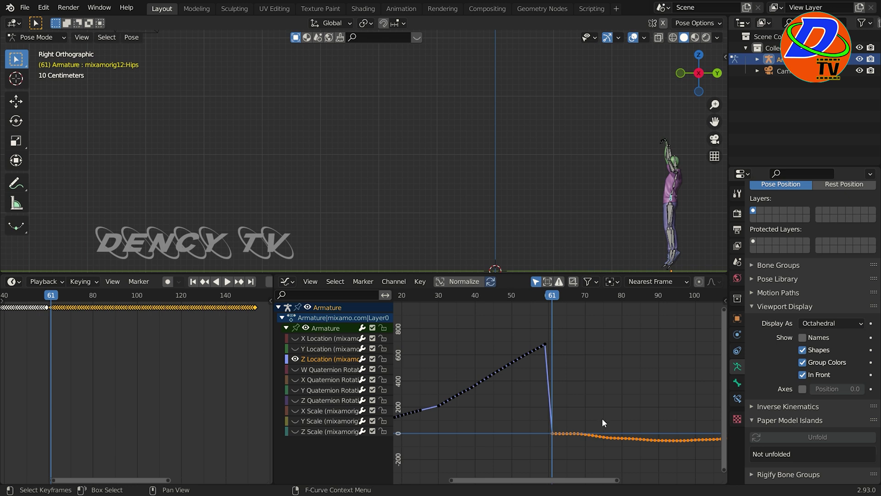
{"action": "key", "text": "g"}
{"action": "key", "text": "y"}
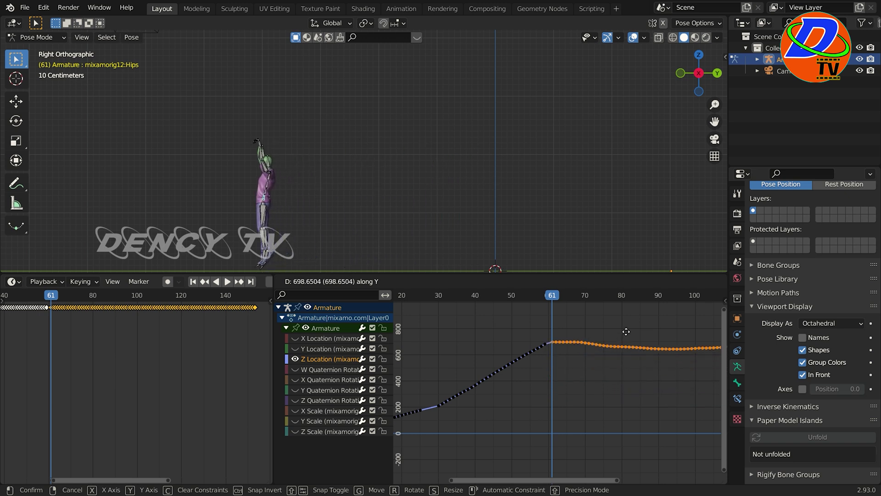
{"action": "left_click", "coordinate": [623, 328]}
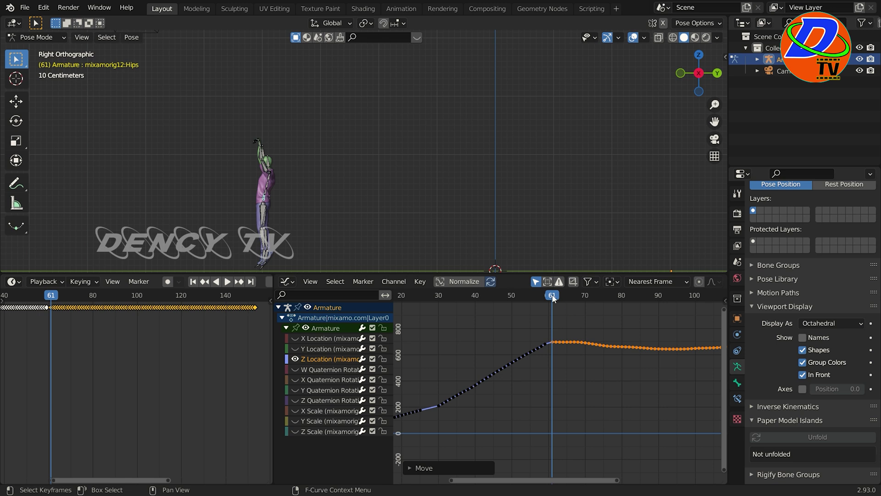
- Check the transition at frame 61 and raise the pasted Z Location keyframes by a further 35.1 or so
{"action": "left_click_drag", "start_coordinate": [553, 295], "coordinate": [553, 300]}
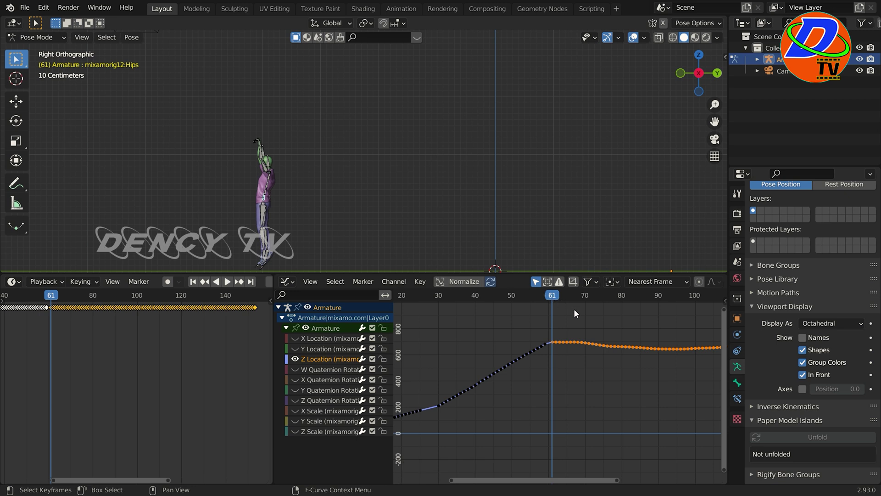
{"action": "key", "text": "g"}
{"action": "key", "text": "y"}
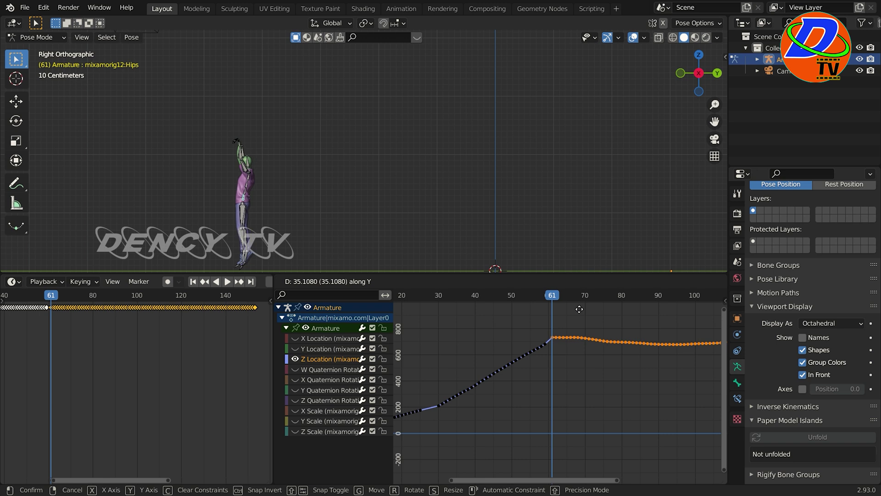
{"action": "left_click", "coordinate": [579, 309]}
- Raise the Hips bone's pasted Z Location keyframes by about 14.04 and check the transition around frame 61
{"action": "key", "text": "space"}
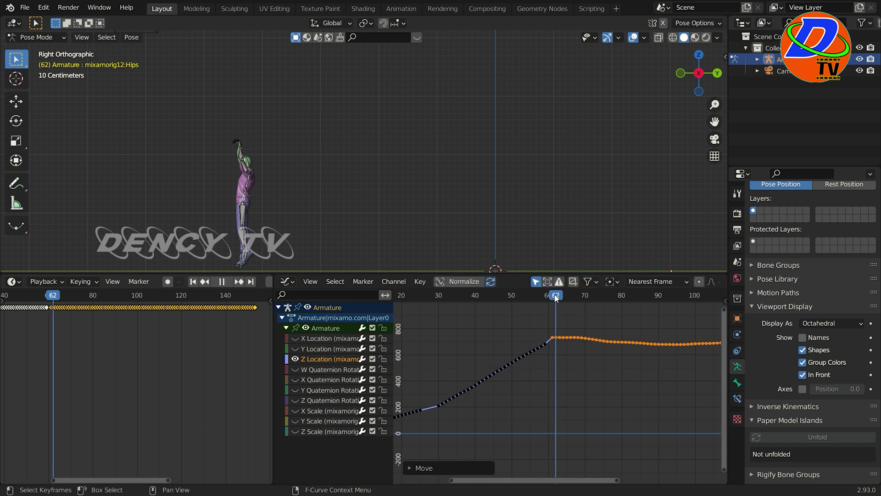
{"action": "left_click_drag", "start_coordinate": [552, 297], "coordinate": [552, 302]}
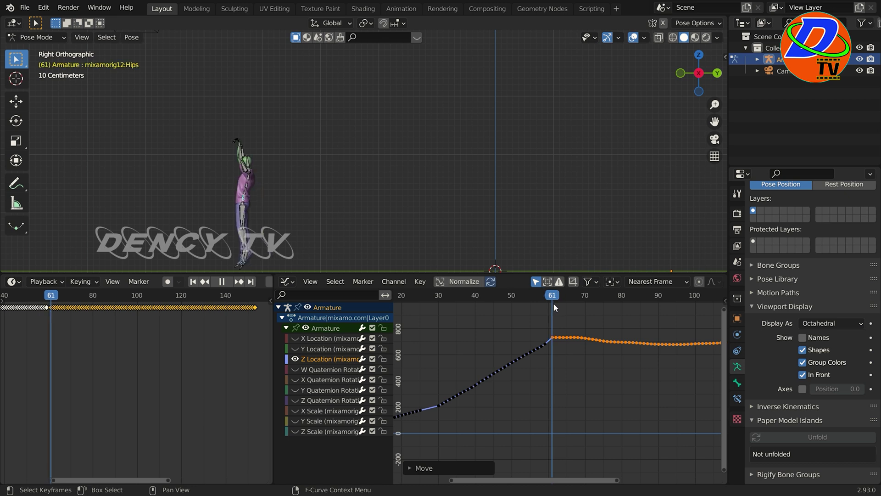
{"action": "left_click_drag", "start_coordinate": [552, 304], "coordinate": [554, 307]}
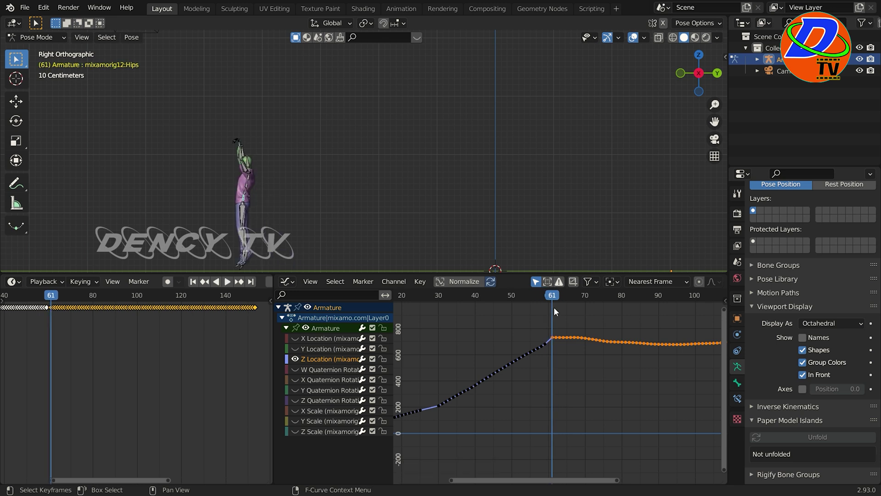
{"action": "key", "text": "g"}
{"action": "key", "text": "y"}
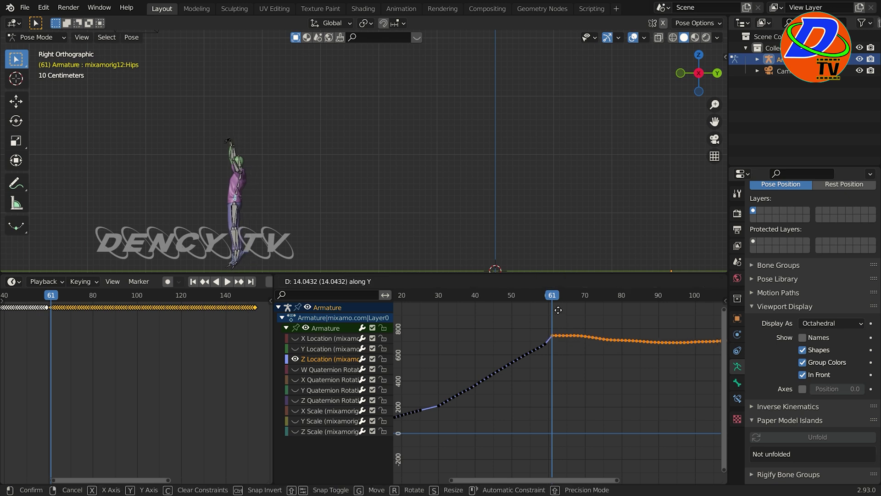
{"action": "left_click", "coordinate": [559, 310]}
{"action": "key", "text": "space"}
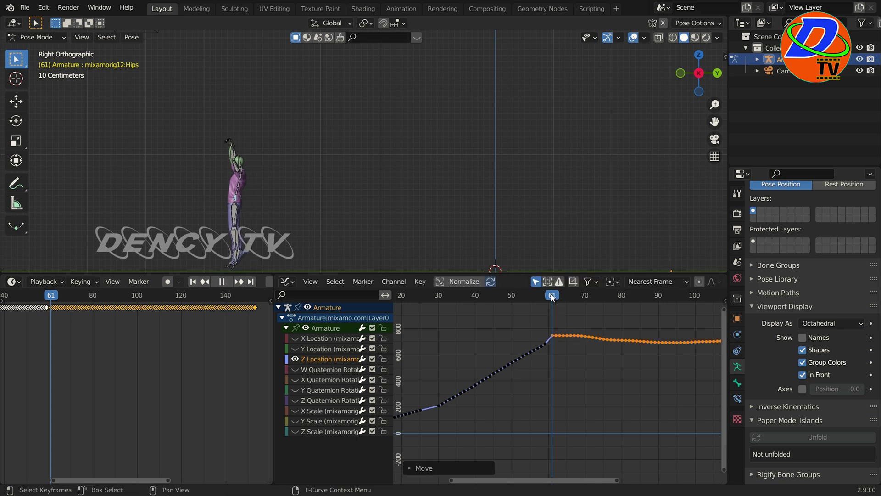
{"action": "left_click_drag", "start_coordinate": [552, 298], "coordinate": [546, 301]}
{"action": "left_click_drag", "start_coordinate": [547, 301], "coordinate": [552, 302]}
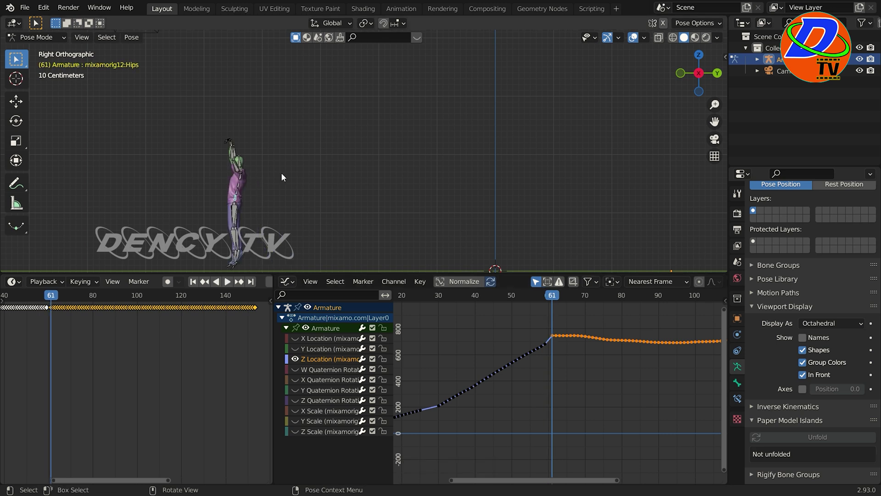
- Select all bones of the armature and return to Object Mode
{"action": "key", "text": "a"}
{"action": "left_click", "coordinate": [36, 38]}
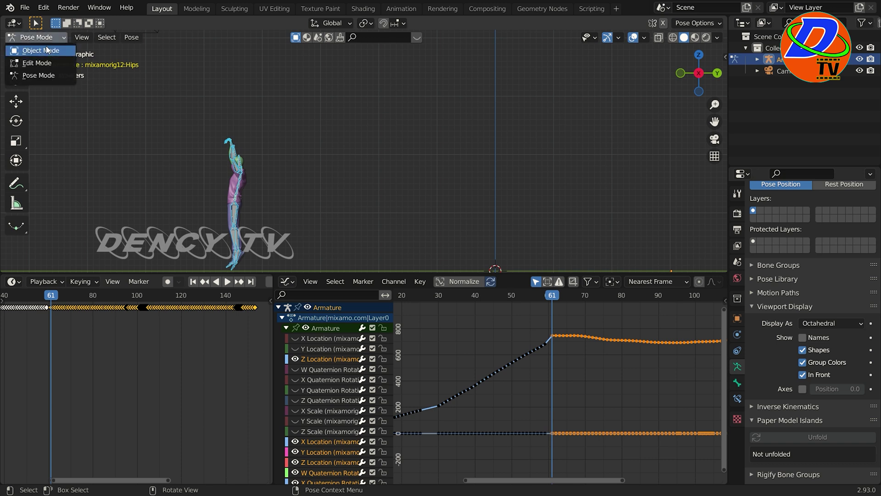
{"action": "left_click", "coordinate": [27, 49]}
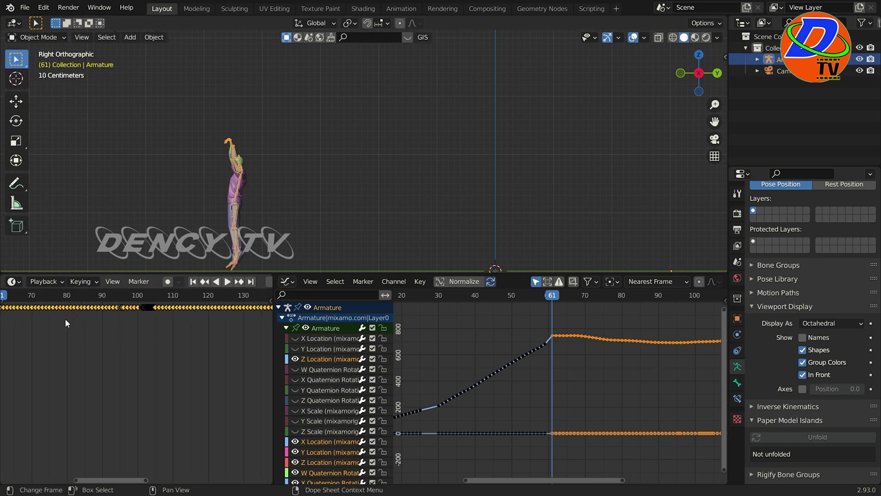
- Shift the second motion's keyframes to start at frame 65 and play the transition from frame 59
{"action": "scroll", "coordinate": [66, 318], "scroll_direction": "up", "scroll_amount": 3}
{"action": "scroll", "coordinate": [114, 341], "scroll_direction": "up", "scroll_amount": 3}
{"action": "middle_click_drag", "start_coordinate": [90, 332], "coordinate": [151, 362]}
{"action": "scroll", "coordinate": [156, 360], "scroll_direction": "up", "scroll_amount": 1}
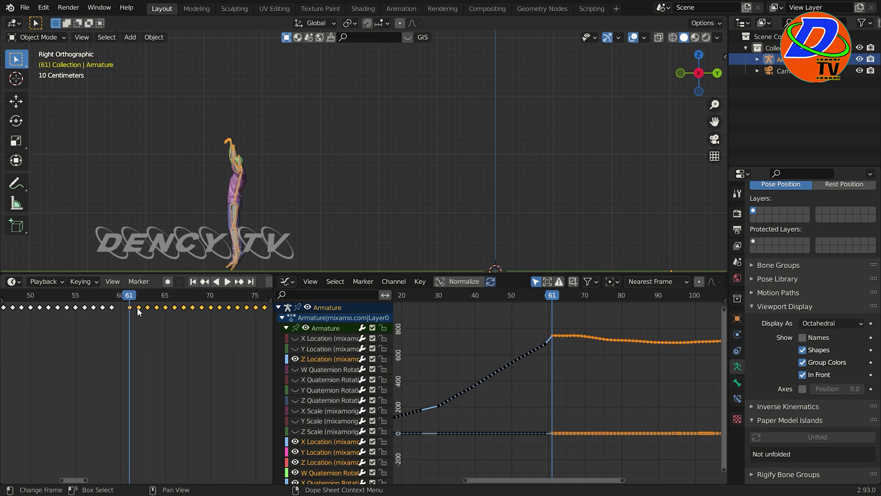
{"action": "left_click_drag", "start_coordinate": [140, 308], "coordinate": [178, 318]}
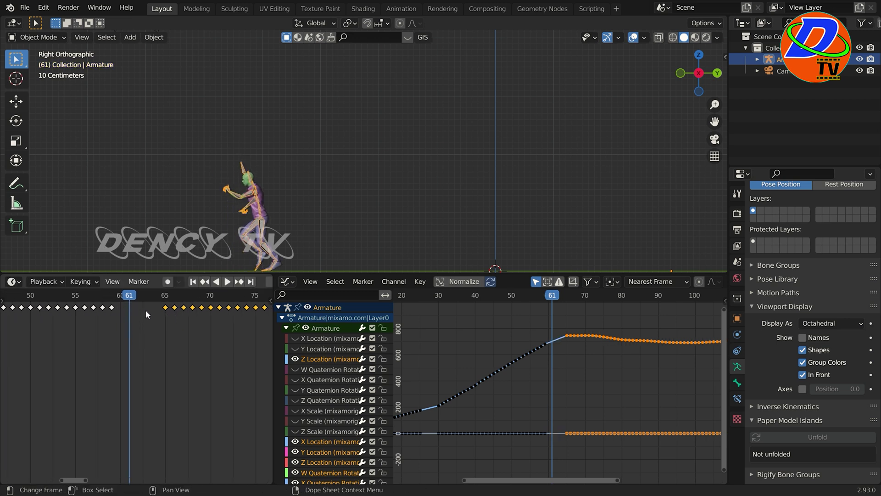
{"action": "key", "text": "space"}
{"action": "left_click", "coordinate": [114, 296]}
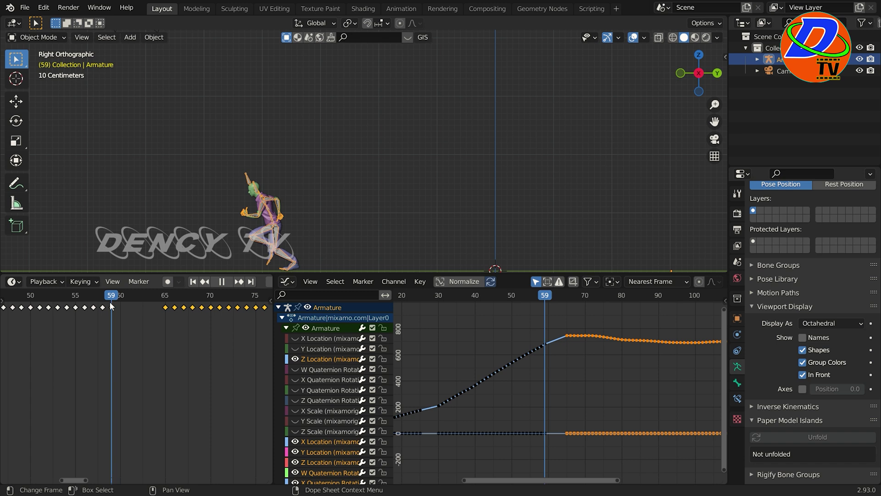
{"action": "left_click_drag", "start_coordinate": [110, 302], "coordinate": [173, 316]}
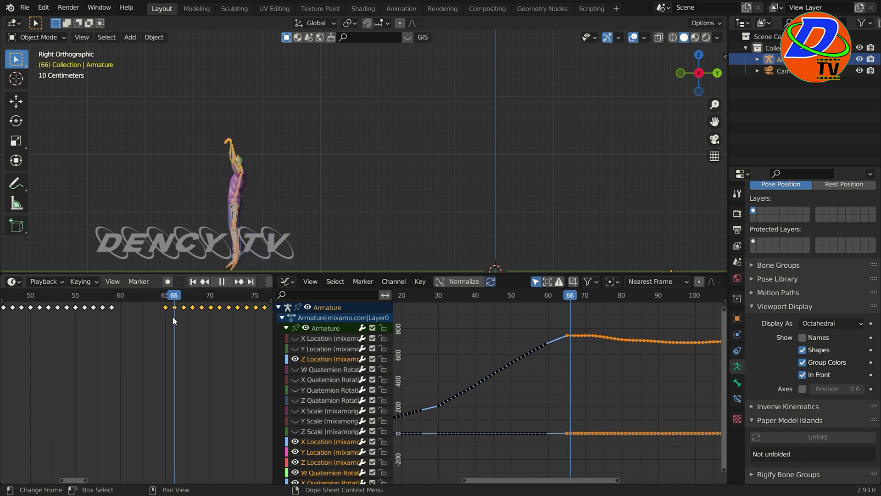
{"action": "key", "text": "space"}
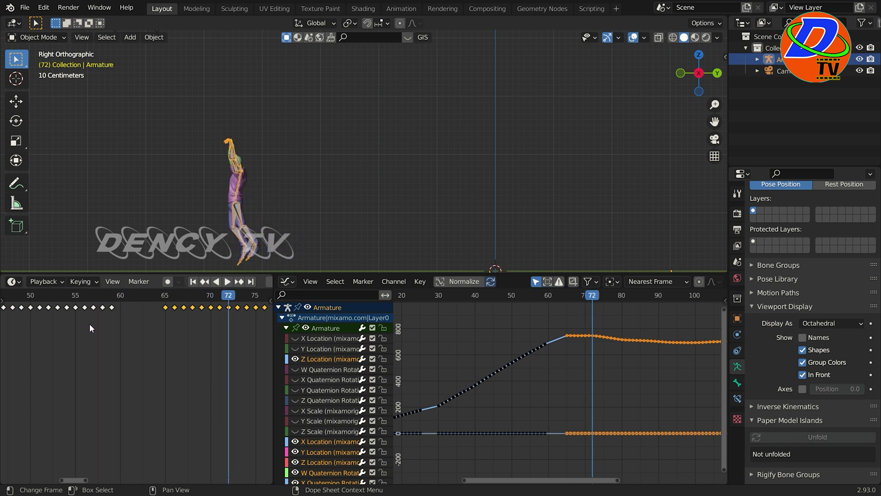
{"action": "left_click", "coordinate": [113, 296]}
{"action": "key", "text": "space"}
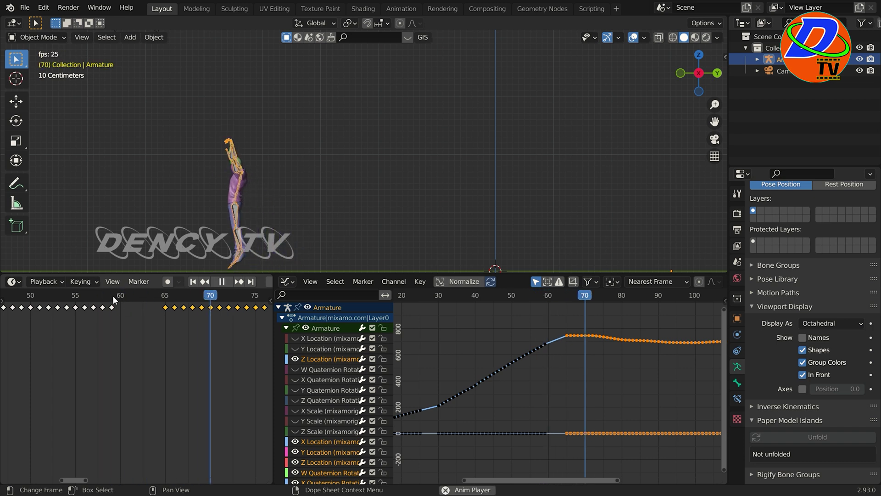
{"action": "key", "text": "space"}
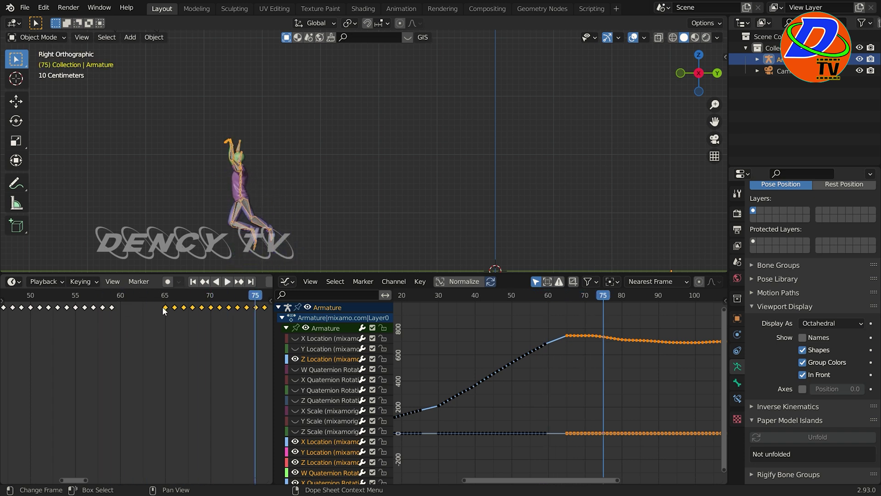
- Shift the second motion's keyframes to start at frame 70 and play back the transition from the run
{"action": "left_click_drag", "start_coordinate": [165, 311], "coordinate": [212, 327]}
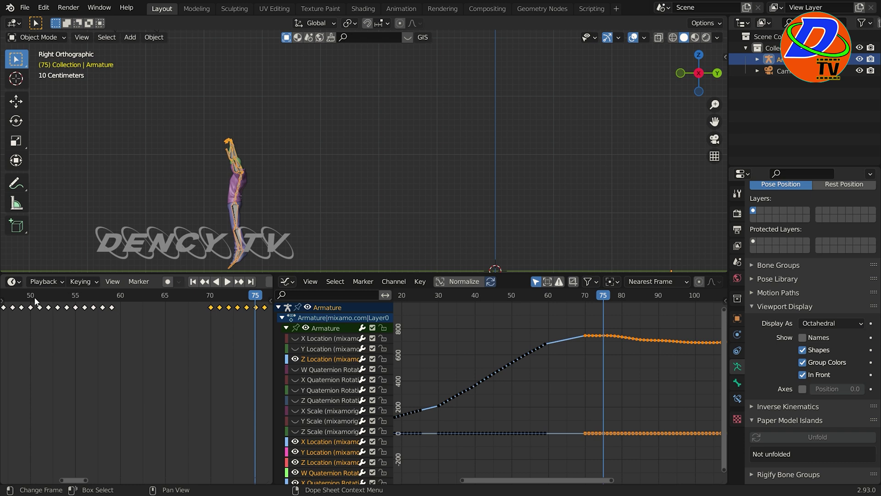
{"action": "scroll", "coordinate": [78, 335], "scroll_direction": "down", "scroll_amount": 5}
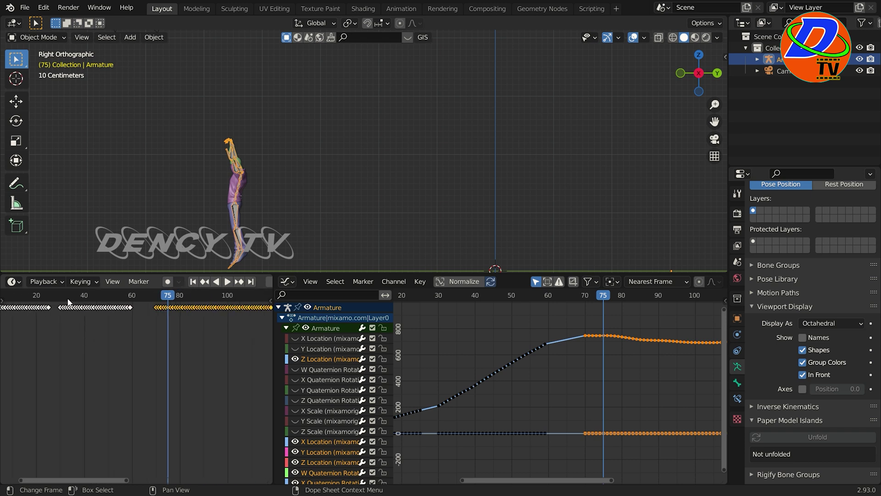
{"action": "left_click", "coordinate": [61, 298]}
{"action": "key", "text": "space"}
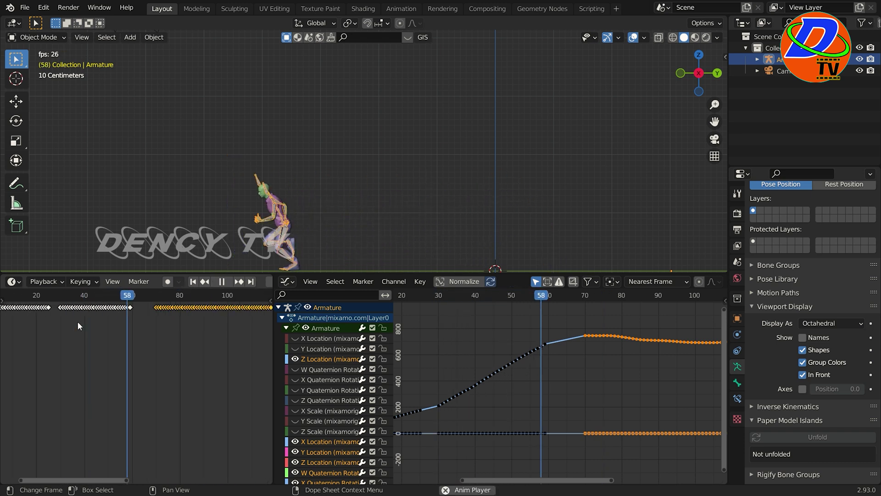
{"action": "key", "text": "space"}
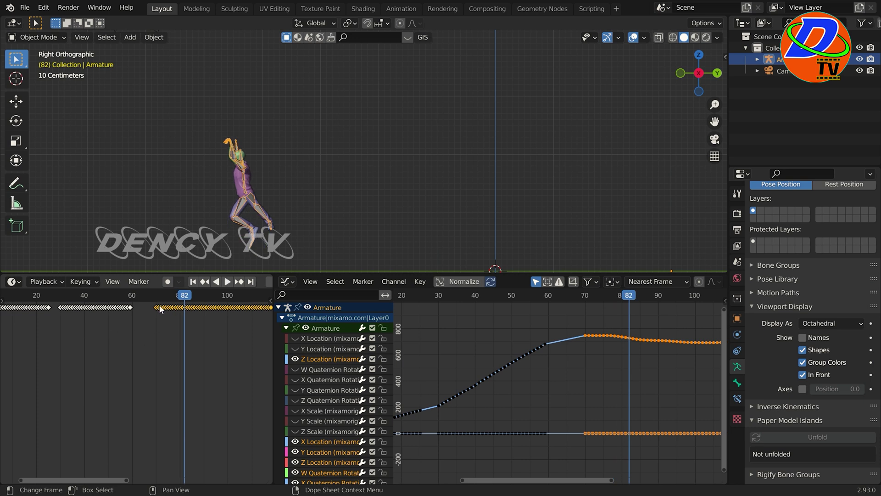
- Move the second motion's keyframes back to start at frame 66 and play the animation through to frame 161
{"action": "key", "text": "g"}
{"action": "left_click", "coordinate": [150, 312]}
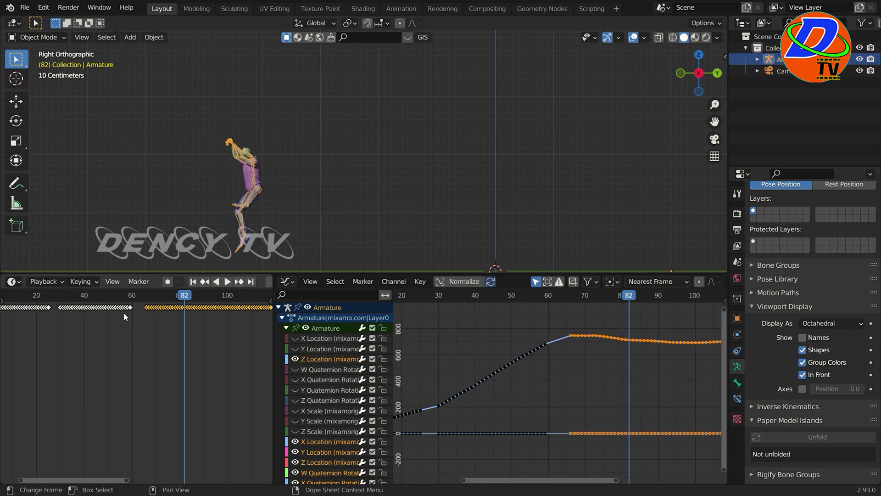
{"action": "key", "text": "space"}
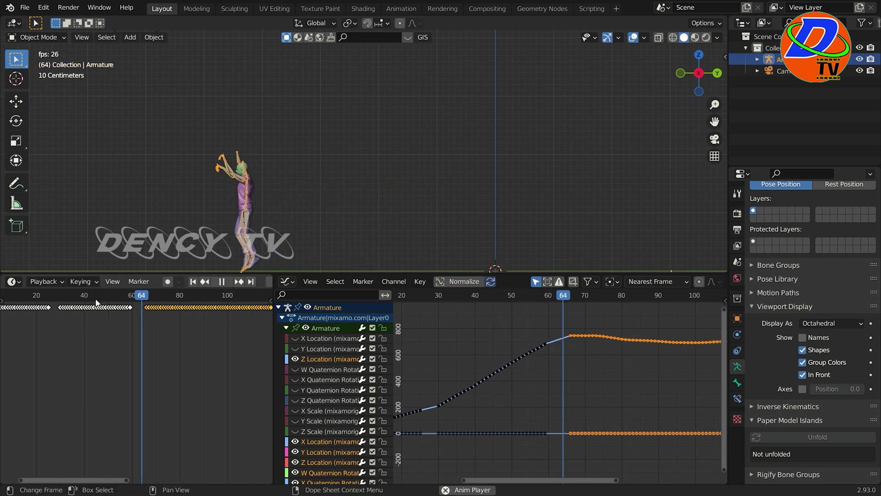
{"action": "key", "text": "space"}
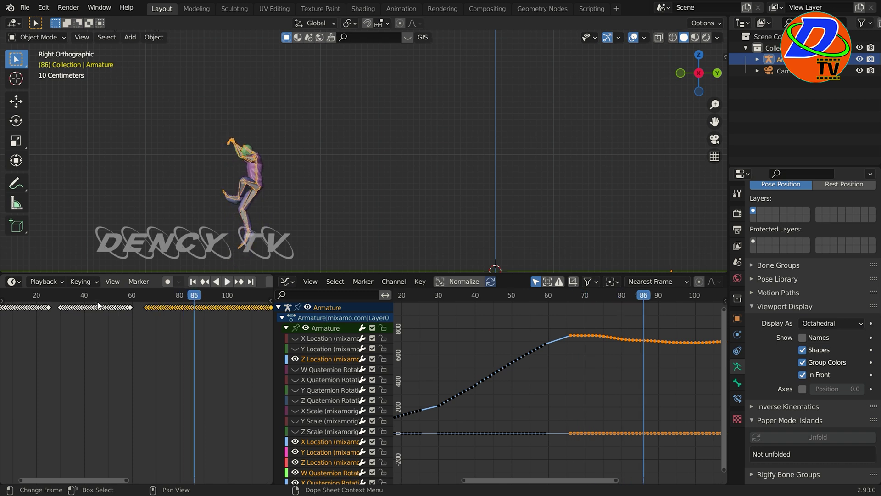
{"action": "scroll", "coordinate": [153, 344], "scroll_direction": "down", "scroll_amount": 3}
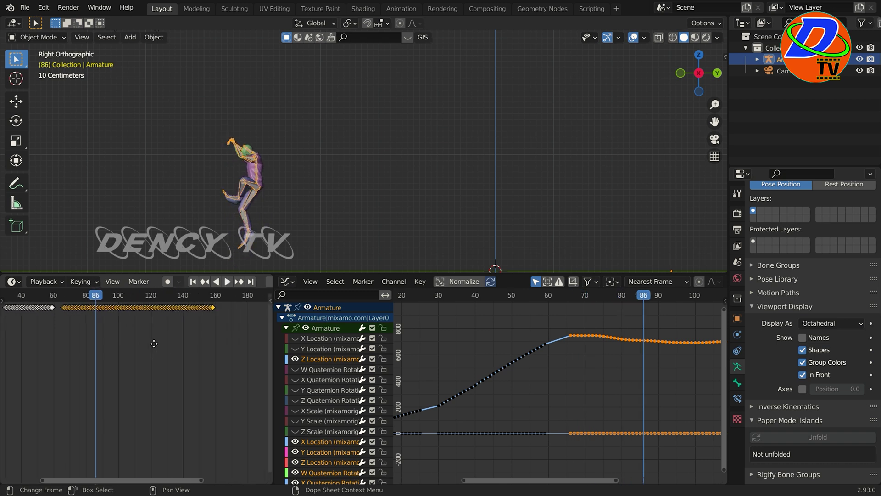
{"action": "key", "text": "space"}
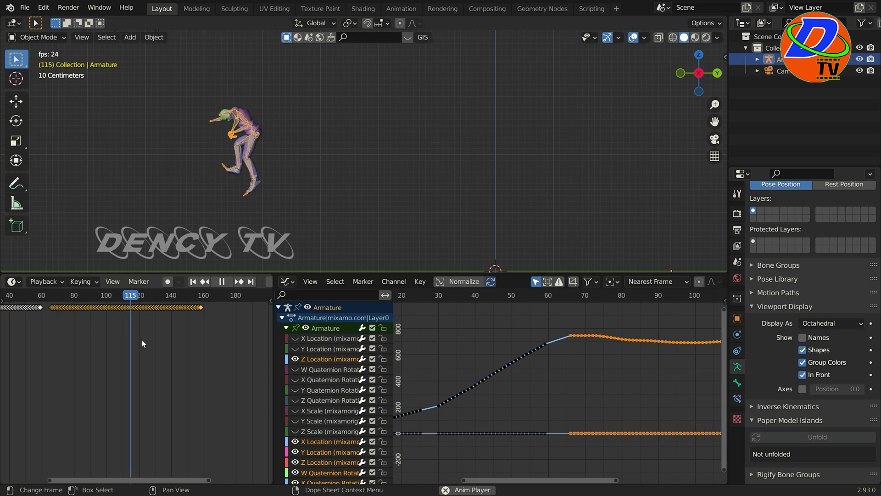
{"action": "key", "text": "space"}
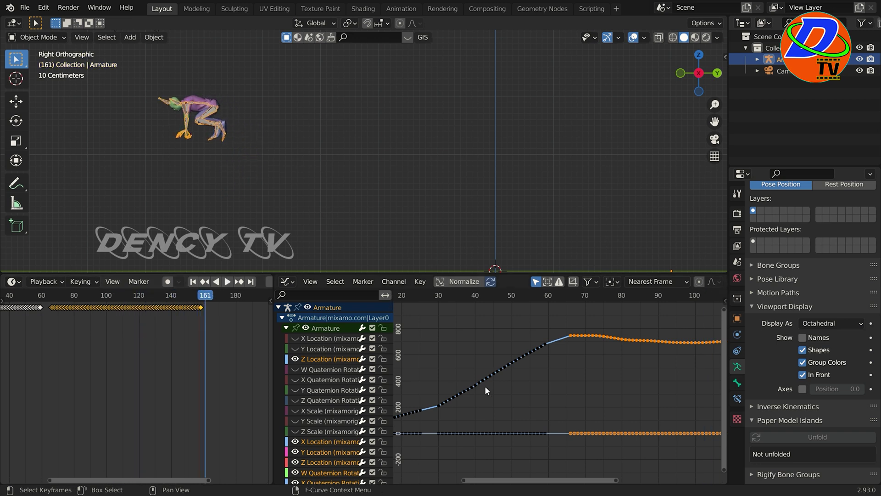
{"action": "scroll", "coordinate": [587, 396], "scroll_direction": "down", "scroll_amount": 2}
{"action": "middle_click_drag", "start_coordinate": [662, 393], "coordinate": [400, 400]}
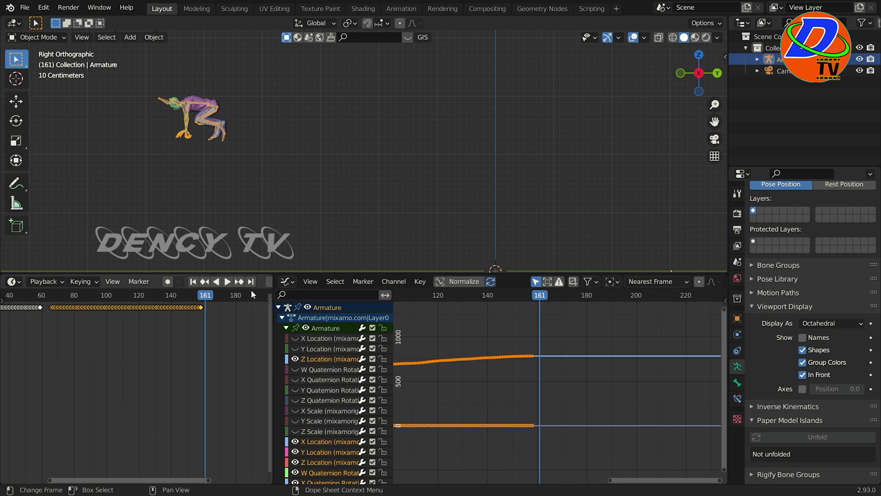
- Import the next Mixamo animation as an FBX file
{"action": "left_click", "coordinate": [25, 7]}
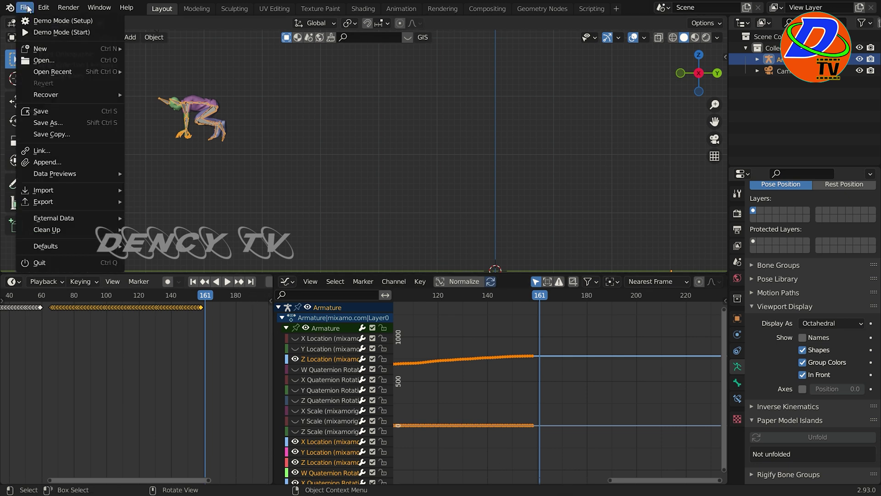
{"action": "mouse_move", "coordinate": [62, 189]}
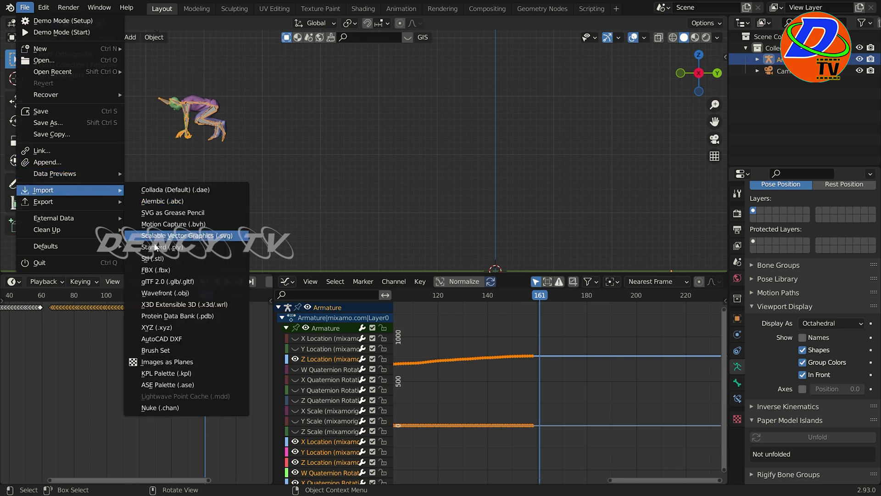
{"action": "left_click", "coordinate": [156, 270]}
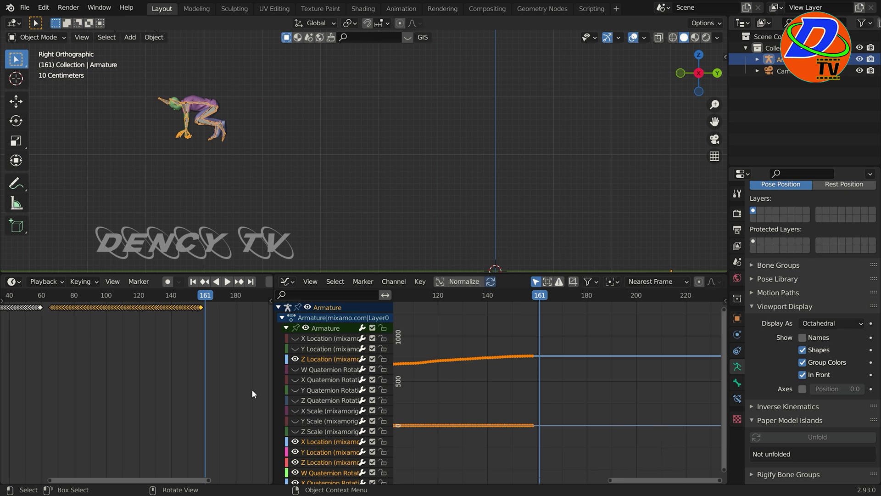
- Select the imported Armature.001 and copy all of its keyframes from the timeline
{"action": "middle_click_drag", "start_coordinate": [77, 369], "coordinate": [143, 338], "text": "ctrl"}
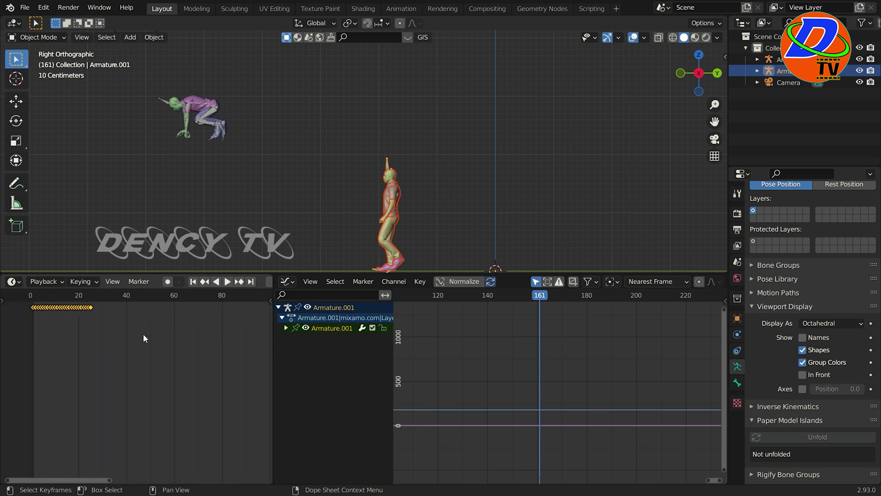
{"action": "left_click", "coordinate": [391, 168]}
{"action": "left_click_drag", "start_coordinate": [137, 345], "coordinate": [14, 301]}
{"action": "right_click", "coordinate": [76, 308]}
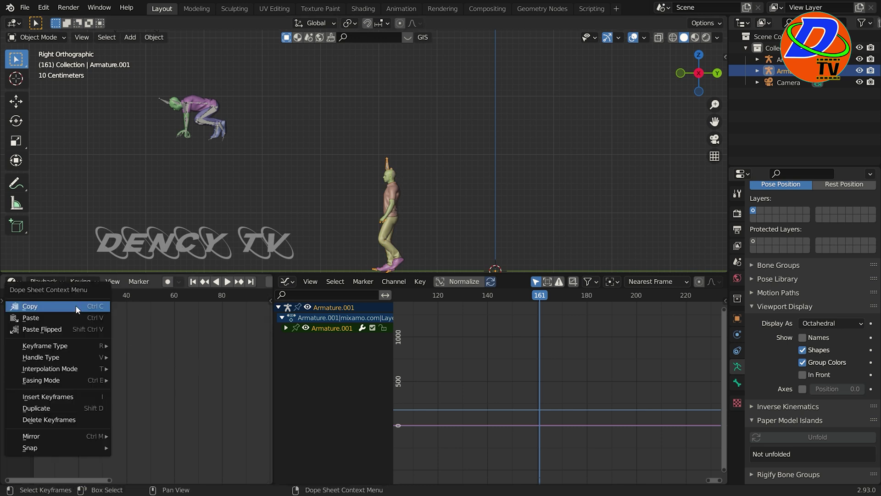
{"action": "left_click", "coordinate": [45, 307]}
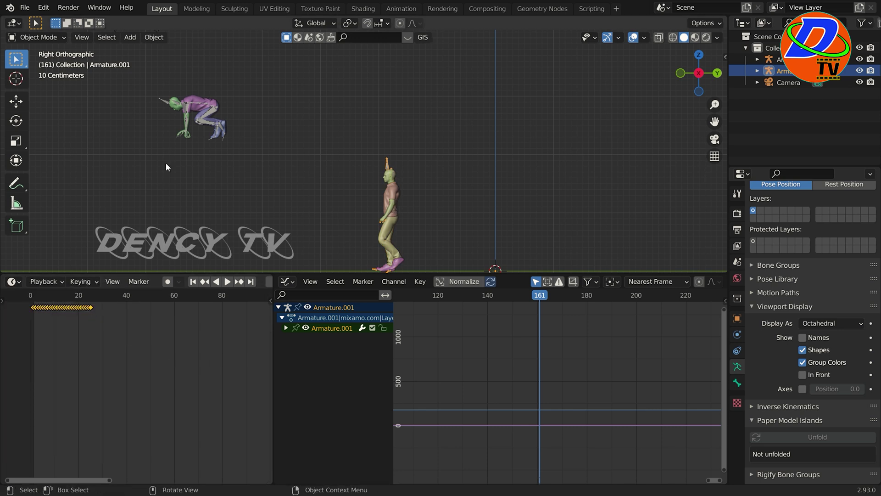
- Select the original character's armature and paste the copied keyframes at frame 161
{"action": "left_click", "coordinate": [164, 101]}
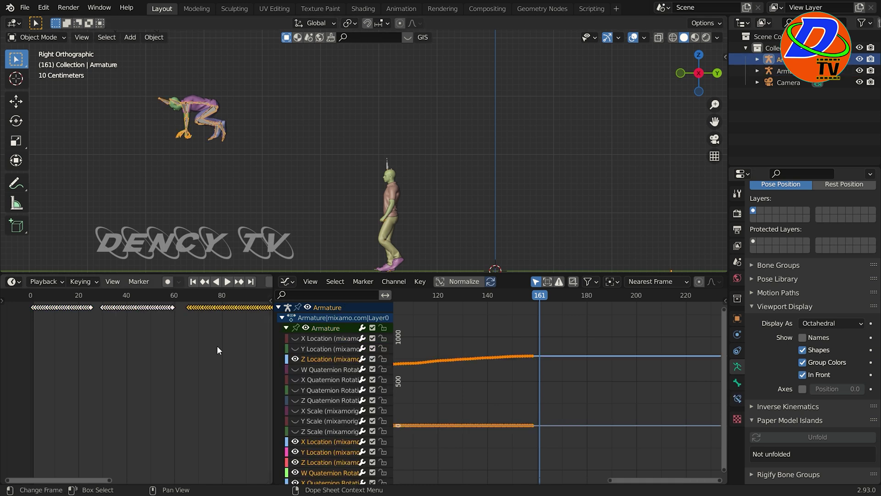
{"action": "scroll", "coordinate": [217, 346], "scroll_direction": "down", "scroll_amount": 2}
{"action": "scroll", "coordinate": [220, 346], "scroll_direction": "up", "scroll_amount": 3}
{"action": "scroll", "coordinate": [109, 339], "scroll_direction": "down", "scroll_amount": 8, "text": "ctrl"}
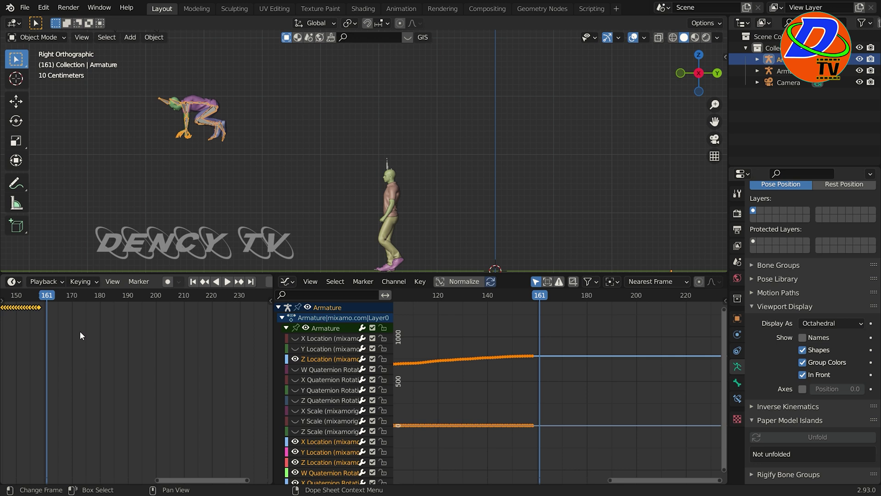
{"action": "key", "text": "ctrl+v"}
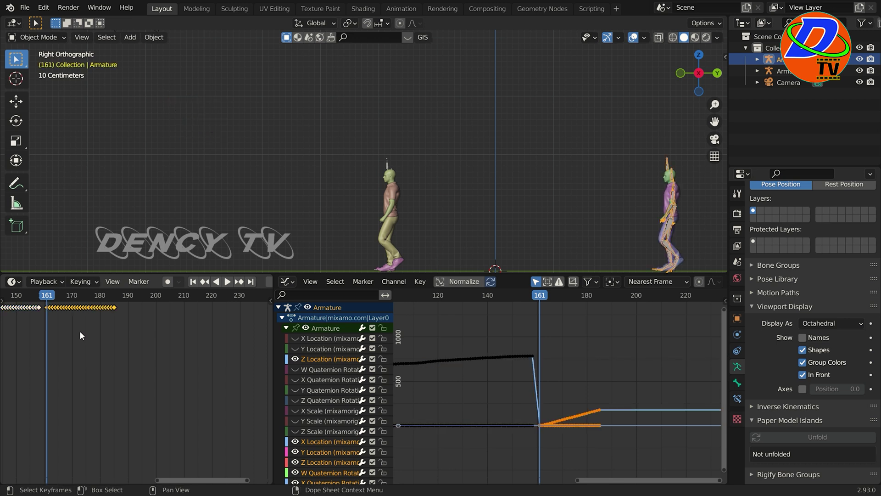
- Delete the imported Armature.001 character with its meshes and reselect the original armature
{"action": "left_click_drag", "start_coordinate": [351, 147], "coordinate": [418, 269]}
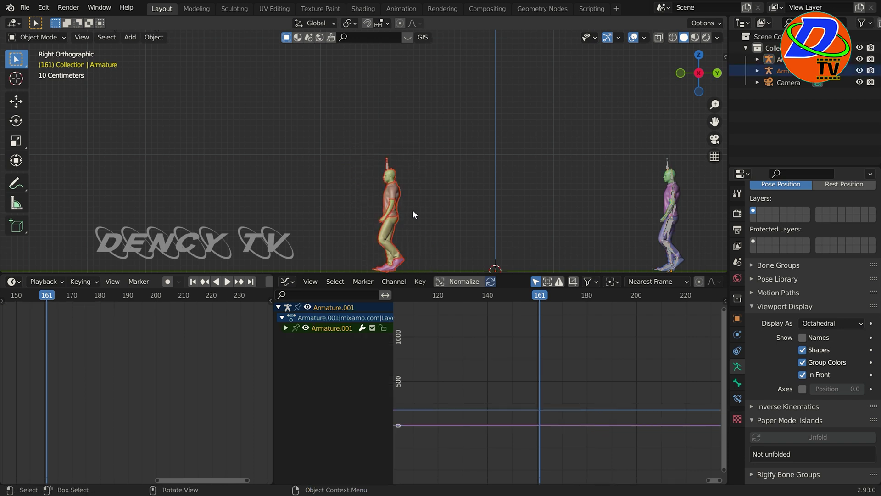
{"action": "key", "text": "Delete"}
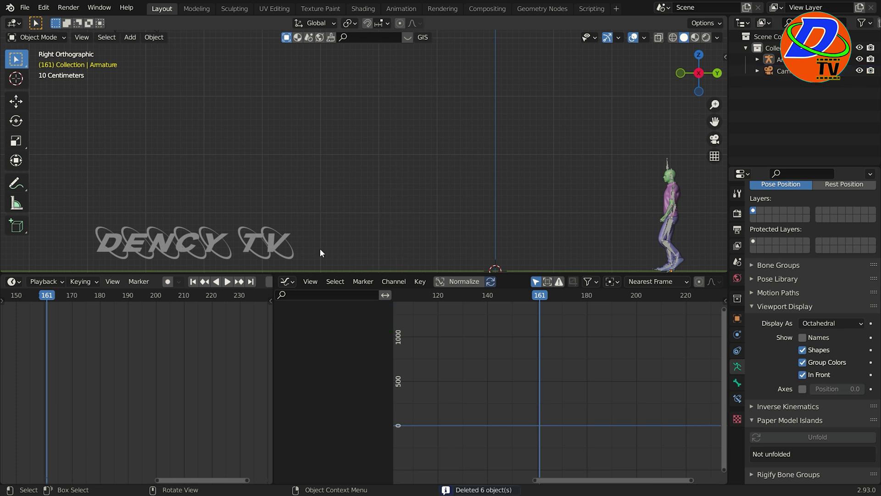
{"action": "left_click", "coordinate": [668, 168]}
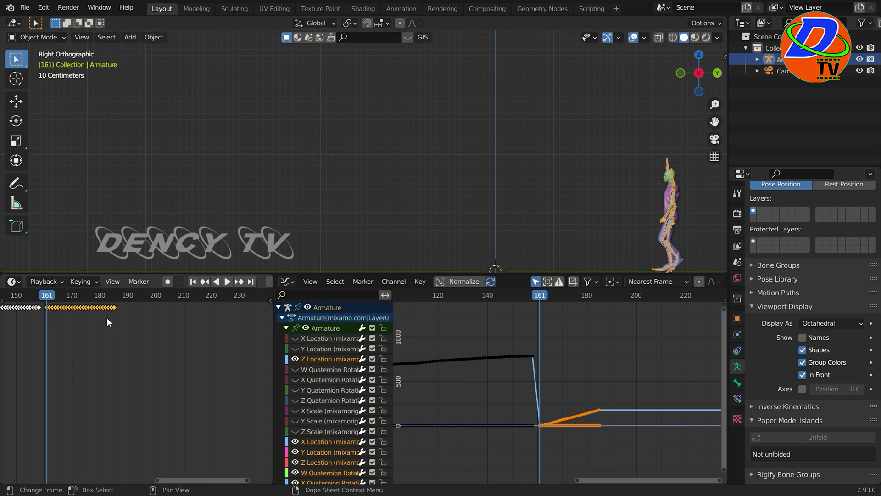
- Scrub the timeline between frames 139 and 161 to examine how the character's position changes from the second motion to the third
{"action": "scroll", "coordinate": [106, 317], "scroll_direction": "up", "scroll_amount": 2}
{"action": "middle_click_drag", "start_coordinate": [117, 334], "coordinate": [194, 360]}
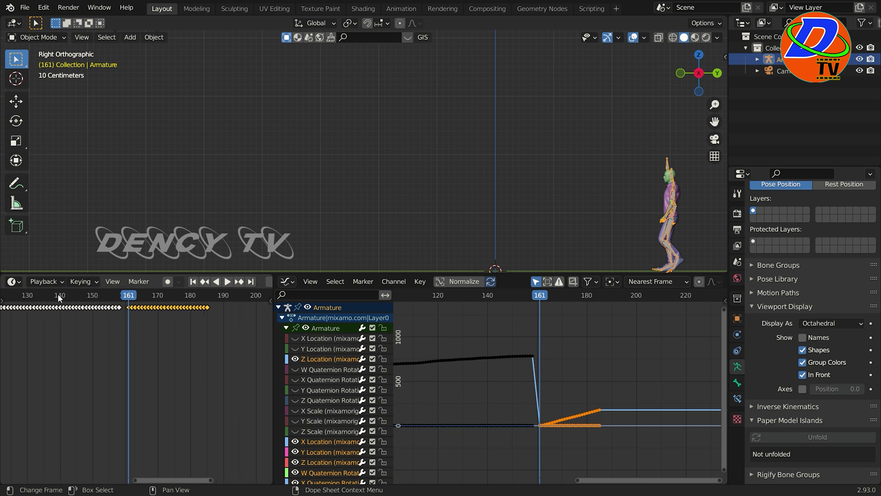
{"action": "key", "text": "space"}
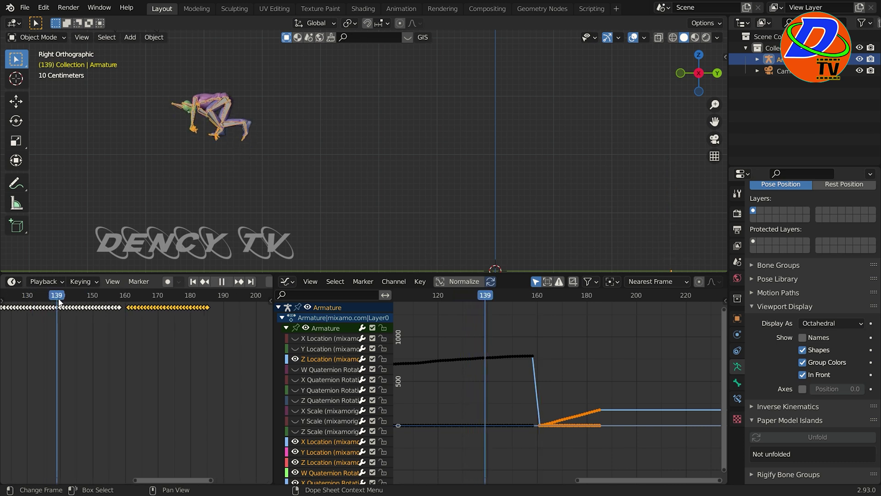
{"action": "left_click_drag", "start_coordinate": [58, 301], "coordinate": [106, 309]}
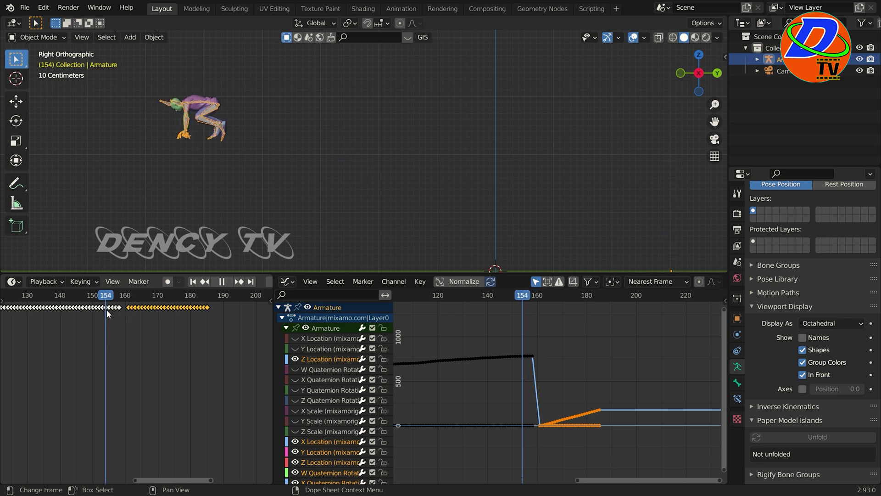
{"action": "key", "text": "space"}
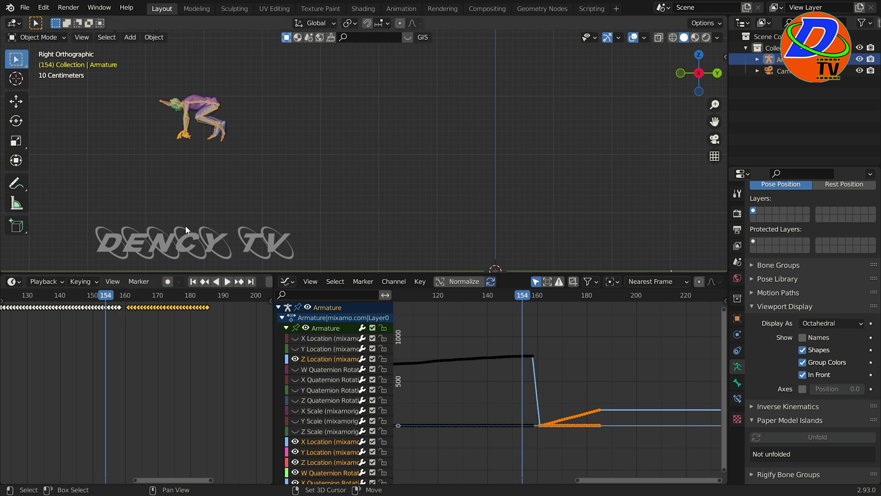
{"action": "scroll", "coordinate": [252, 55], "scroll_direction": "up", "scroll_amount": 10, "text": "shift"}
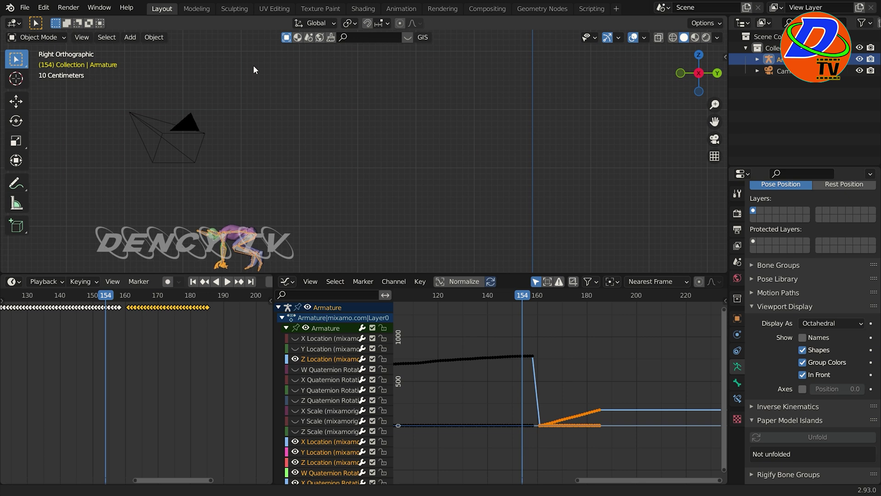
{"action": "scroll", "coordinate": [254, 65], "scroll_direction": "up", "scroll_amount": 2, "text": "shift"}
{"action": "scroll", "coordinate": [277, 145], "scroll_direction": "up", "scroll_amount": 6}
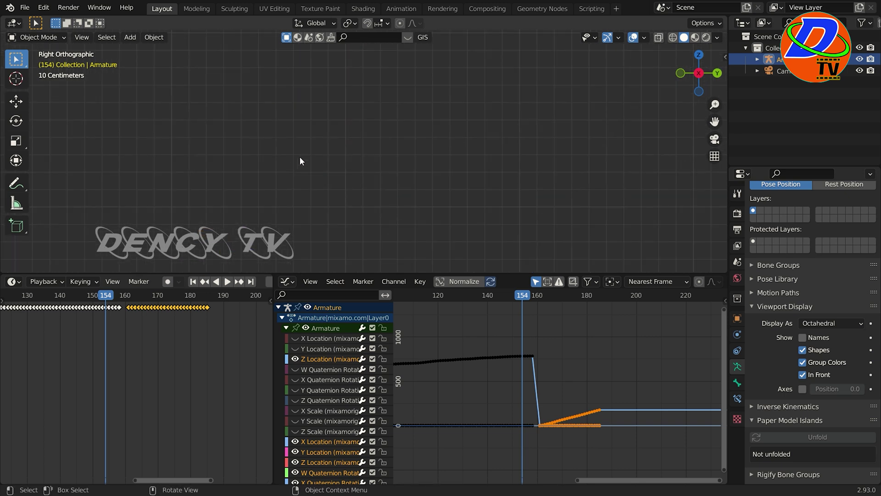
{"action": "middle_click_drag", "start_coordinate": [243, 206], "coordinate": [481, 229], "text": "shift"}
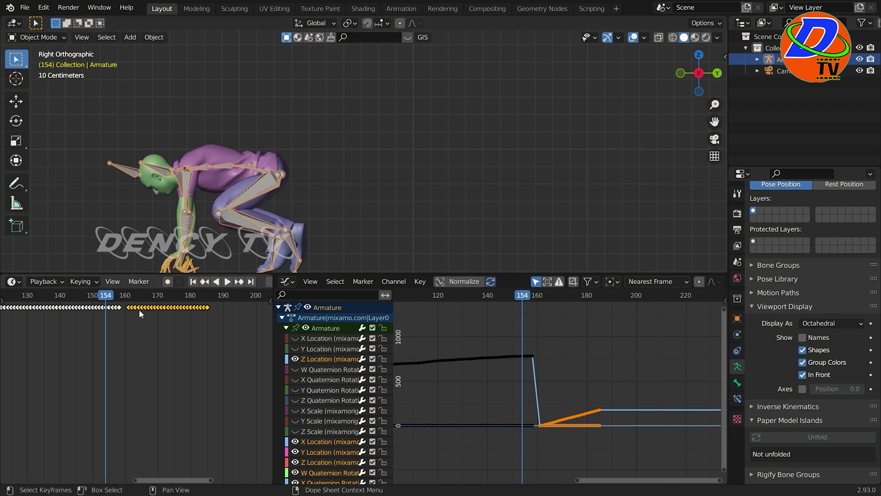
{"action": "key", "text": "space"}
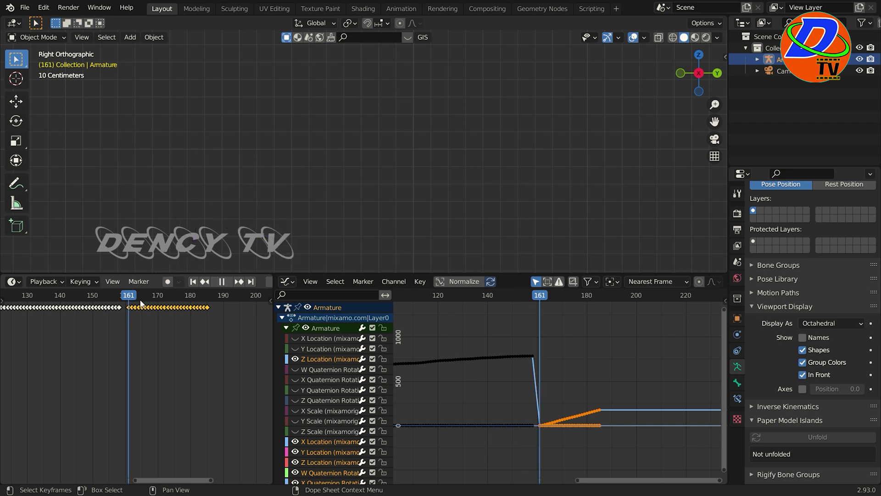
{"action": "key", "text": "space"}
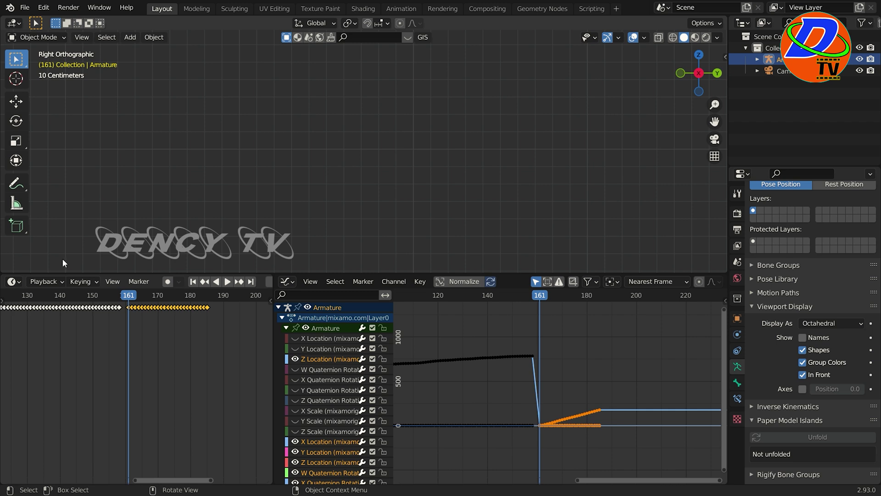
- At frame 155, switch the armature to Pose Mode and select the Hips bone
{"action": "left_click", "coordinate": [110, 296]}
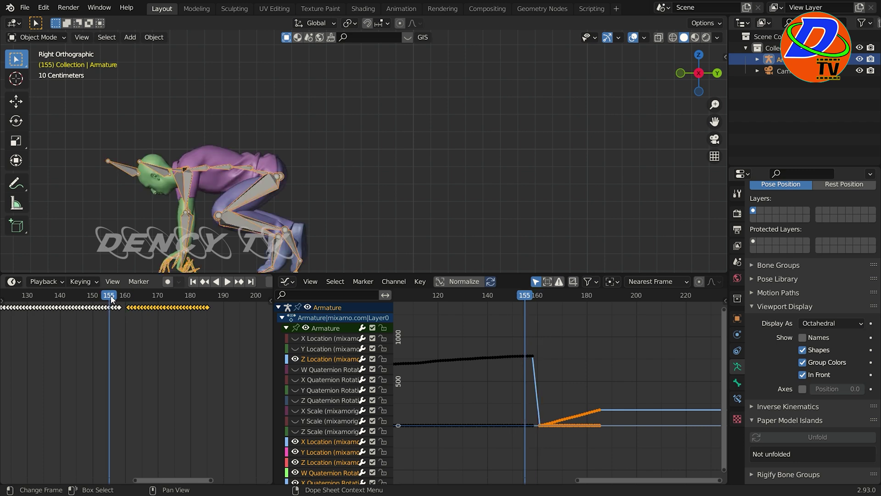
{"action": "left_click", "coordinate": [36, 37]}
{"action": "left_click", "coordinate": [38, 76]}
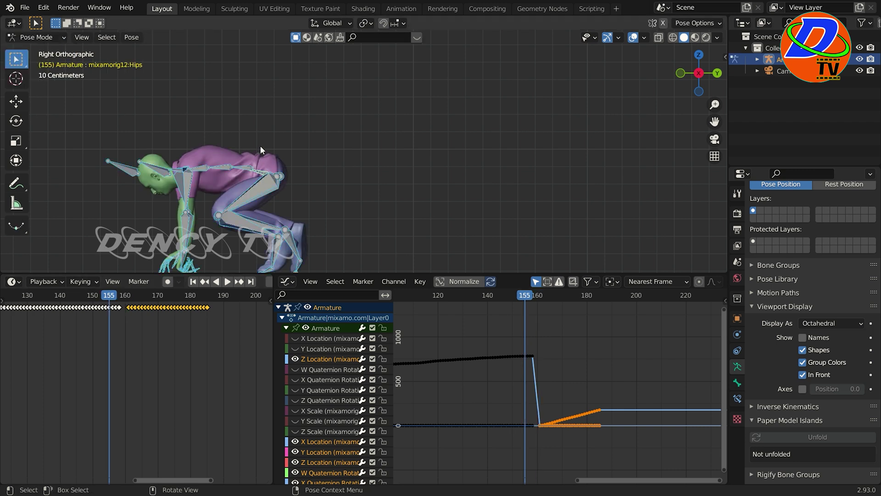
{"action": "left_click", "coordinate": [259, 175]}
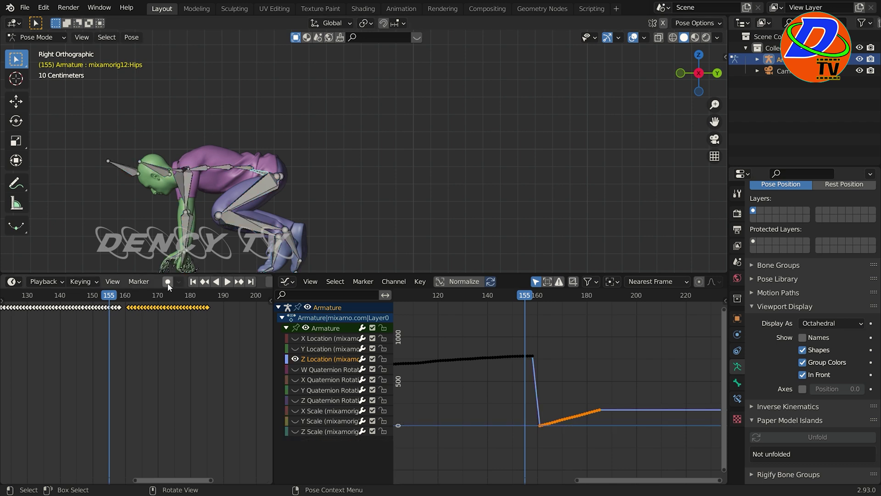
- At frame 161, raise the third motion's Hips Z Location keyframes by about 814 to line up with the second motion's curve
{"action": "left_click", "coordinate": [130, 299]}
{"action": "key", "text": "space"}
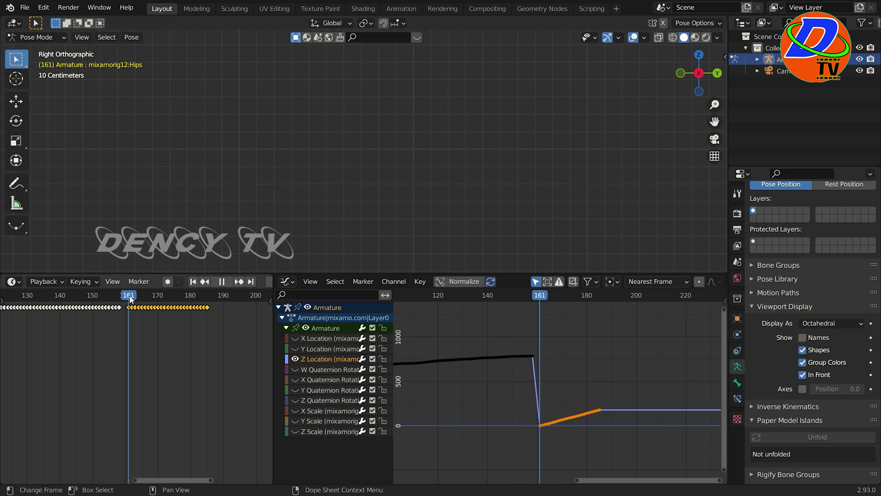
{"action": "key", "text": "space"}
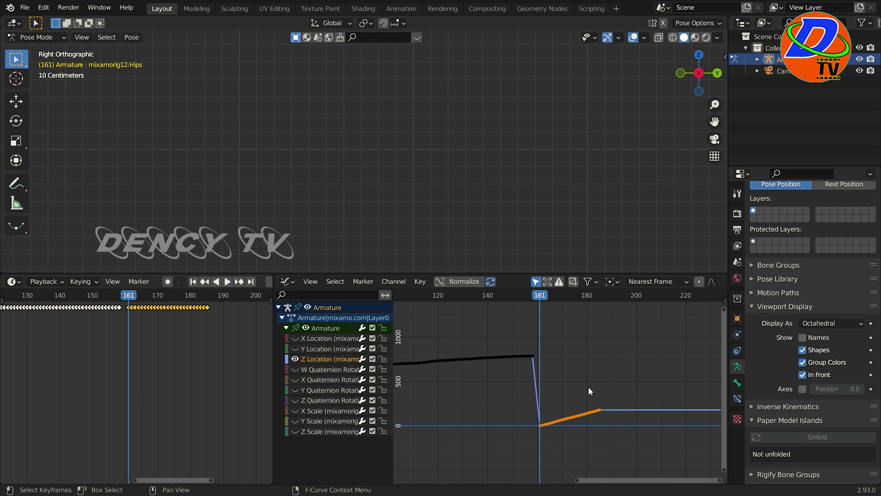
{"action": "key", "text": "g"}
{"action": "key", "text": "y"}
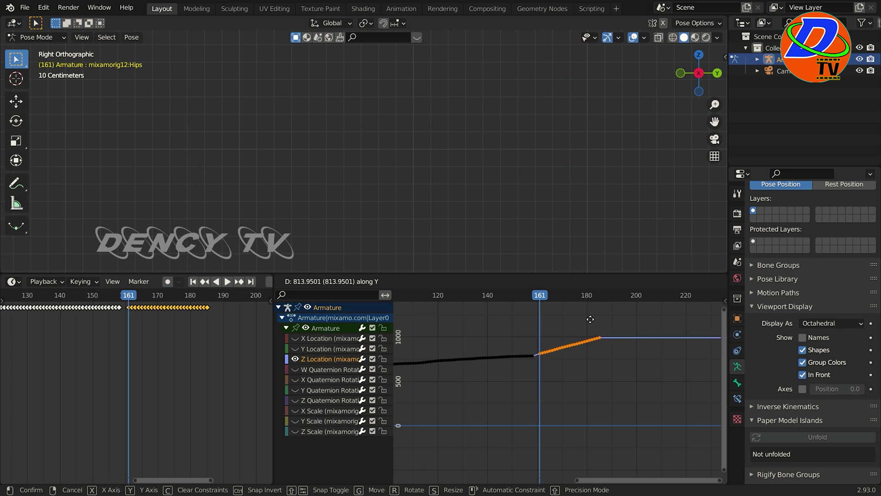
{"action": "left_click", "coordinate": [590, 320]}
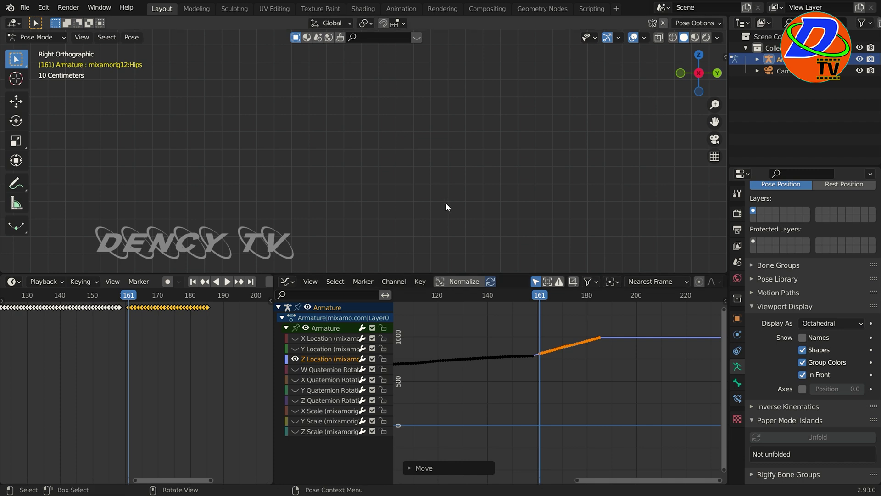
{"action": "scroll", "coordinate": [446, 204], "scroll_direction": "down", "scroll_amount": 5}
{"action": "middle_click_drag", "start_coordinate": [446, 204], "coordinate": [426, 63], "text": "shift"}
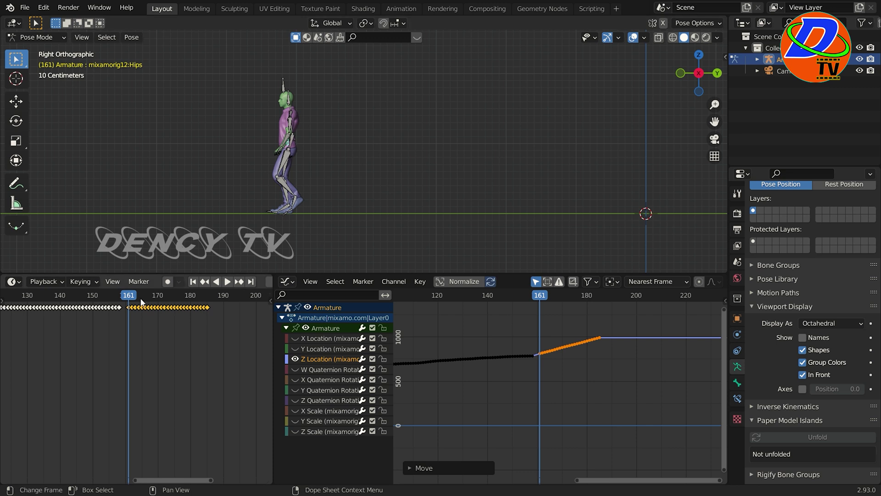
{"action": "mouse_move", "coordinate": [125, 296]}
{"action": "left_mouse_down"}
{"action": "mouse_move", "coordinate": [109, 296]}
{"action": "mouse_move", "coordinate": [135, 297]}
{"action": "mouse_move", "coordinate": [116, 299]}
{"action": "mouse_move", "coordinate": [130, 303]}
{"action": "left_mouse_up"}
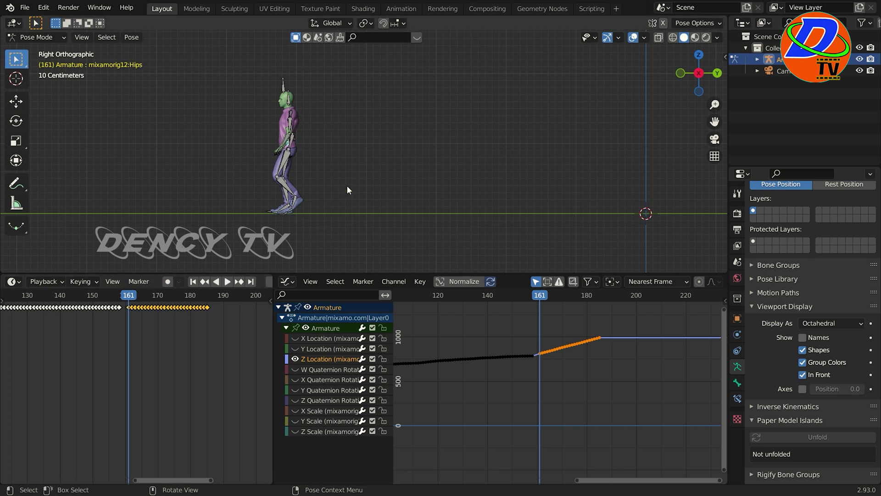
- Show only the Hips Y Location curve and raise the third motion's keyframes to about the level of the second motion's end
{"action": "middle_click_drag", "start_coordinate": [402, 145], "coordinate": [423, 181], "text": "shift"}
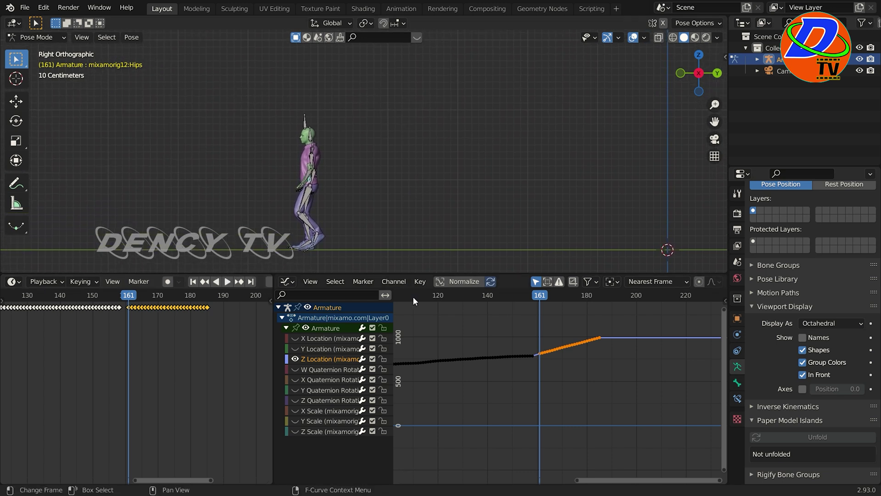
{"action": "left_click", "coordinate": [295, 349]}
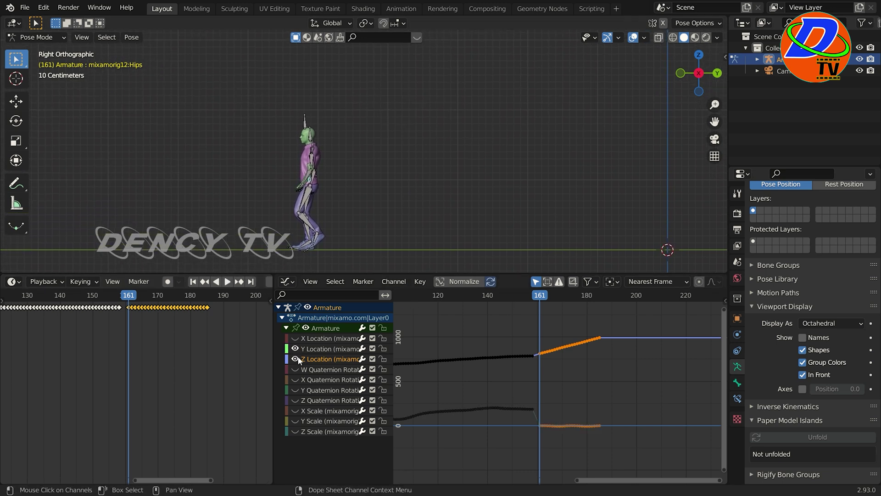
{"action": "left_click", "coordinate": [295, 359]}
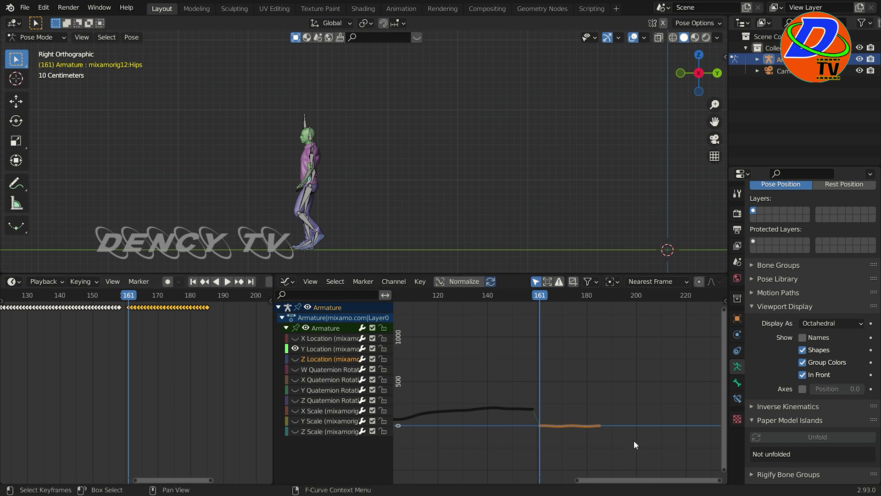
{"action": "left_click_drag", "start_coordinate": [625, 443], "coordinate": [536, 424]}
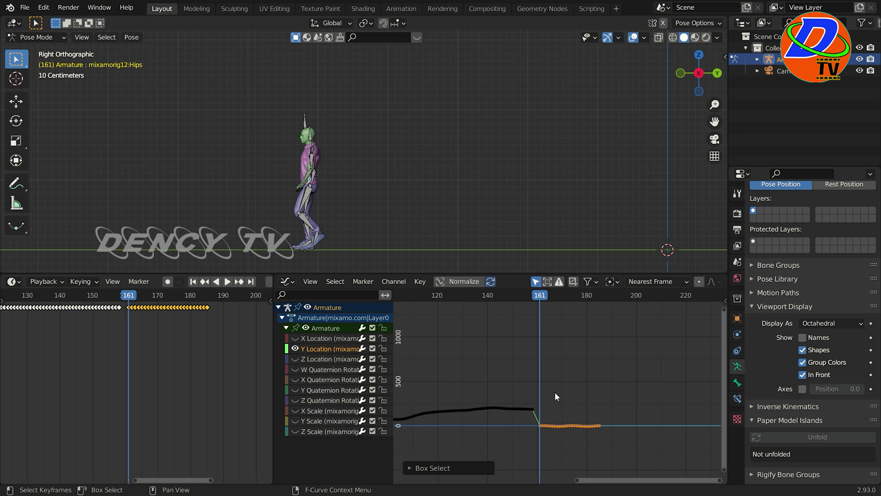
{"action": "key", "text": "g"}
{"action": "key", "text": "y"}
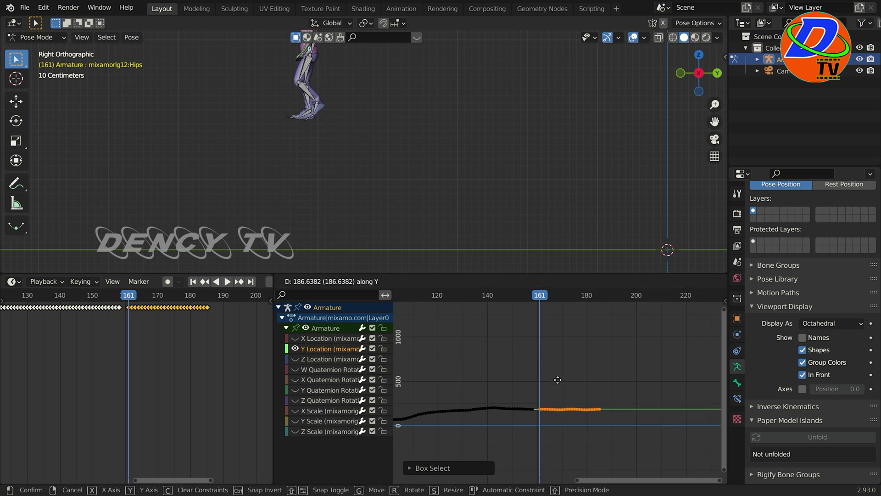
{"action": "left_click", "coordinate": [558, 378]}
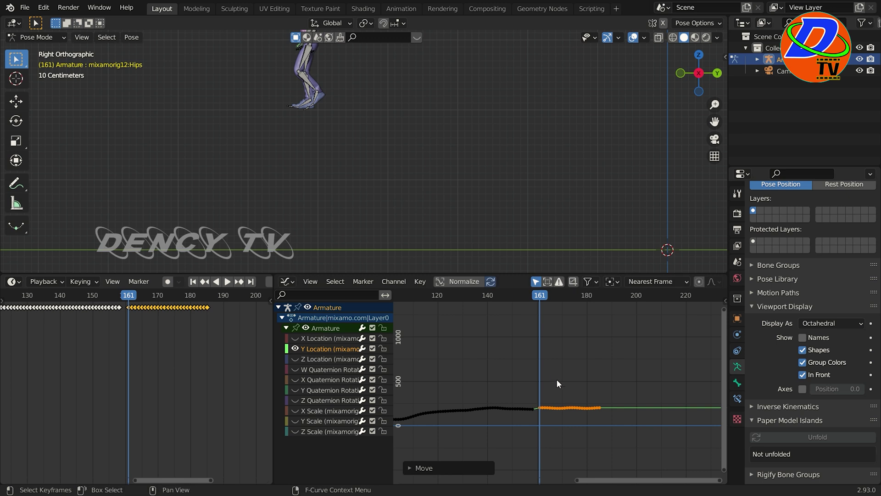
- Lower the third motion's Y Location keyframes by about 17.7 to align them with the second motion's last keyframe
{"action": "scroll", "coordinate": [569, 384], "scroll_direction": "up", "scroll_amount": 5}
{"action": "middle_click_drag", "start_coordinate": [608, 361], "coordinate": [615, 339]}
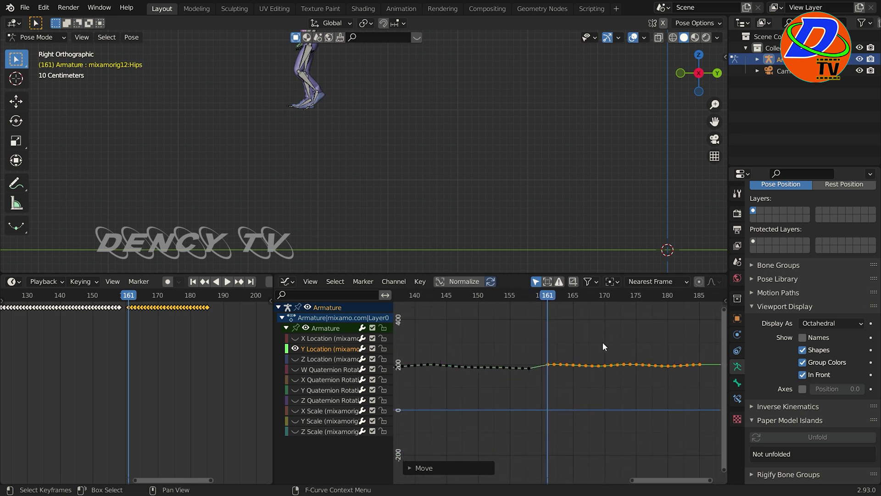
{"action": "scroll", "coordinate": [602, 343], "scroll_direction": "up", "scroll_amount": 10}
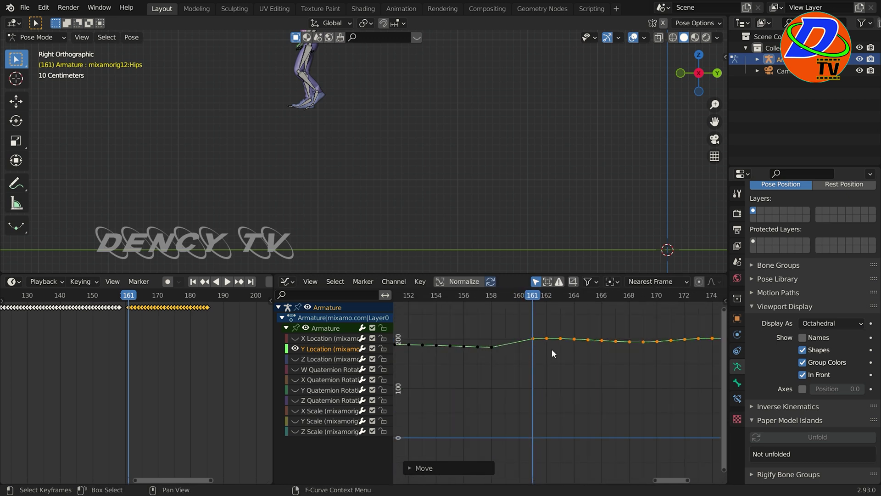
{"action": "key", "text": "g"}
{"action": "key", "text": "y"}
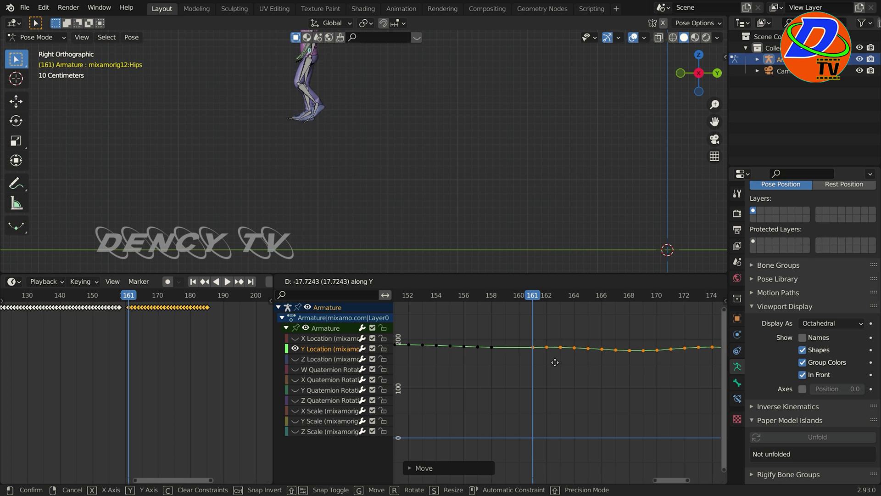
{"action": "left_click", "coordinate": [556, 362]}
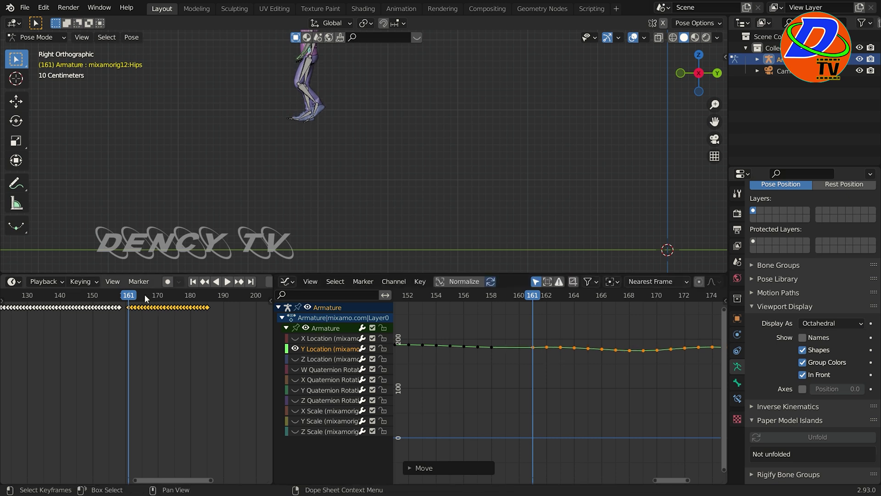
- Compare the character's foot height at frames 158 and 161 in a close-up side view of the feet
{"action": "left_click_drag", "start_coordinate": [129, 299], "coordinate": [123, 302]}
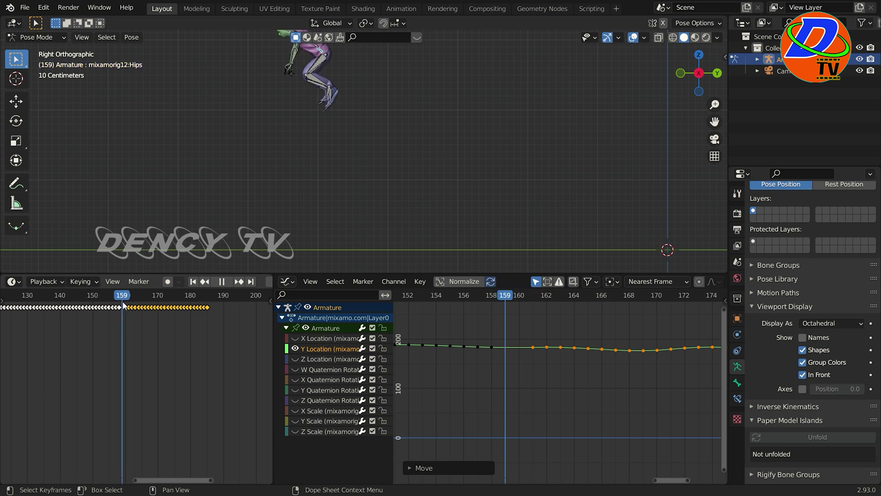
{"action": "left_click_drag", "start_coordinate": [122, 303], "coordinate": [119, 312]}
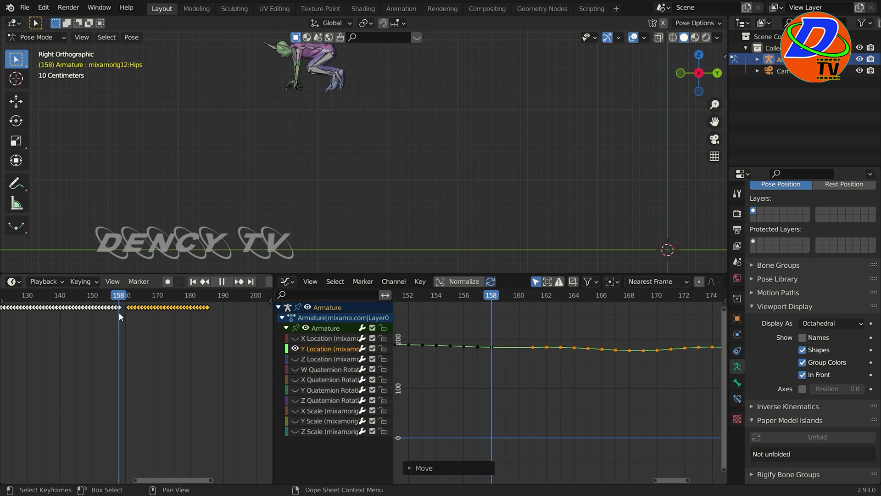
{"action": "scroll", "coordinate": [420, 165], "scroll_direction": "up", "scroll_amount": 4}
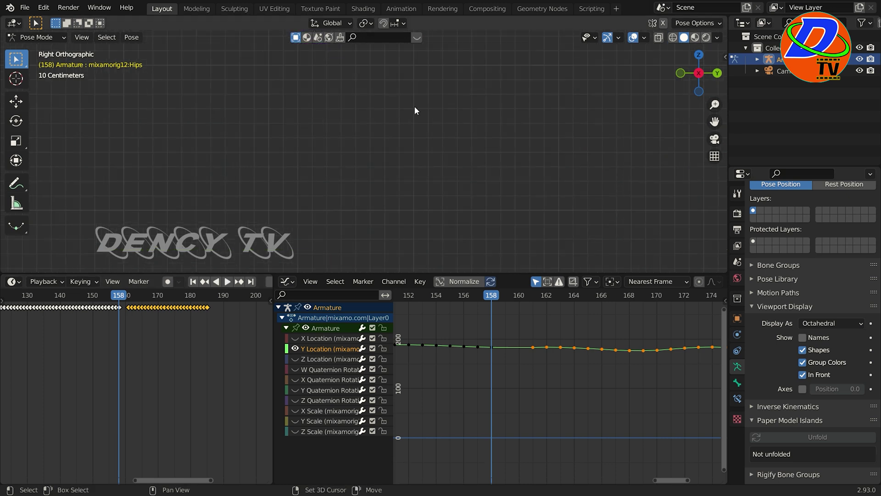
{"action": "middle_click_drag", "start_coordinate": [414, 99], "coordinate": [473, 234], "text": "shift"}
{"action": "scroll", "coordinate": [472, 230], "scroll_direction": "up", "scroll_amount": 6}
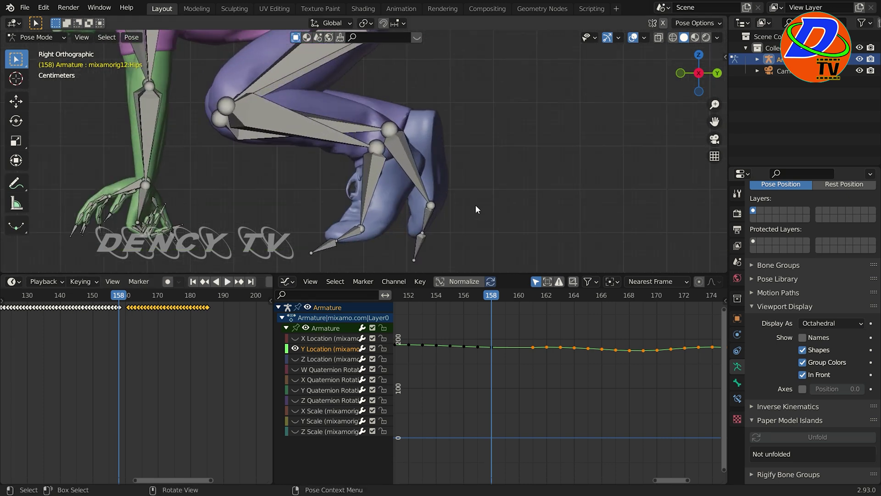
{"action": "middle_click_drag", "start_coordinate": [475, 205], "coordinate": [548, 238], "text": "shift"}
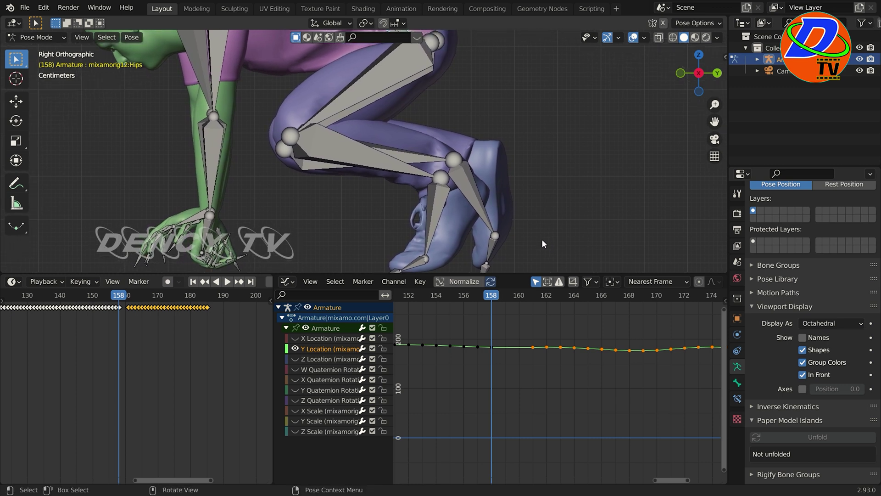
{"action": "scroll", "coordinate": [542, 361], "scroll_direction": "up", "scroll_amount": 2}
{"action": "middle_click_drag", "start_coordinate": [542, 360], "coordinate": [573, 389]}
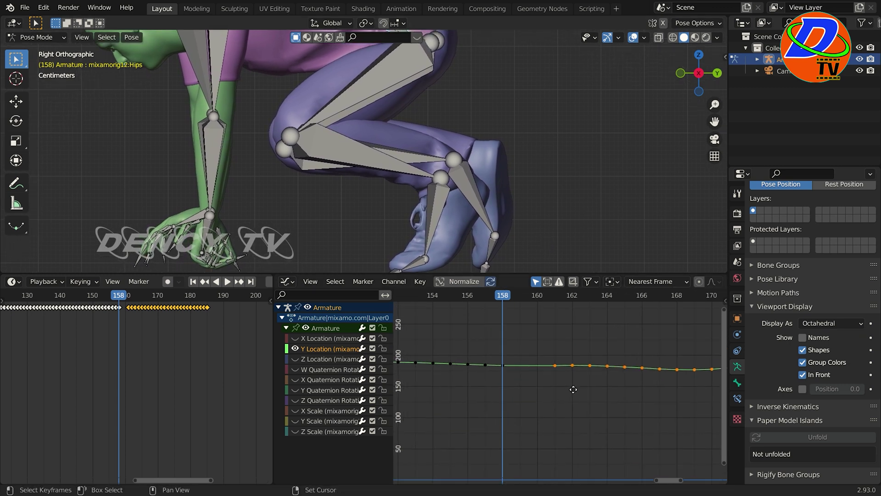
{"action": "left_click_drag", "start_coordinate": [508, 297], "coordinate": [555, 317]}
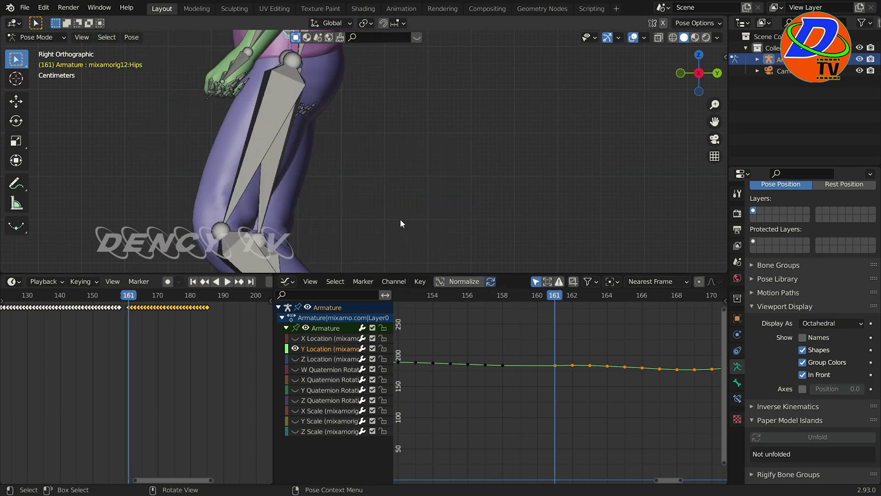
{"action": "key", "text": "g"}
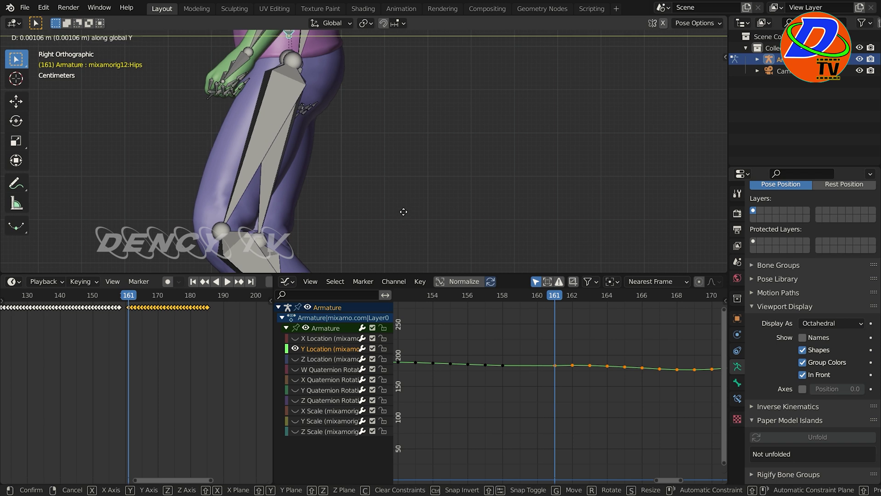
{"action": "left_click", "coordinate": [400, 203]}
{"action": "key", "text": "ctrl+z"}
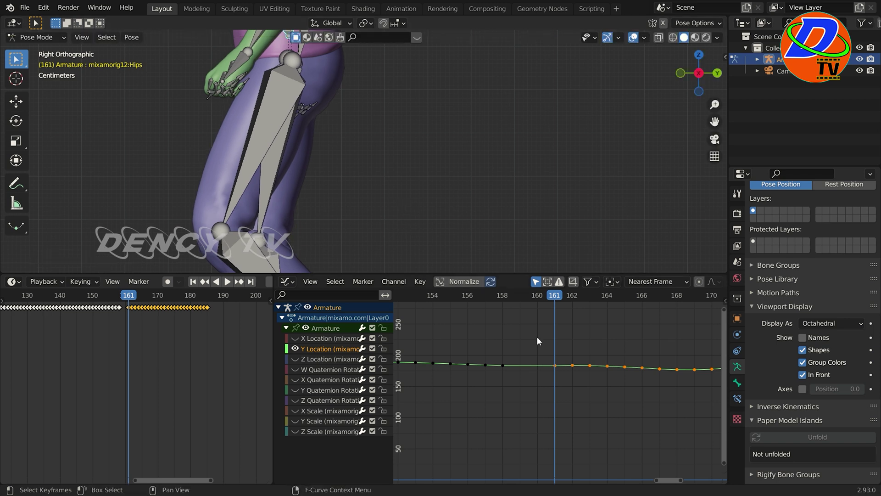
- Raise the third motion's Hips Y Location keyframes by about 44.3 to match the foot height of the second motion's end
{"action": "key", "text": "g"}
{"action": "key", "text": "y"}
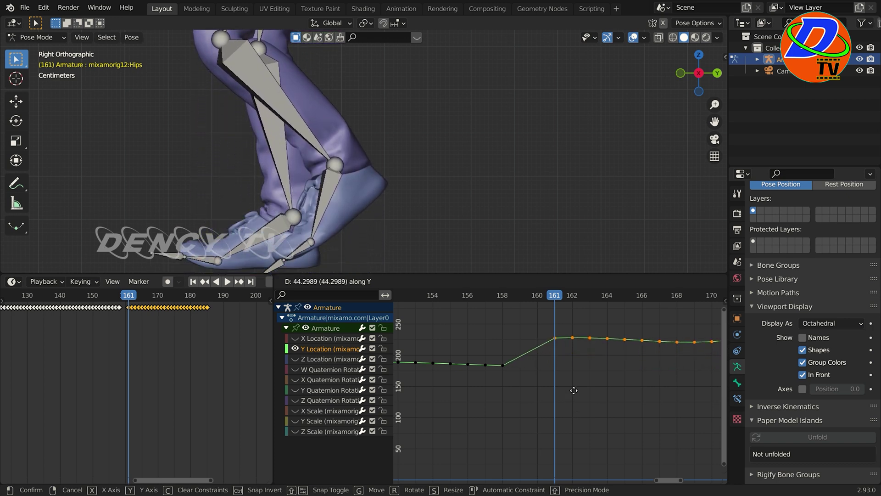
{"action": "left_click", "coordinate": [573, 390]}
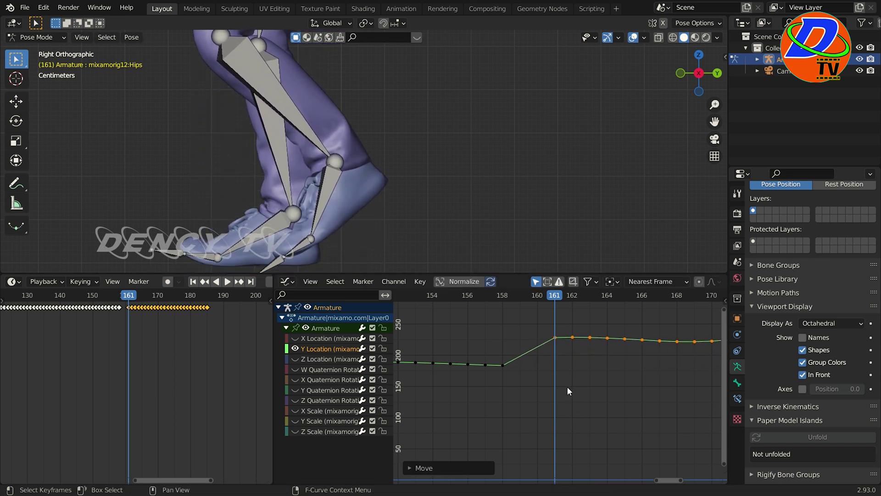
- Scrub between frames 158 and 164 and play the transition to check that the feet stay level
{"action": "left_click_drag", "start_coordinate": [552, 298], "coordinate": [506, 310]}
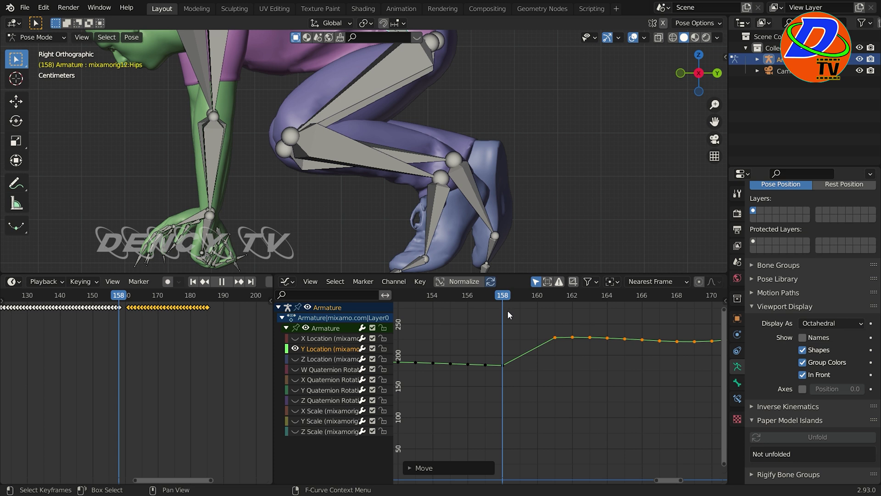
{"action": "left_click_drag", "start_coordinate": [508, 310], "coordinate": [612, 346]}
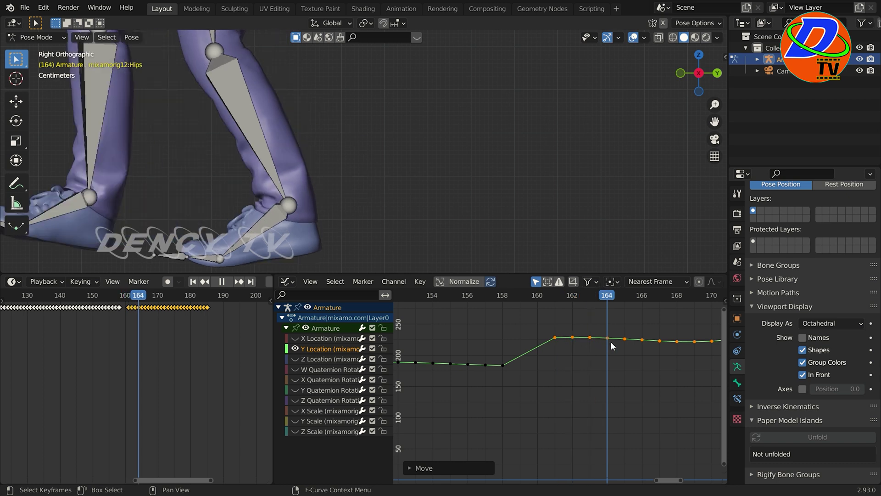
{"action": "scroll", "coordinate": [285, 205], "scroll_direction": "down", "scroll_amount": 8}
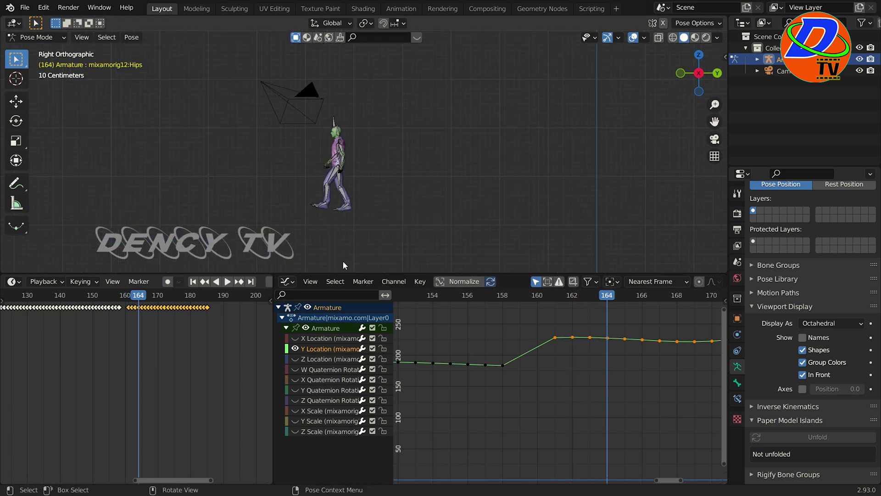
{"action": "left_click", "coordinate": [82, 300]}
{"action": "key", "text": "space"}
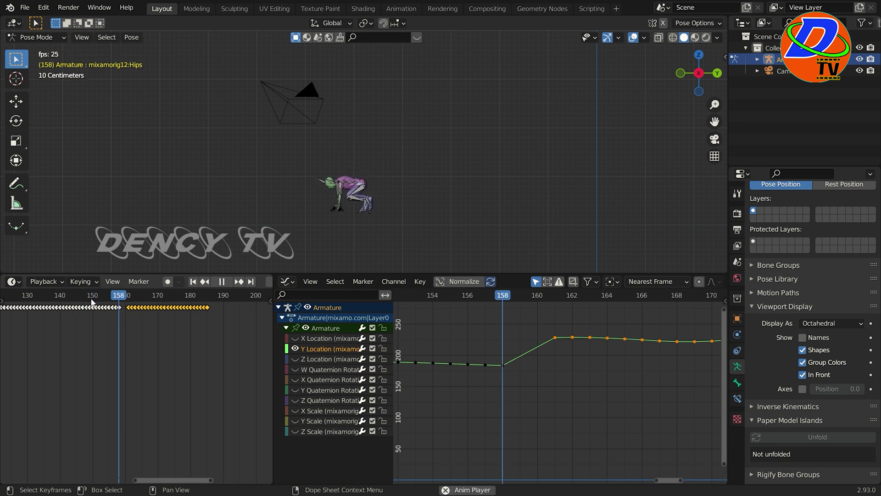
{"action": "key", "text": "space"}
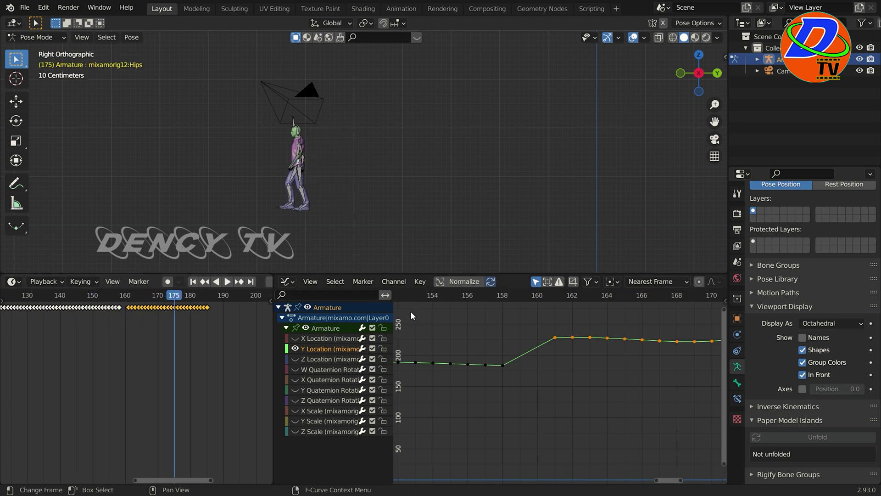
- Select all bones, return to Object Mode and shift the third motion's keyframes five frames later to start at frame 166
{"action": "key", "text": "a"}
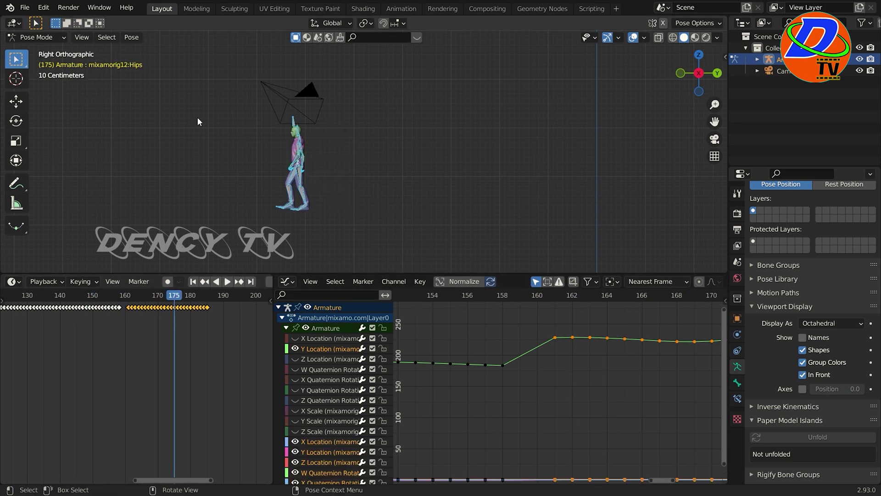
{"action": "left_click", "coordinate": [41, 37]}
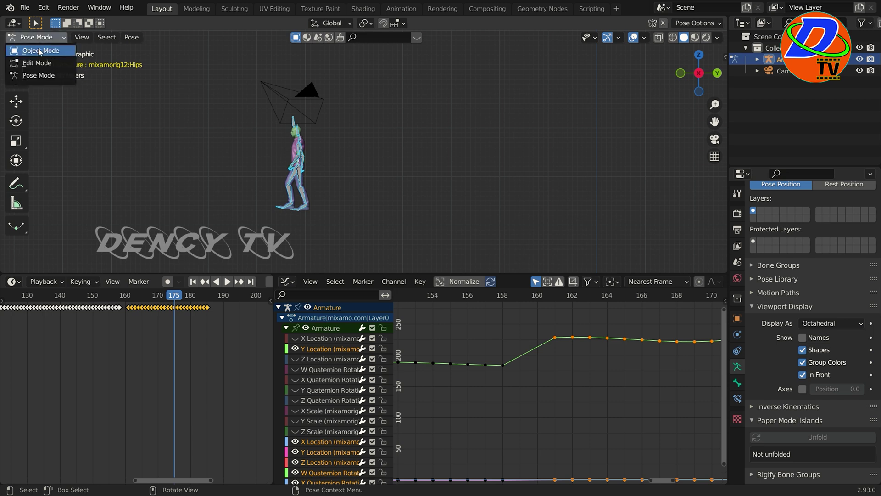
{"action": "left_click", "coordinate": [40, 51]}
{"action": "scroll", "coordinate": [339, 218], "scroll_direction": "up", "scroll_amount": 2}
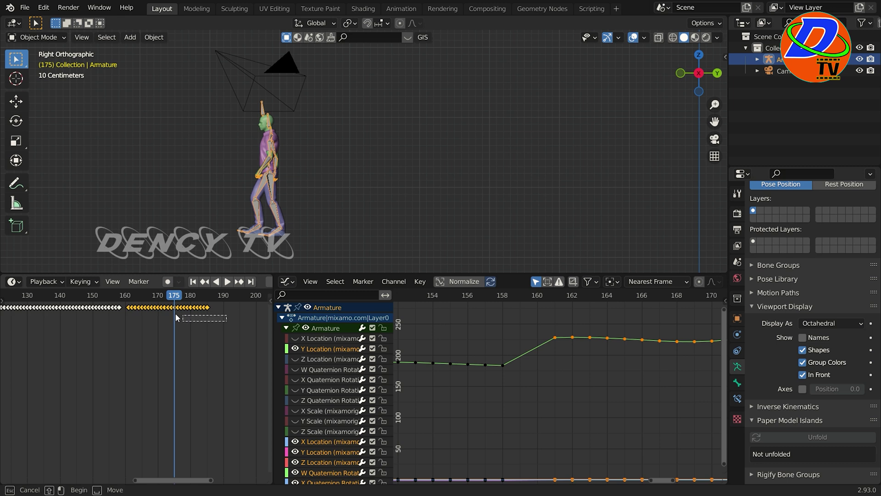
{"action": "left_click_drag", "start_coordinate": [126, 308], "coordinate": [127, 309]}
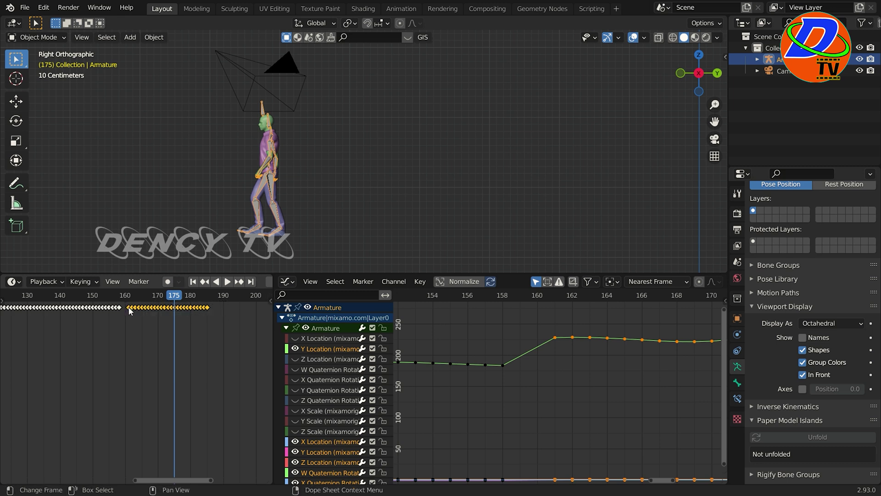
{"action": "key", "text": "g"}
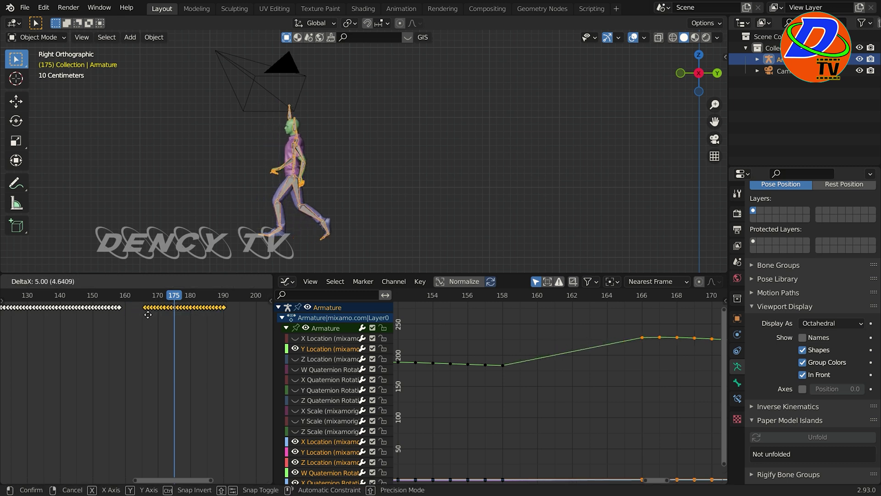
{"action": "left_click", "coordinate": [148, 315]}
- Play the transition into the third motion twice from about frame 140
{"action": "left_click", "coordinate": [105, 297]}
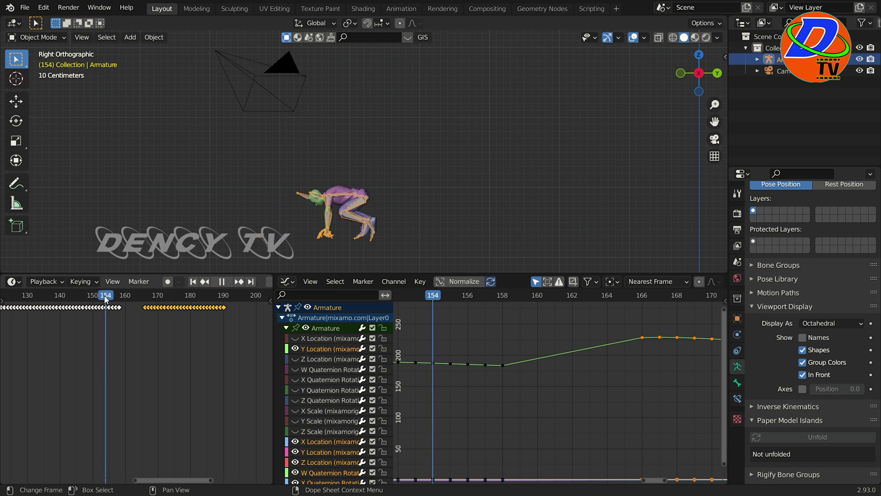
{"action": "left_click", "coordinate": [58, 297]}
{"action": "key", "text": "space"}
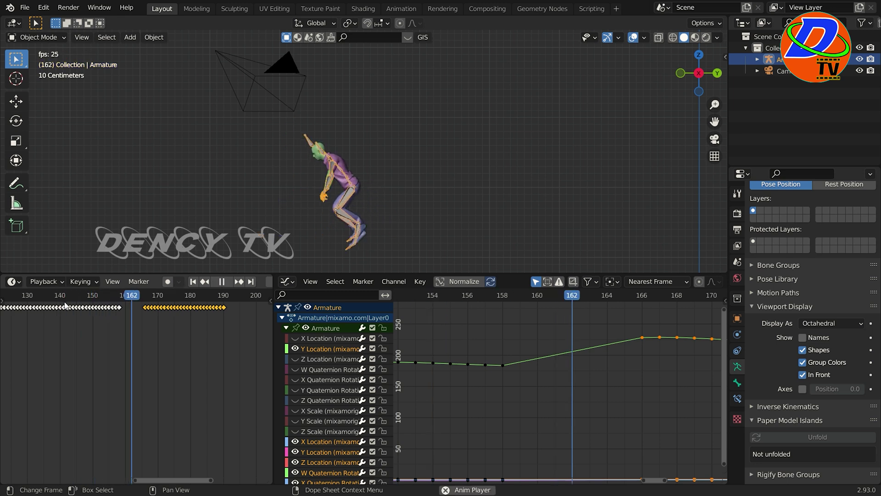
{"action": "key", "text": "space"}
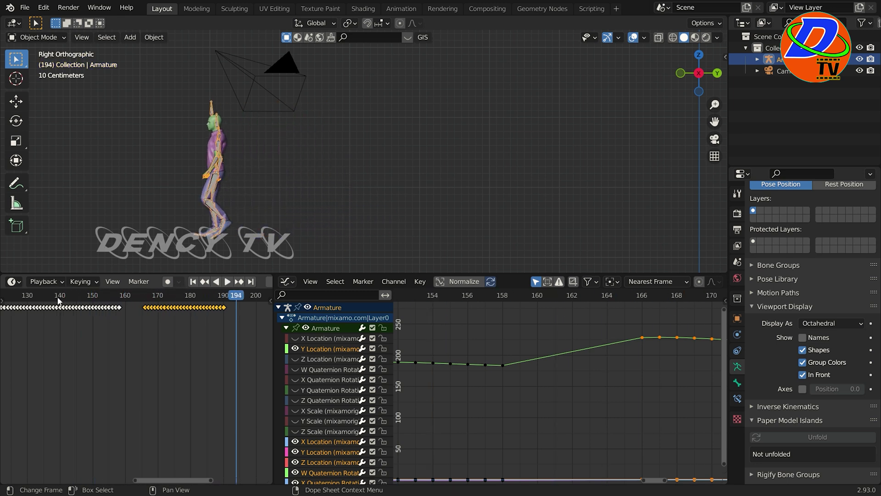
{"action": "left_click", "coordinate": [58, 298]}
{"action": "key", "text": "space"}
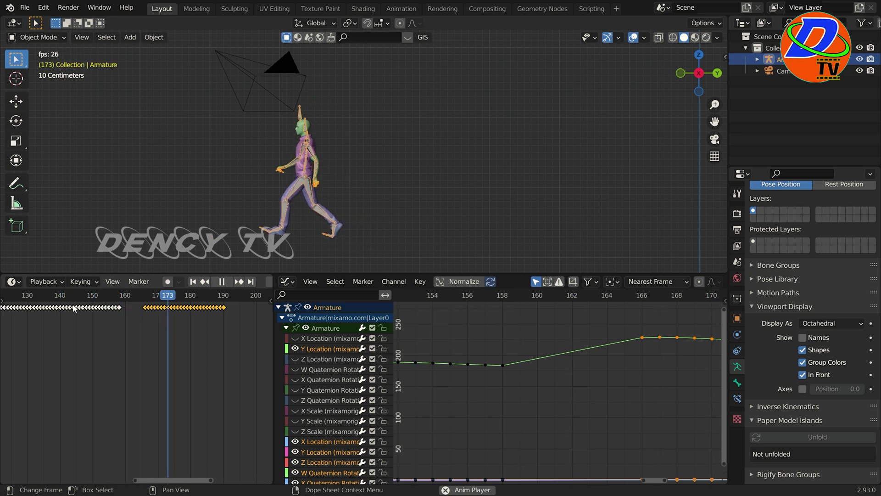
{"action": "key", "text": "space"}
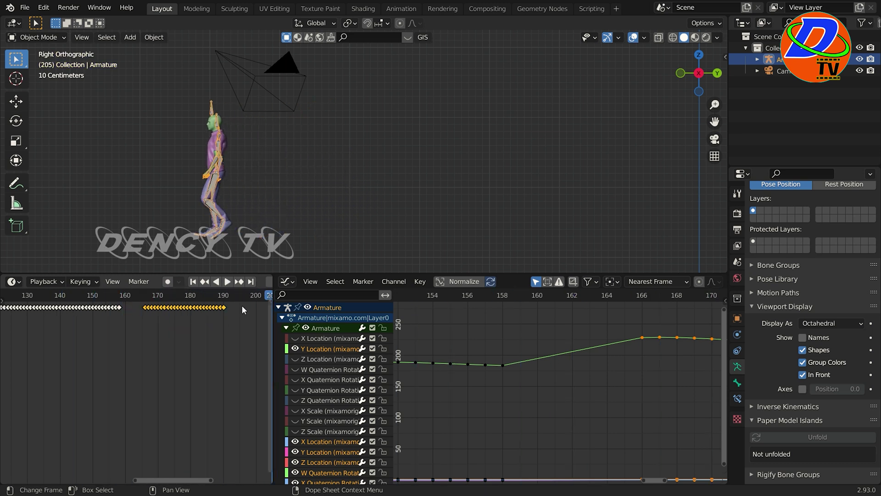
- Scrub back through the third motion and shift its keyframes two frames earlier to start at frame 164
{"action": "left_click", "coordinate": [224, 297]}
{"action": "key", "text": "space"}
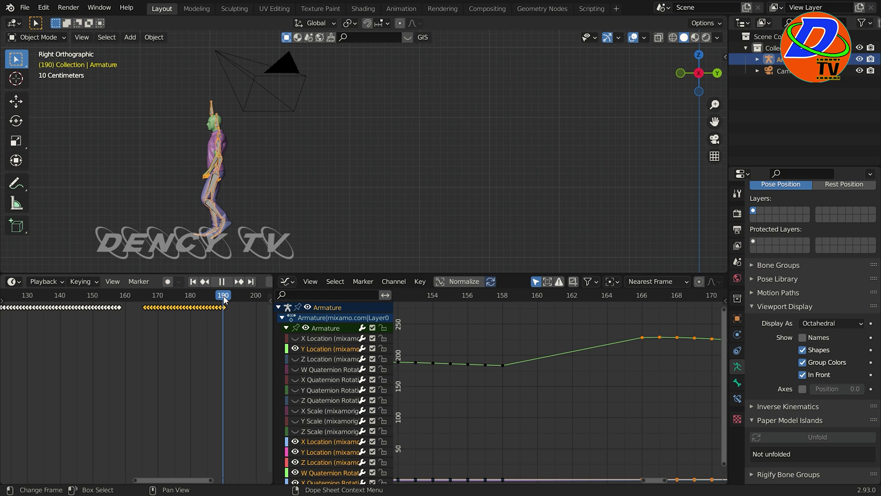
{"action": "left_click_drag", "start_coordinate": [226, 299], "coordinate": [153, 314]}
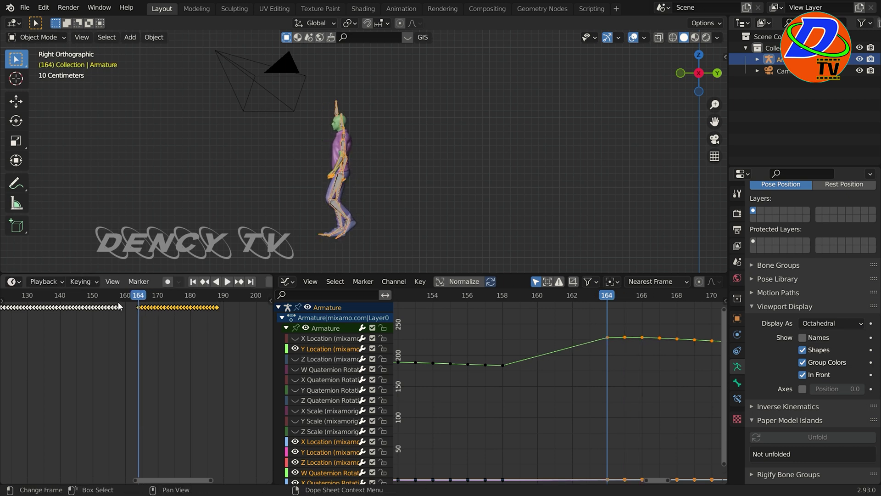
- Play the transition and shift the third motion's keyframes one frame later to start at frame 165
{"action": "left_click", "coordinate": [59, 297]}
{"action": "key", "text": "space"}
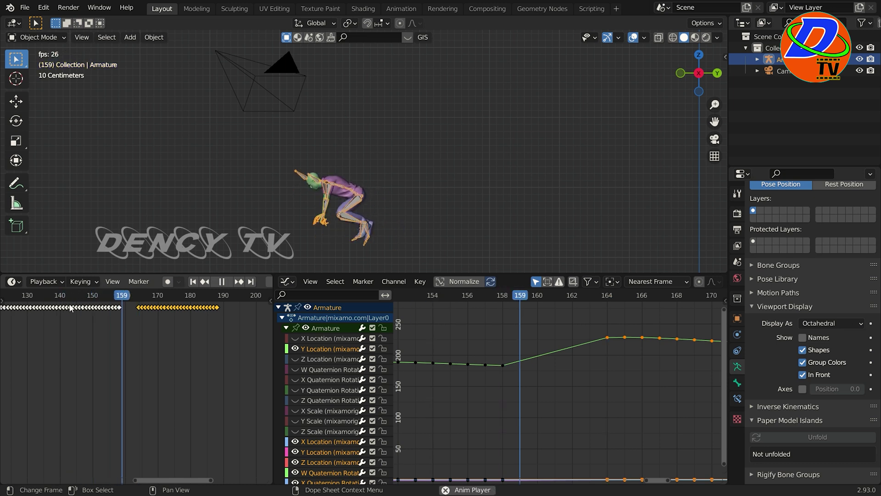
{"action": "key", "text": "space"}
{"action": "left_click", "coordinate": [99, 302]}
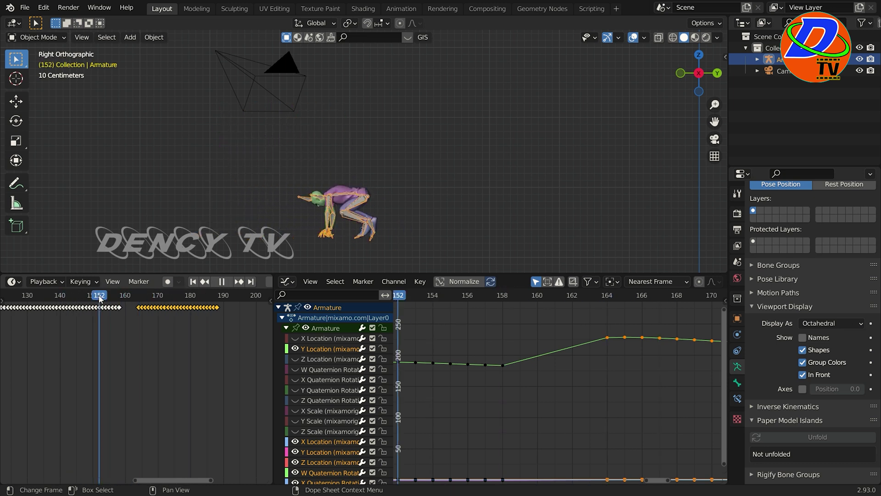
{"action": "key", "text": "space"}
{"action": "key", "text": "space"}
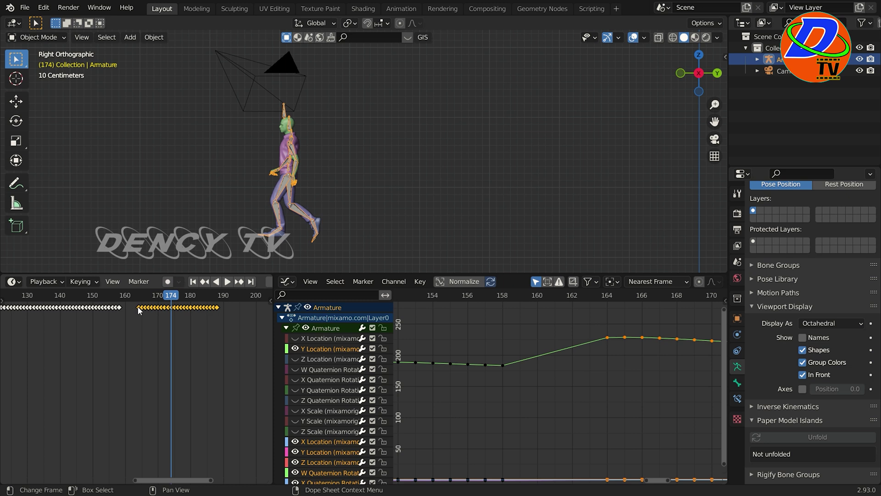
{"action": "left_click_drag", "start_coordinate": [138, 310], "coordinate": [141, 310]}
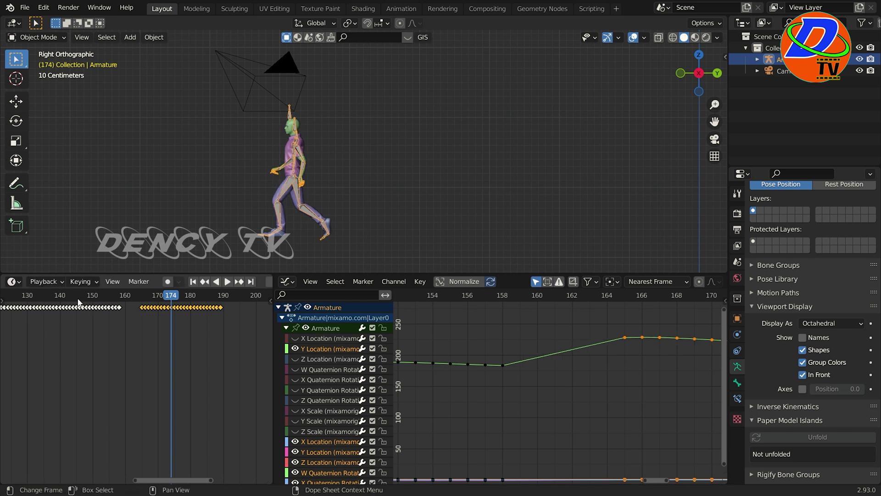
{"action": "key", "text": "space"}
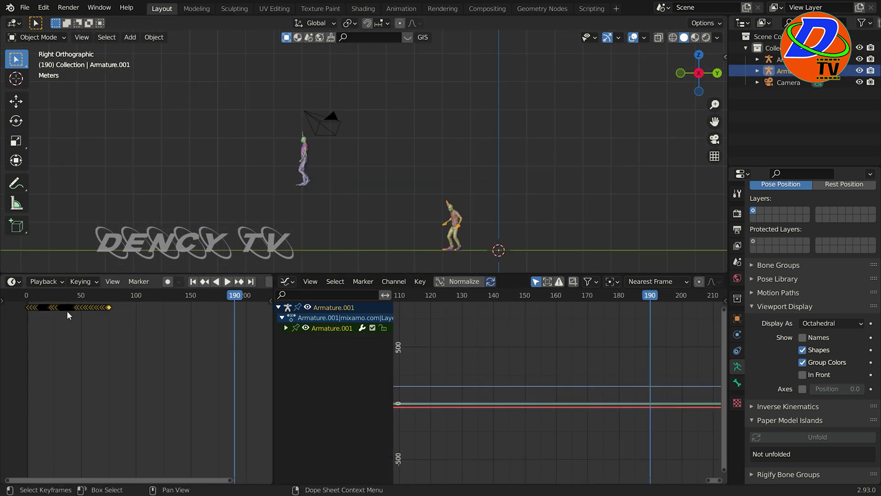
- Append the keyframes of Armature.001 to the main armature's timeline at frame 191
{"action": "scroll", "coordinate": [189, 333], "scroll_direction": "up", "scroll_amount": 5}
{"action": "scroll", "coordinate": [188, 332], "scroll_direction": "up", "scroll_amount": 5}
{"action": "key", "text": "Right"}
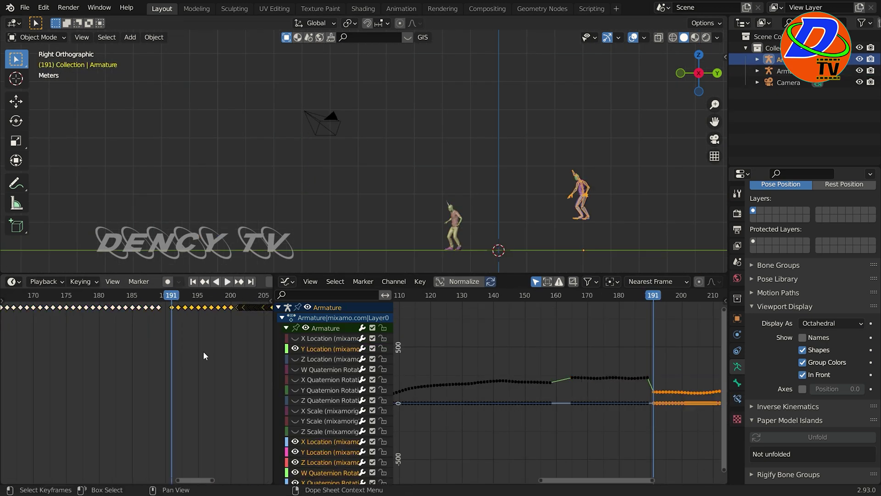
- Delete the source armature Armature.001 with its character and reselect the main armature
{"action": "left_click", "coordinate": [456, 235]}
{"action": "key", "text": "Delete"}
{"action": "left_click", "coordinate": [577, 175]}
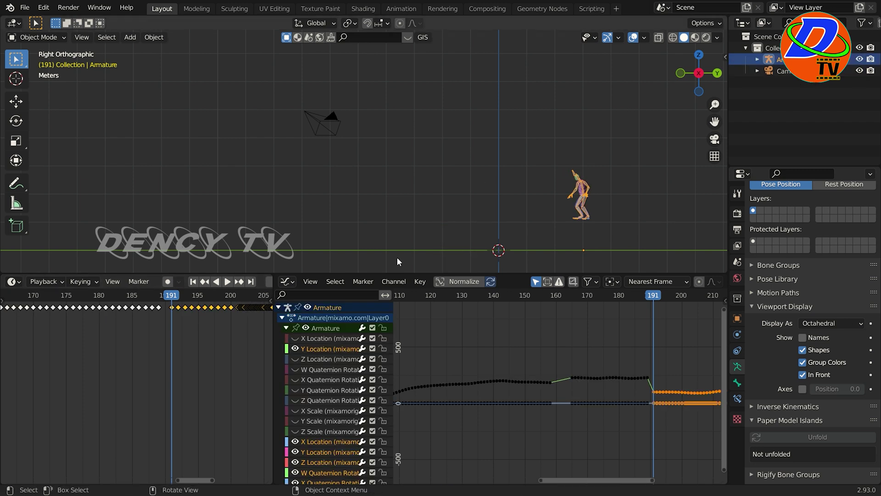
- Switch the main armature to Pose Mode and select the Hips bone to show its Y Location curve around frame 191
{"action": "key", "text": "KP_Decimal"}
{"action": "left_click", "coordinate": [41, 38]}
{"action": "left_click", "coordinate": [40, 72]}
{"action": "left_click", "coordinate": [385, 147]}
{"action": "middle_click_drag", "start_coordinate": [702, 394], "coordinate": [591, 388]}
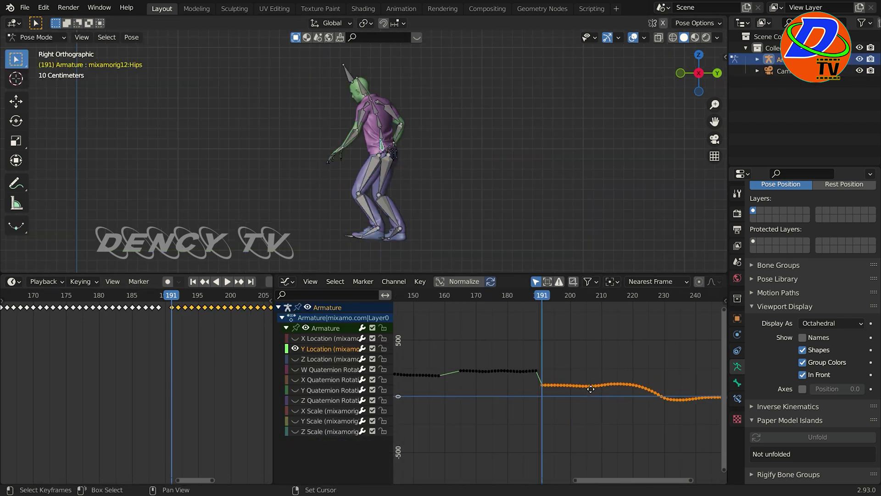
{"action": "scroll", "coordinate": [558, 379], "scroll_direction": "up", "scroll_amount": 18}
{"action": "mouse_move", "coordinate": [550, 295]}
{"action": "left_mouse_down"}
{"action": "mouse_move", "coordinate": [522, 304]}
{"action": "mouse_move", "coordinate": [545, 304]}
{"action": "left_mouse_up"}
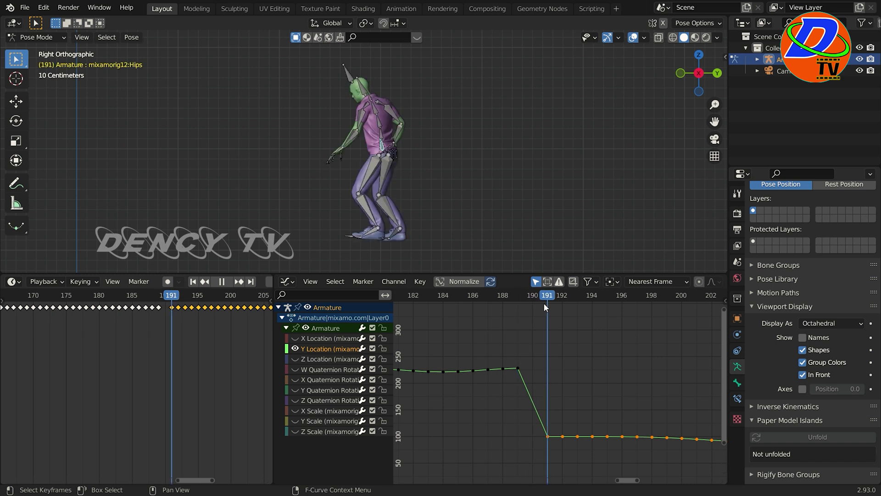
- Isolate the hips' Z Location curve and raise the fourth motion's keyframes to meet the end of the third motion
{"action": "scroll", "coordinate": [303, 243], "scroll_direction": "down", "scroll_amount": 7}
{"action": "left_click", "coordinate": [315, 359]}
{"action": "scroll", "coordinate": [564, 362], "scroll_direction": "down", "scroll_amount": 5}
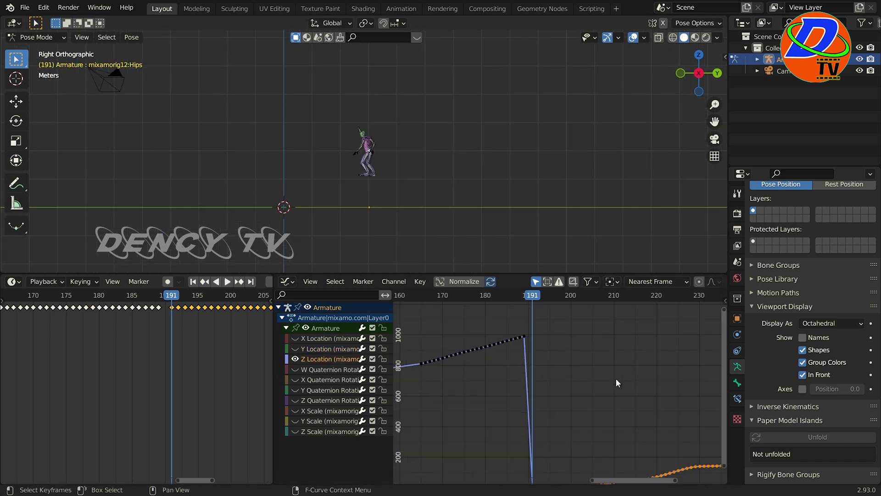
{"action": "key", "text": "g"}
{"action": "key", "text": "y"}
{"action": "left_click", "coordinate": [591, 370]}
- Show only the hips' Y Location curve and examine the feet at frame 189, just before the fourth motion
{"action": "left_click", "coordinate": [295, 348]}
{"action": "left_click", "coordinate": [295, 360]}
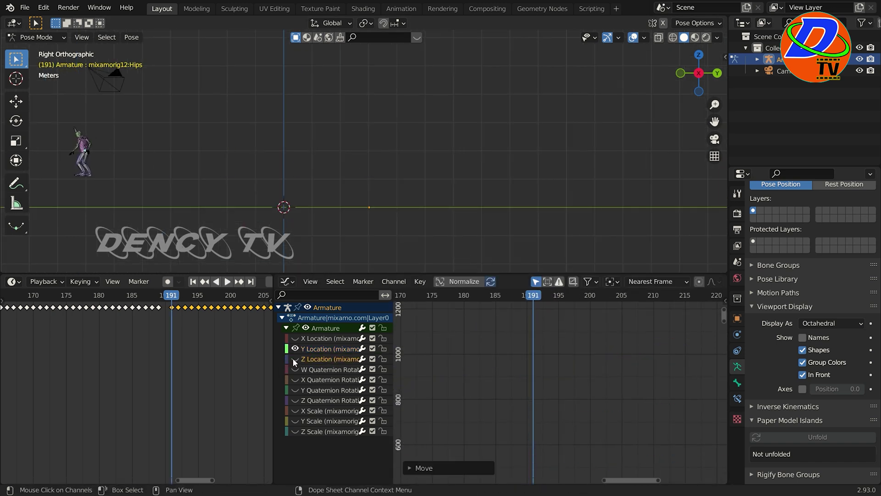
{"action": "key", "text": "KP_Decimal"}
{"action": "scroll", "coordinate": [596, 346], "scroll_direction": "down", "scroll_amount": 12}
{"action": "scroll", "coordinate": [596, 346], "scroll_direction": "up", "scroll_amount": 8}
{"action": "key", "text": "Left"}
{"action": "key", "text": "Left"}
{"action": "scroll", "coordinate": [489, 241], "scroll_direction": "up", "scroll_amount": 5}
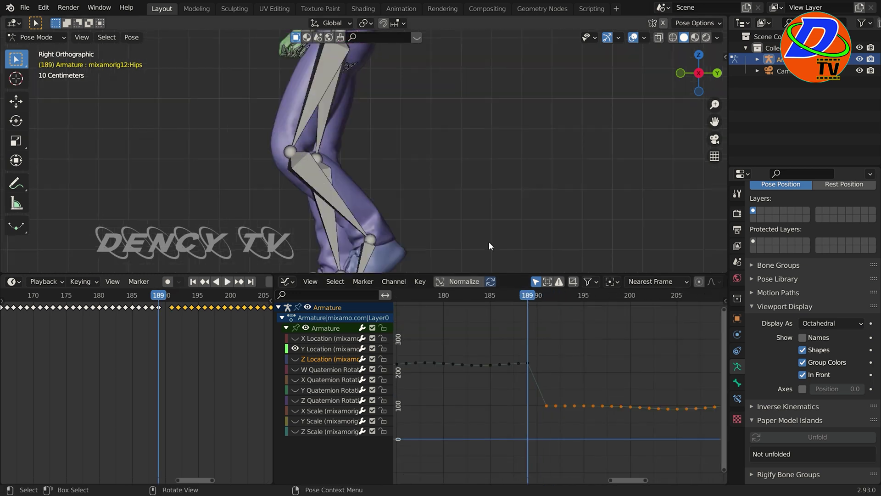
{"action": "middle_click_drag", "start_coordinate": [537, 173], "coordinate": [551, 172], "text": "shift"}
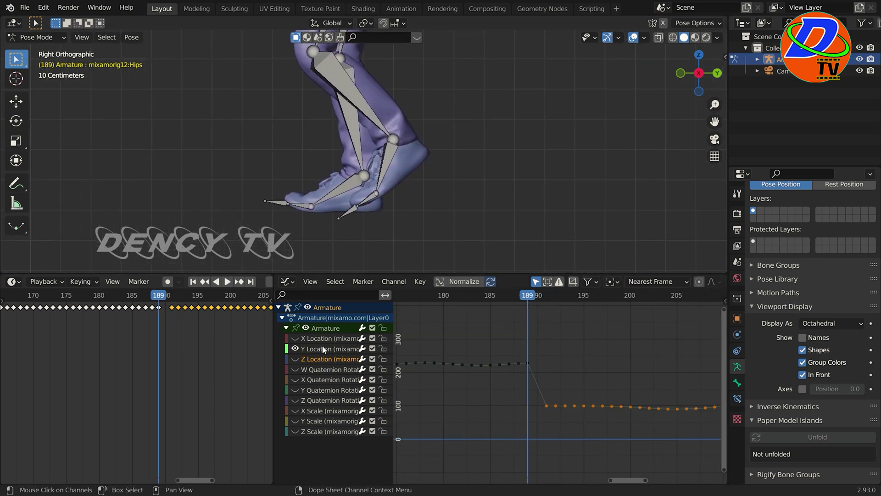
- Select the fourth motion's Y Location keyframes and raise them to meet the third motion's curve at frame 191
{"action": "scroll", "coordinate": [635, 370], "scroll_direction": "down", "scroll_amount": 18}
{"action": "left_click_drag", "start_coordinate": [687, 412], "coordinate": [547, 387]}
{"action": "scroll", "coordinate": [556, 387], "scroll_direction": "up", "scroll_amount": 10}
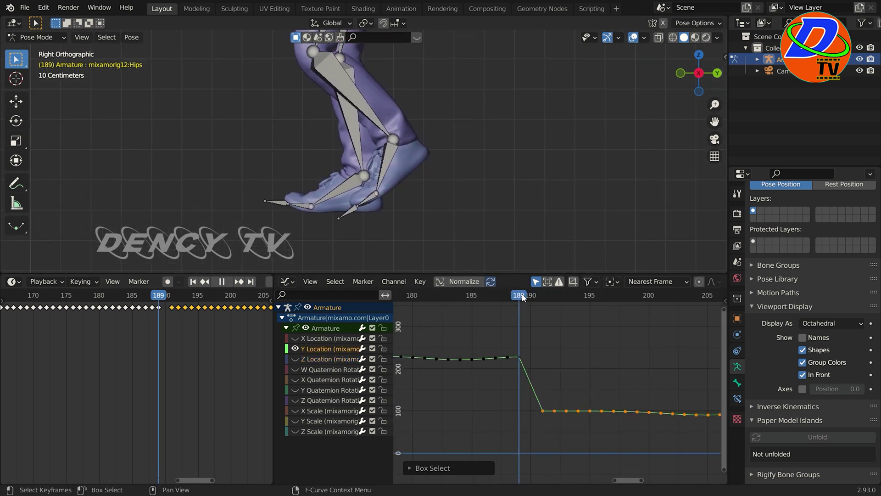
{"action": "left_click_drag", "start_coordinate": [522, 297], "coordinate": [543, 298]}
{"action": "key", "text": "g"}
{"action": "key", "text": "y"}
{"action": "left_click", "coordinate": [584, 324]}
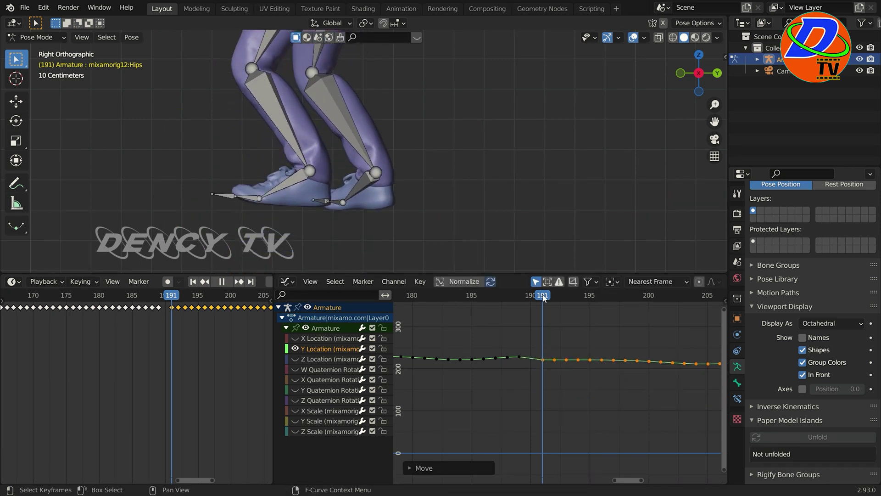
{"action": "key", "text": "space"}
- Isolate the hips' Z Location curve and try to move the hips bone vertically at frame 191
{"action": "left_click", "coordinate": [330, 359]}
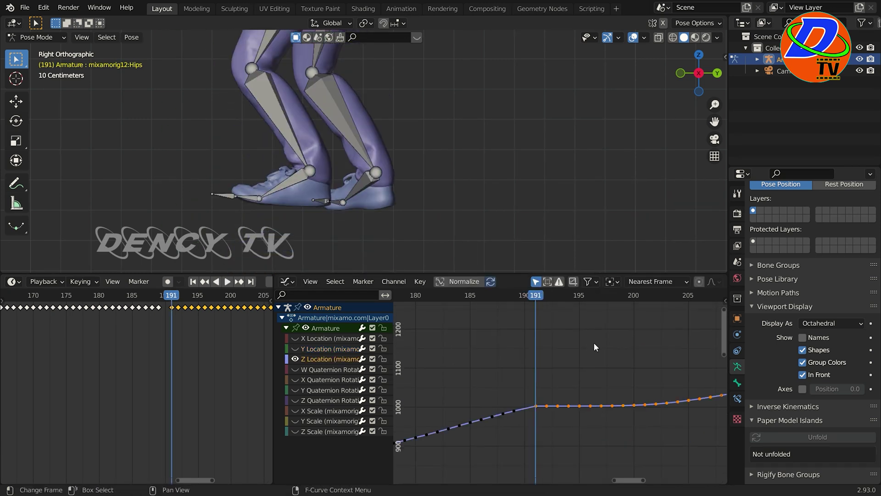
{"action": "scroll", "coordinate": [520, 450], "scroll_direction": "up", "scroll_amount": 2}
{"action": "left_click_drag", "start_coordinate": [514, 297], "coordinate": [541, 300]}
{"action": "key", "text": "g"}
{"action": "key", "text": "z"}
{"action": "left_click", "coordinate": [441, 221]}
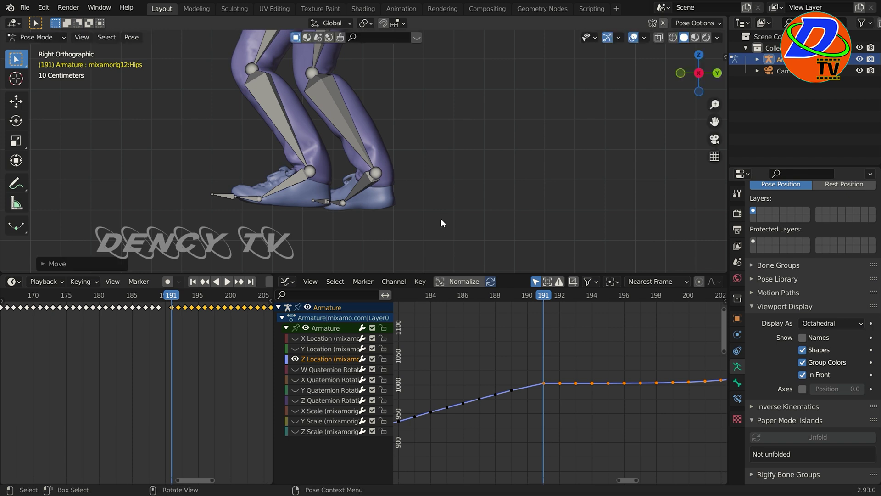
- Try to shift the fourth motion's X Location keyframes vertically and undo the move
{"action": "left_click", "coordinate": [330, 339]}
{"action": "scroll", "coordinate": [643, 367], "scroll_direction": "down", "scroll_amount": 10, "text": "shift"}
{"action": "key", "text": "g"}
{"action": "key", "text": "y"}
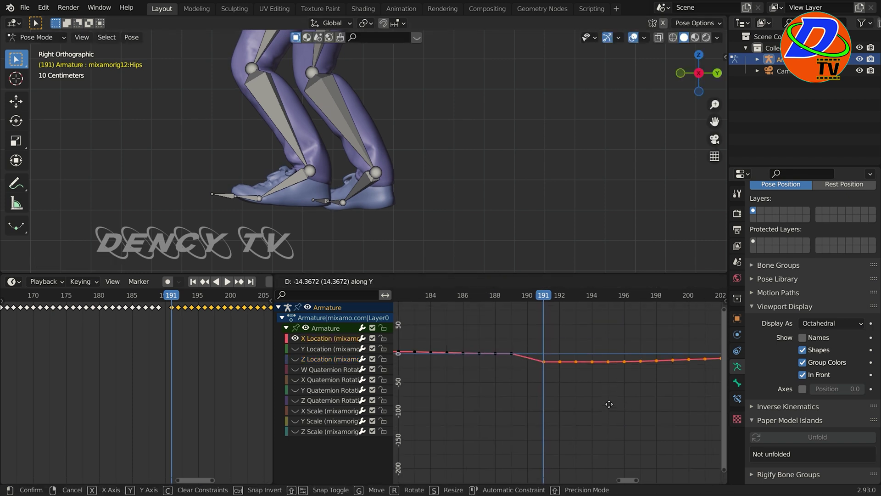
{"action": "left_click", "coordinate": [644, 412]}
{"action": "key", "text": "ctrl+z"}
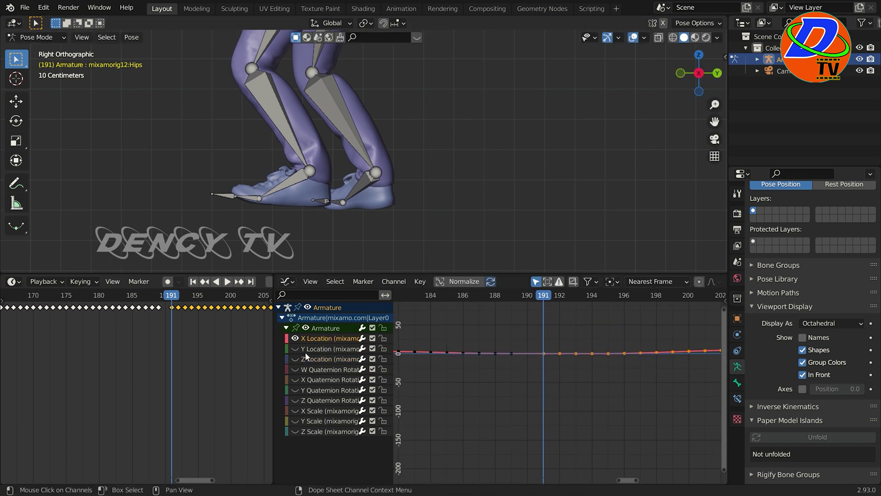
- Reselect the fourth motion's Y Location keyframes from frame 191 on and move the hips slightly along global Y
{"action": "left_click", "coordinate": [307, 350]}
{"action": "scroll", "coordinate": [551, 424], "scroll_direction": "down", "scroll_amount": 15}
{"action": "scroll", "coordinate": [589, 424], "scroll_direction": "down", "scroll_amount": 7}
{"action": "middle_click_drag", "start_coordinate": [589, 424], "coordinate": [499, 413]}
{"action": "left_click_drag", "start_coordinate": [708, 379], "coordinate": [473, 436]}
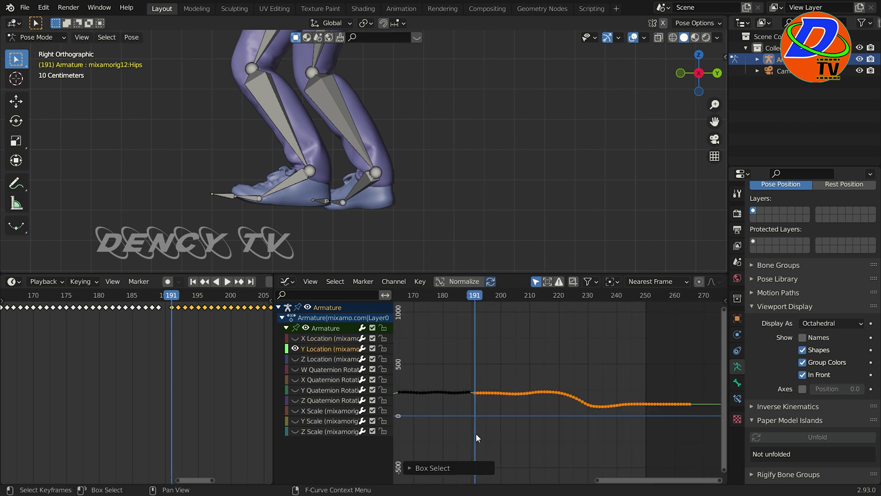
{"action": "scroll", "coordinate": [505, 414], "scroll_direction": "up", "scroll_amount": 6}
{"action": "key", "text": "g"}
{"action": "key", "text": "y"}
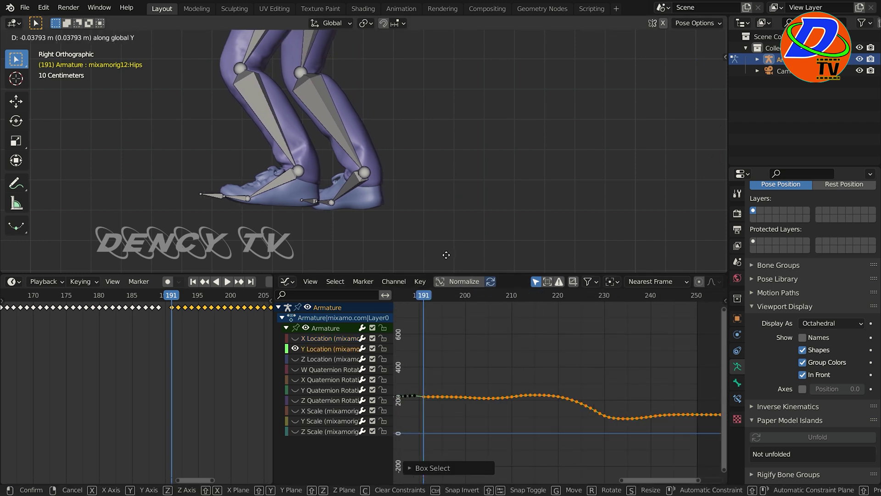
{"action": "left_click", "coordinate": [450, 254]}
- Fine-tune the height of the fourth motion's Y Location keyframes against the third motion at frame 191
{"action": "scroll", "coordinate": [503, 297], "scroll_direction": "up", "scroll_amount": 5}
{"action": "mouse_move", "coordinate": [504, 299]}
{"action": "left_mouse_down"}
{"action": "mouse_move", "coordinate": [483, 311]}
{"action": "mouse_move", "coordinate": [503, 314]}
{"action": "left_mouse_up"}
{"action": "key", "text": "g"}
{"action": "key", "text": "y"}
{"action": "left_click", "coordinate": [525, 371]}
- Isolate the Z Location curve and shift the fourth motion's keyframes vertically to align the feet at frame 191
{"action": "left_click", "coordinate": [317, 360]}
{"action": "key", "text": "shift+h"}
{"action": "middle_click_drag", "start_coordinate": [616, 371], "coordinate": [640, 356]}
{"action": "scroll", "coordinate": [629, 381], "scroll_direction": "up", "scroll_amount": 3}
{"action": "key", "text": "g"}
{"action": "key", "text": "y"}
{"action": "left_click", "coordinate": [620, 398]}
{"action": "left_click_drag", "start_coordinate": [514, 302], "coordinate": [512, 319]}
- Play the animation from frame 191 and review the transition into the fourth motion
{"action": "scroll", "coordinate": [519, 319], "scroll_direction": "down", "scroll_amount": 20}
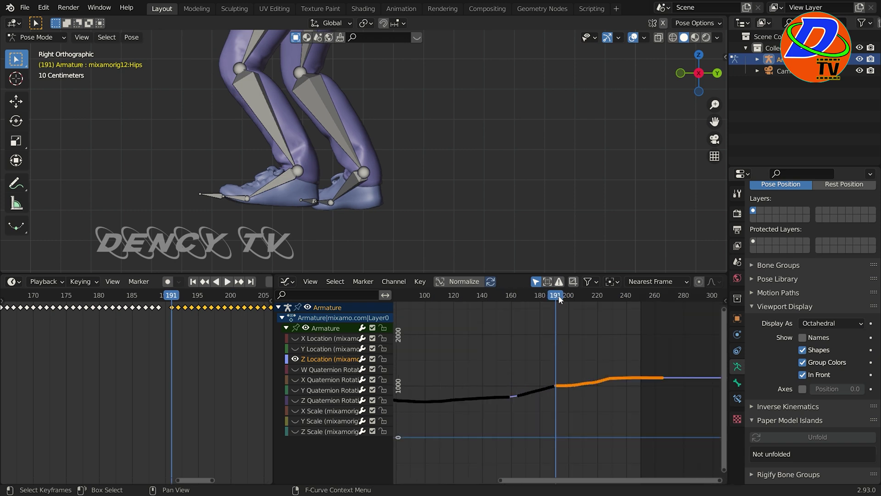
{"action": "left_click_drag", "start_coordinate": [558, 296], "coordinate": [563, 298]}
{"action": "scroll", "coordinate": [450, 154], "scroll_direction": "down", "scroll_amount": 10}
{"action": "key", "text": "space"}
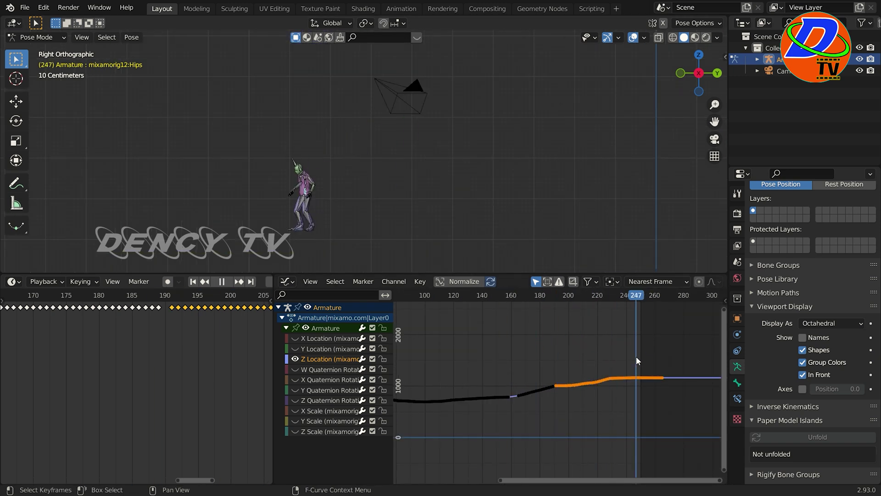
{"action": "scroll", "coordinate": [613, 381], "scroll_direction": "down", "scroll_amount": 4}
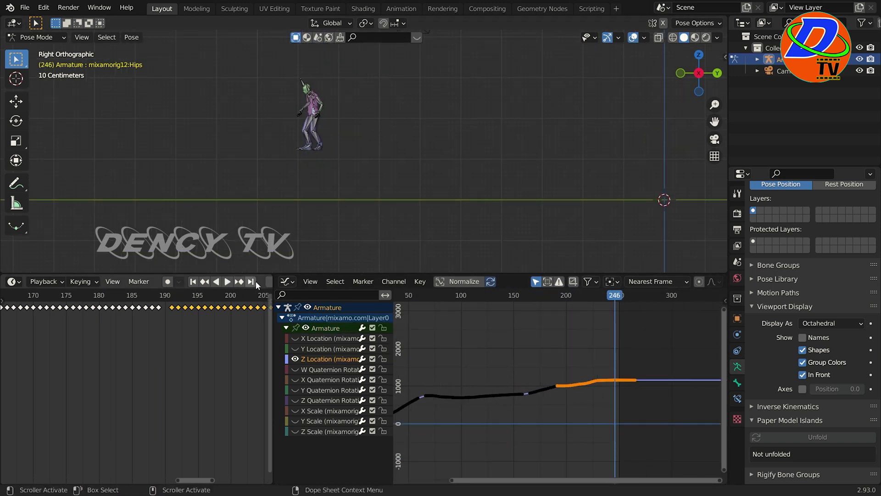
- Set the scene's end frame to 550
{"action": "scroll", "coordinate": [255, 281], "scroll_direction": "down", "scroll_amount": 8}
{"action": "double_click", "coordinate": [254, 281]}
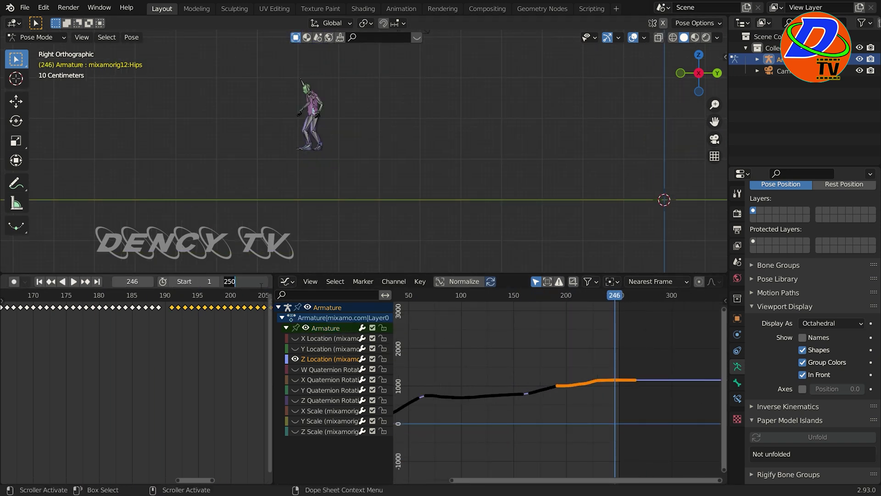
{"action": "type", "text": "550"}
{"action": "key", "text": "Return"}
- Return the armature to Object Mode and paste the copied motion keyframes again at frame 267
{"action": "scroll", "coordinate": [109, 282], "scroll_direction": "up", "scroll_amount": 5}
{"action": "scroll", "coordinate": [235, 356], "scroll_direction": "down", "scroll_amount": 5}
{"action": "left_click", "coordinate": [37, 37]}
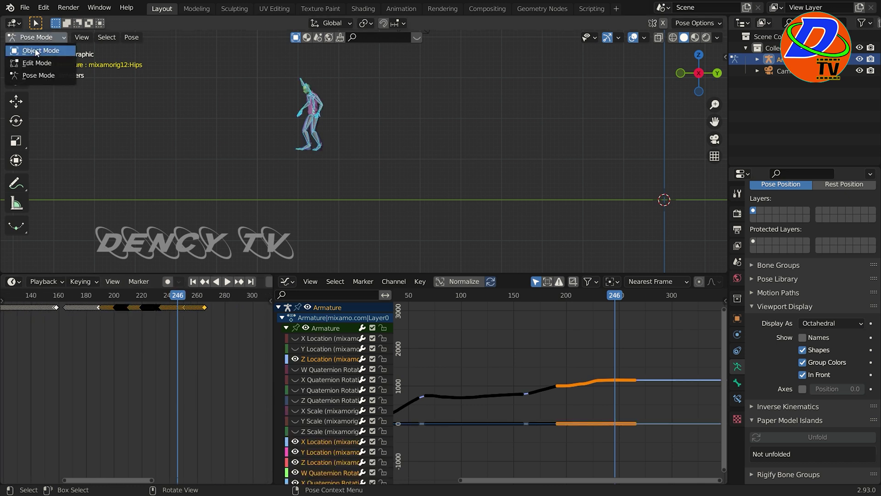
{"action": "left_click", "coordinate": [35, 54]}
{"action": "key", "text": "space"}
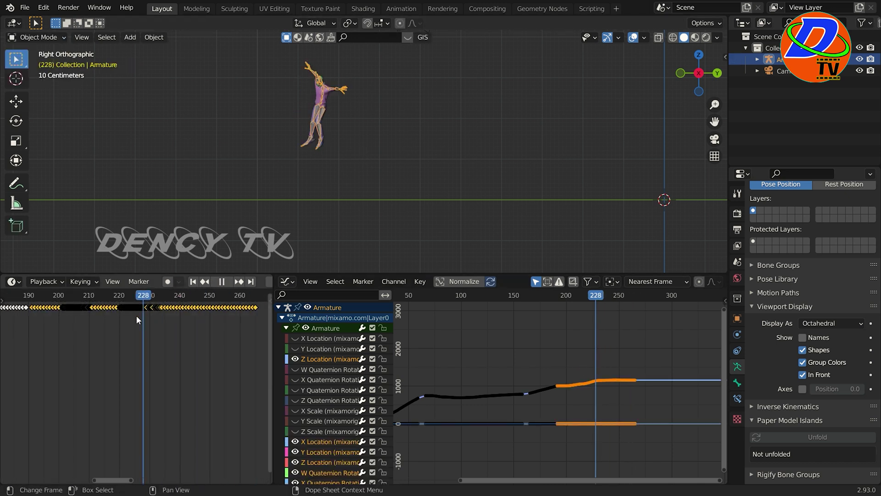
{"action": "key", "text": "space"}
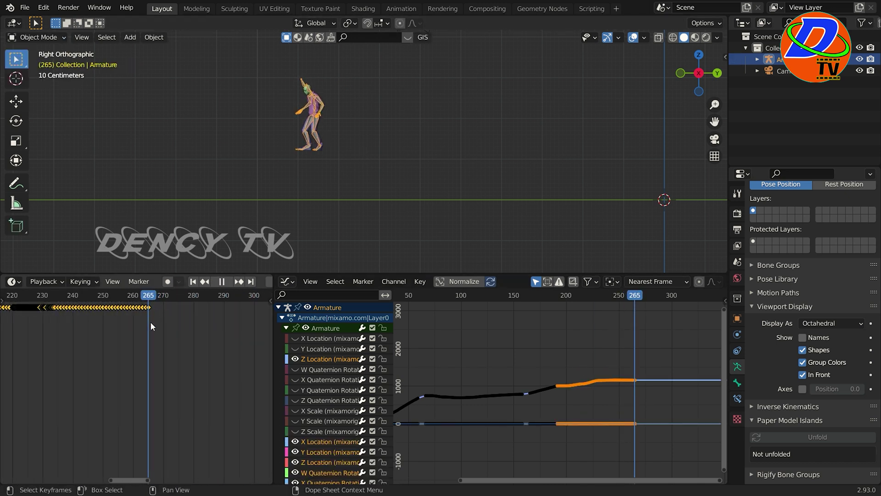
{"action": "key", "text": "ctrl+v"}
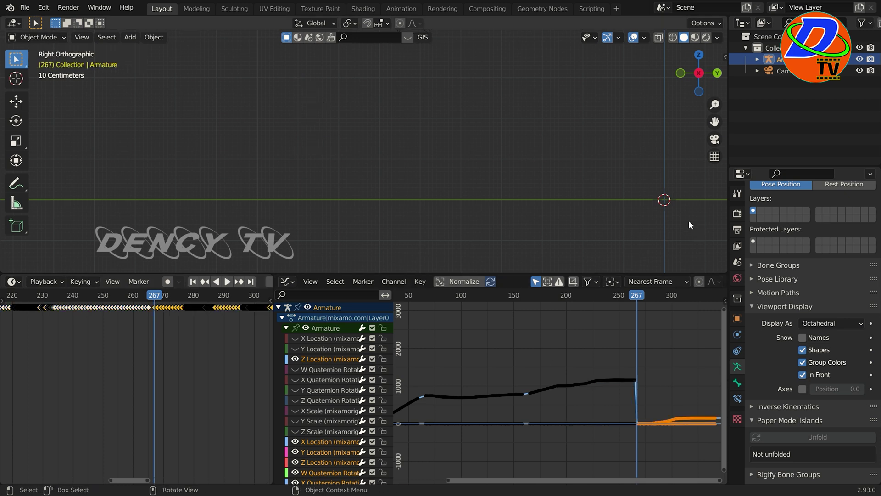
- Select the Hips bone in Pose Mode and raise the pasted motion's Z Location keyframes to the preceding curve's level
{"action": "key", "text": "ctrl+Tab"}
{"action": "key", "text": "KP_Decimal"}
{"action": "left_click", "coordinate": [381, 145]}
{"action": "scroll", "coordinate": [368, 152], "scroll_direction": "down", "scroll_amount": 5}
{"action": "scroll", "coordinate": [703, 406], "scroll_direction": "up", "scroll_amount": 11}
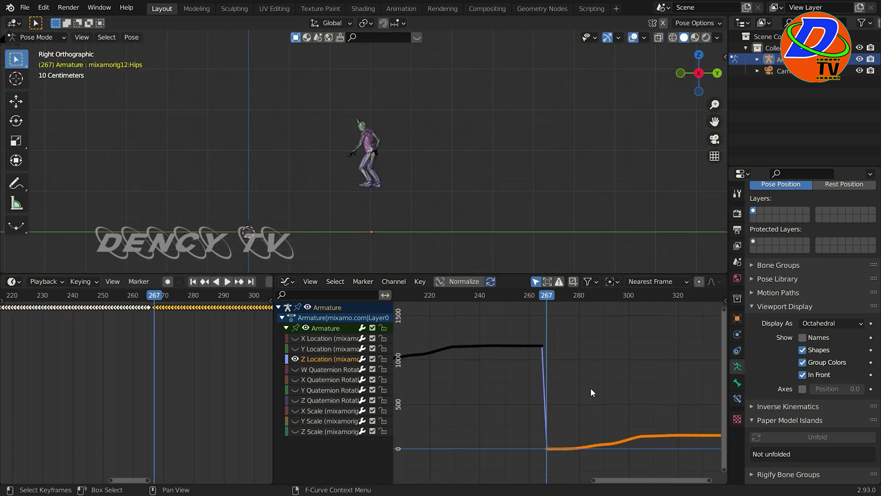
{"action": "key", "text": "g"}
{"action": "key", "text": "y"}
{"action": "left_click", "coordinate": [605, 484]}
- Play the pasted motion and compare the leg poses at frames 265 and 267 in an enlarged viewport
{"action": "key", "text": "KP_Decimal"}
{"action": "scroll", "coordinate": [542, 312], "scroll_direction": "up", "scroll_amount": 4}
{"action": "left_click_drag", "start_coordinate": [551, 296], "coordinate": [550, 306]}
{"action": "key", "text": "space"}
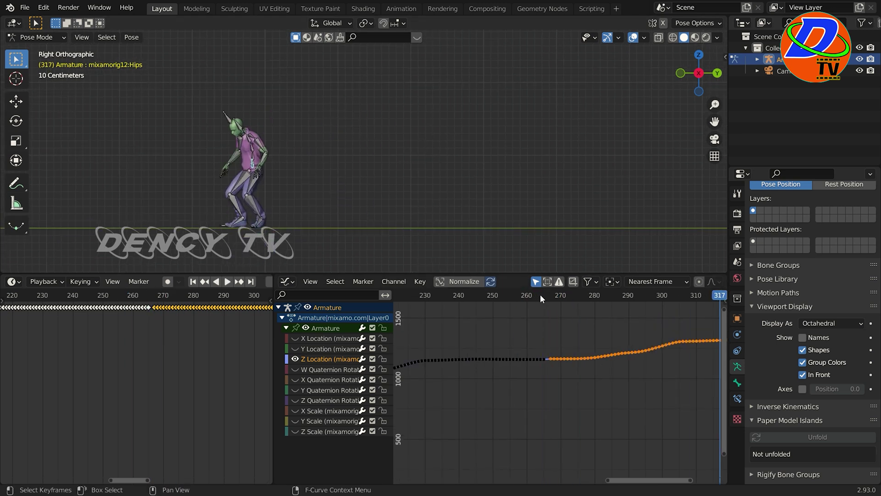
{"action": "left_click_drag", "start_coordinate": [541, 295], "coordinate": [545, 317]}
{"action": "scroll", "coordinate": [544, 316], "scroll_direction": "up", "scroll_amount": 10}
{"action": "scroll", "coordinate": [400, 156], "scroll_direction": "up", "scroll_amount": 7}
{"action": "middle_click_drag", "start_coordinate": [400, 156], "coordinate": [404, 287], "text": "shift"}
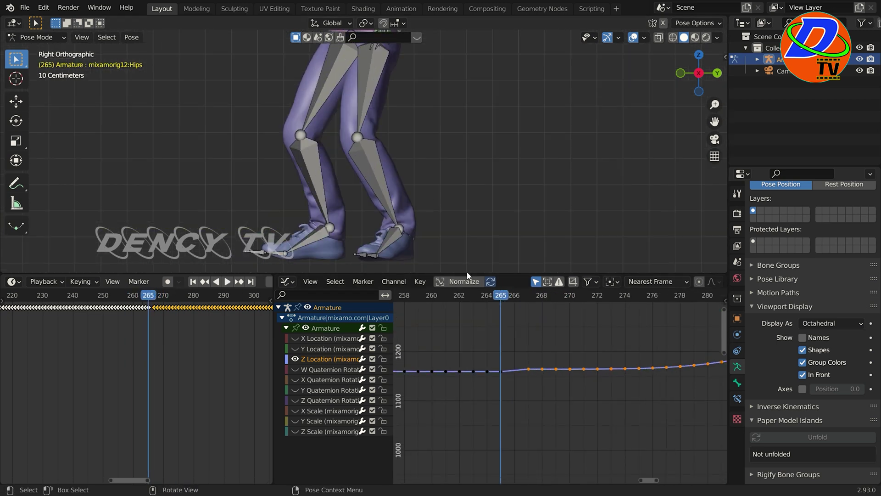
{"action": "left_click_drag", "start_coordinate": [468, 274], "coordinate": [468, 333]}
{"action": "key", "text": "space"}
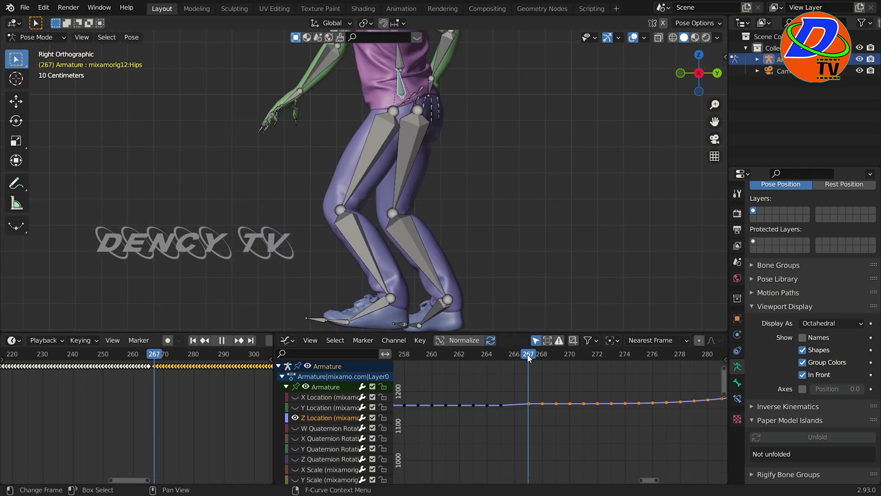
{"action": "key", "text": "space"}
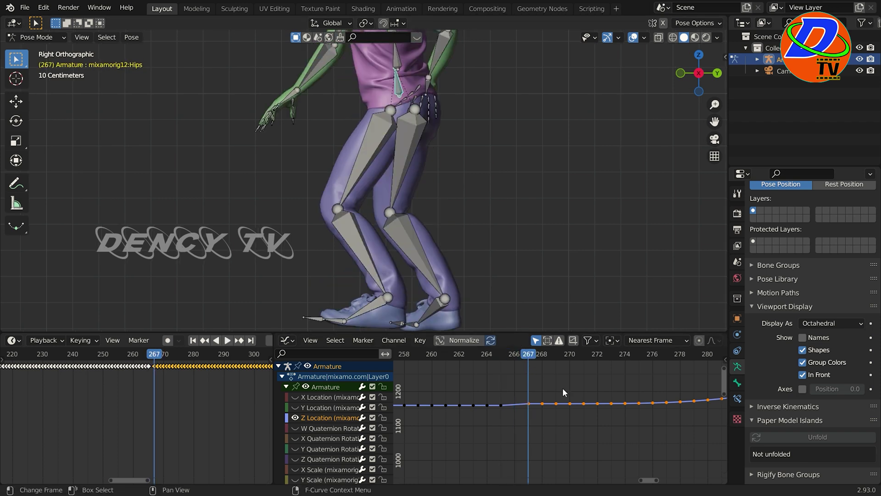
- Nudge the pasted motion's Z Location keyframes slightly upward and check the transition around frame 266
{"action": "key", "text": "g"}
{"action": "key", "text": "y"}
{"action": "left_click", "coordinate": [570, 409]}
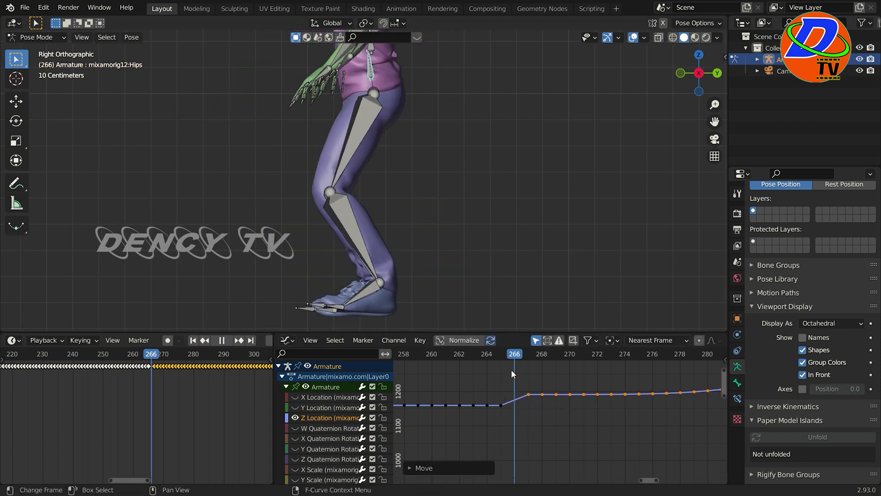
{"action": "key", "text": "space"}
- Isolate the Y Location curve and adjust the pasted motion's keyframes vertically to meet the preceding curve at frame 267
{"action": "left_click", "coordinate": [295, 408]}
{"action": "key", "text": "KP_0"}
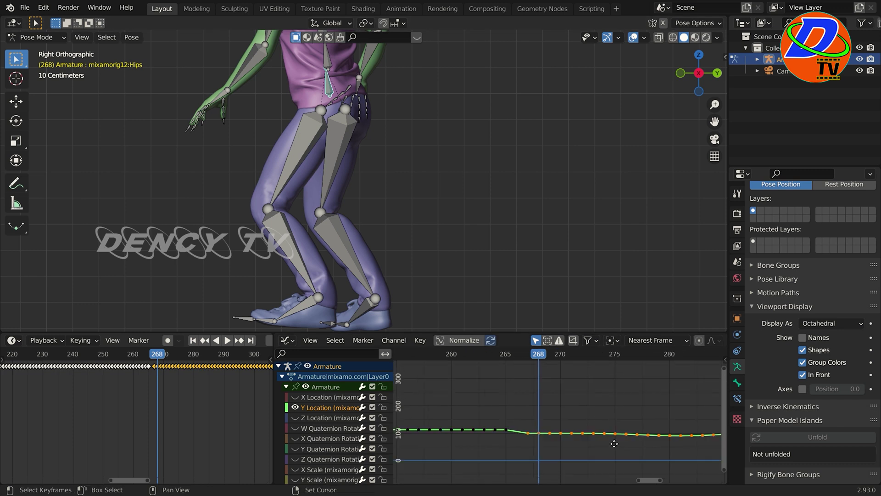
{"action": "left_click_drag", "start_coordinate": [540, 354], "coordinate": [567, 382]}
{"action": "key", "text": "g"}
{"action": "key", "text": "y"}
{"action": "key", "text": "Return"}
- Play the pasted motion and go to its last keyframe at frame 342
{"action": "left_click", "coordinate": [535, 357]}
{"action": "scroll", "coordinate": [567, 382], "scroll_direction": "down", "scroll_amount": 10}
{"action": "scroll", "coordinate": [384, 316], "scroll_direction": "down", "scroll_amount": 10}
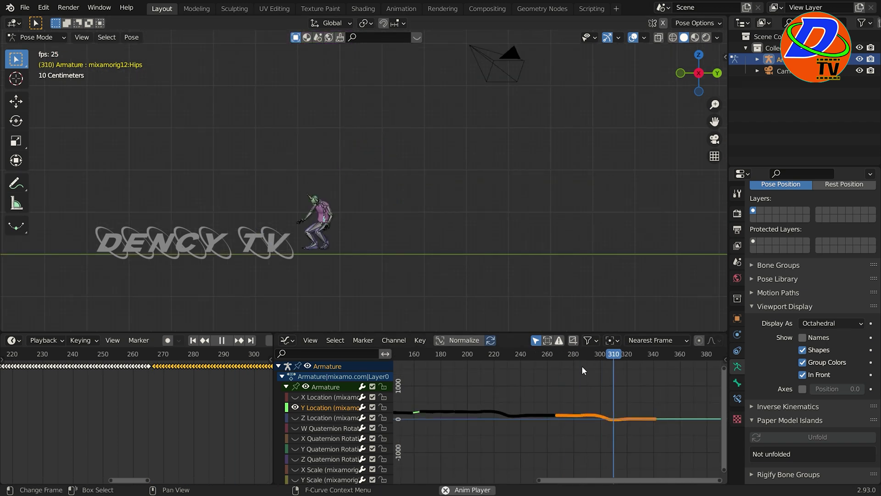
{"action": "left_click", "coordinate": [656, 354]}
{"action": "scroll", "coordinate": [205, 407], "scroll_direction": "down", "scroll_amount": 3}
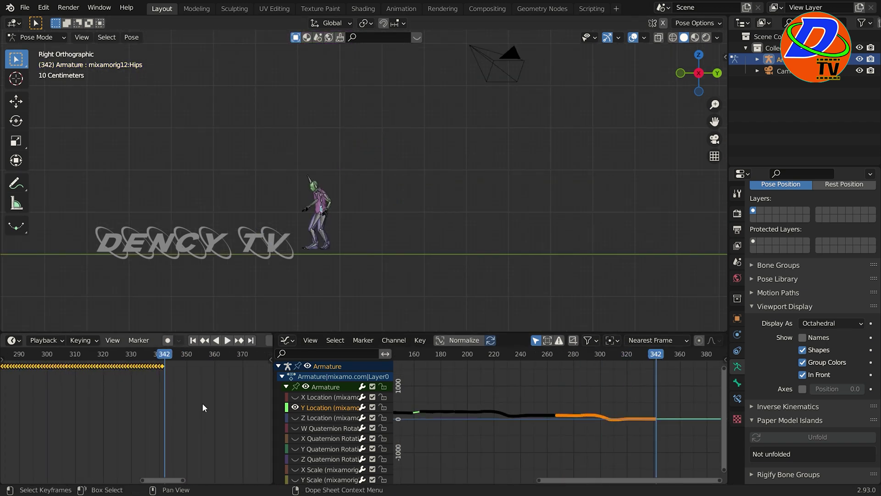
- Return to Object Mode, copy the keyframes of Armature.001 and append them to the main armature at frame 343
{"action": "key", "text": "ctrl+Tab"}
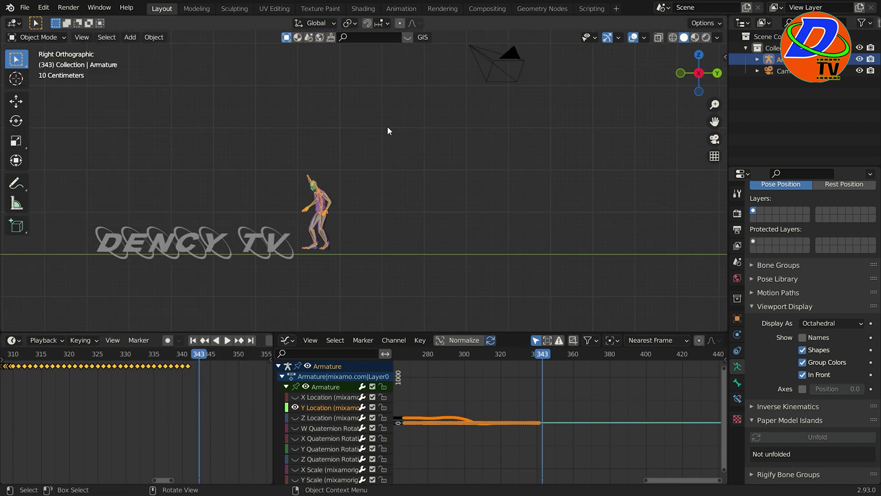
{"action": "scroll", "coordinate": [158, 400], "scroll_direction": "down", "scroll_amount": 5}
{"action": "right_click", "coordinate": [95, 347]}
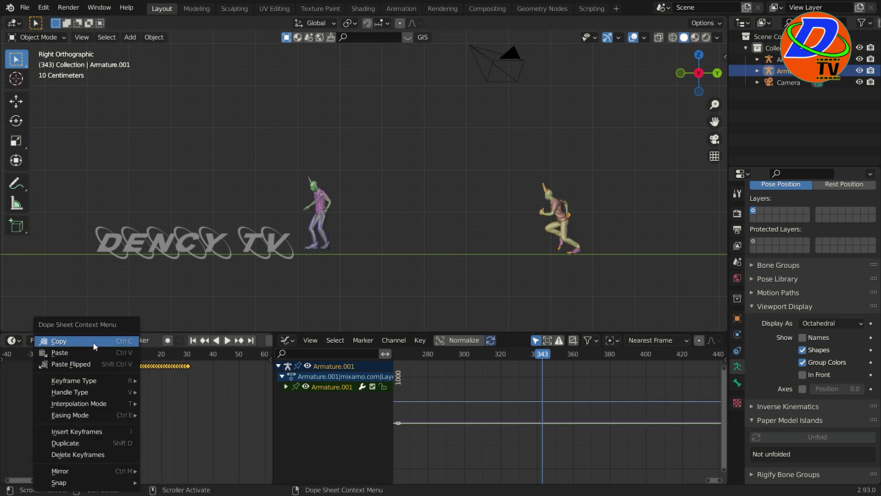
{"action": "left_click", "coordinate": [95, 346]}
{"action": "key", "text": "KP_Decimal"}
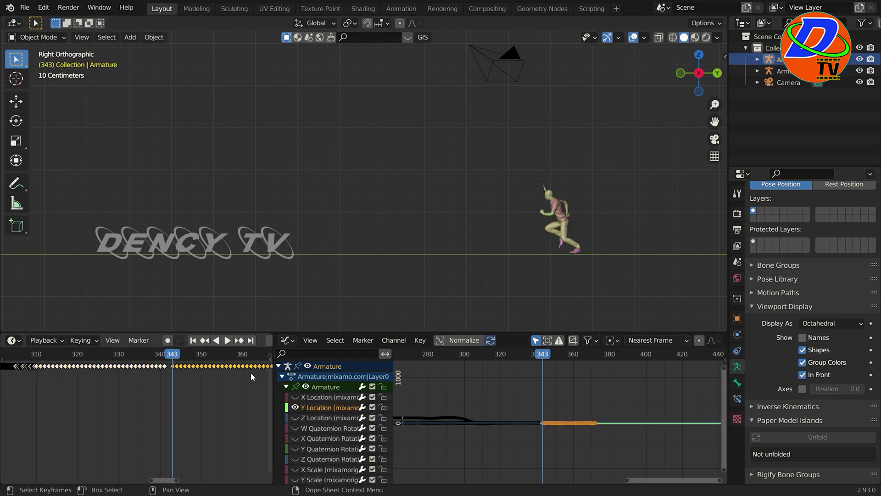
- Delete the source armature Armature.001 with its running character and select the main armature
{"action": "key", "text": "Delete"}
{"action": "key", "text": "KP_Decimal"}
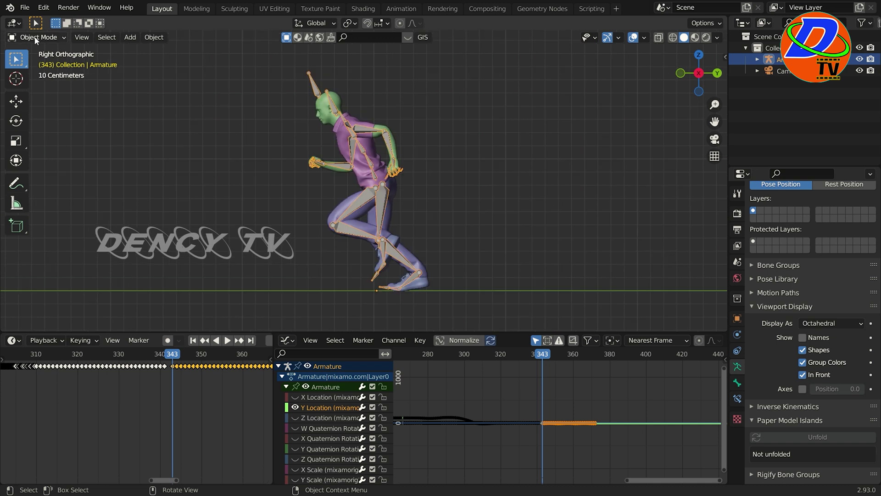
- In Pose Mode, isolate the hips' Z Location curve and raise the pasted keyframes to meet the preceding curve at frame 343
{"action": "key", "text": "ctrl+Tab"}
{"action": "key", "text": "Home"}
{"action": "key", "text": "KP_0"}
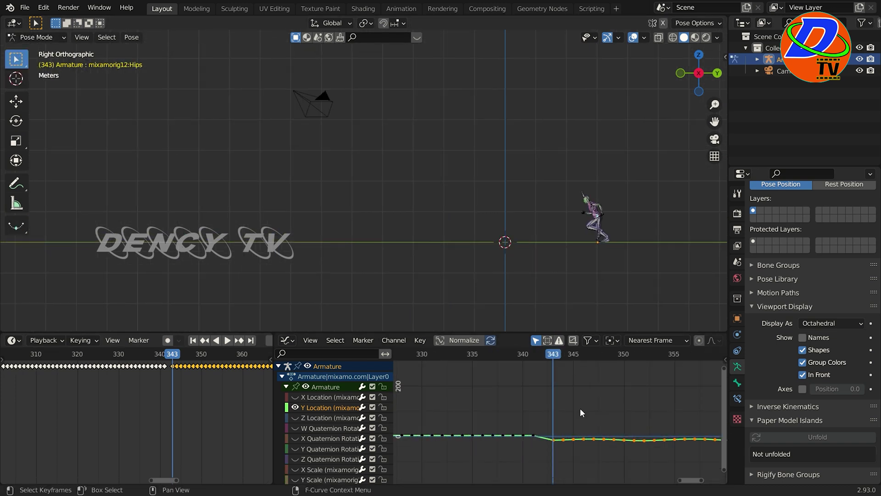
{"action": "key", "text": "g"}
{"action": "key", "text": "y"}
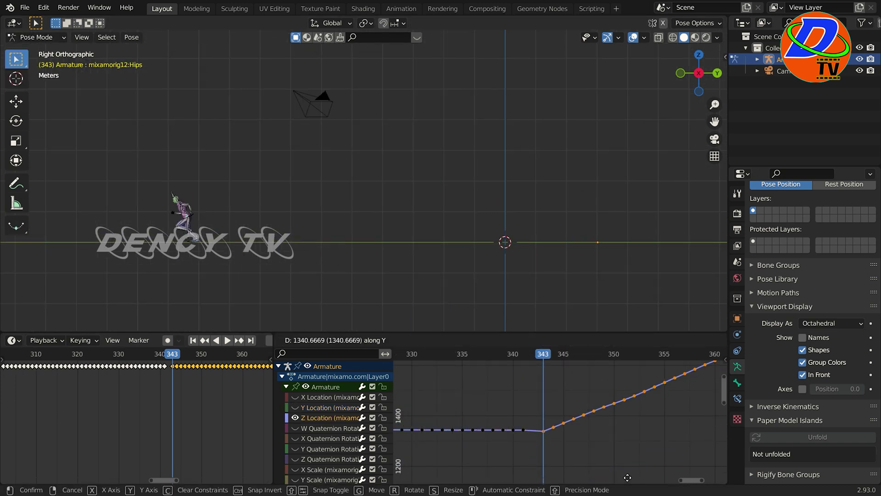
{"action": "left_click", "coordinate": [627, 477]}
{"action": "key", "text": "KP_Decimal"}
{"action": "scroll", "coordinate": [409, 225], "scroll_direction": "down", "scroll_amount": 3}
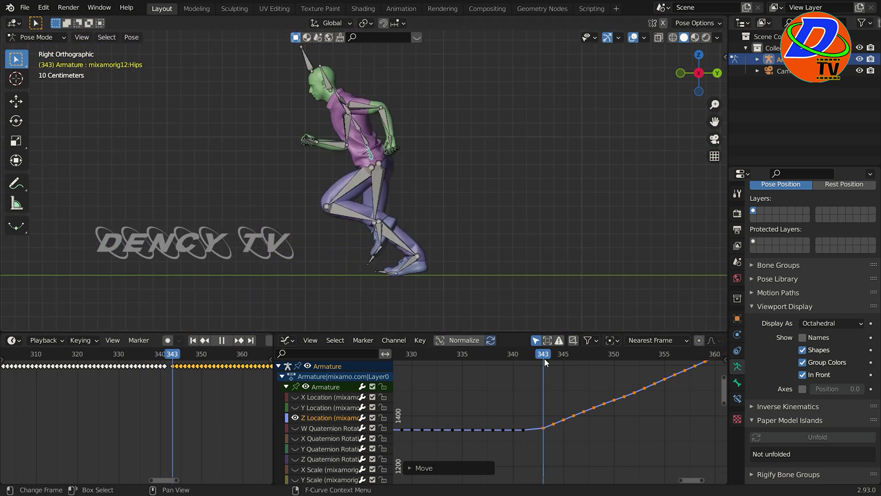
- Compare the feet at frames 341 and 343 and shift the pasted Z Location keyframes vertically to line up the foot position
{"action": "left_click_drag", "start_coordinate": [544, 358], "coordinate": [522, 359]}
{"action": "key", "text": "space"}
{"action": "key", "text": "KP_Decimal"}
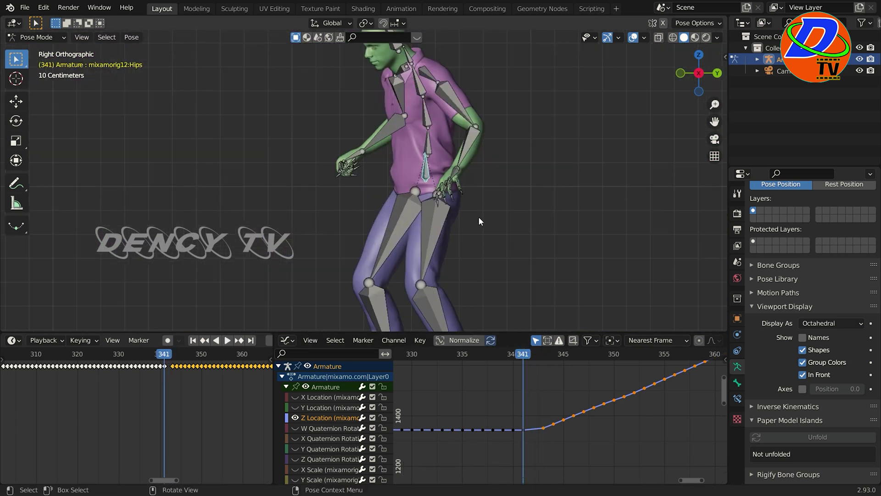
{"action": "middle_click_drag", "start_coordinate": [479, 217], "coordinate": [459, 69], "text": "shift"}
{"action": "scroll", "coordinate": [509, 186], "scroll_direction": "up", "scroll_amount": 3}
{"action": "mouse_move", "coordinate": [525, 356]}
{"action": "left_mouse_down"}
{"action": "mouse_move", "coordinate": [542, 359]}
{"action": "mouse_move", "coordinate": [523, 358]}
{"action": "left_mouse_up"}
{"action": "middle_click_drag", "start_coordinate": [530, 289], "coordinate": [516, 317], "text": "shift"}
{"action": "left_click", "coordinate": [543, 356]}
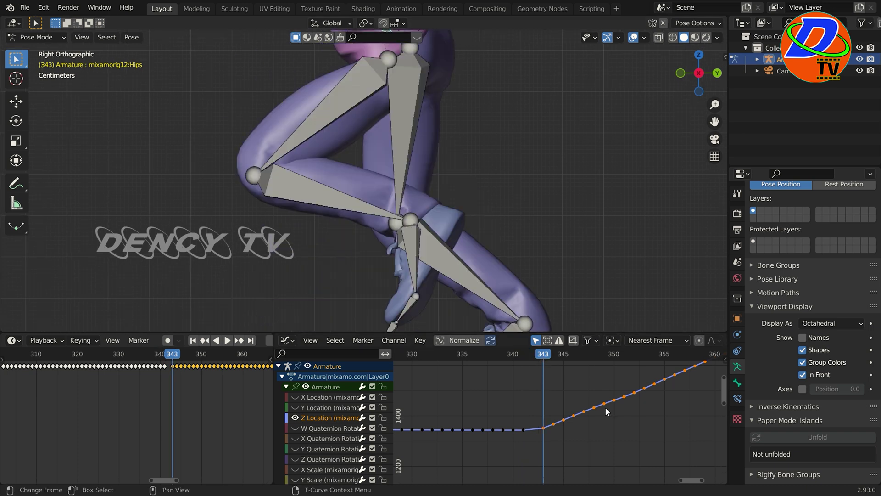
{"action": "key", "text": "g"}
{"action": "left_click", "coordinate": [572, 412]}
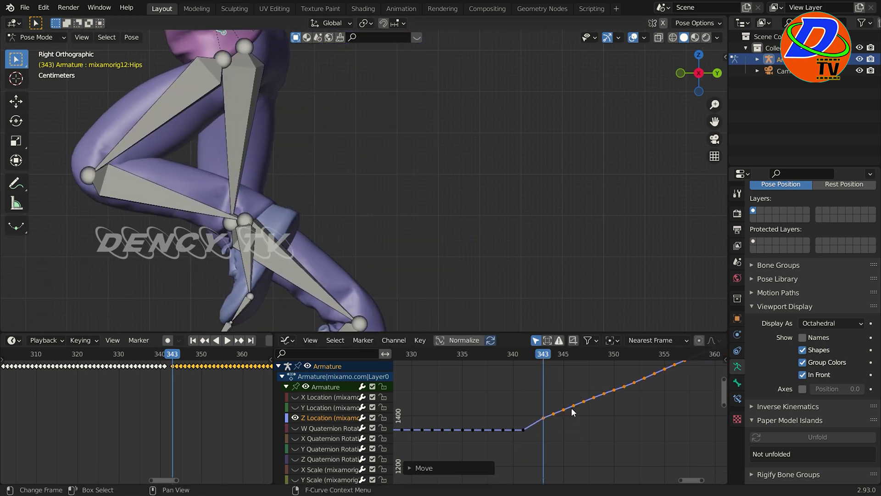
- Isolate the hips' Y Location curve and move the pasted keyframes vertically to match the foot height of frame 341 at frame 343
{"action": "left_click", "coordinate": [321, 408]}
{"action": "key", "text": "g"}
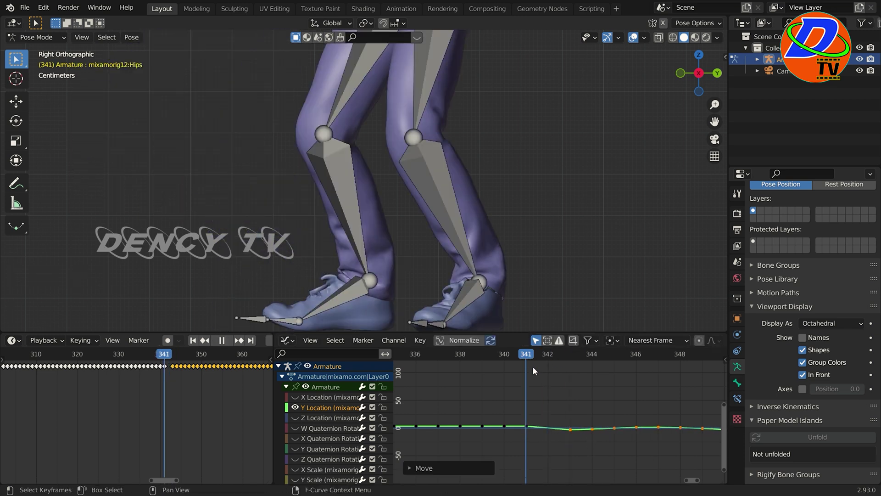
{"action": "left_click", "coordinate": [576, 373]}
{"action": "key", "text": "space"}
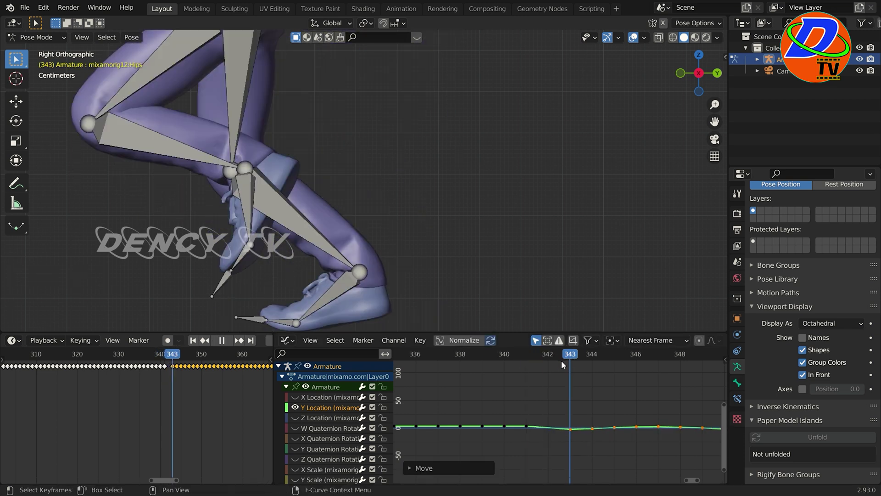
- Play and scrub through the appended running motion from frame 343 to its end
{"action": "scroll", "coordinate": [444, 412], "scroll_direction": "down", "scroll_amount": 2}
{"action": "scroll", "coordinate": [275, 207], "scroll_direction": "down", "scroll_amount": 8}
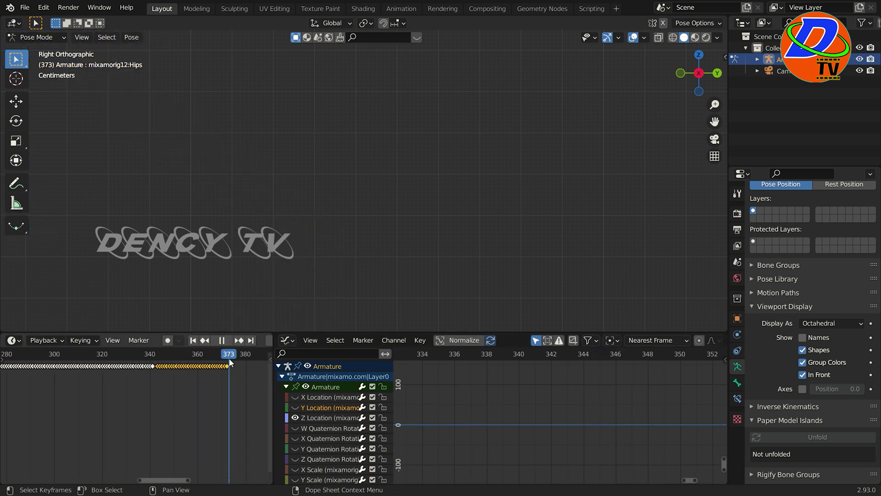
{"action": "scroll", "coordinate": [230, 358], "scroll_direction": "down", "scroll_amount": 3}
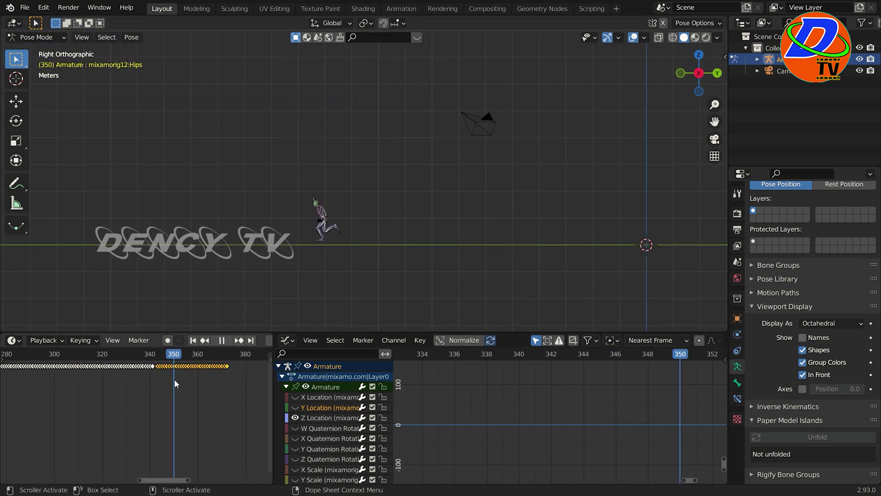
{"action": "key", "text": "space"}
- Return to Object Mode, import the next Mixamo animation as a second armature and show its keyframes in the timeline
{"action": "key", "text": "ctrl+Tab"}
{"action": "left_click", "coordinate": [25, 7]}
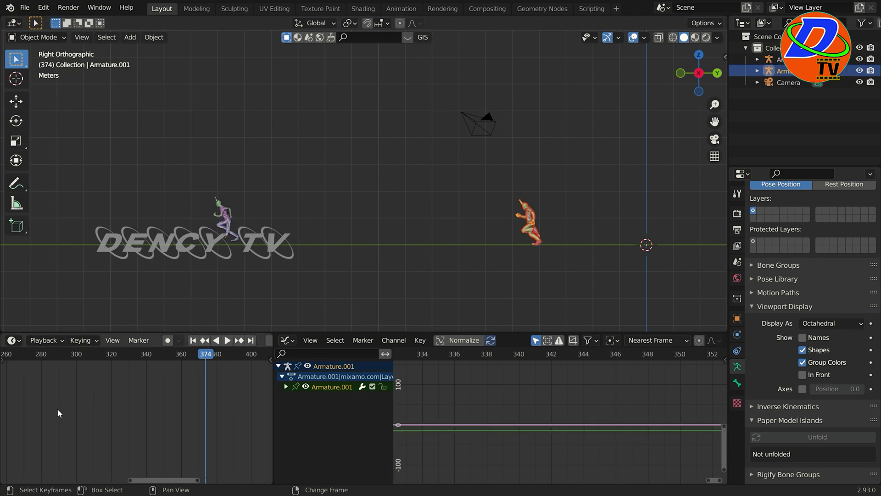
{"action": "key", "text": "Home"}
{"action": "key", "text": "space"}
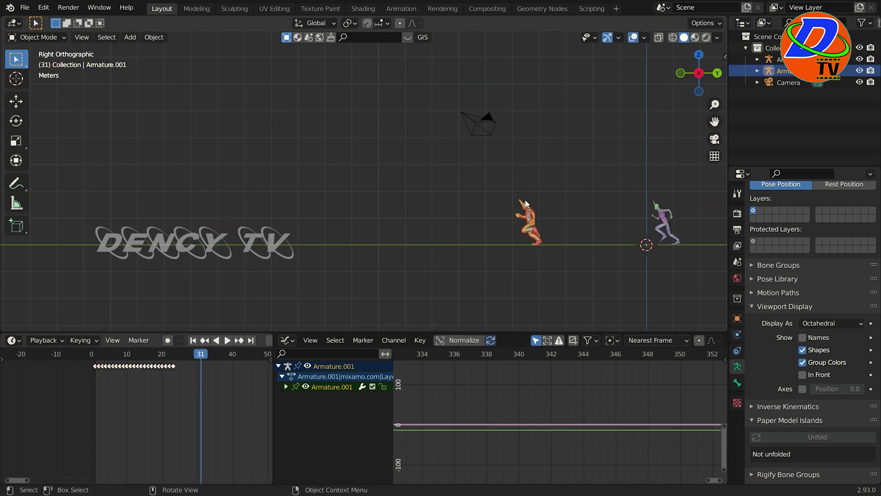
- Select the main armature and go to frame 373, just after its last keyframe
{"action": "left_click", "coordinate": [667, 227]}
{"action": "left_click", "coordinate": [667, 227]}
{"action": "left_click", "coordinate": [665, 263]}
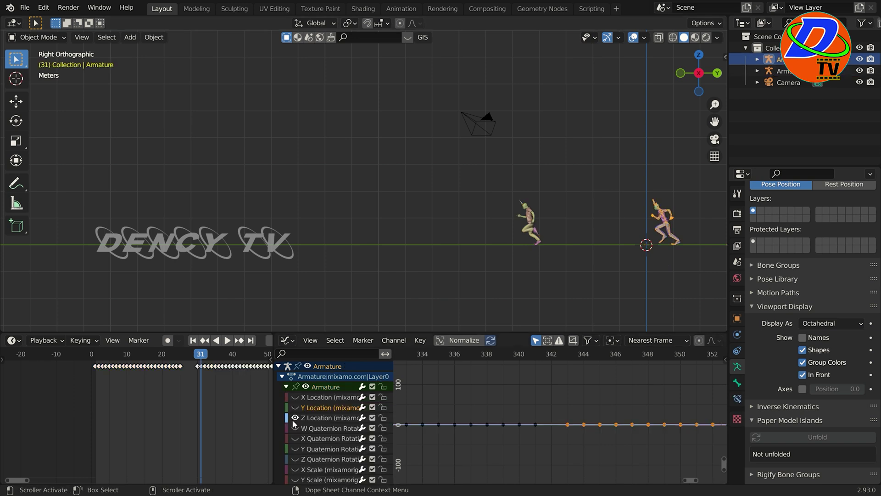
{"action": "key", "text": "Home"}
{"action": "key", "text": "space"}
{"action": "left_click", "coordinate": [123, 358]}
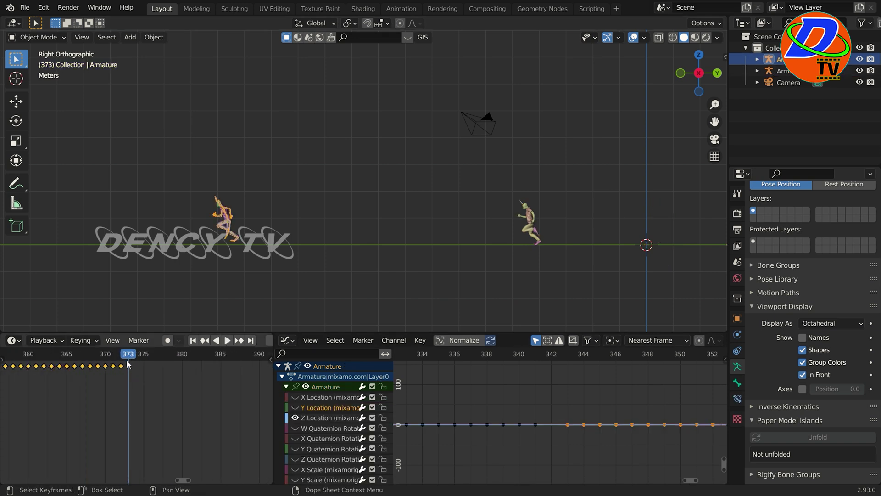
- Append the keyframes of Armature.001 to the main armature at frame 373 and delete the source armature with its character
{"action": "scroll", "coordinate": [181, 393], "scroll_direction": "down", "scroll_amount": 5}
{"action": "left_click", "coordinate": [281, 289]}
{"action": "key", "text": "ctrl+z"}
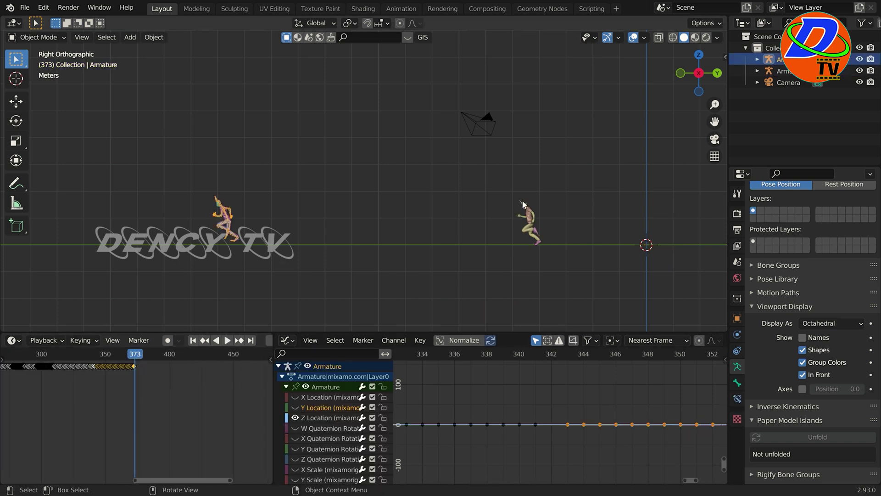
{"action": "key", "text": "Delete"}
{"action": "scroll", "coordinate": [156, 380], "scroll_direction": "up", "scroll_amount": 3}
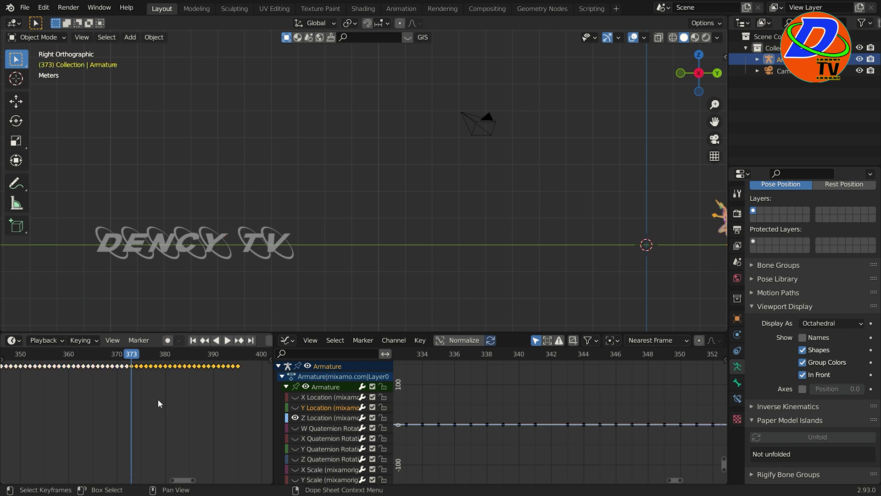
- Switch the main armature to Pose Mode and isolate the hips' Z Location curve
{"action": "key", "text": "KP_Decimal"}
{"action": "scroll", "coordinate": [560, 418], "scroll_direction": "down", "scroll_amount": 8}
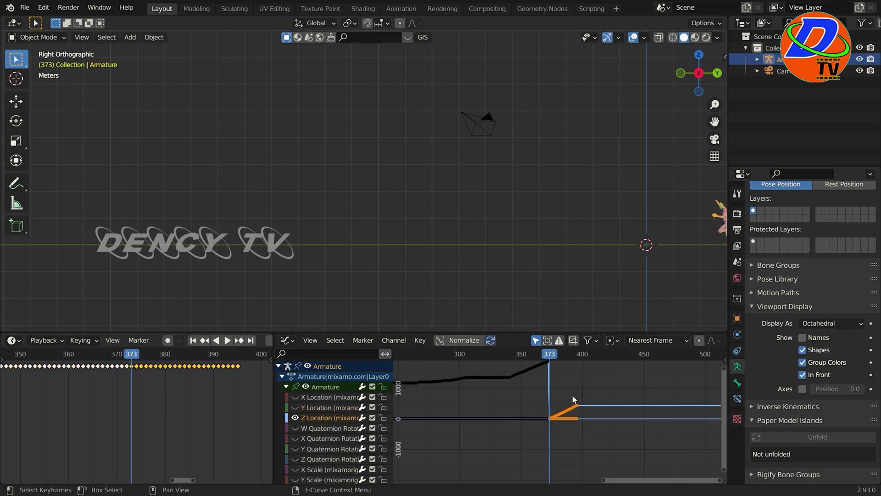
{"action": "key", "text": "ctrl+Tab"}
{"action": "scroll", "coordinate": [690, 254], "scroll_direction": "up", "scroll_amount": 5}
{"action": "scroll", "coordinate": [689, 255], "scroll_direction": "down", "scroll_amount": 5}
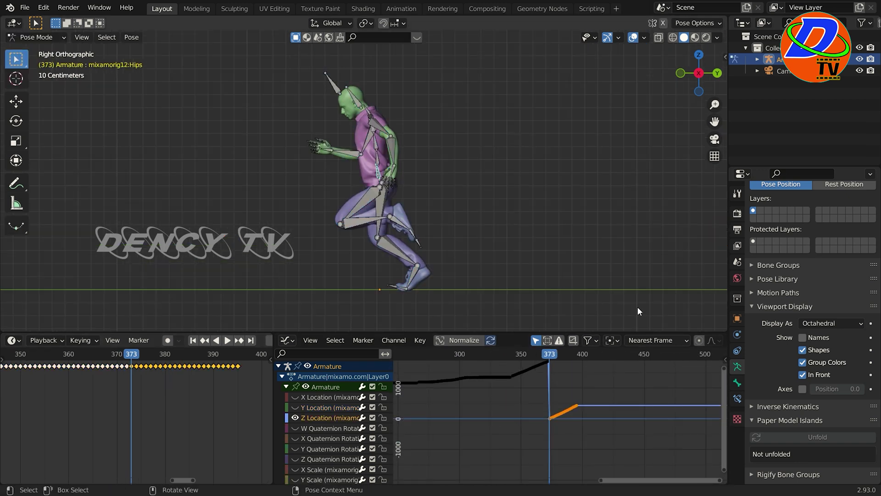
- Raise the pasted Z Location keyframes to continue the curve at frame 373, and compare the feet at frames 372 and 373
{"action": "scroll", "coordinate": [597, 412], "scroll_direction": "up", "scroll_amount": 4}
{"action": "key", "text": "g"}
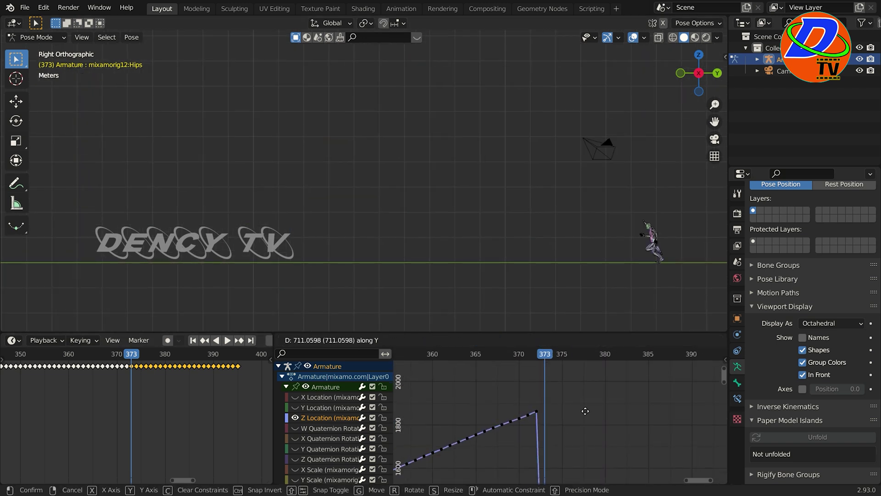
{"action": "left_click", "coordinate": [592, 437]}
{"action": "scroll", "coordinate": [360, 257], "scroll_direction": "up", "scroll_amount": 6}
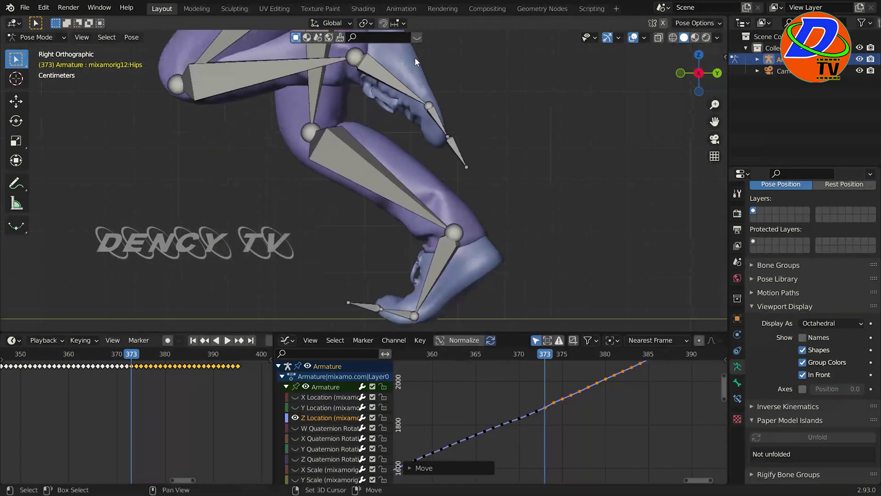
{"action": "scroll", "coordinate": [558, 411], "scroll_direction": "up", "scroll_amount": 2}
{"action": "mouse_move", "coordinate": [538, 354]}
{"action": "left_mouse_down"}
{"action": "mouse_move", "coordinate": [546, 356]}
{"action": "mouse_move", "coordinate": [533, 356]}
{"action": "left_mouse_up"}
{"action": "scroll", "coordinate": [439, 272], "scroll_direction": "up", "scroll_amount": 1}
{"action": "mouse_move", "coordinate": [439, 277]}
{"action": "middle_mouse_down", "text": "shift"}
{"action": "mouse_move", "coordinate": [432, 271]}
{"action": "mouse_move", "coordinate": [433, 280]}
{"action": "middle_mouse_up", "text": "shift"}
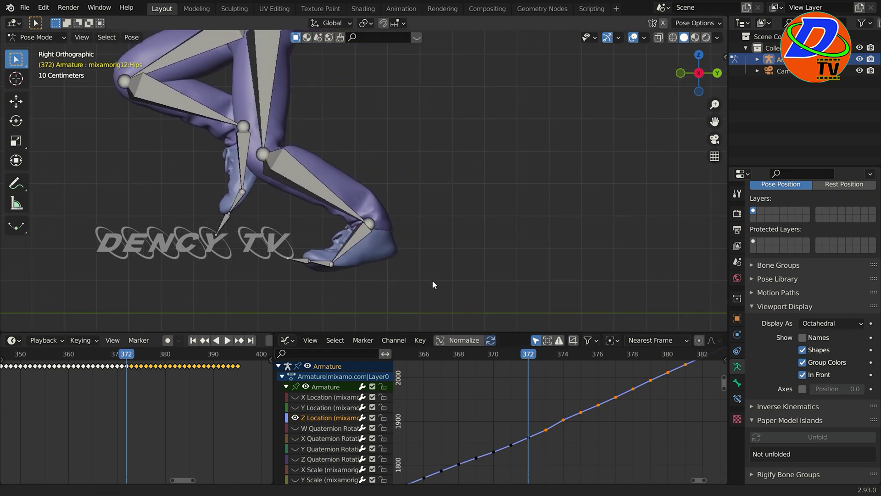
{"action": "left_click", "coordinate": [548, 358]}
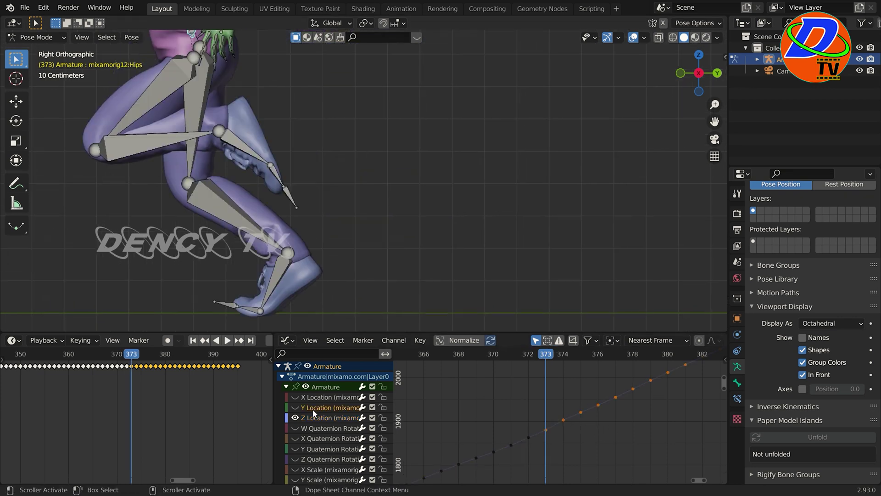
- Isolate the hips' Y Location curve and raise the pasted keyframes by about 16 units to meet the preceding curve at frame 373
{"action": "middle_click_drag", "start_coordinate": [611, 404], "coordinate": [599, 367]}
{"action": "scroll", "coordinate": [598, 445], "scroll_direction": "up", "scroll_amount": 8}
{"action": "middle_click_drag", "start_coordinate": [598, 445], "coordinate": [642, 443]}
{"action": "key", "text": "g"}
{"action": "key", "text": "y"}
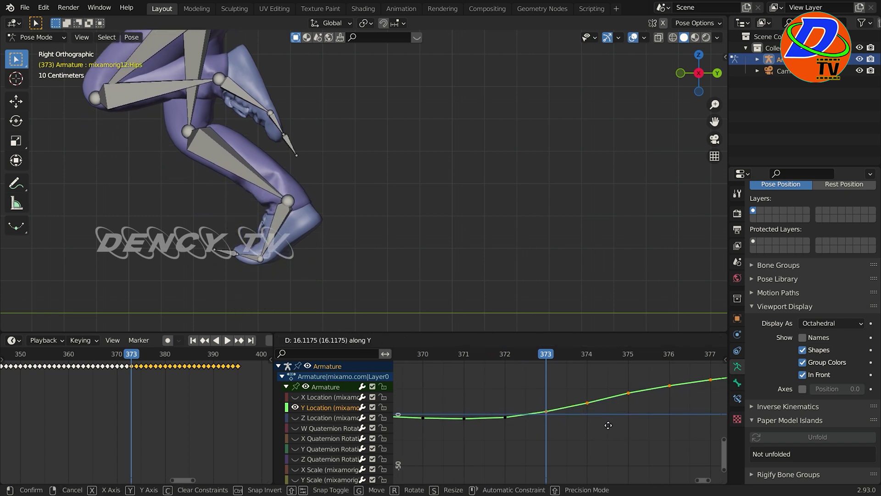
{"action": "left_click", "coordinate": [608, 424]}
- Scrub and step through frames 369 to 373 to examine how the poses match at the transition
{"action": "left_click_drag", "start_coordinate": [523, 359], "coordinate": [514, 359]}
{"action": "key", "text": "space"}
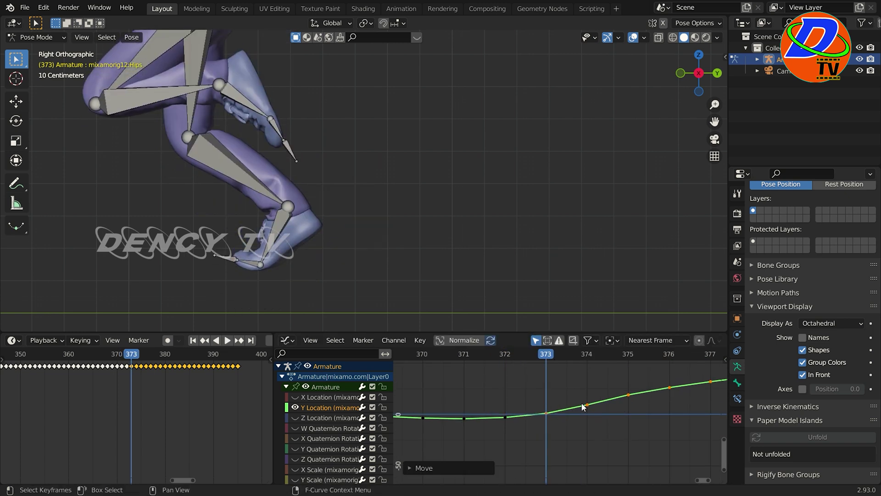
{"action": "key", "text": "Left"}
{"action": "key", "text": "Left"}
{"action": "key", "text": "Left"}
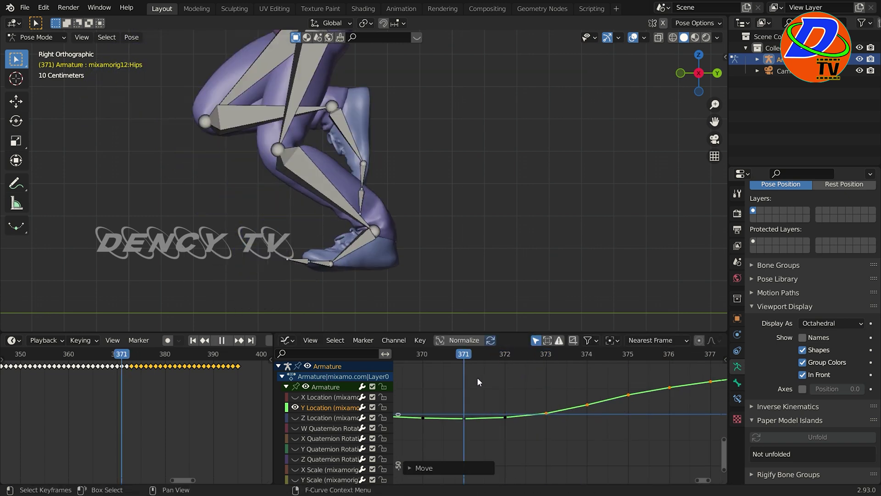
{"action": "scroll", "coordinate": [456, 382], "scroll_direction": "down", "scroll_amount": 3}
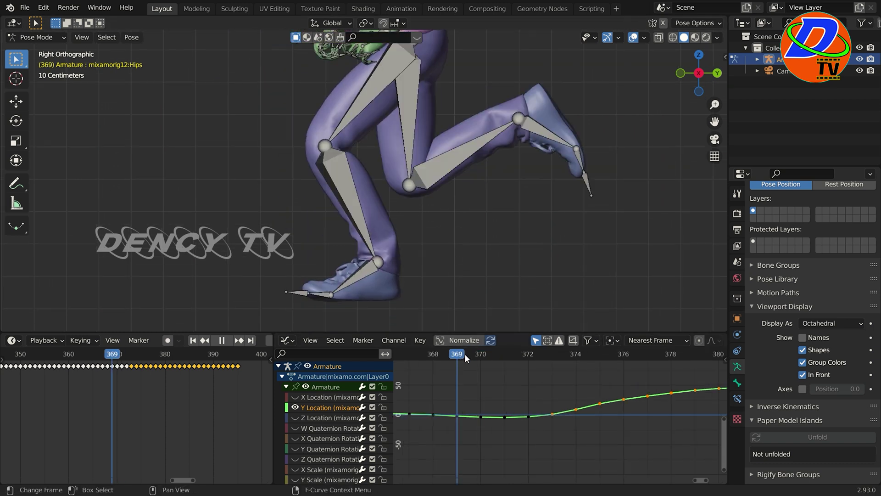
{"action": "left_click", "coordinate": [527, 363]}
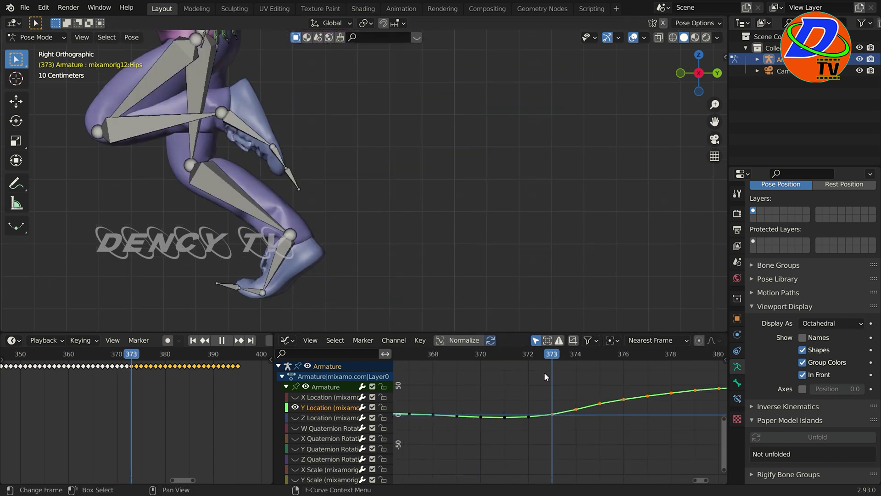
{"action": "scroll", "coordinate": [431, 189], "scroll_direction": "down", "scroll_amount": 6}
{"action": "left_click", "coordinate": [498, 372]}
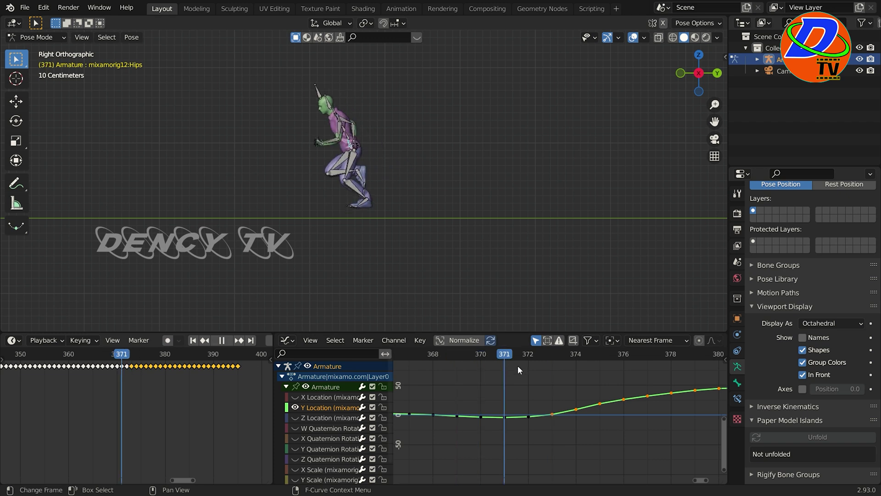
{"action": "left_click_drag", "start_coordinate": [495, 372], "coordinate": [540, 389]}
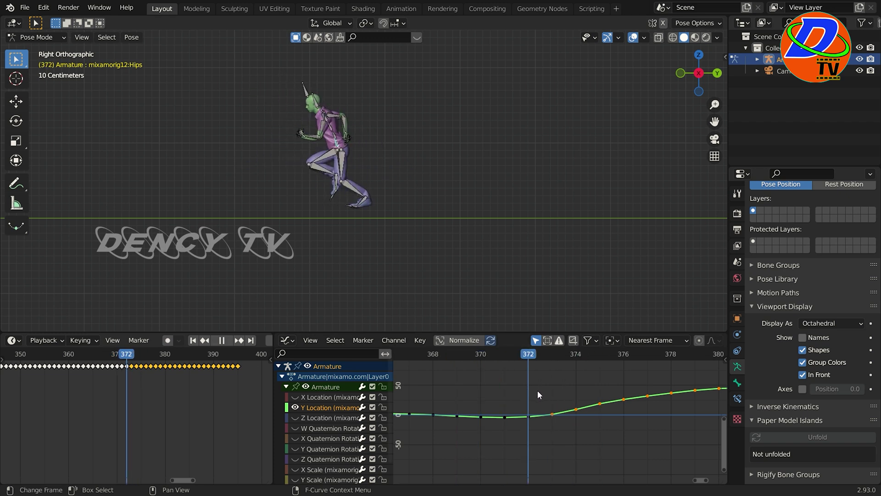
{"action": "left_click_drag", "start_coordinate": [89, 413], "coordinate": [83, 414]}
{"action": "left_click_drag", "start_coordinate": [553, 358], "coordinate": [535, 359]}
{"action": "key", "text": "space"}
- Go to frame 361, select all bones and return to Object Mode
{"action": "left_click_drag", "start_coordinate": [117, 375], "coordinate": [75, 373]}
{"action": "key", "text": "a"}
{"action": "left_click", "coordinate": [37, 38]}
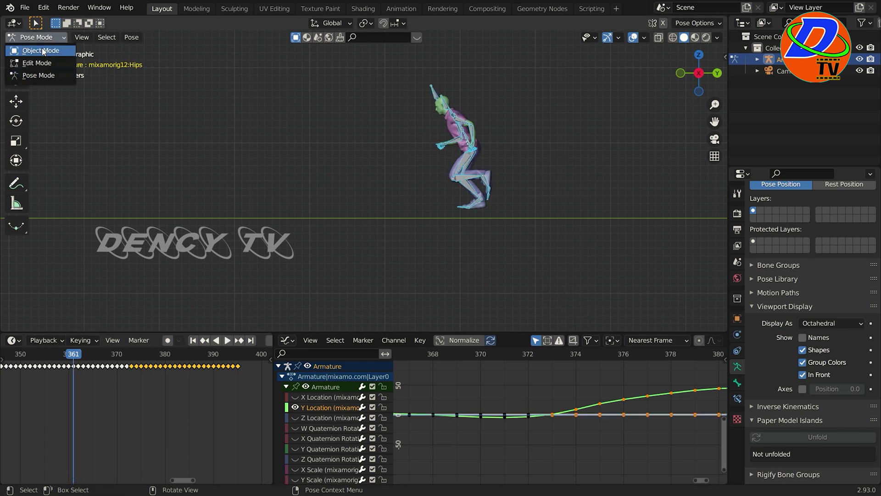
{"action": "left_click", "coordinate": [39, 50]}
- Delete the armature's keyframes from frame 362 to 372 and move the last motion's keyframes back to start at frame 362
{"action": "scroll", "coordinate": [141, 432], "scroll_direction": "up", "scroll_amount": 5}
{"action": "middle_click_drag", "start_coordinate": [140, 432], "coordinate": [192, 438]}
{"action": "left_click_drag", "start_coordinate": [106, 365], "coordinate": [106, 366]}
{"action": "scroll", "coordinate": [171, 374], "scroll_direction": "up", "scroll_amount": 2}
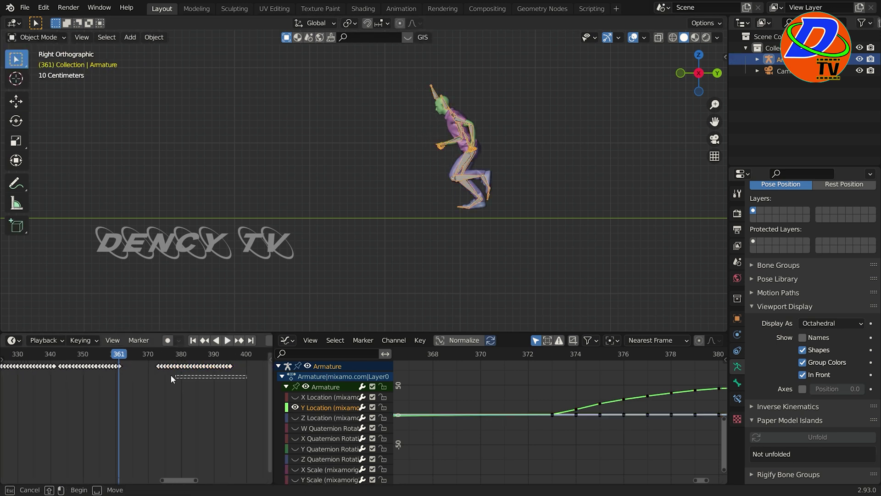
{"action": "key", "text": "g"}
{"action": "left_click", "coordinate": [154, 372]}
- Try to lower the shifted Z Location keyframes in Object Mode to meet the curve at frame 362, and undo the move
{"action": "scroll", "coordinate": [480, 416], "scroll_direction": "down", "scroll_amount": 8}
{"action": "middle_click_drag", "start_coordinate": [480, 417], "coordinate": [580, 414]}
{"action": "scroll", "coordinate": [580, 416], "scroll_direction": "up", "scroll_amount": 10}
{"action": "left_click_drag", "start_coordinate": [501, 356], "coordinate": [512, 359]}
{"action": "scroll", "coordinate": [513, 361], "scroll_direction": "down", "scroll_amount": 3}
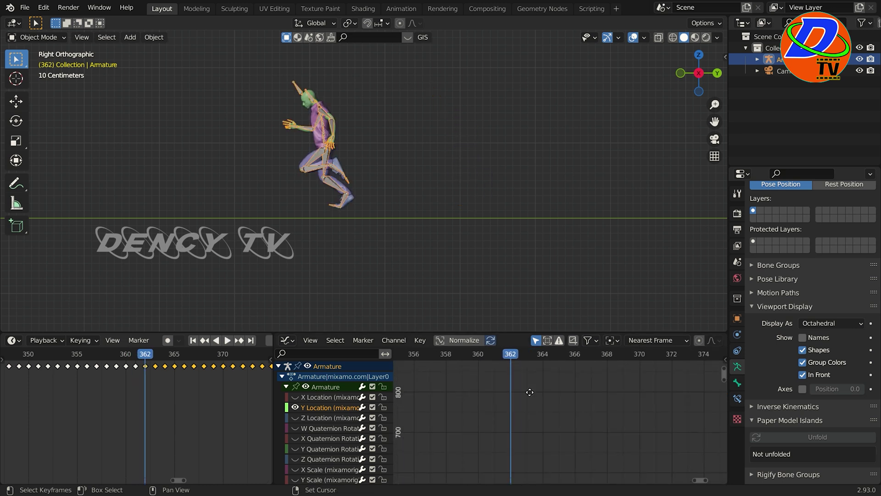
{"action": "left_click", "coordinate": [305, 418]}
{"action": "key", "text": "Home"}
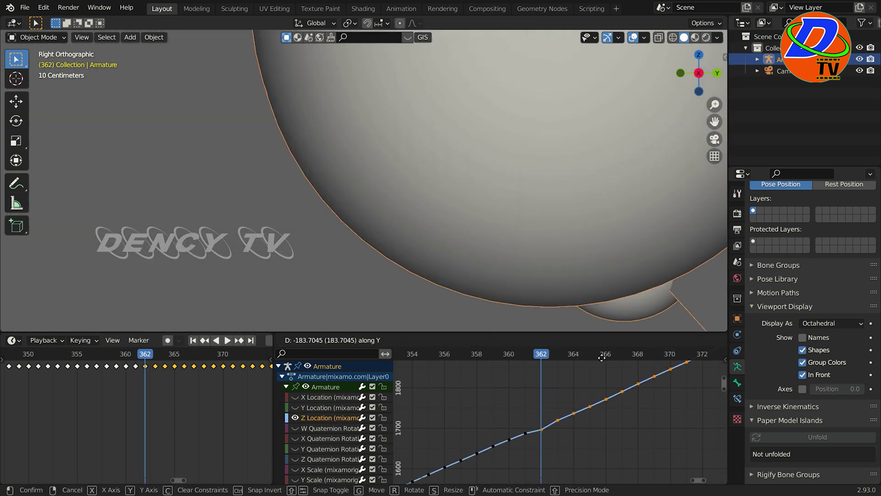
{"action": "key", "text": "ctrl+z"}
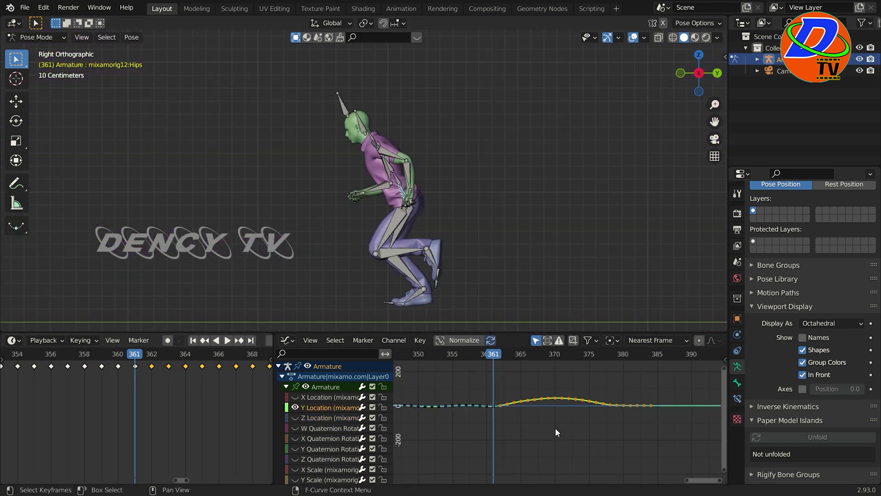
- Isolate the hips' Z Location curve and lower the shifted keyframes so they continue the curve from frame 361
{"action": "scroll", "coordinate": [597, 427], "scroll_direction": "up", "scroll_amount": 8}
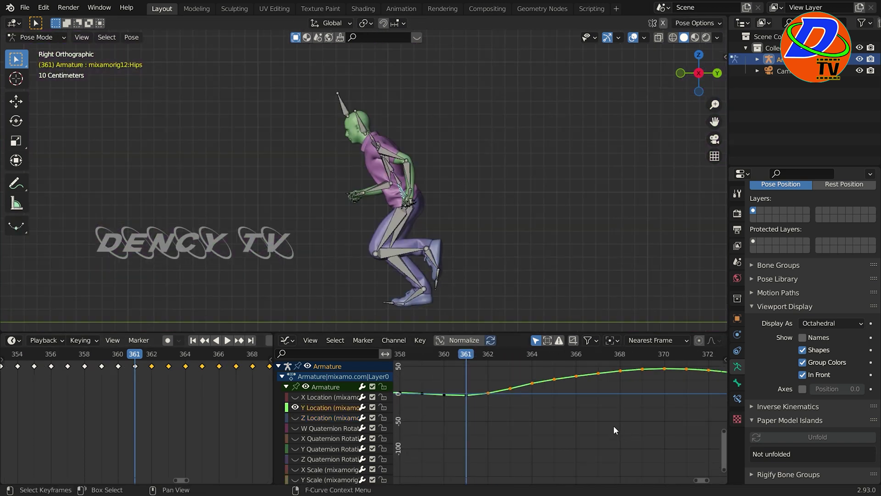
{"action": "scroll", "coordinate": [596, 423], "scroll_direction": "down", "scroll_amount": 2}
{"action": "left_click", "coordinate": [295, 418]}
{"action": "scroll", "coordinate": [581, 390], "scroll_direction": "down", "scroll_amount": 7}
{"action": "middle_click_drag", "start_coordinate": [581, 367], "coordinate": [582, 375]}
{"action": "key", "text": "g"}
{"action": "left_click", "coordinate": [508, 372]}
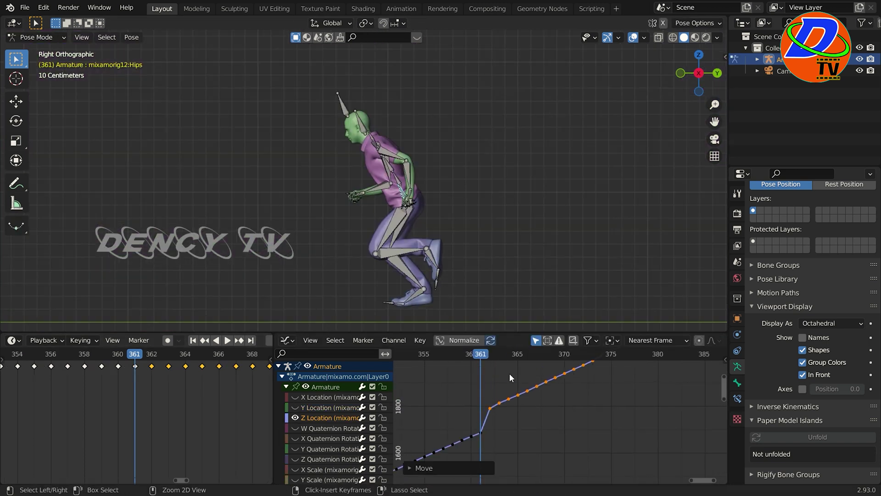
{"action": "key", "text": "g"}
{"action": "left_click", "coordinate": [483, 362]}
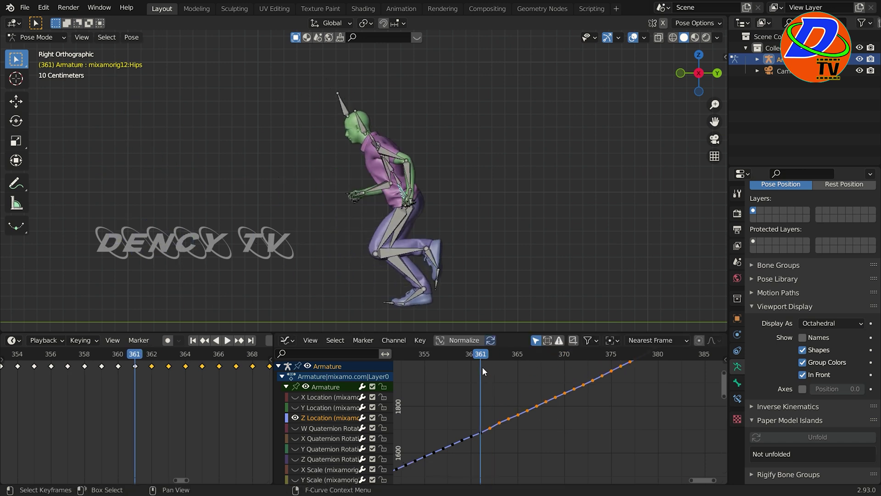
- Go to frame 362 and fine-tune the height of the selected Z Location keyframes so the feet match the preceding pose
{"action": "scroll", "coordinate": [465, 137], "scroll_direction": "up", "scroll_amount": 8}
{"action": "left_click", "coordinate": [488, 357]}
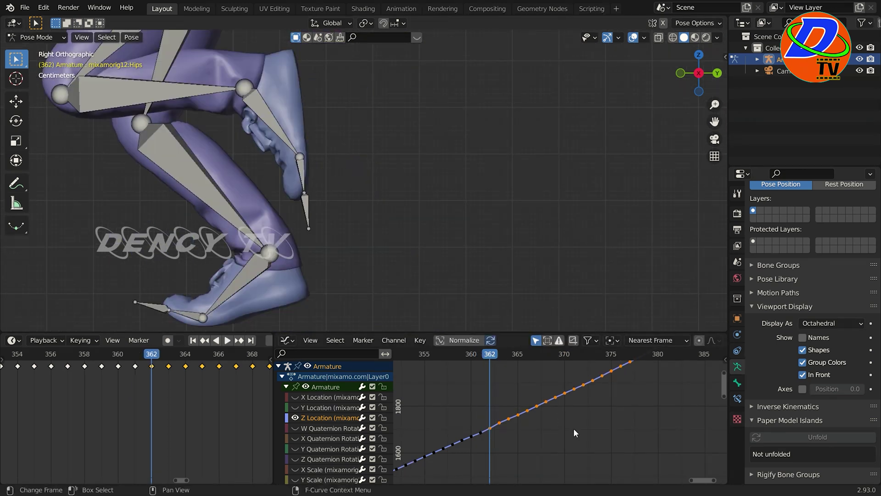
{"action": "key", "text": "g"}
{"action": "left_click", "coordinate": [577, 436]}
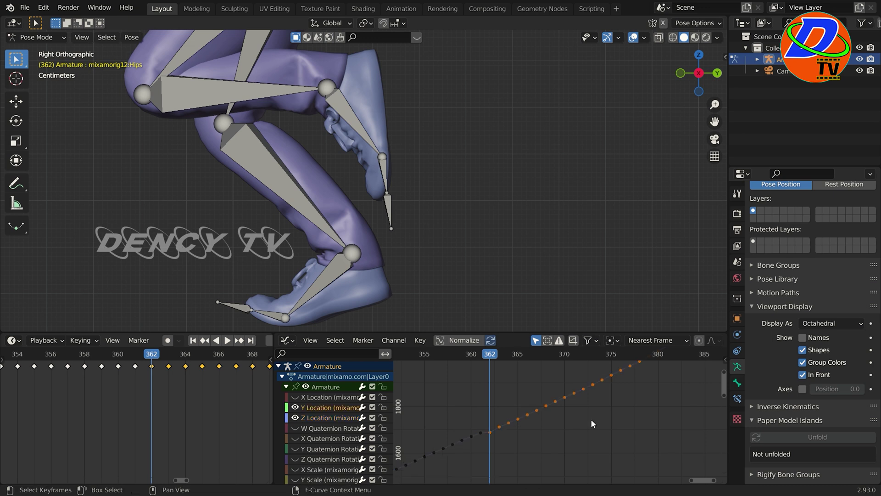
- Align the Y Location keyframes with the curve at frame 362 and play back the animation
{"action": "key", "text": "KP_Decimal"}
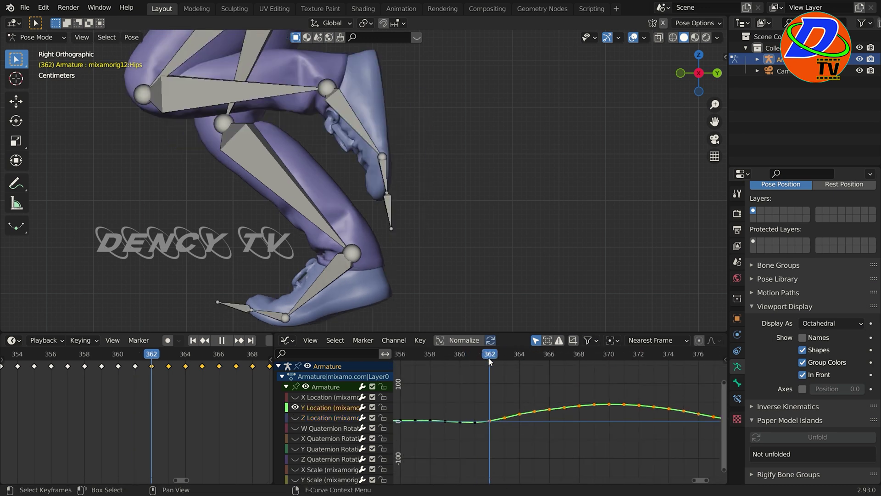
{"action": "key", "text": "space"}
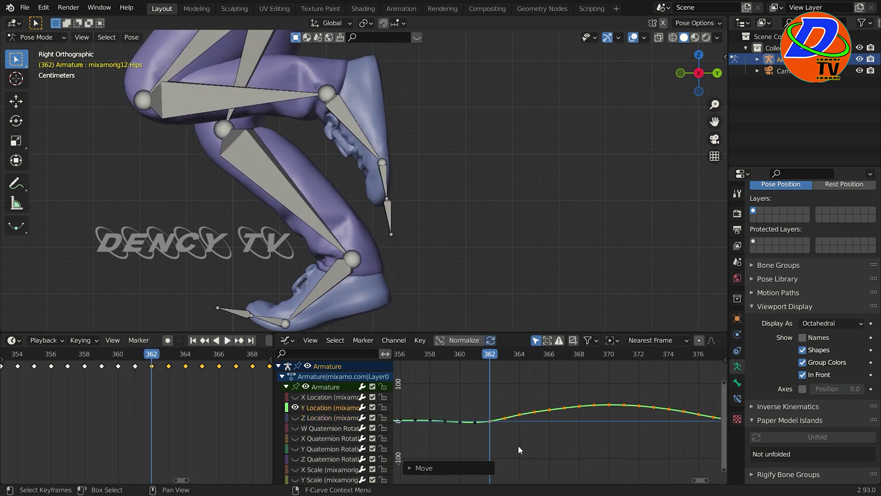
{"action": "key", "text": "Home"}
{"action": "key", "text": "space"}
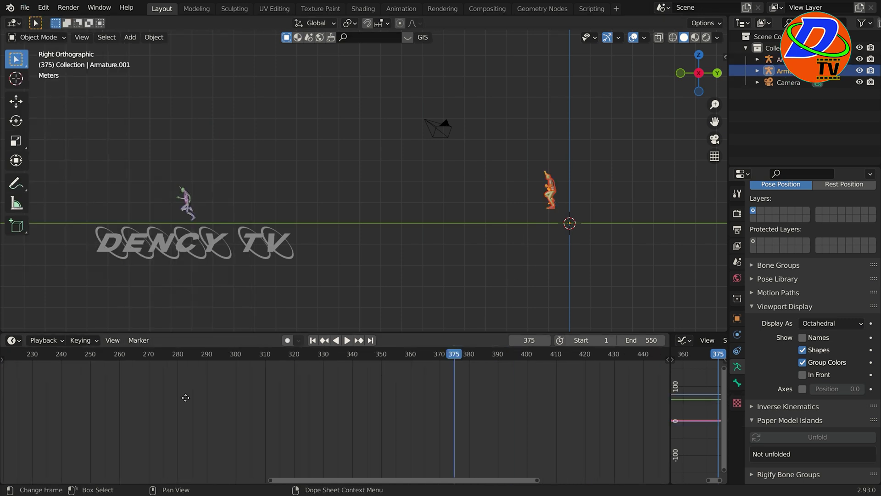
- Show the full keyframe range of Armature.001 and scrub back towards its start to examine the motion
{"action": "key", "text": "Home"}
{"action": "left_click", "coordinate": [144, 360]}
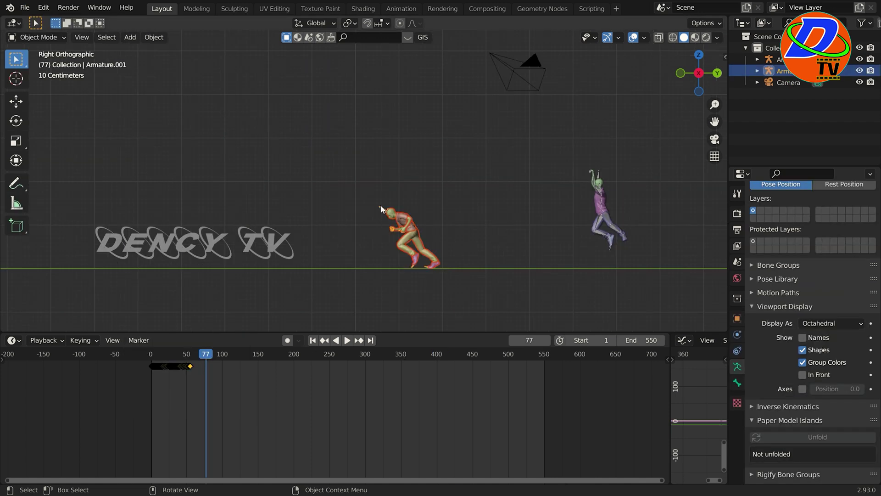
{"action": "left_click_drag", "start_coordinate": [205, 356], "coordinate": [156, 356]}
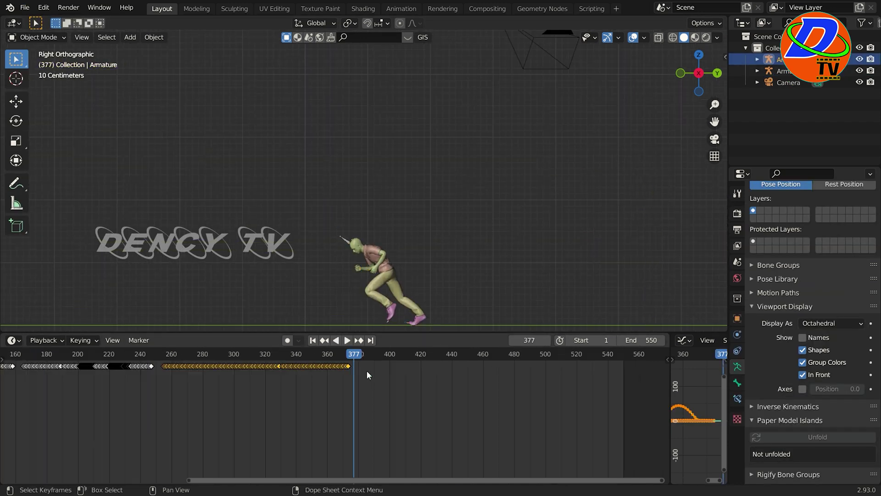
- Widen the Graph Editor and raise the appended Z Location keyframes at frame 375 along Y to meet the earlier curve
{"action": "scroll", "coordinate": [389, 354], "scroll_direction": "up", "scroll_amount": 5}
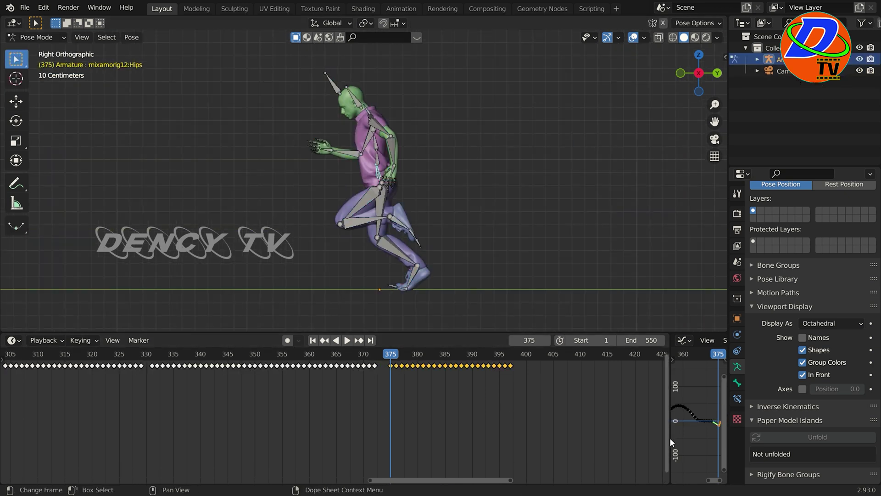
{"action": "left_click_drag", "start_coordinate": [671, 437], "coordinate": [184, 437]}
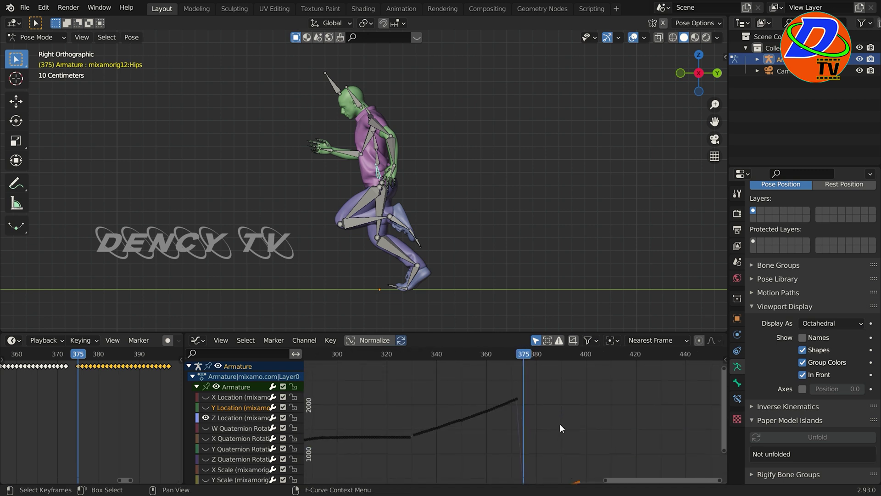
{"action": "scroll", "coordinate": [526, 390], "scroll_direction": "up", "scroll_amount": 10}
{"action": "left_click", "coordinate": [250, 418]}
{"action": "key", "text": "g"}
{"action": "key", "text": "y"}
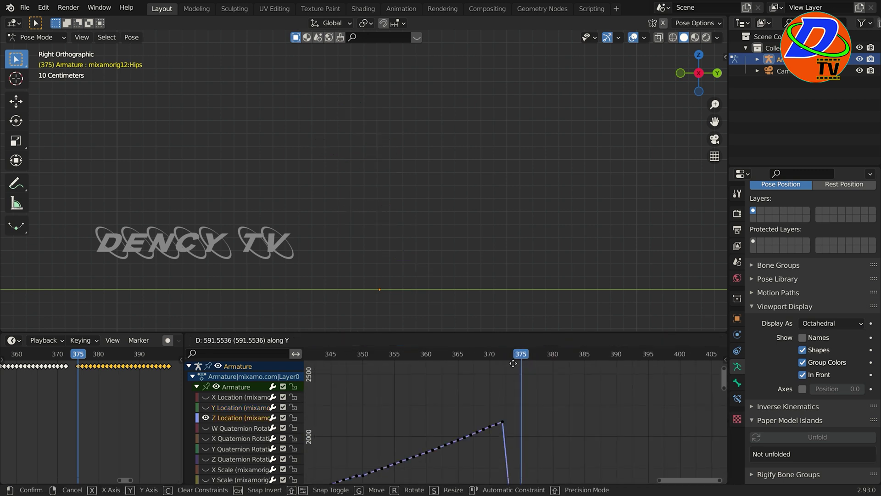
{"action": "left_click", "coordinate": [519, 434]}
- Compare the poses at frames 372 and 375 and fine-tune the appended Z Location keyframes to match them
{"action": "key", "text": "KP_Decimal"}
{"action": "scroll", "coordinate": [541, 275], "scroll_direction": "down", "scroll_amount": 8}
{"action": "scroll", "coordinate": [540, 273], "scroll_direction": "up", "scroll_amount": 3}
{"action": "middle_click_drag", "start_coordinate": [540, 273], "coordinate": [579, 279], "text": "shift"}
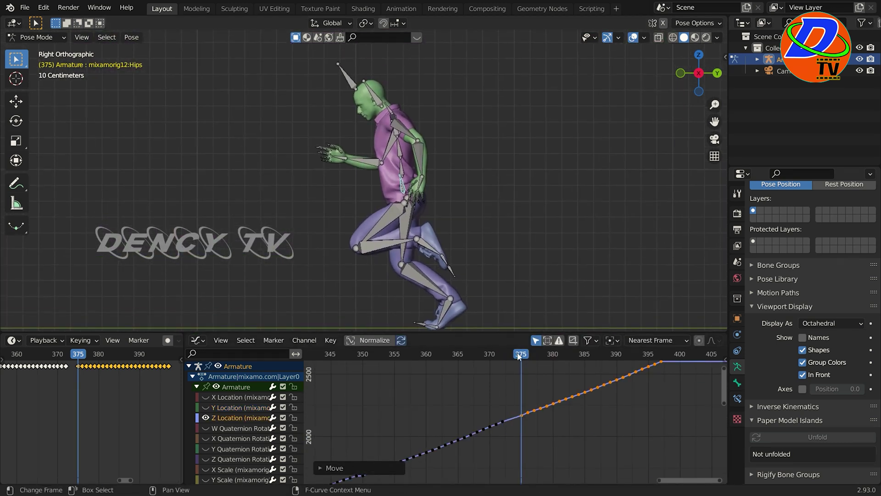
{"action": "left_click_drag", "start_coordinate": [522, 356], "coordinate": [505, 365]}
{"action": "middle_click_drag", "start_coordinate": [579, 283], "coordinate": [494, 287], "text": "shift"}
{"action": "mouse_move", "coordinate": [504, 357]}
{"action": "left_mouse_down"}
{"action": "mouse_move", "coordinate": [521, 358]}
{"action": "mouse_move", "coordinate": [504, 367]}
{"action": "mouse_move", "coordinate": [524, 373]}
{"action": "mouse_move", "coordinate": [522, 385]}
{"action": "mouse_move", "coordinate": [502, 389]}
{"action": "mouse_move", "coordinate": [514, 393]}
{"action": "mouse_move", "coordinate": [506, 397]}
{"action": "mouse_move", "coordinate": [518, 358]}
{"action": "left_mouse_up"}
{"action": "key", "text": "g"}
{"action": "left_click", "coordinate": [550, 421]}
{"action": "key", "text": "g"}
{"action": "left_click", "coordinate": [540, 430]}
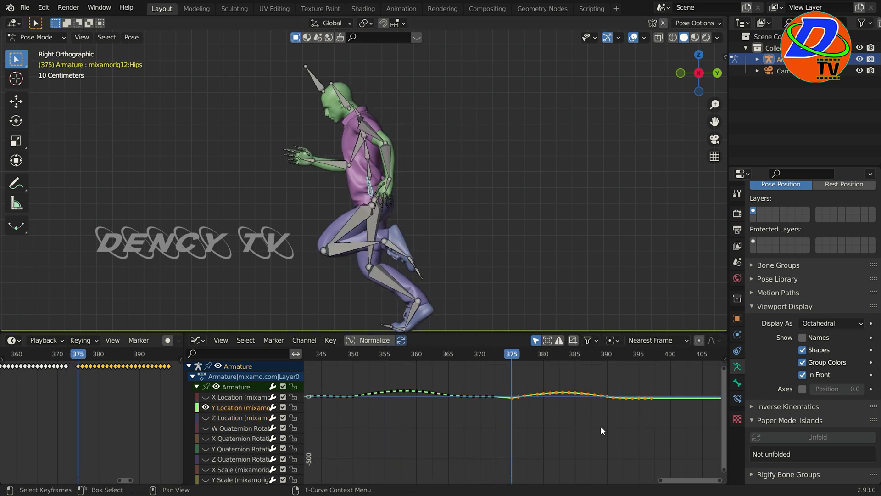
- Raise the appended Y Location keyframes along Y to line up with the earlier curve at frame 375
{"action": "scroll", "coordinate": [601, 426], "scroll_direction": "up", "scroll_amount": 5}
{"action": "middle_click_drag", "start_coordinate": [602, 426], "coordinate": [601, 446]}
{"action": "key", "text": "g"}
{"action": "key", "text": "y"}
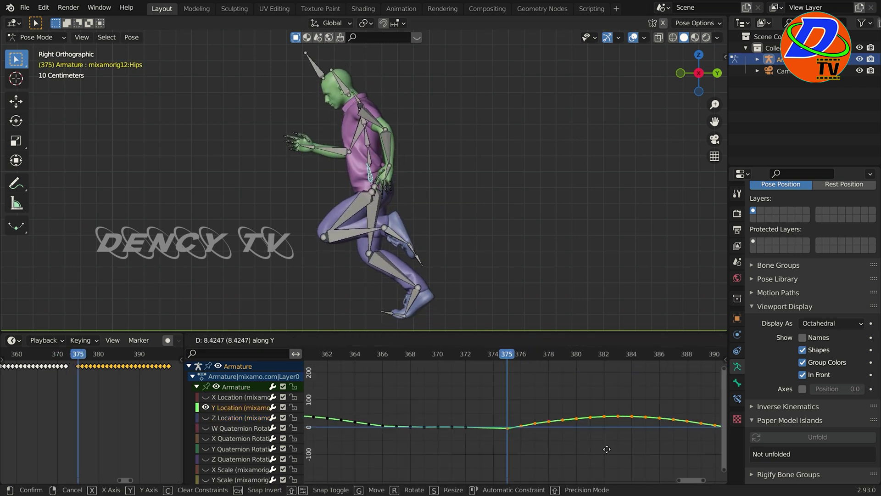
{"action": "left_click", "coordinate": [607, 448]}
- Focus on the Z Location curve and the character's feet to examine the transition into frame 375
{"action": "middle_click_drag", "start_coordinate": [545, 381], "coordinate": [522, 417]}
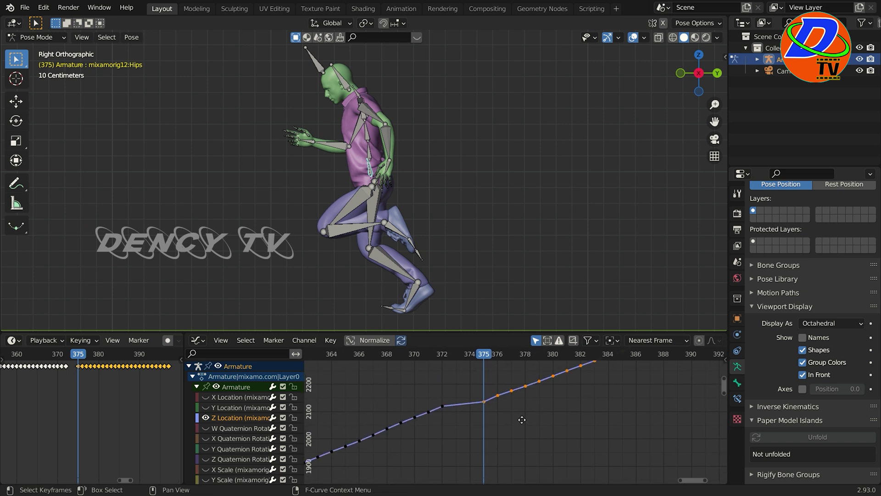
{"action": "scroll", "coordinate": [440, 261], "scroll_direction": "up", "scroll_amount": 5}
{"action": "middle_click_drag", "start_coordinate": [440, 261], "coordinate": [419, 192], "text": "shift"}
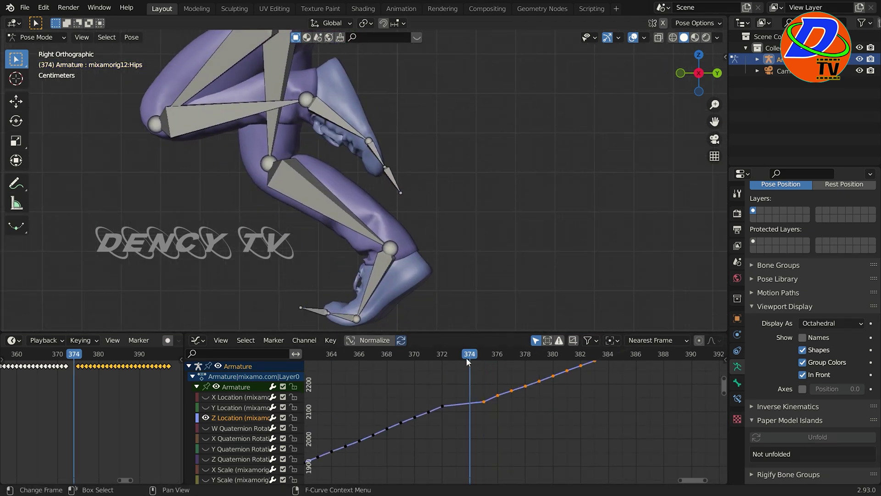